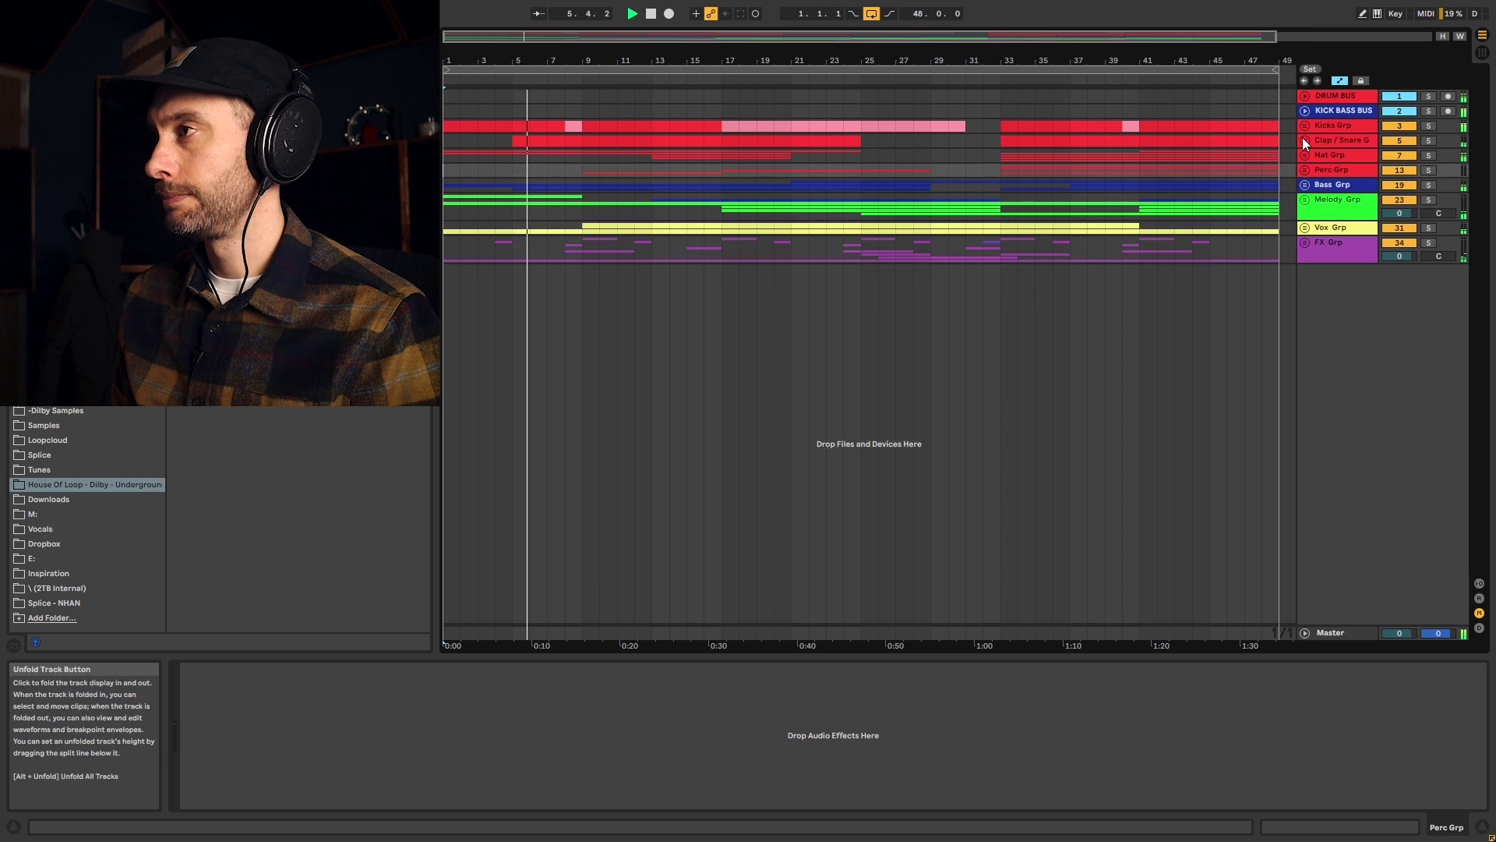
Inspect the Hat group's device chains, going through Shaker Main, Tam Groove and Hat Rolling, and collapse the group.
left_click(1302, 137)
left_click(1303, 140)
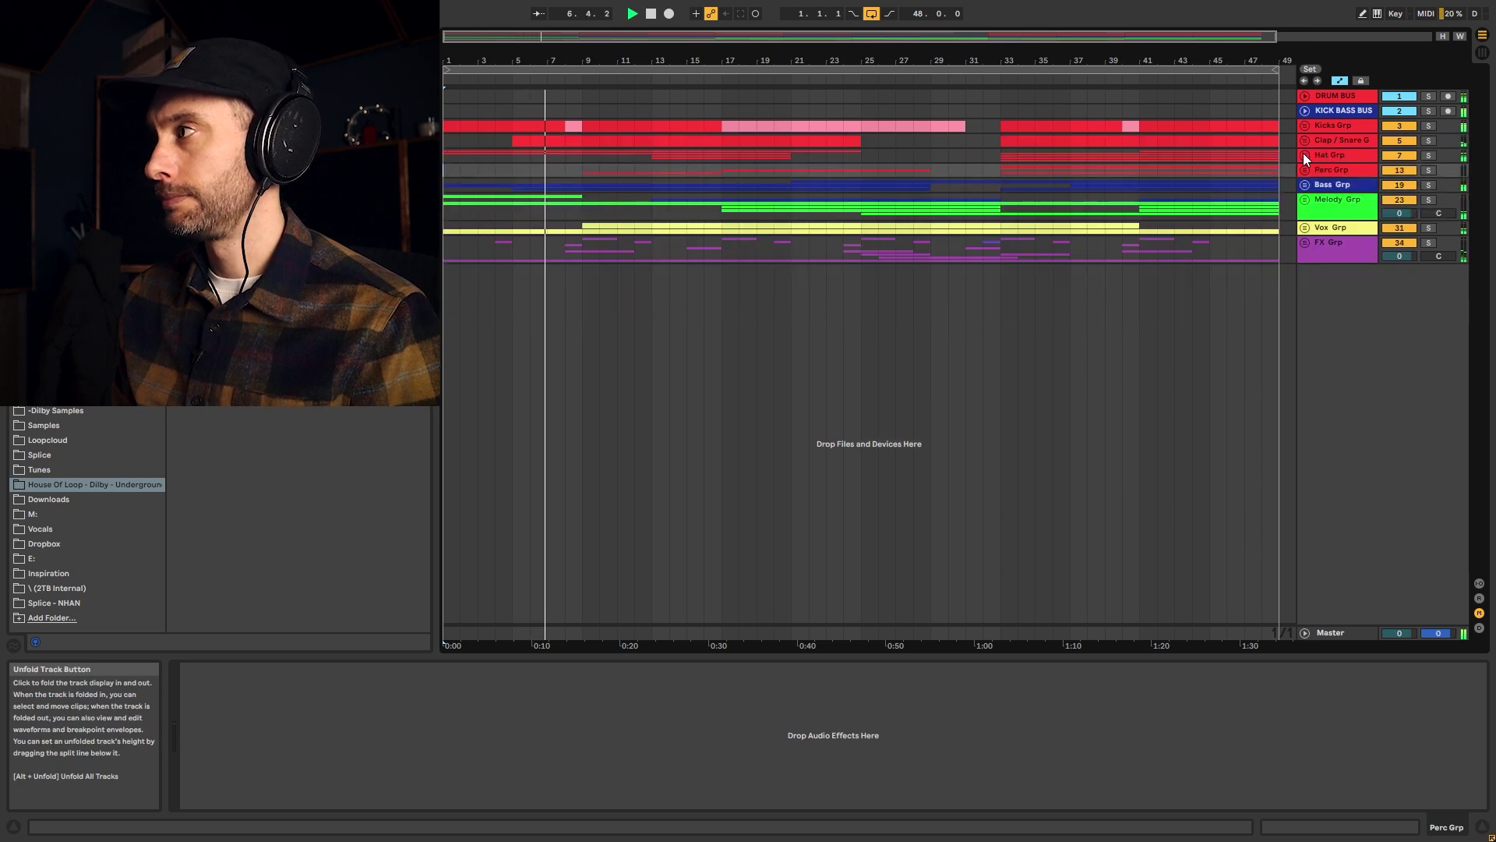
left_click(1304, 154)
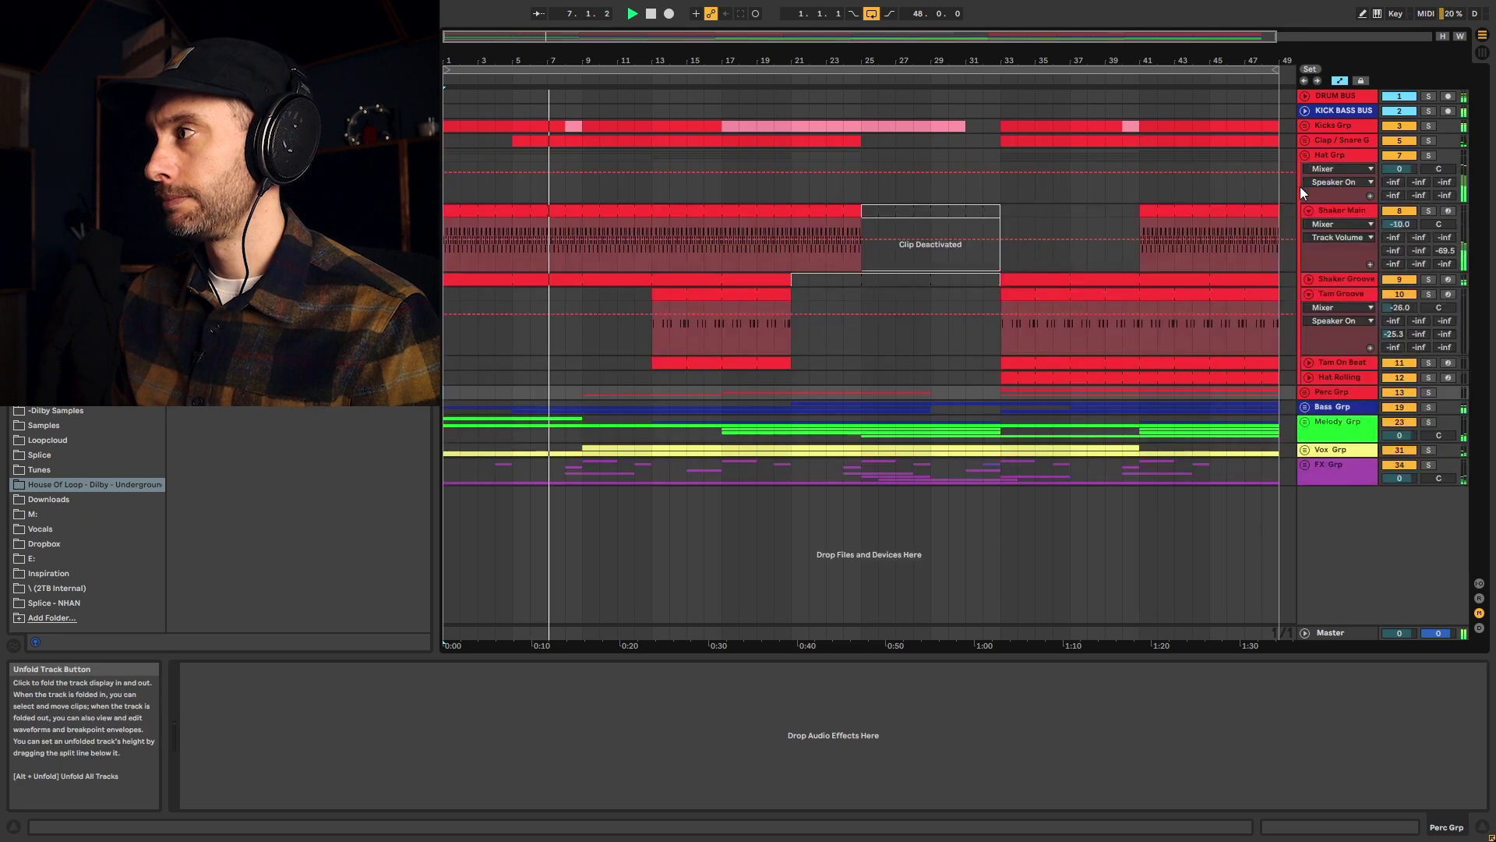
left_click(1339, 209)
left_click(1329, 292)
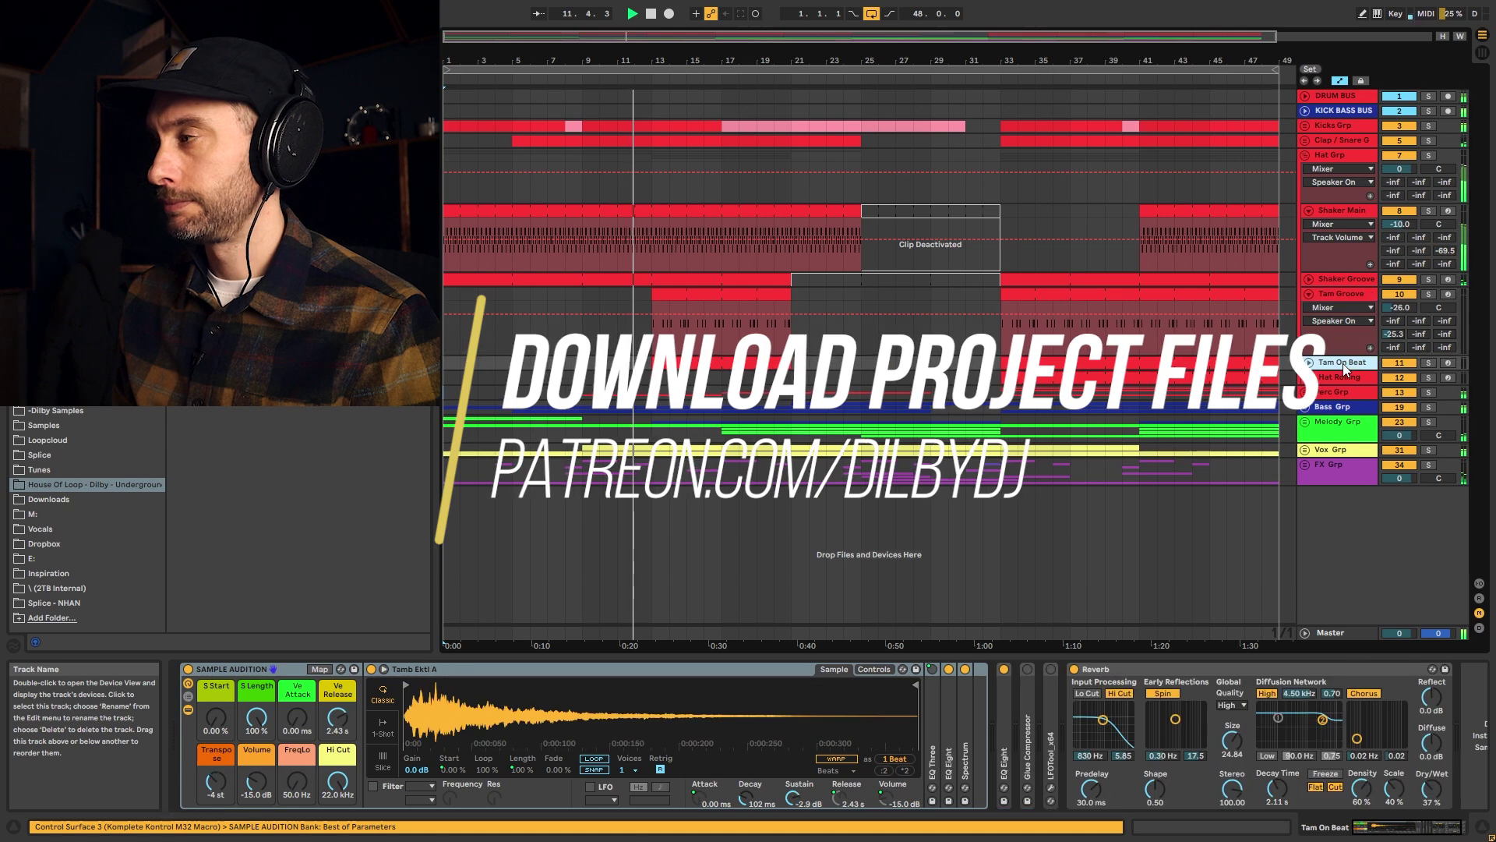
left_click(1345, 378)
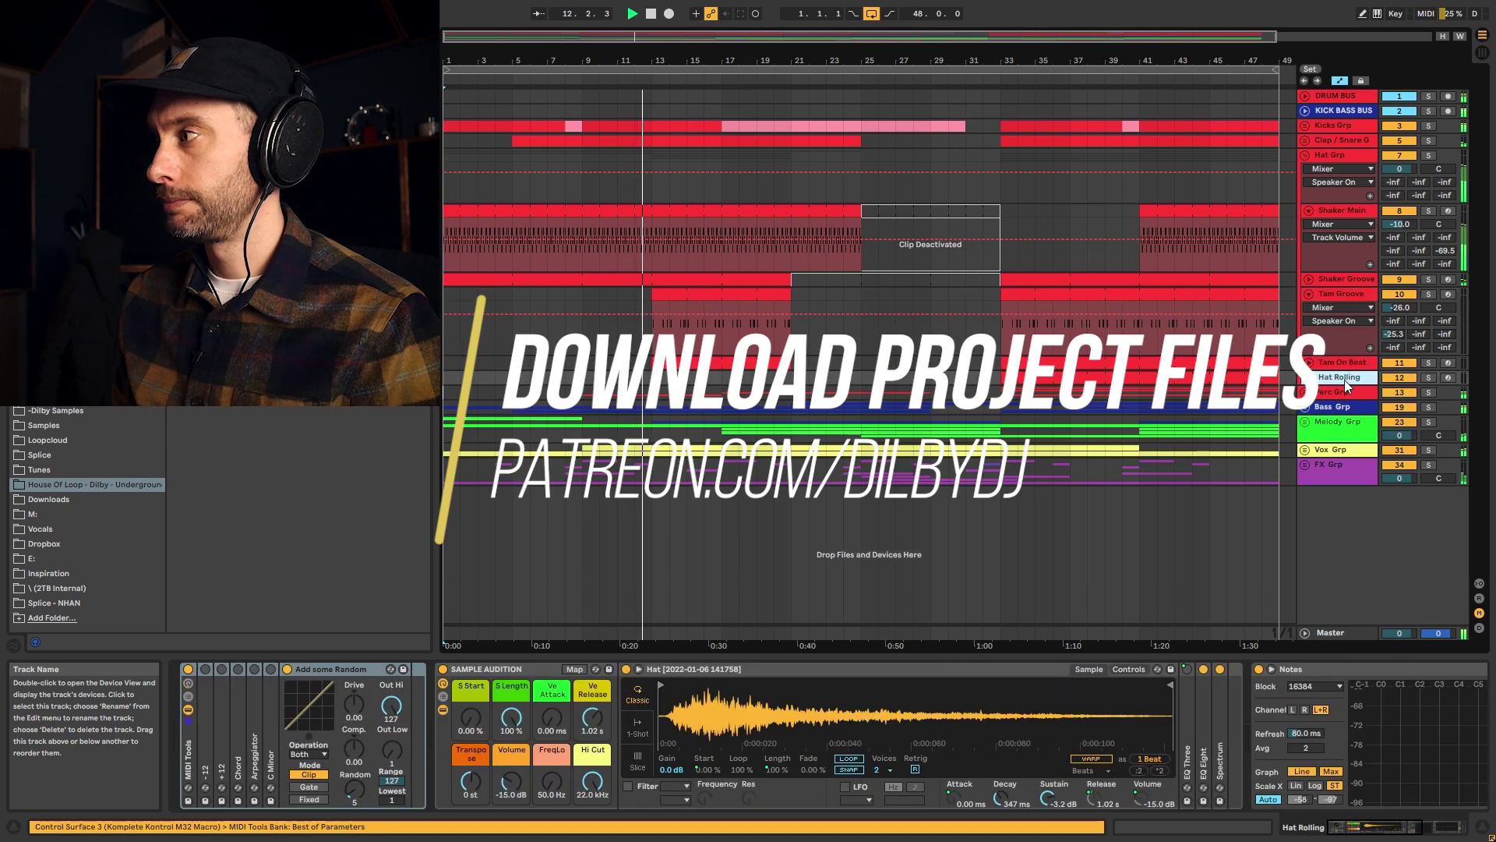
left_click(1305, 156)
Examine the Tap Loop and Caxixi clips inside the Perc group, and fold the group again.
left_click(1305, 170)
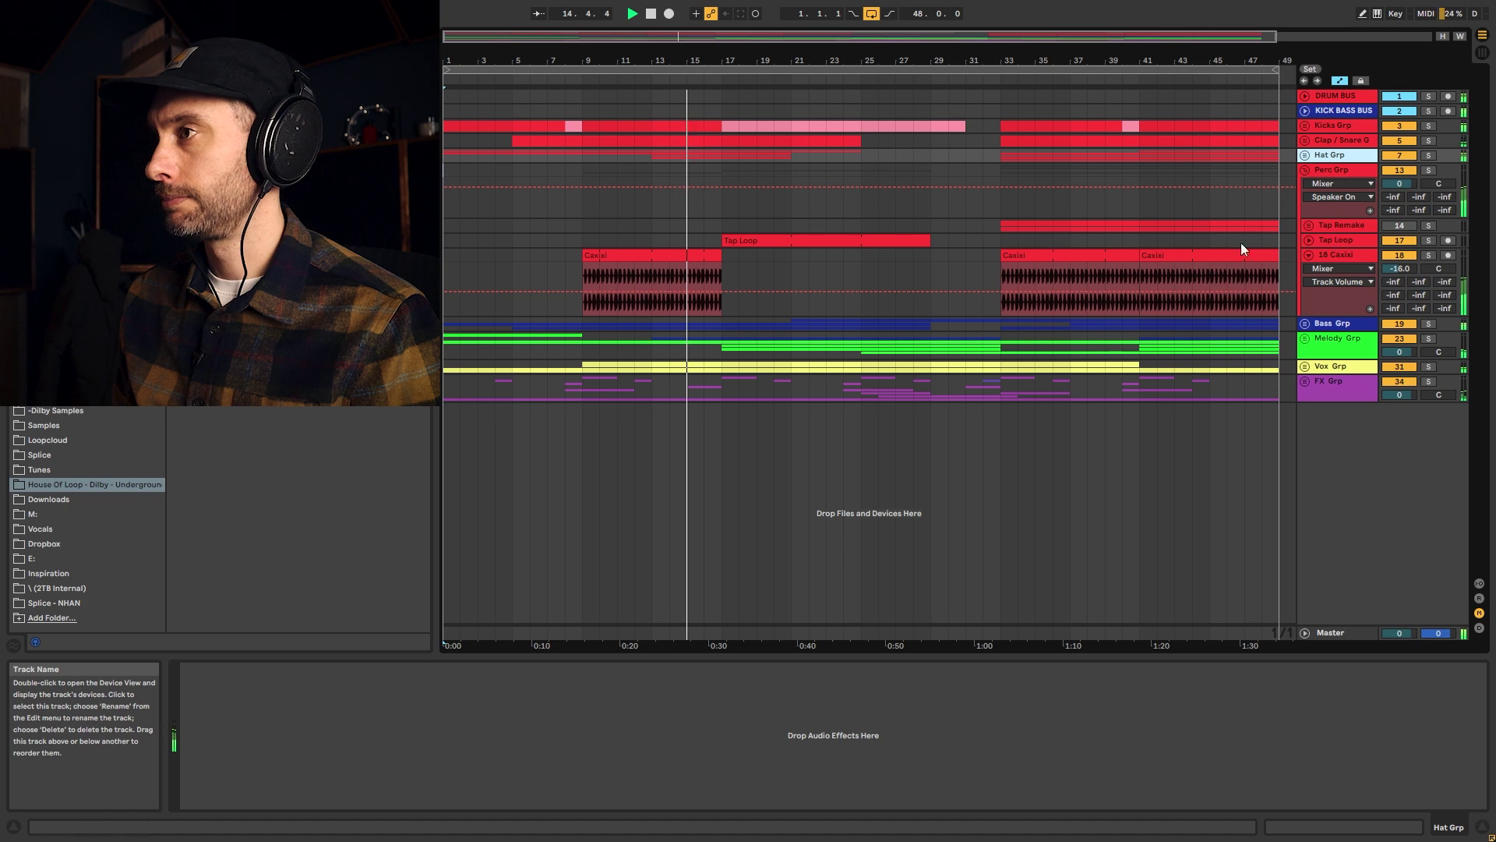
left_click(906, 237)
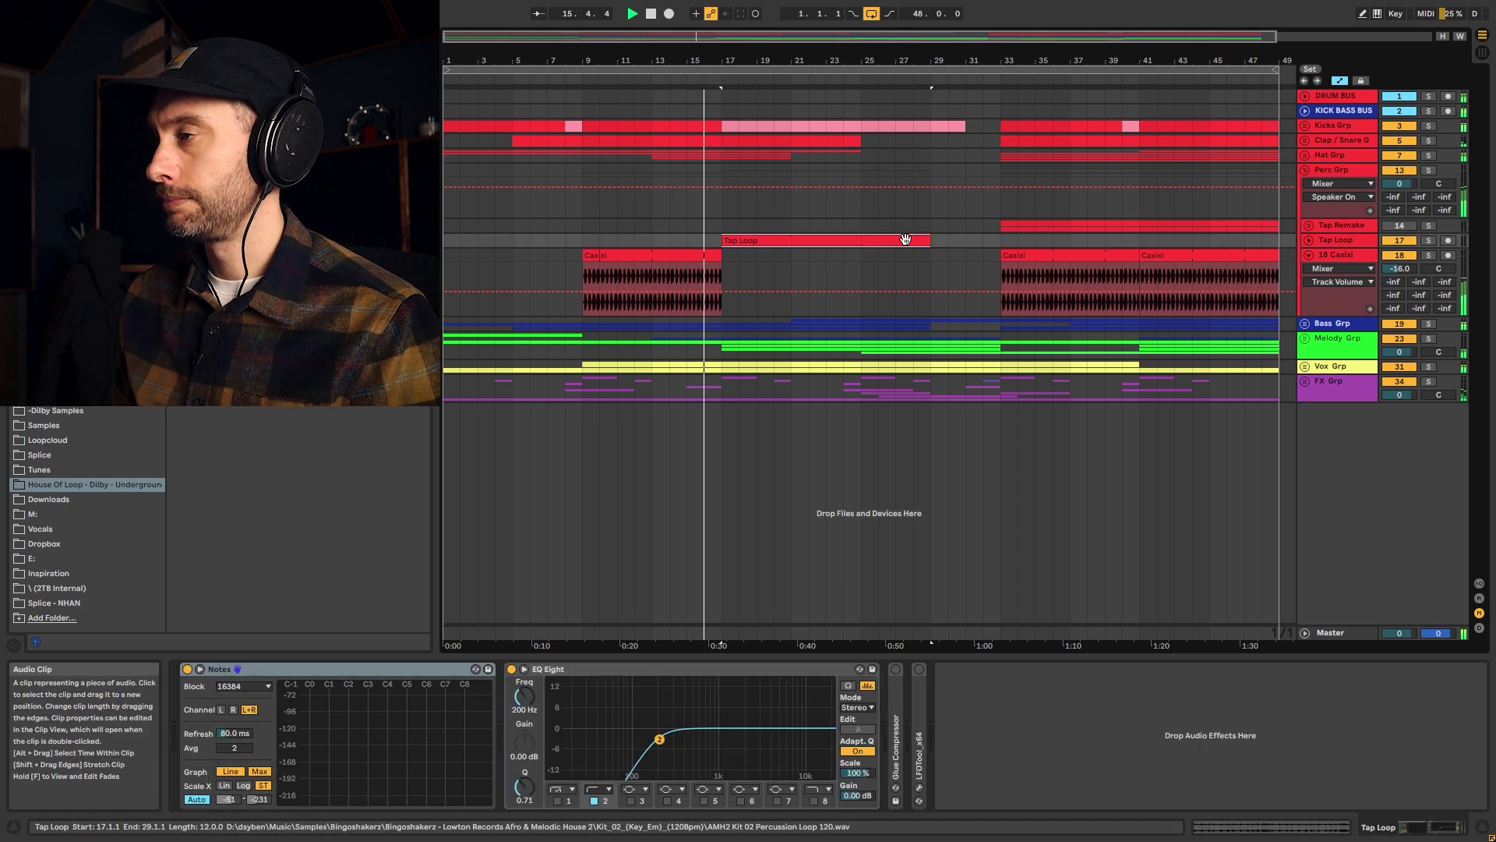
double_click(906, 239)
left_click(1331, 256)
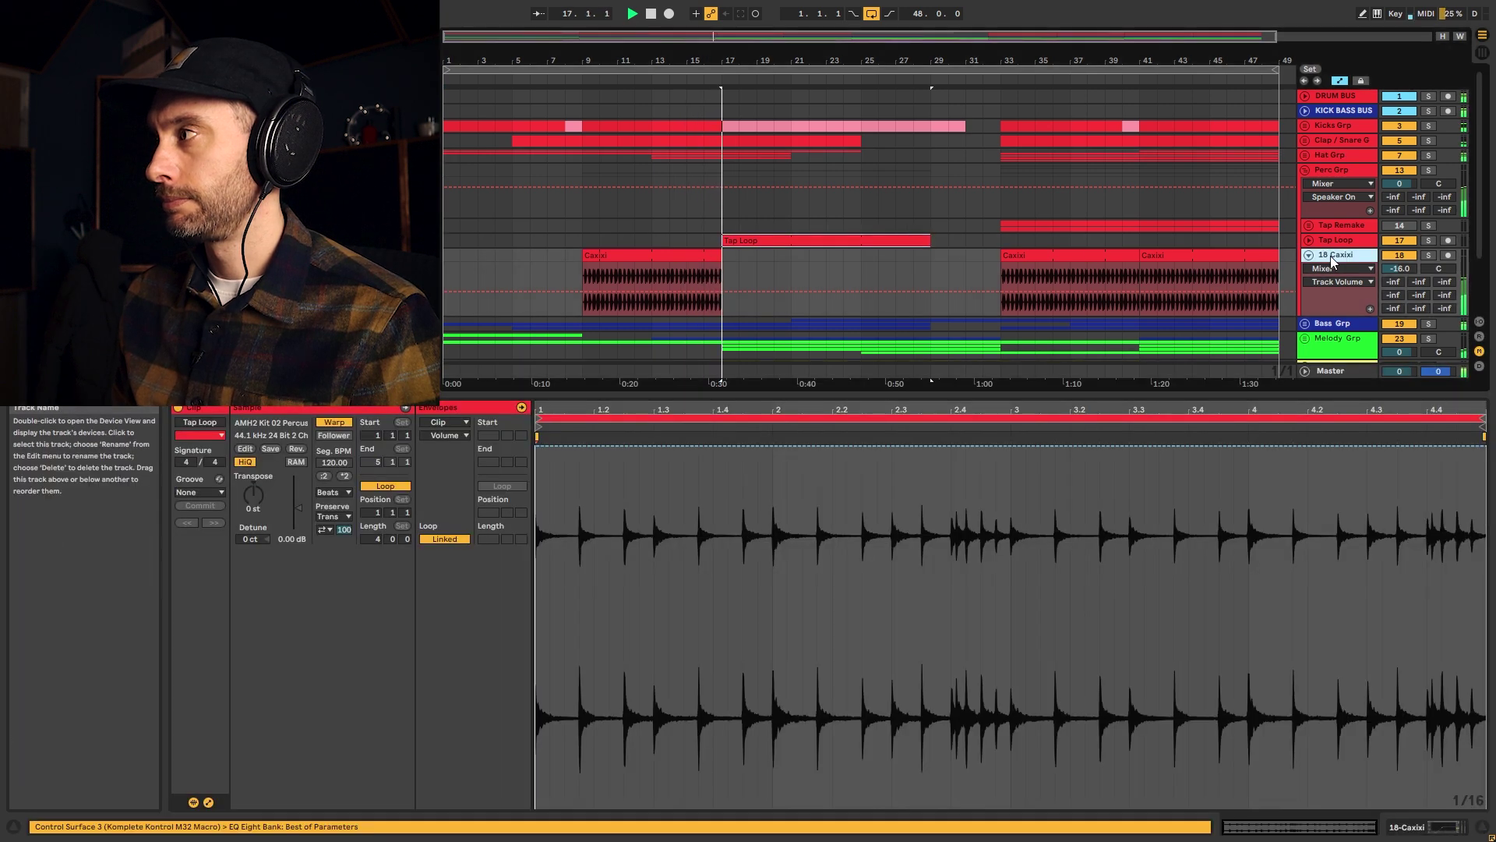
left_click(634, 253)
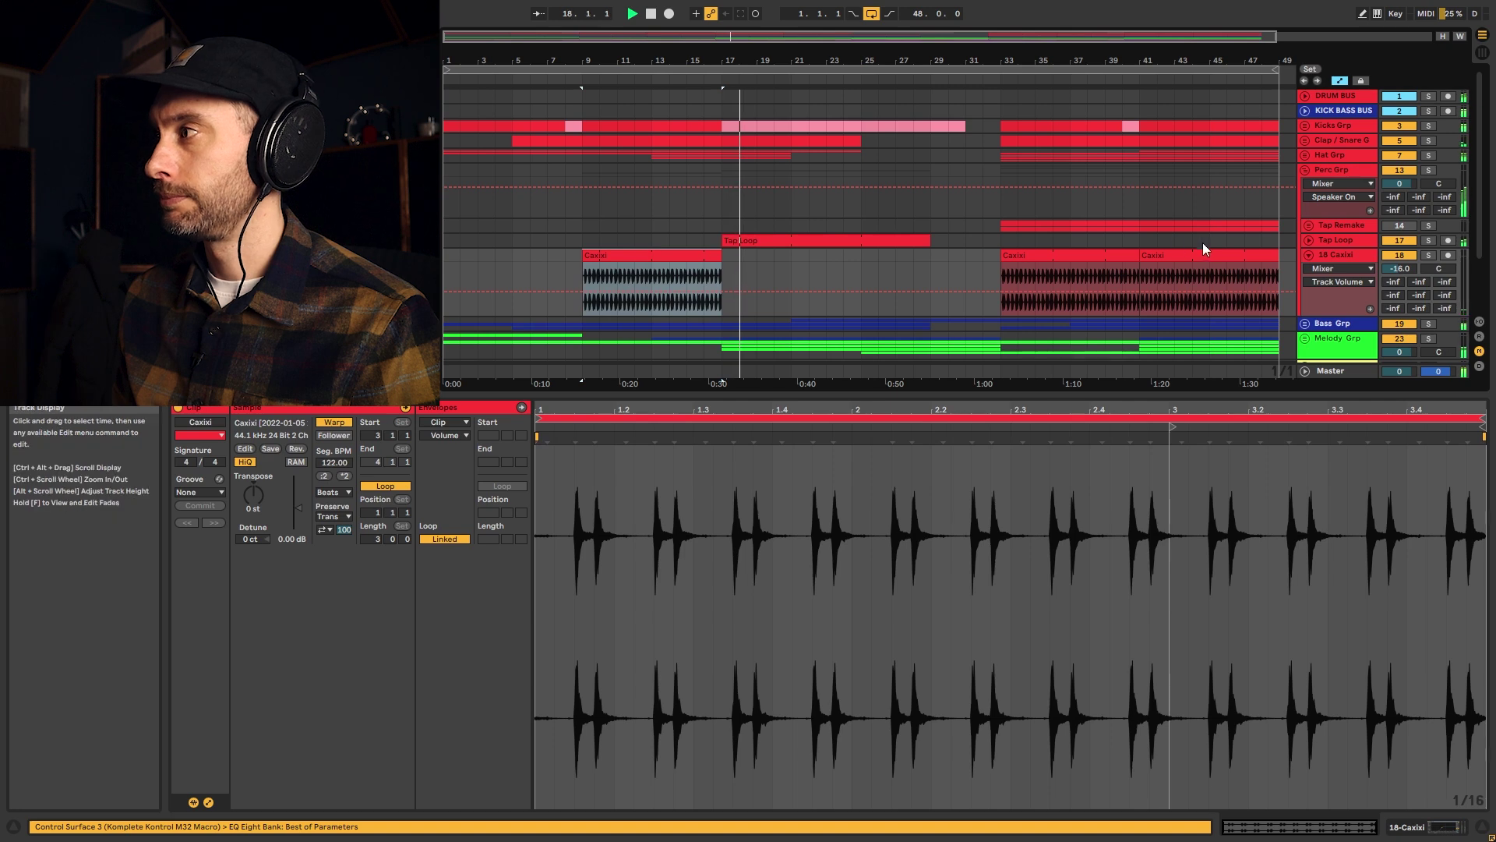
left_click(1305, 168)
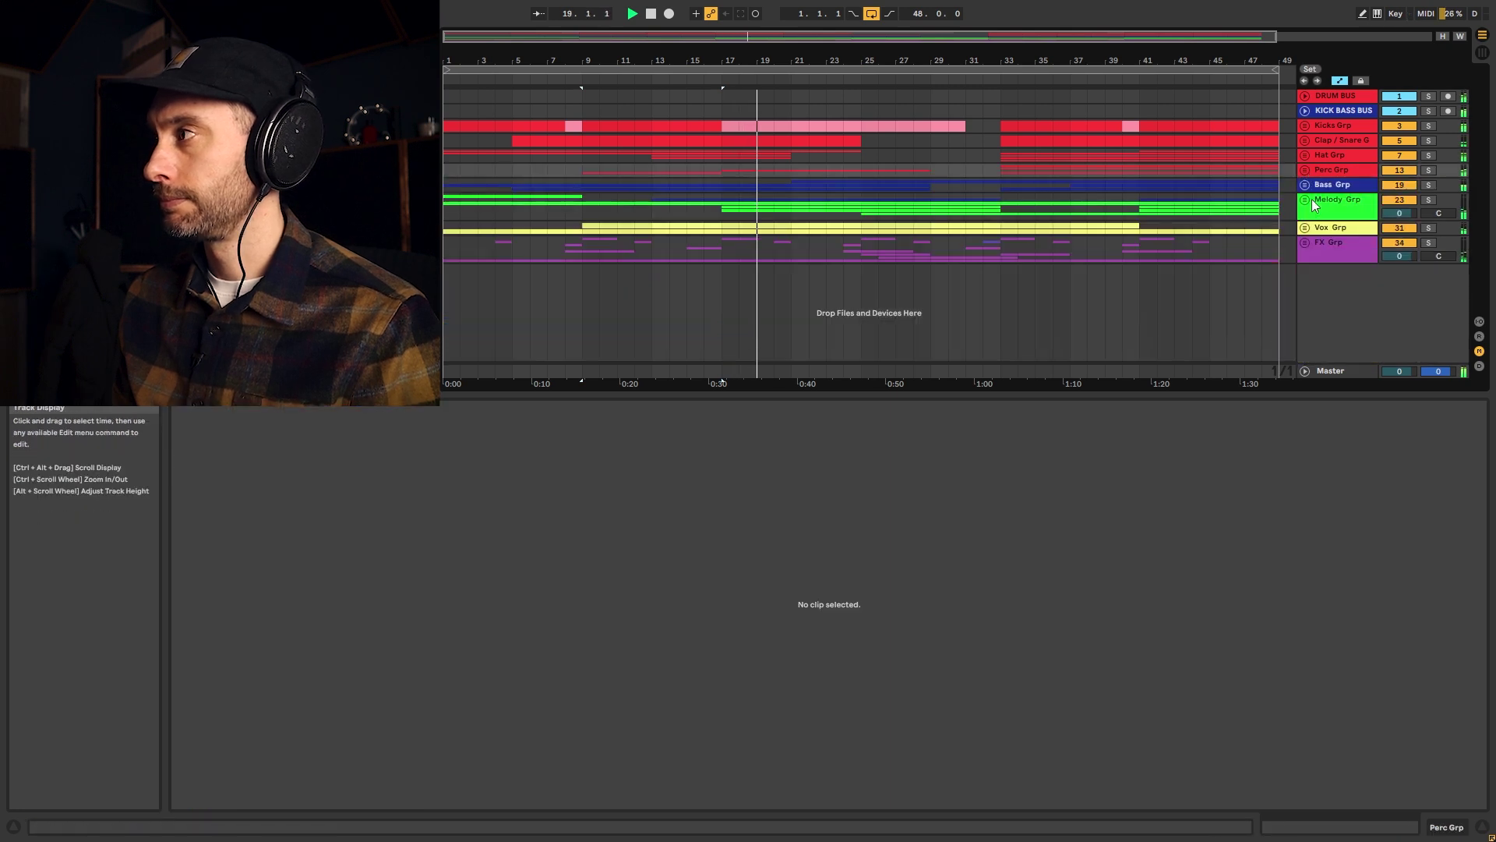
Examine the Bass group: view the first Sub Bass clip's notes and the devices on Low Perc, Bass Groove and Long Bass.
left_click(1307, 184)
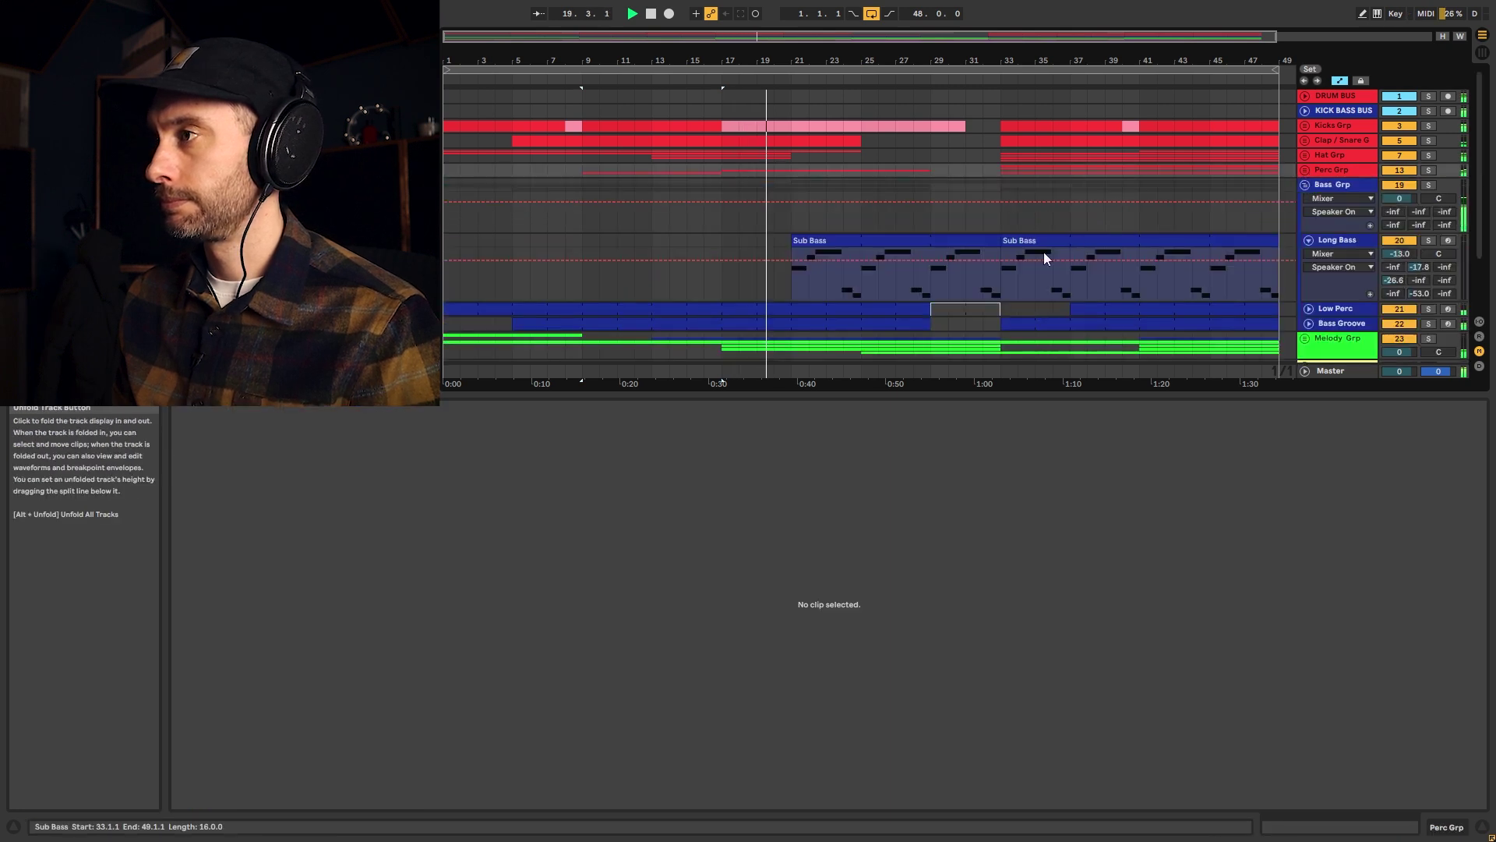
left_click(788, 308)
left_click(846, 240)
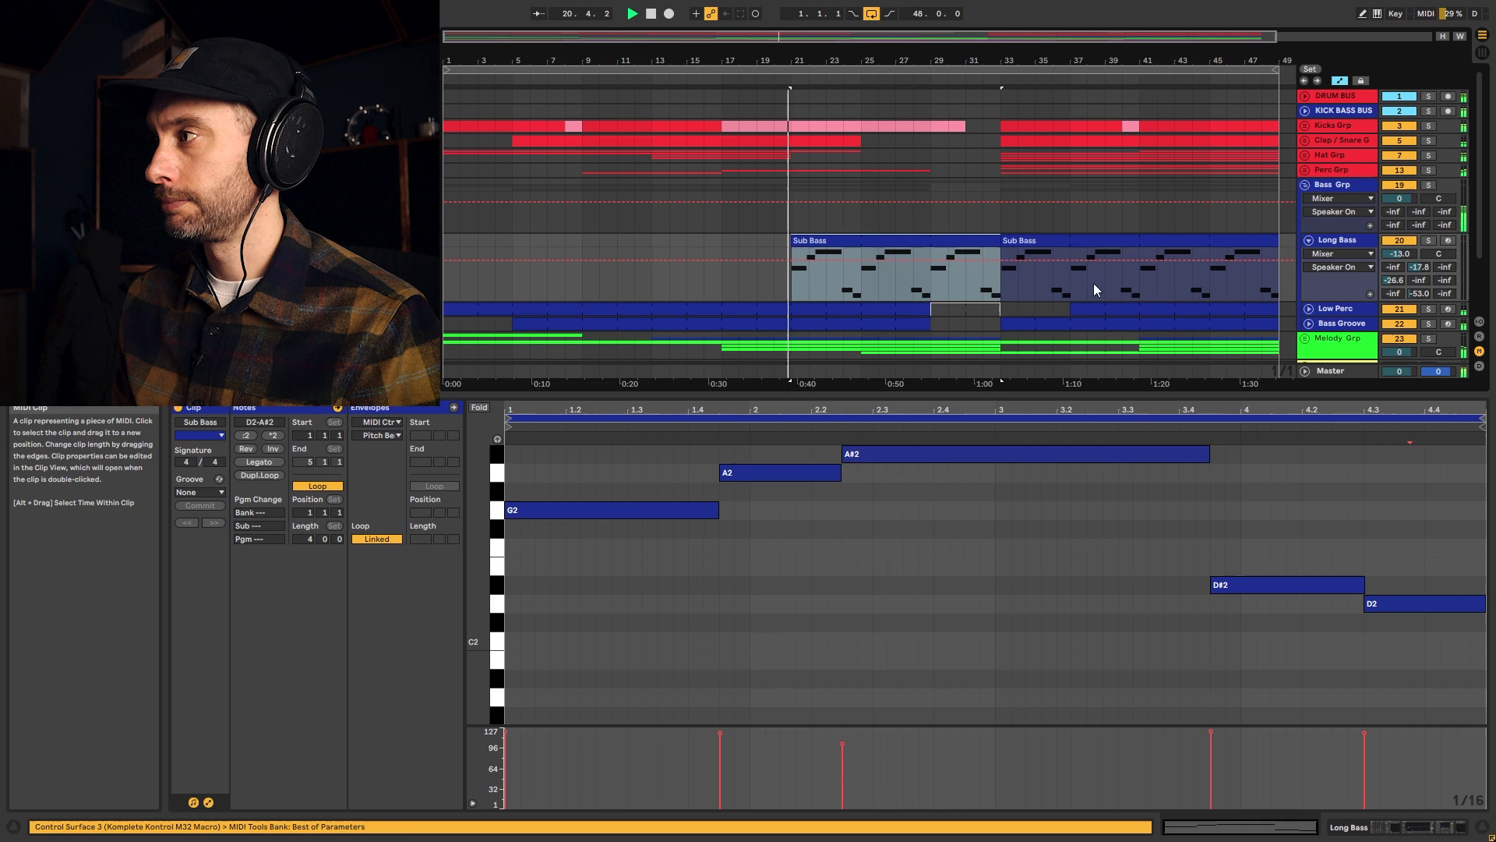
double_click(1330, 306)
left_click(1339, 321)
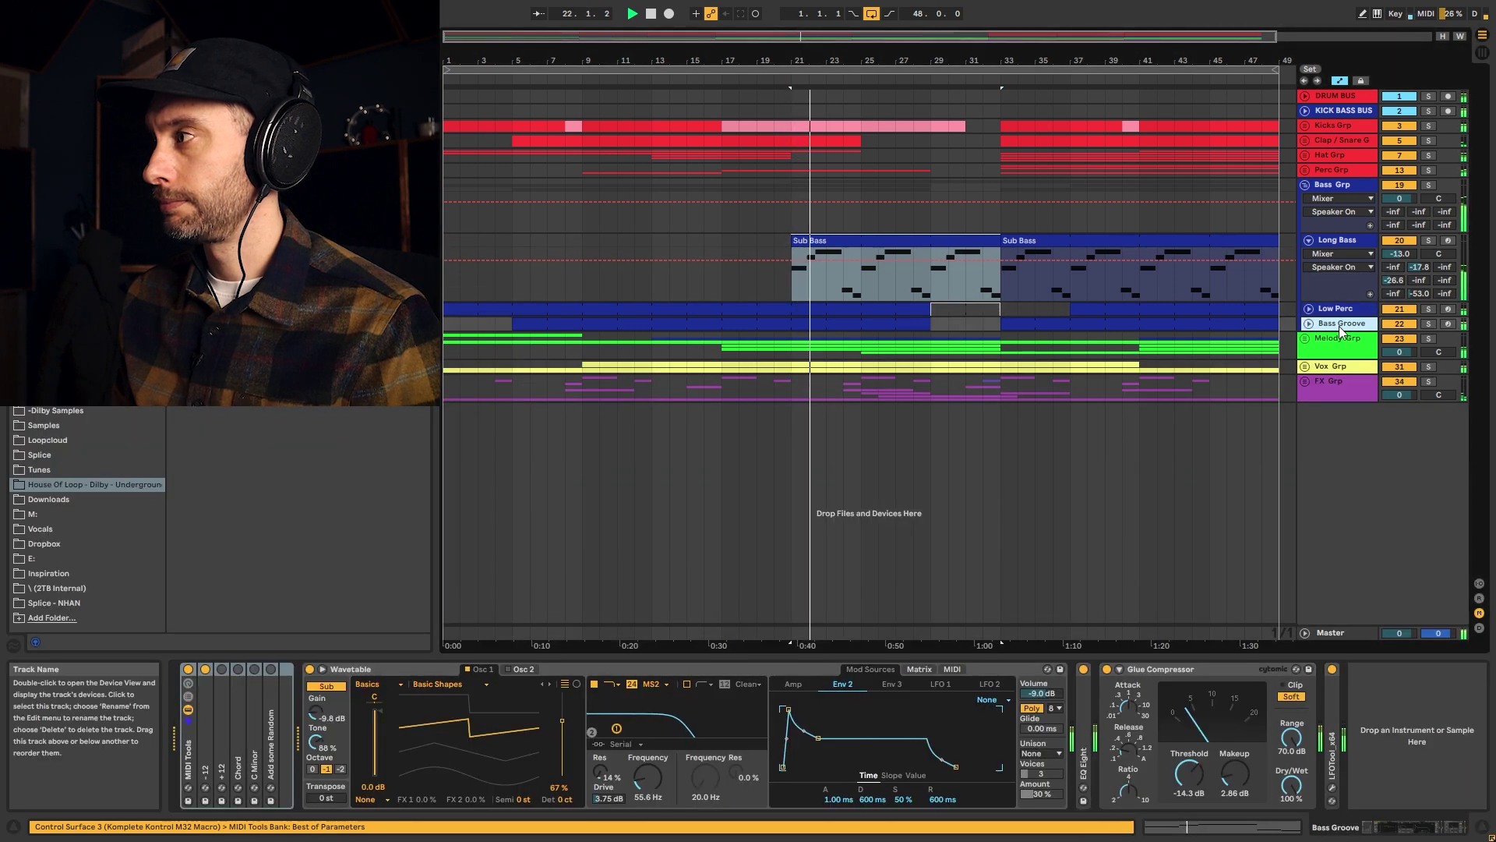
left_click(1334, 240)
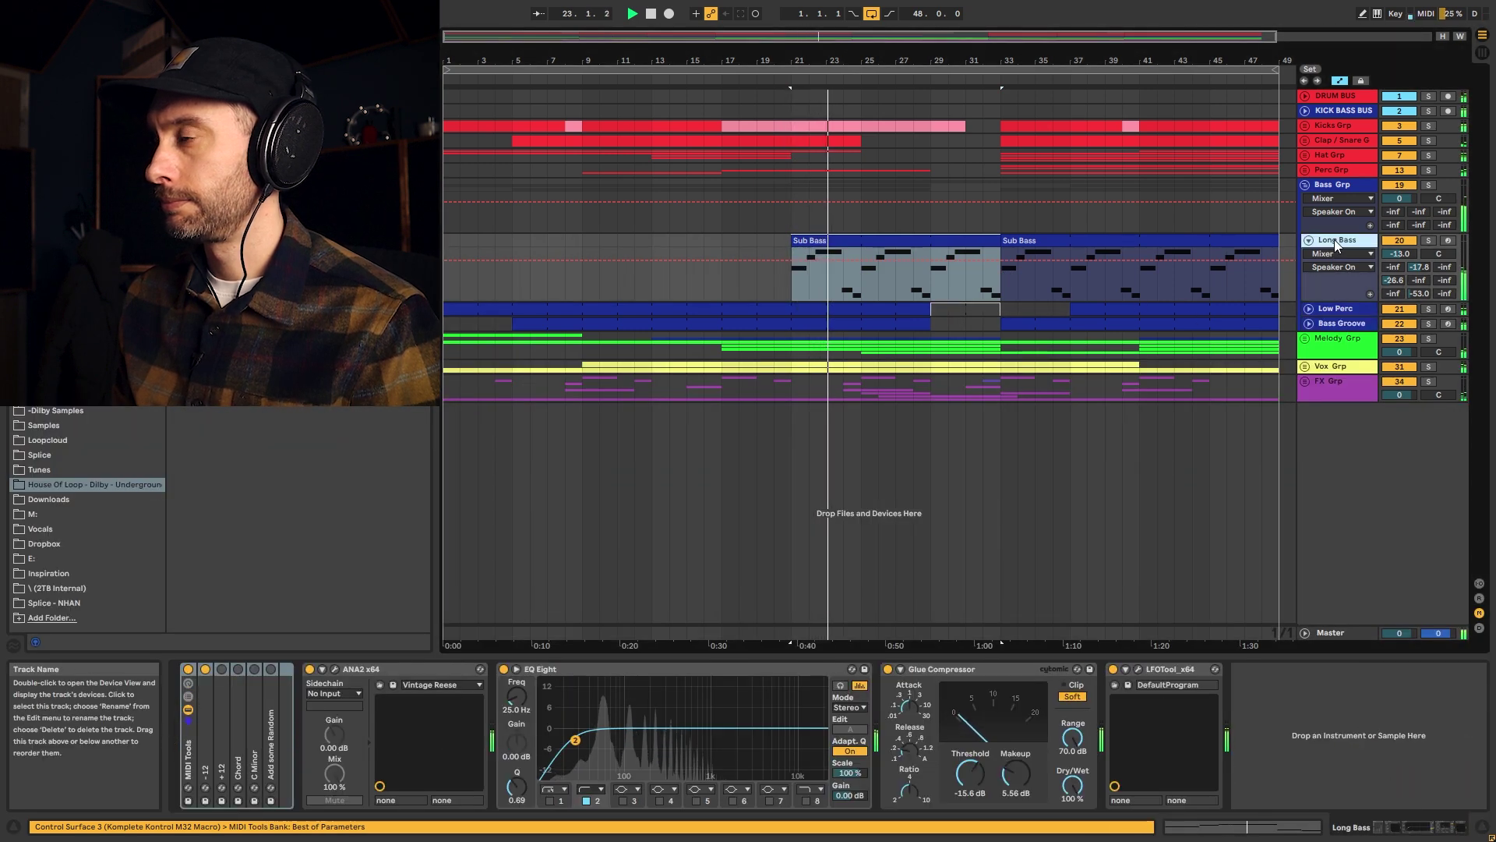
Collapse the Bass group and inspect the devices on the Melody group's Pluck, Piano, String Atmos and Pad tracks.
left_click(1329, 339)
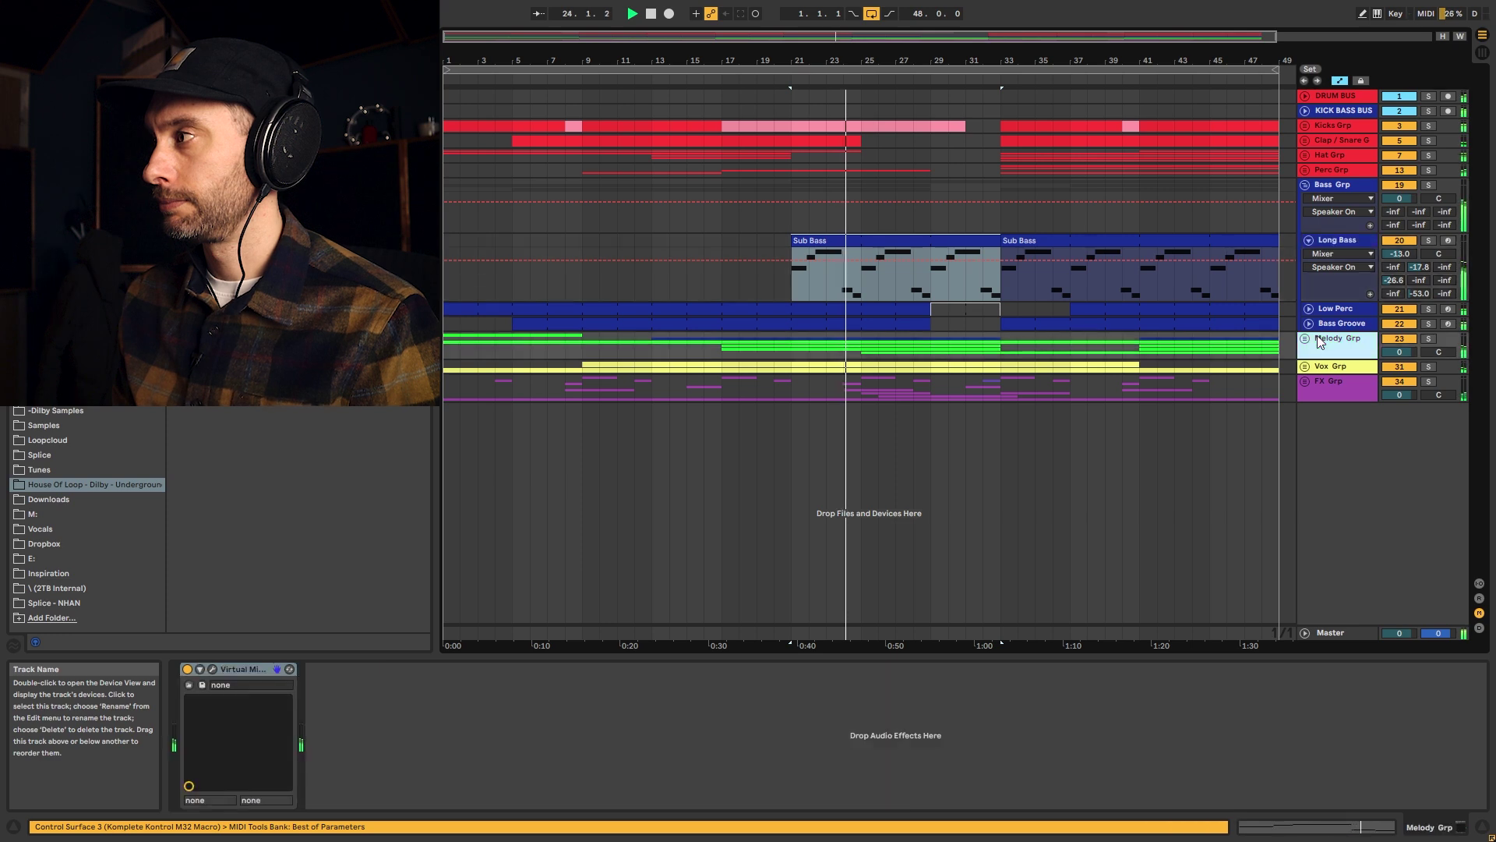
left_click(1304, 338)
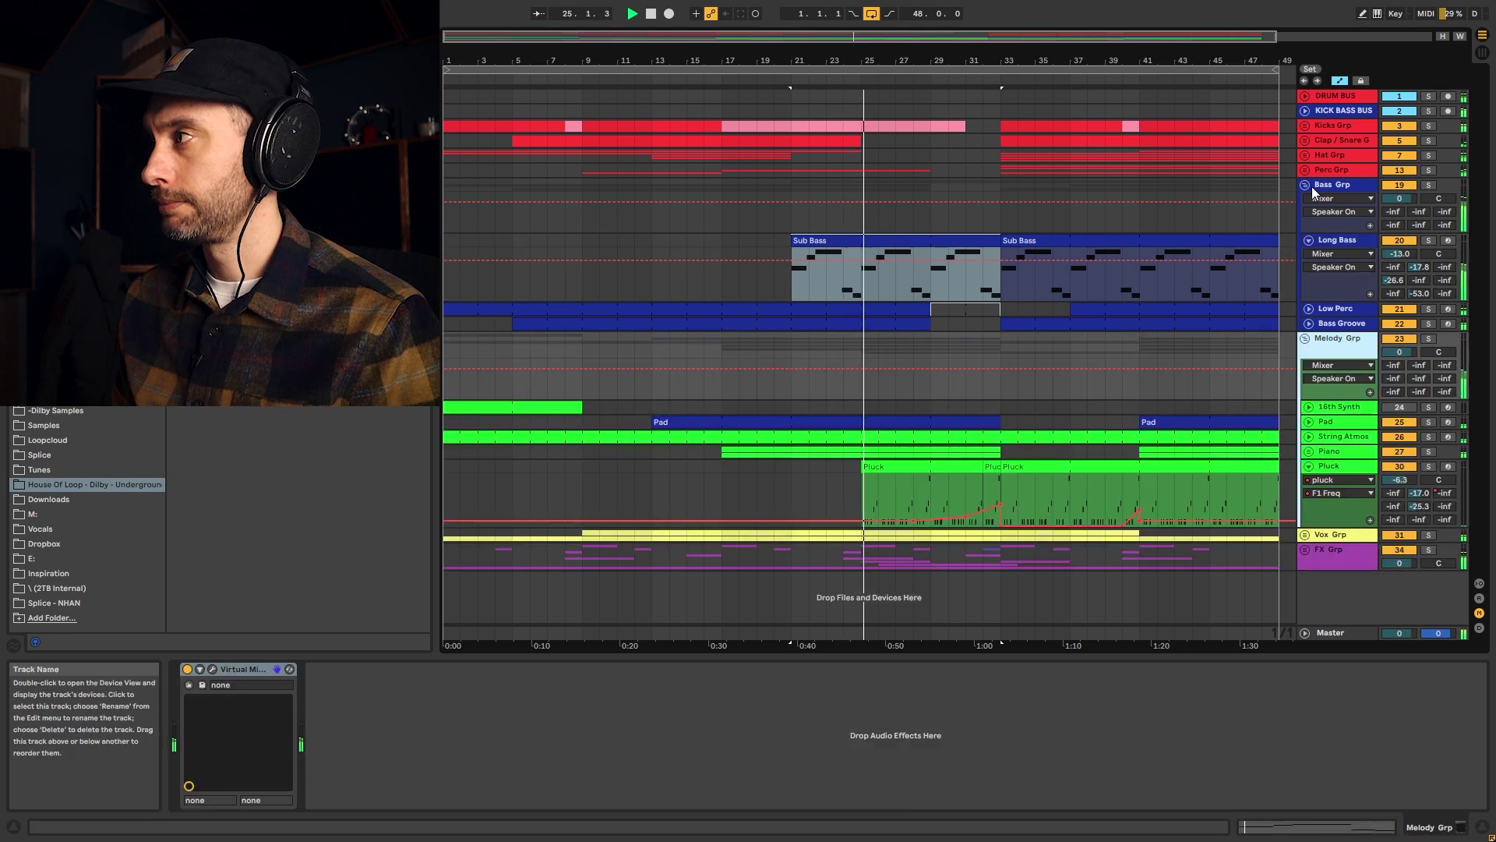
left_click(1306, 185)
left_click(1330, 327)
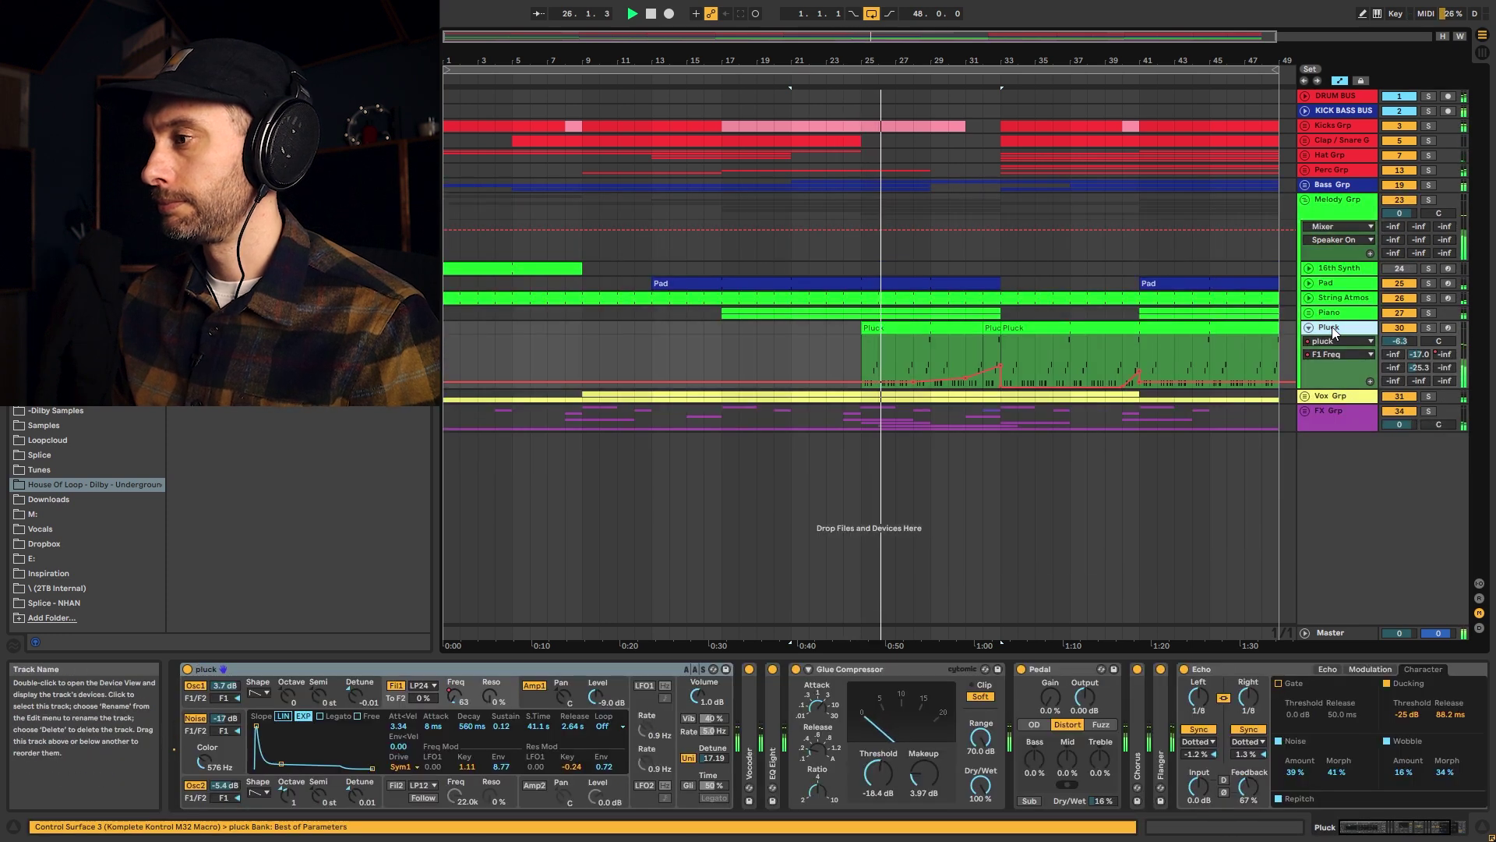
left_click(1326, 311)
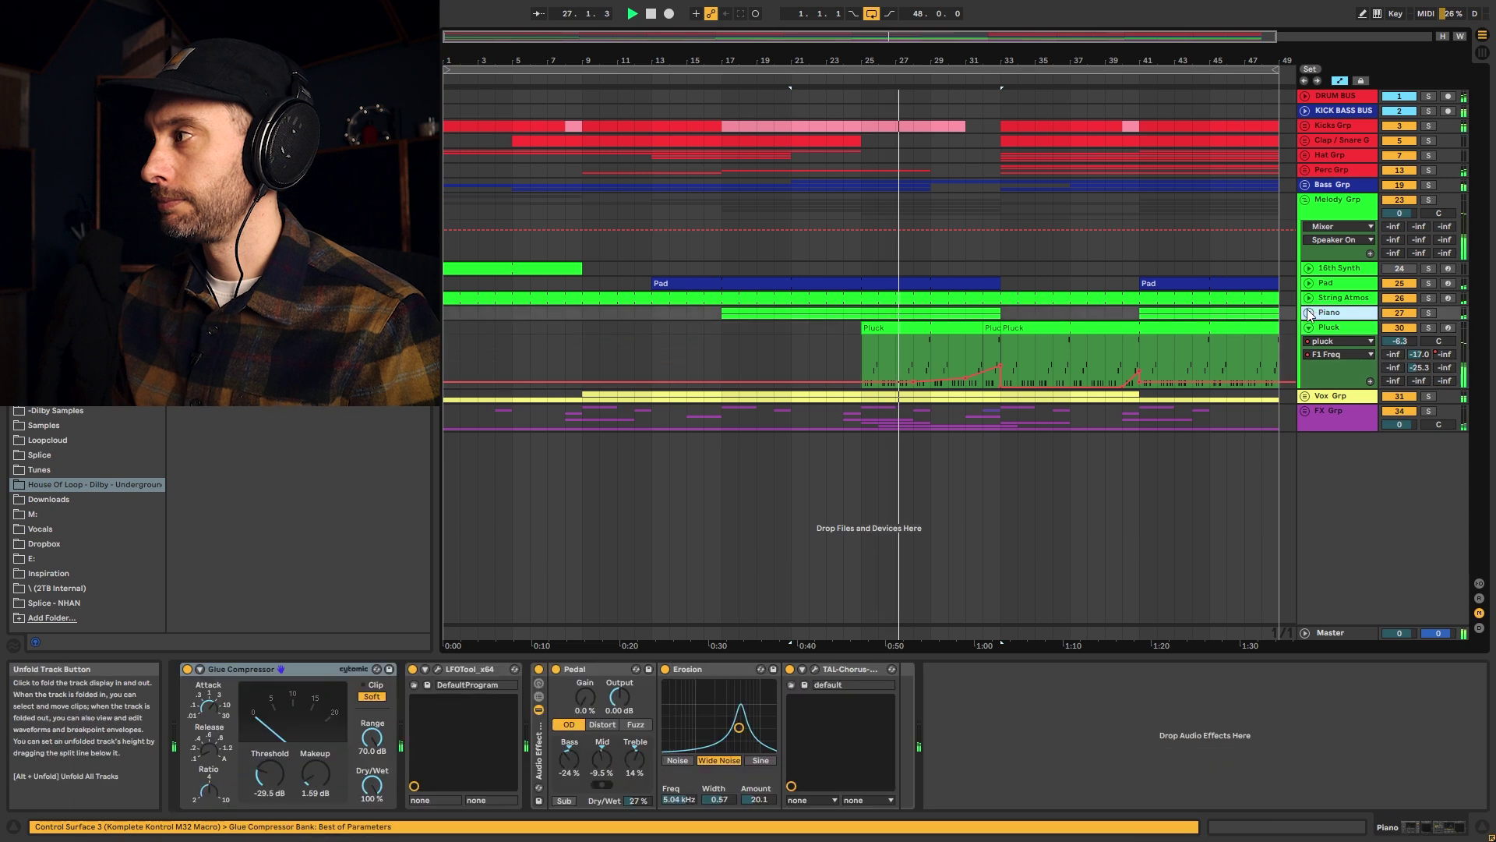
left_click(1328, 298)
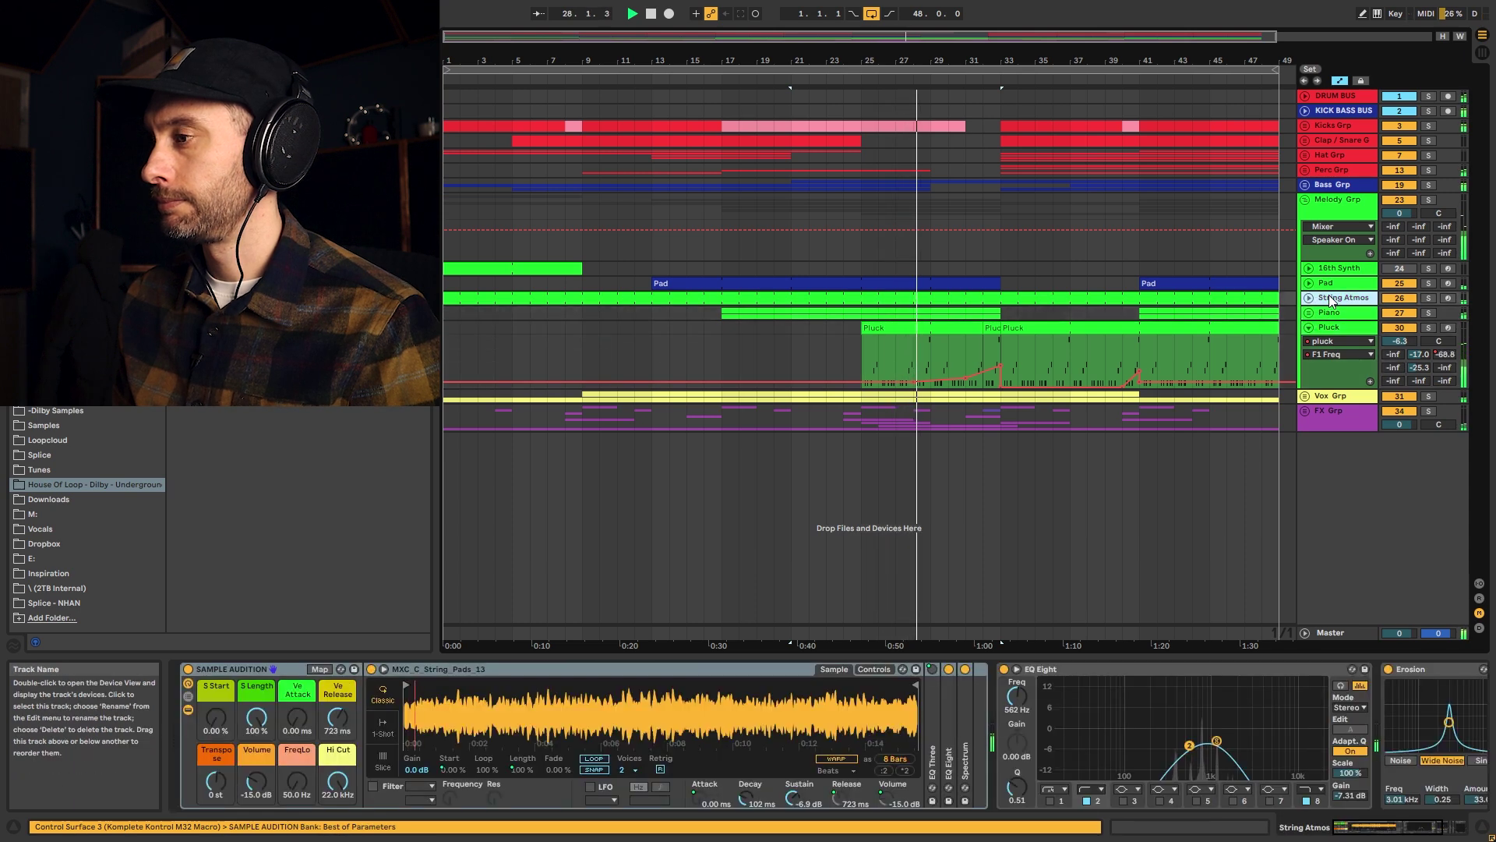
left_click(1329, 282)
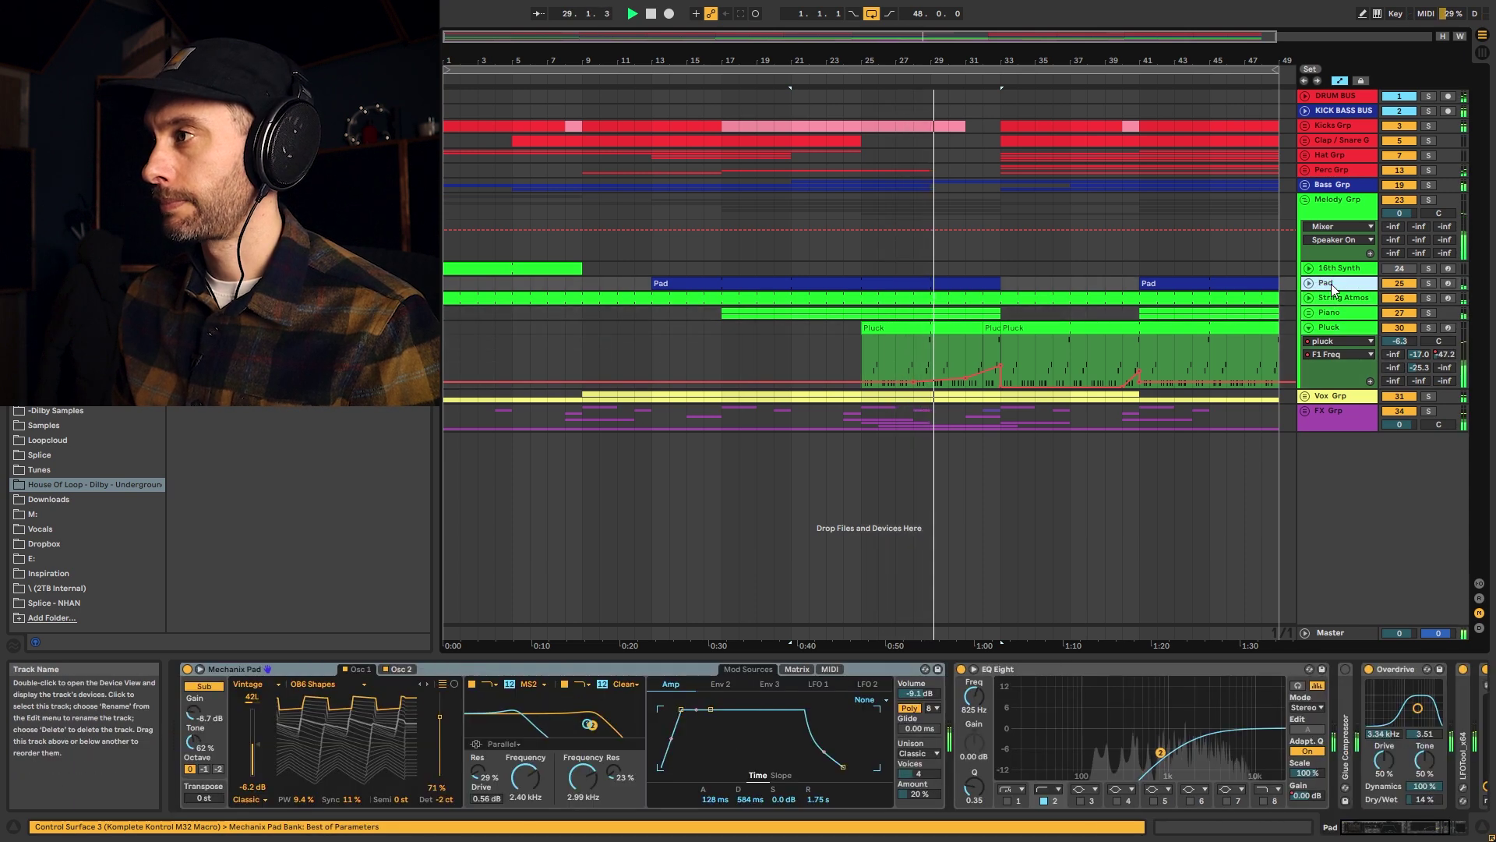
left_click(1305, 201)
Review the Vox group: display Vox Spoken's D-PP/3 Delay send automation, inspect Vox BG's waveform and devices, and leave the FX group unfolded instead.
left_click(1305, 228)
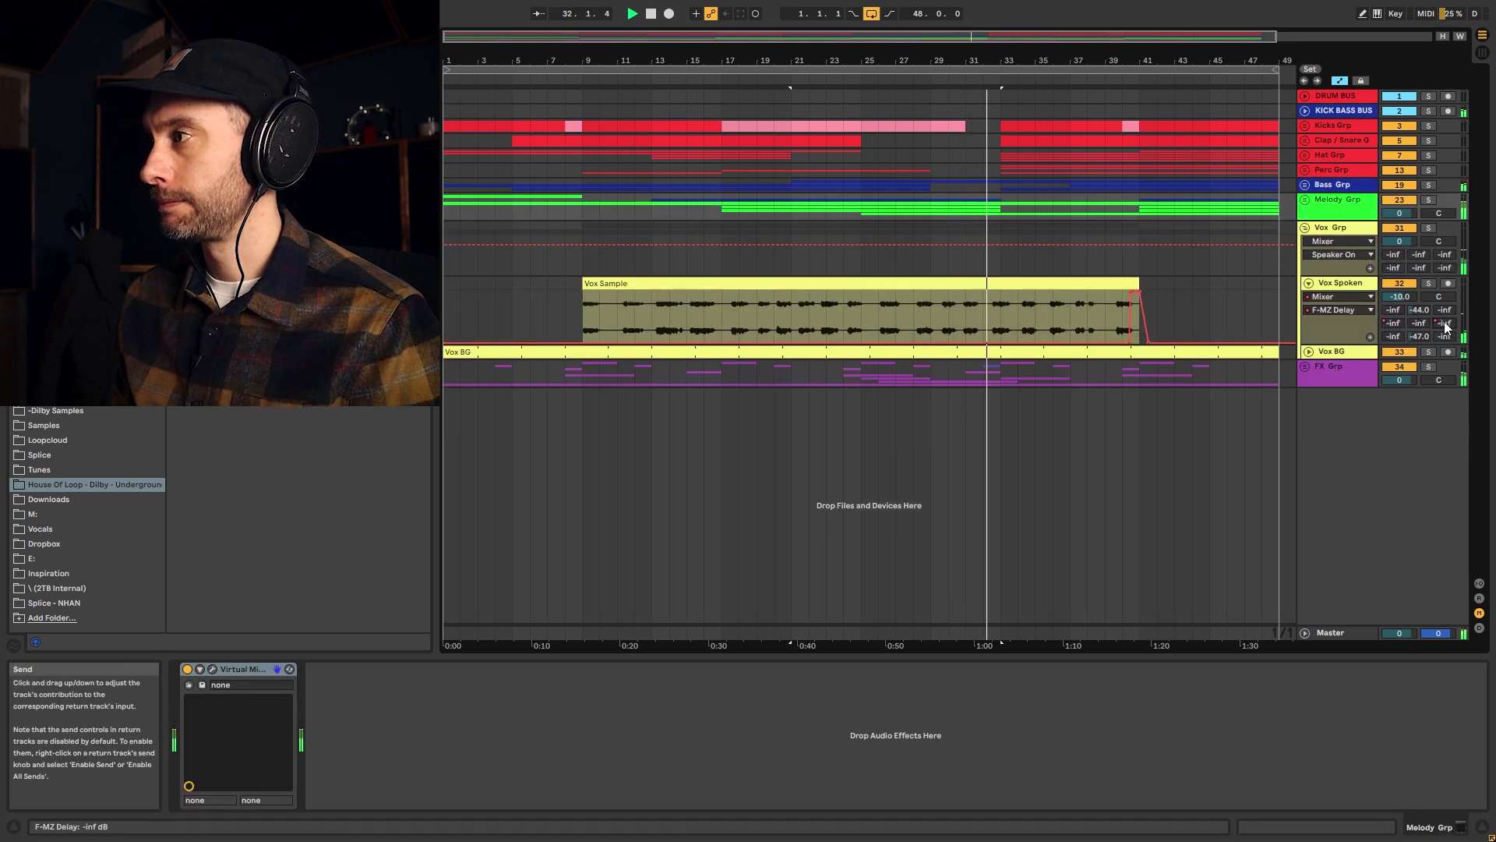
left_click(1394, 323)
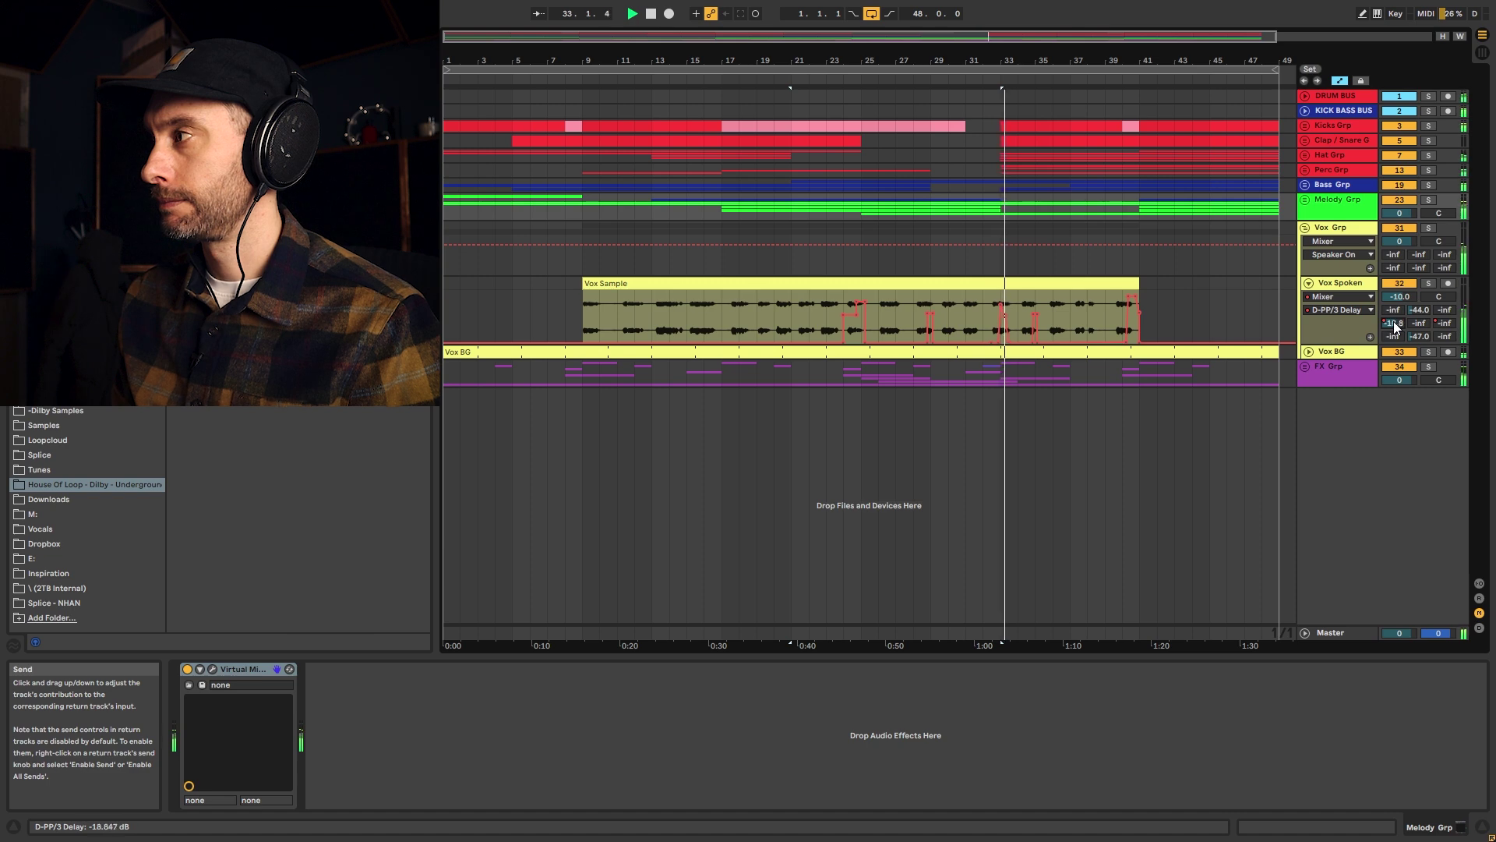
left_click(1310, 283)
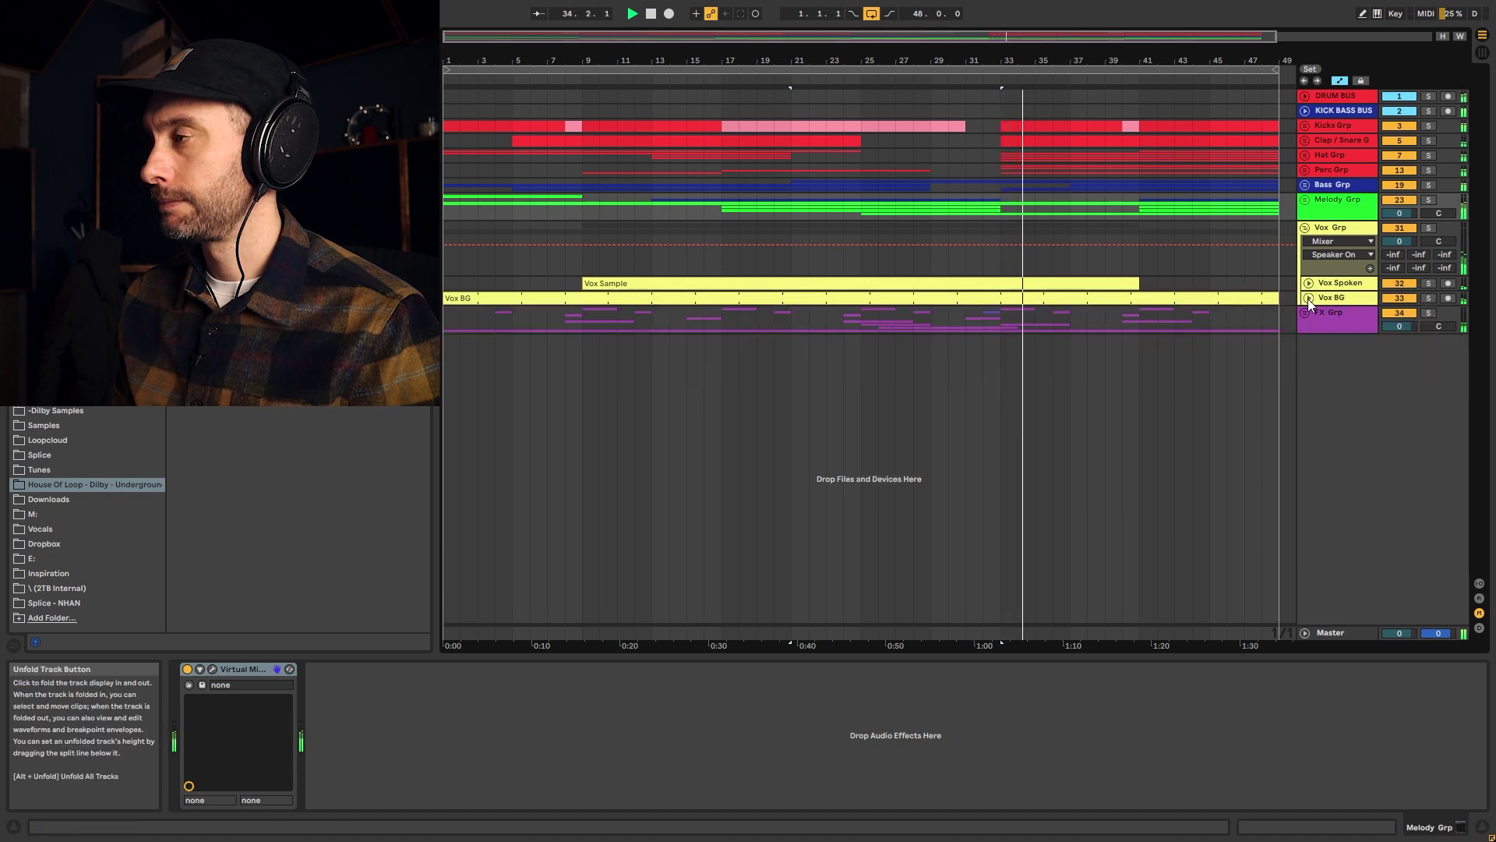
left_click(1309, 298)
left_click(1332, 296)
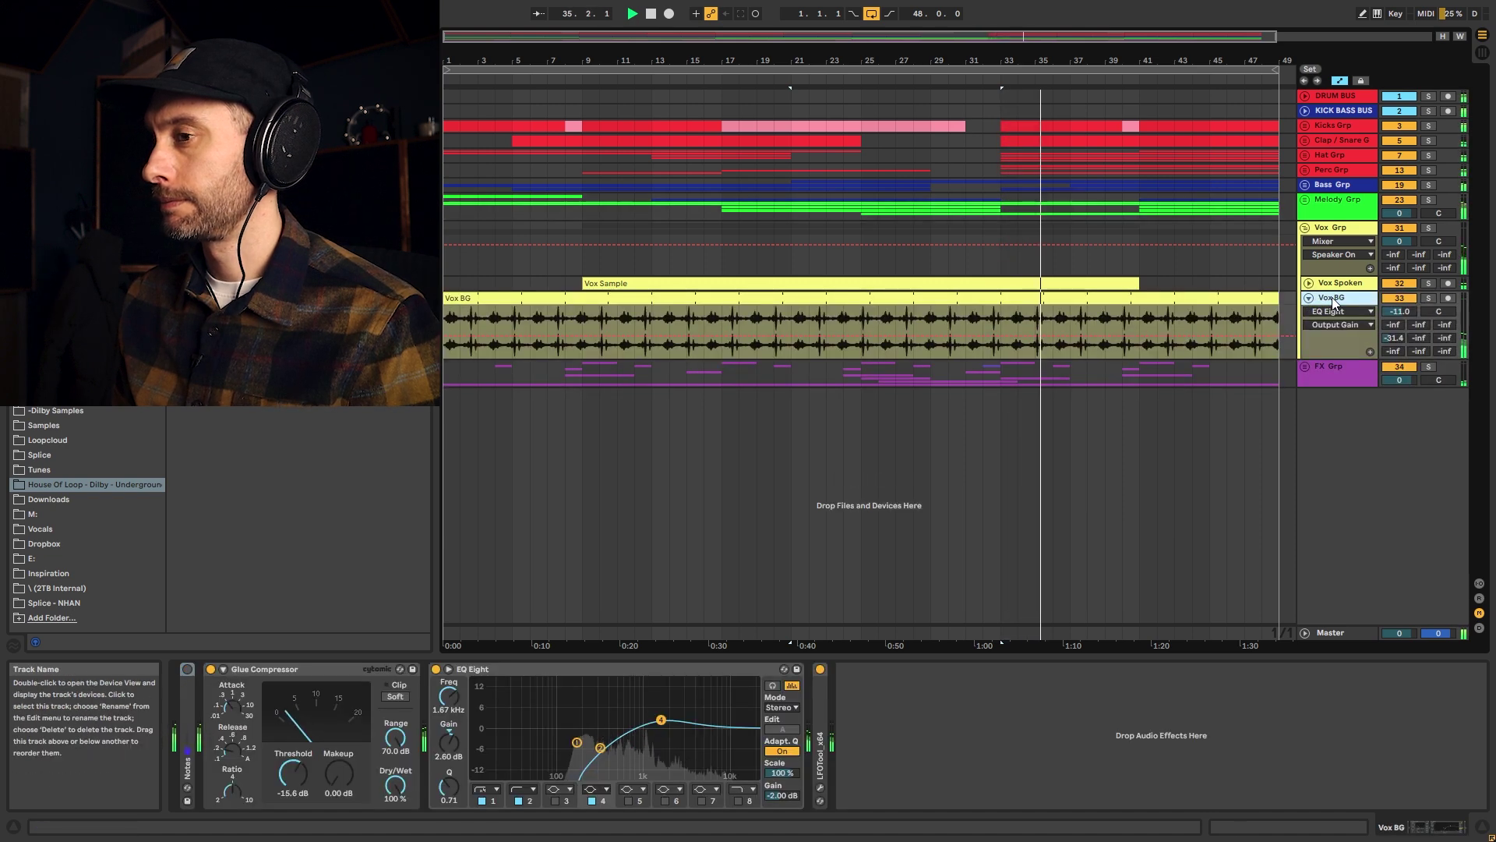
left_click(1304, 365)
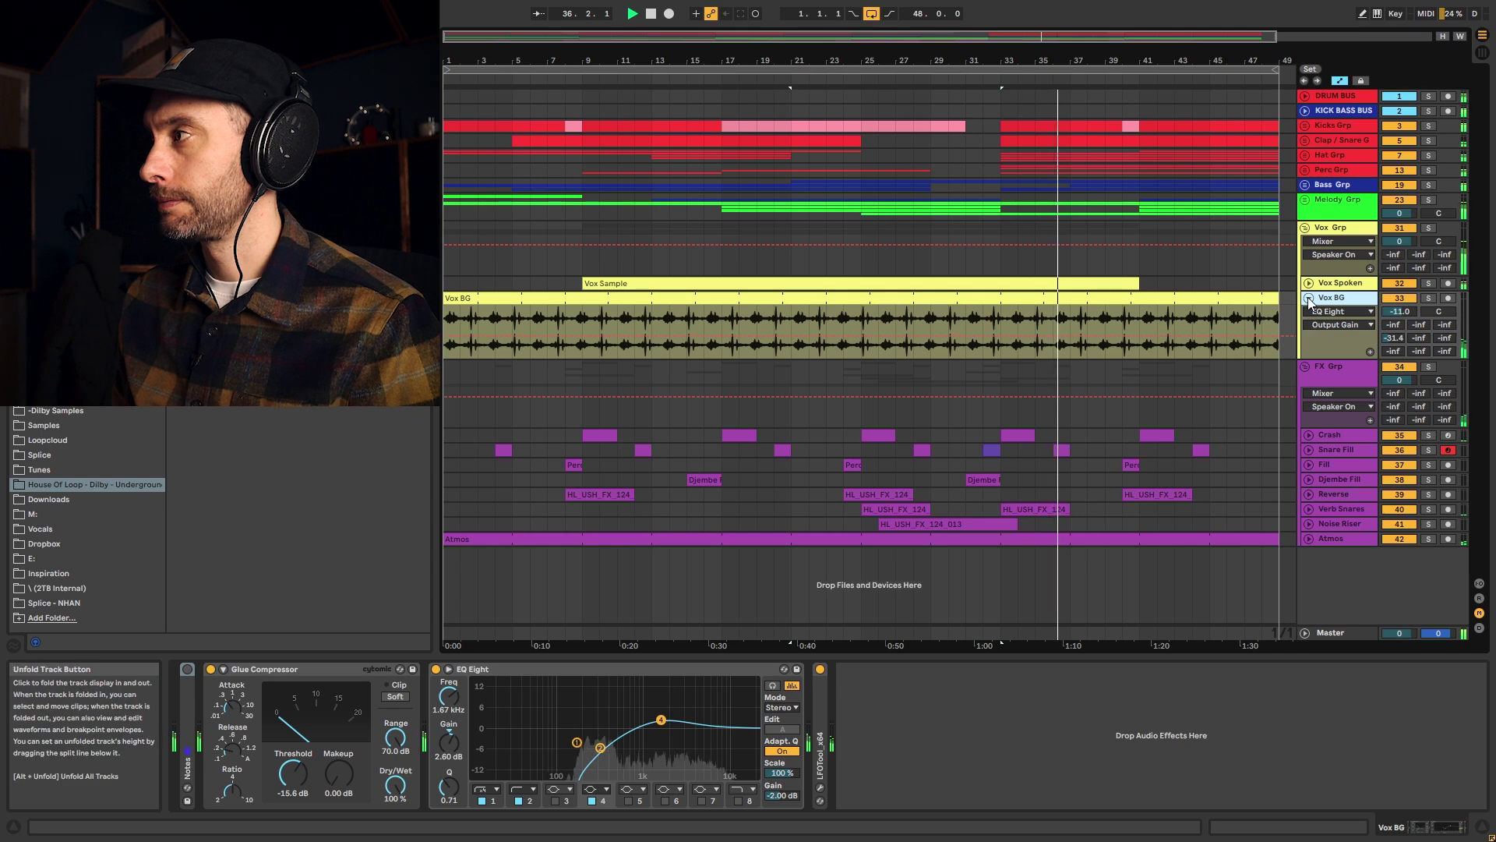
left_click(1309, 298)
left_click(1305, 228)
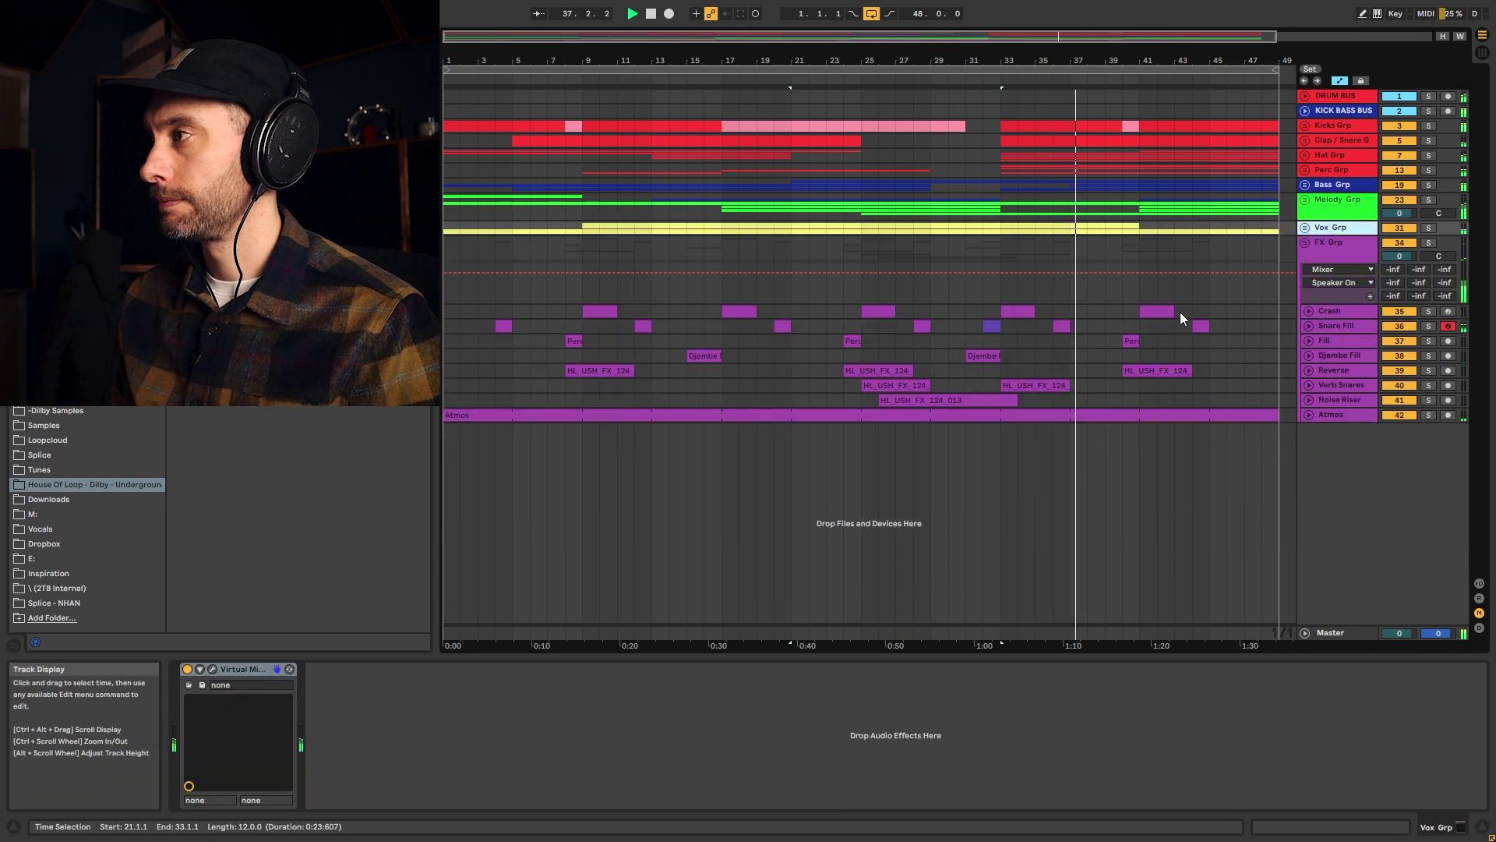
Go through the FX group's tracks from Crash down to Atmos to inspect their devices, and collapse the group.
left_click(1325, 310)
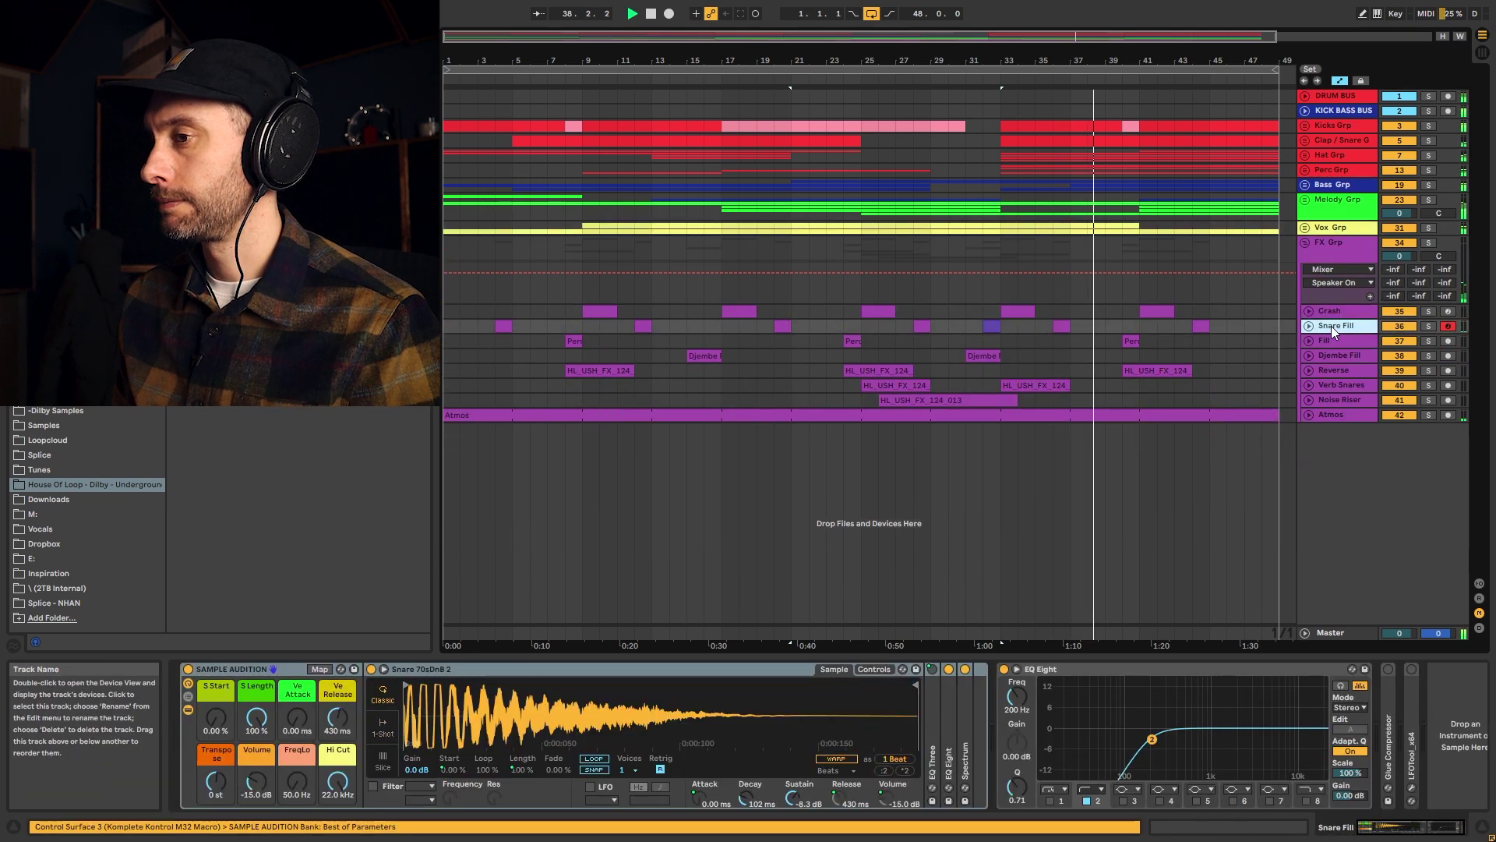
left_click(1333, 340)
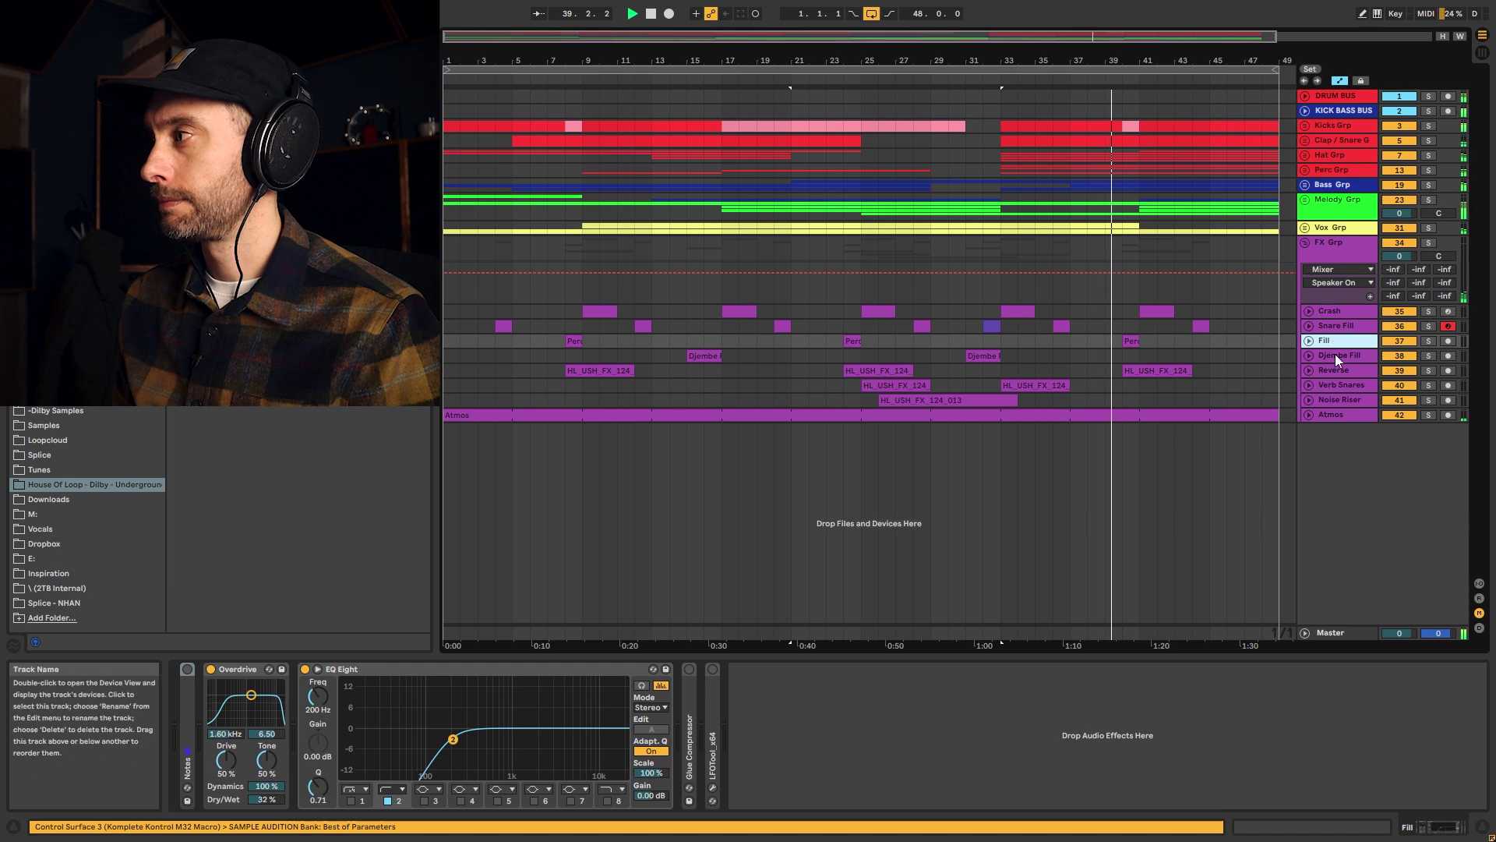
left_click(1335, 355)
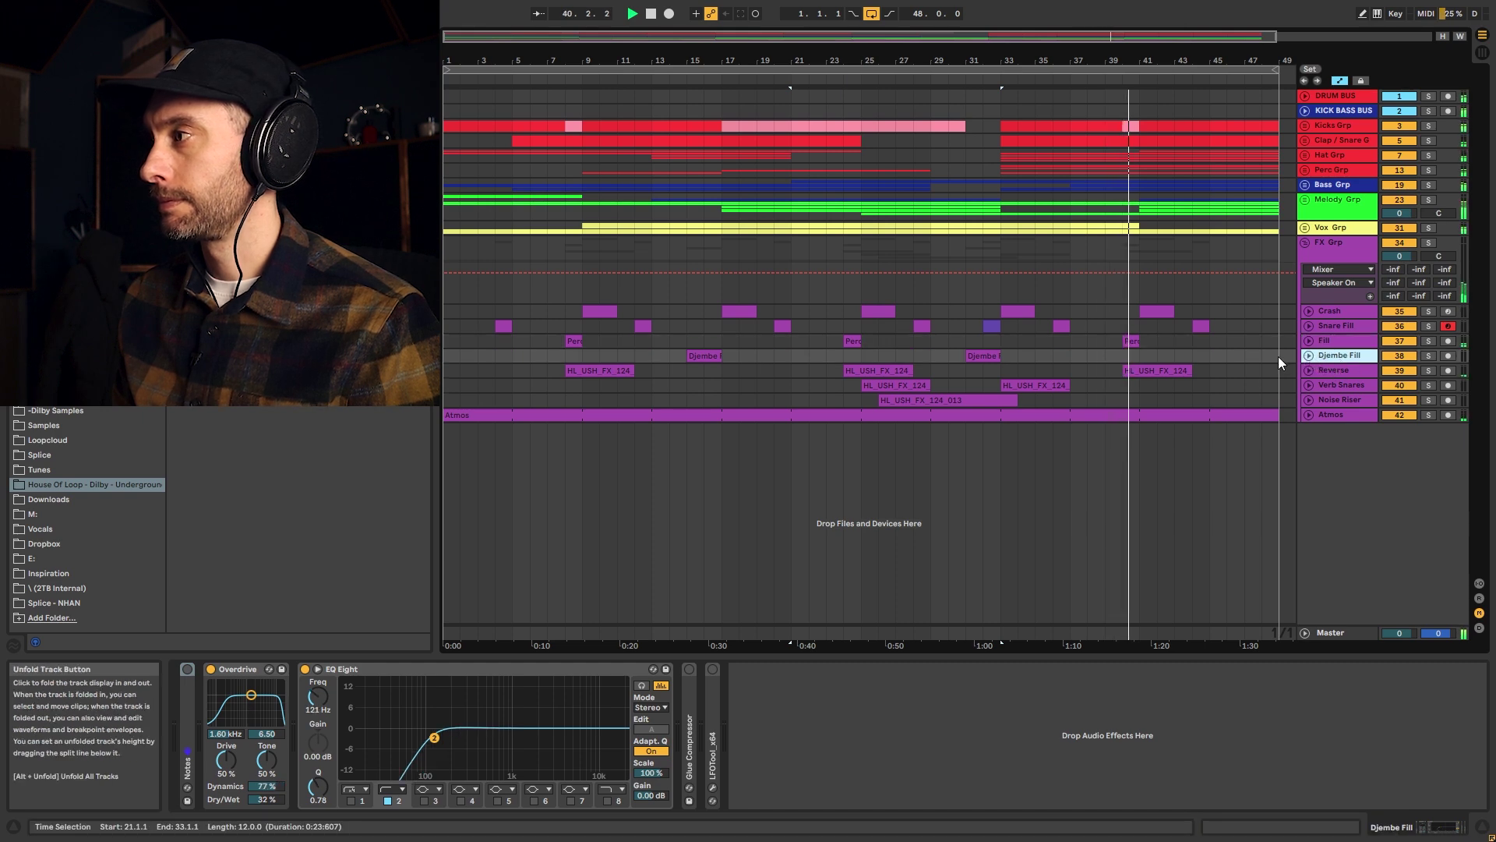
left_click(1309, 370)
left_click(1309, 369)
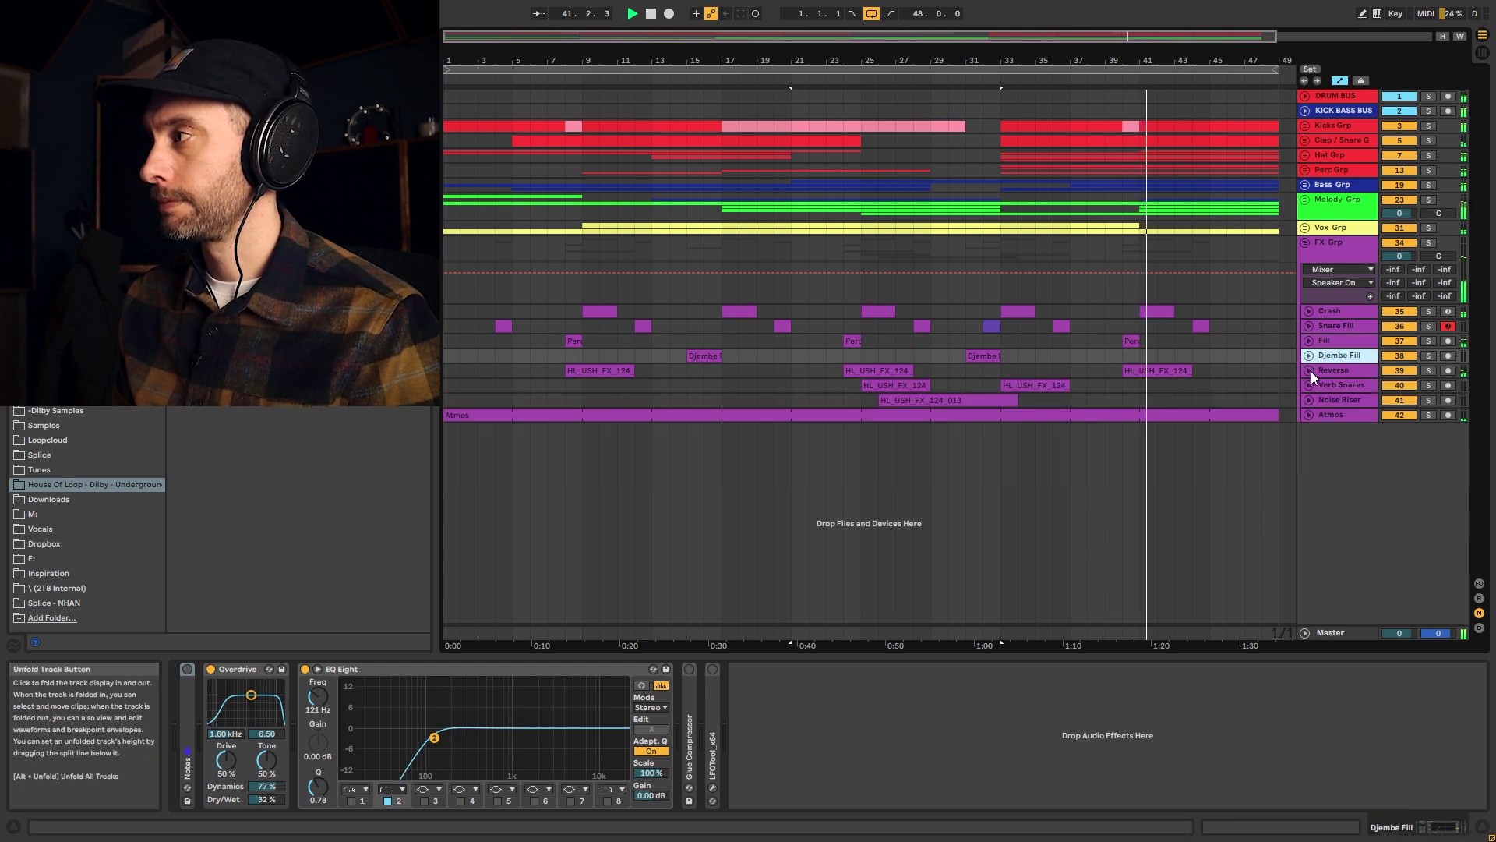
left_click(1338, 382)
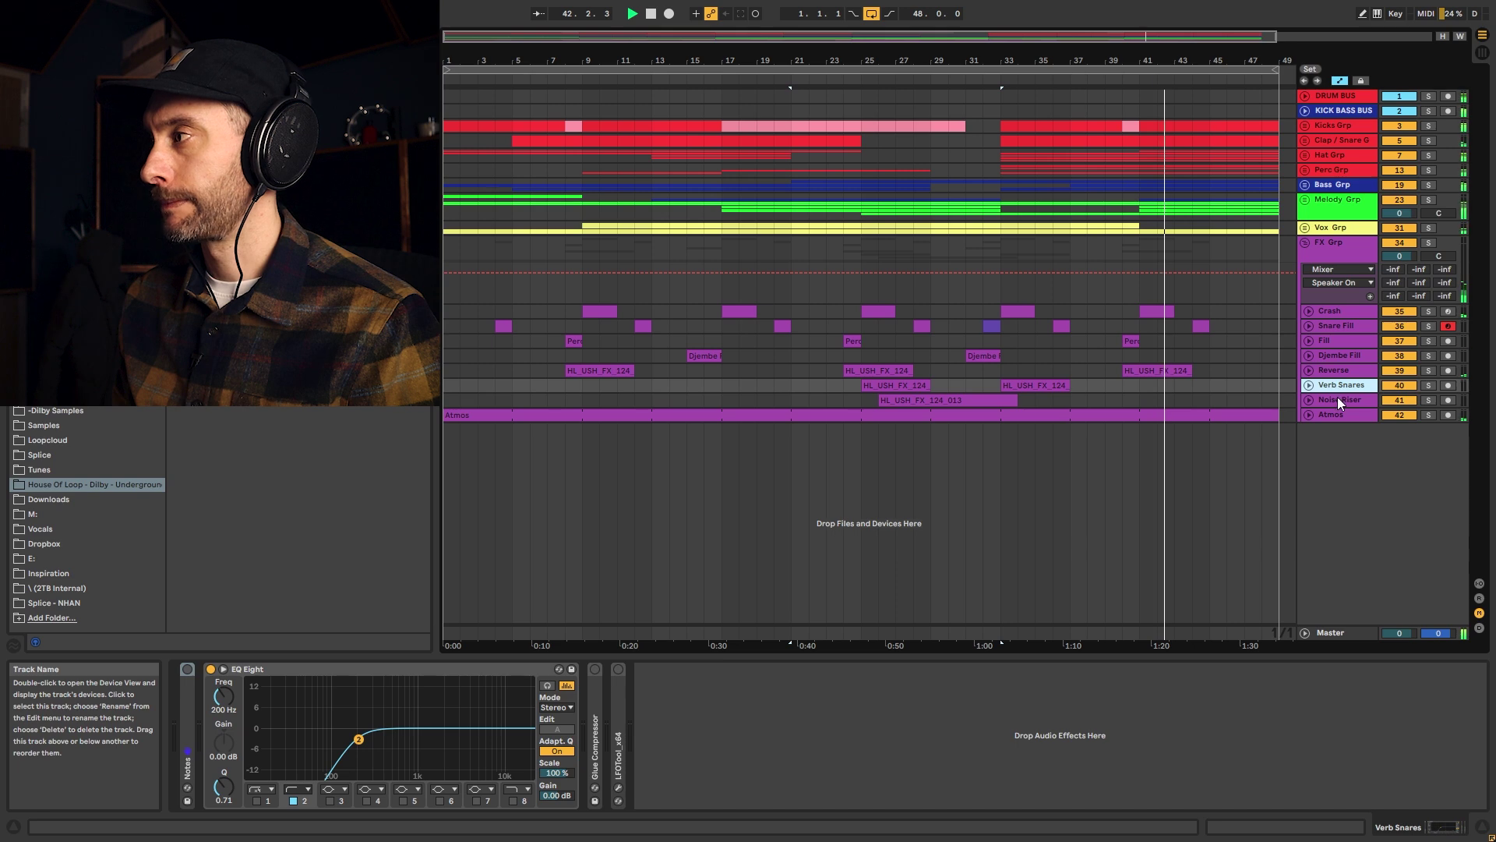
left_click(1337, 399)
left_click(1334, 413)
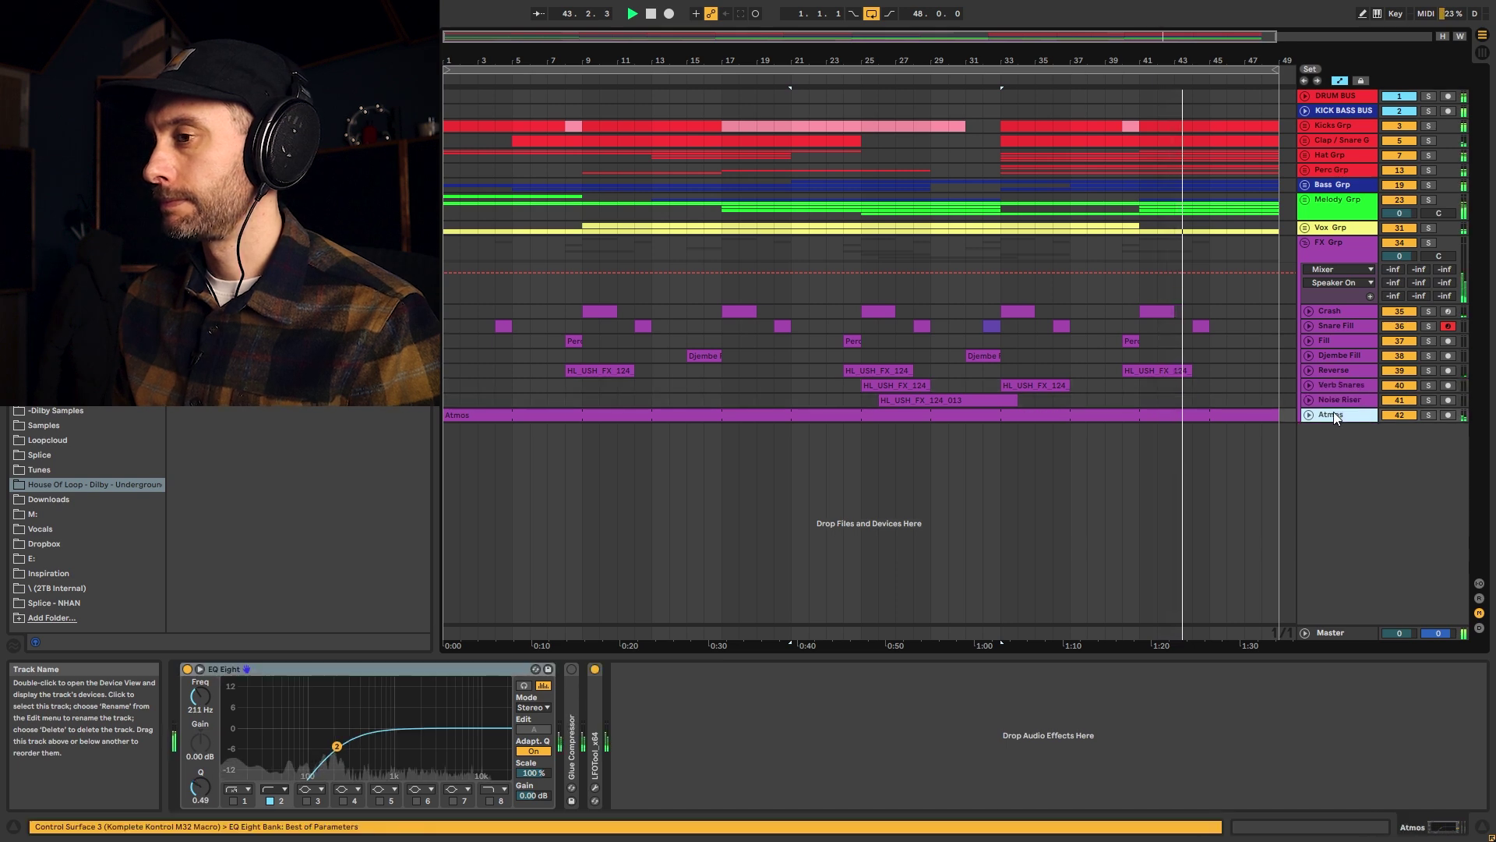
left_click(1304, 243)
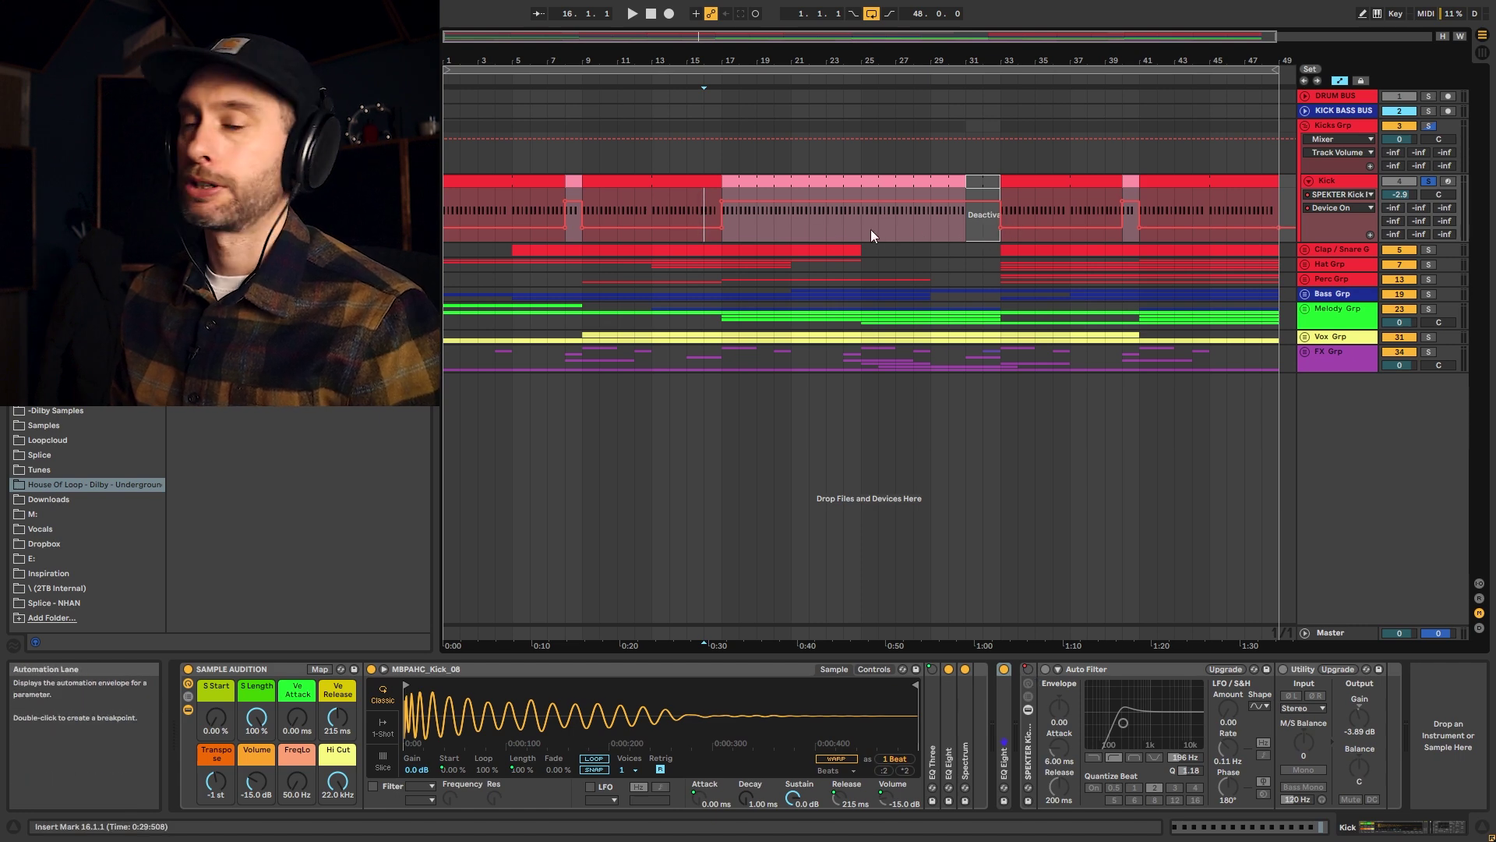
Listen to the soloed kick from bar 16 and the Cowbell Clap track from bar 9, adding the Kicks group to the solo.
key("space")
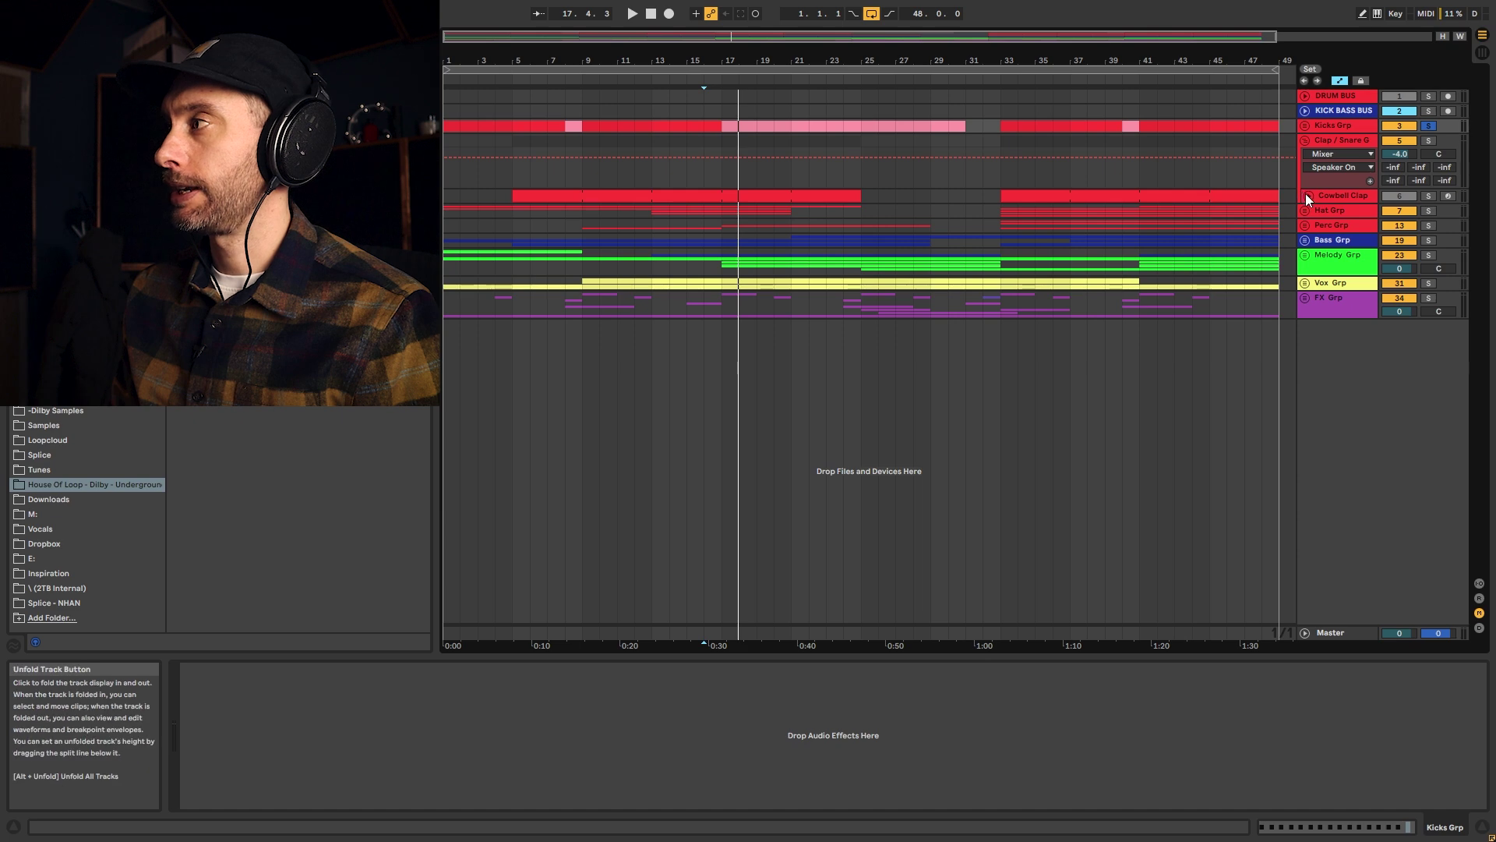
left_click(1307, 194)
left_click(583, 211)
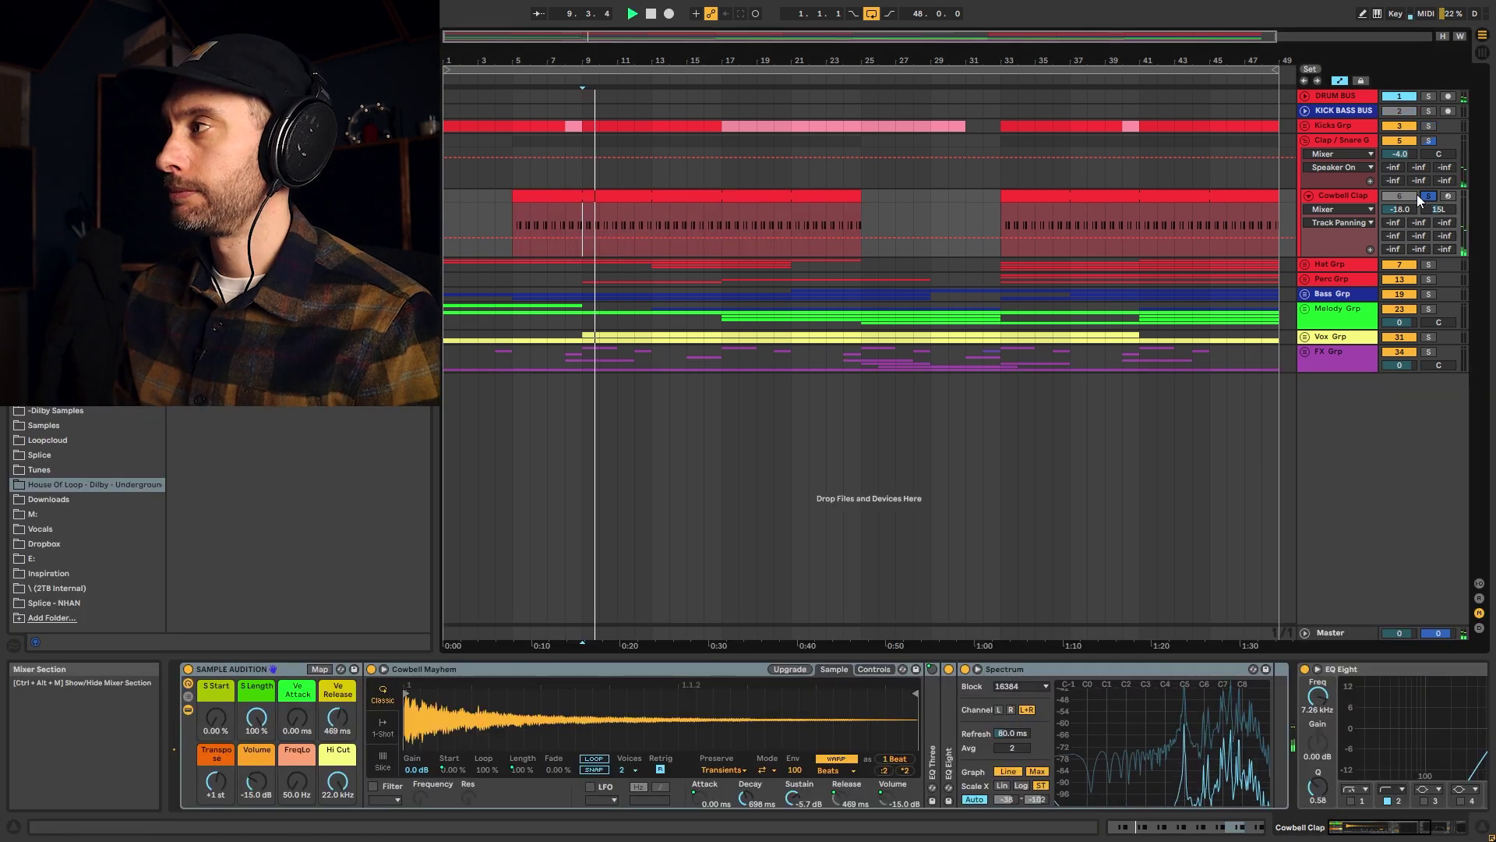
left_click(1429, 126)
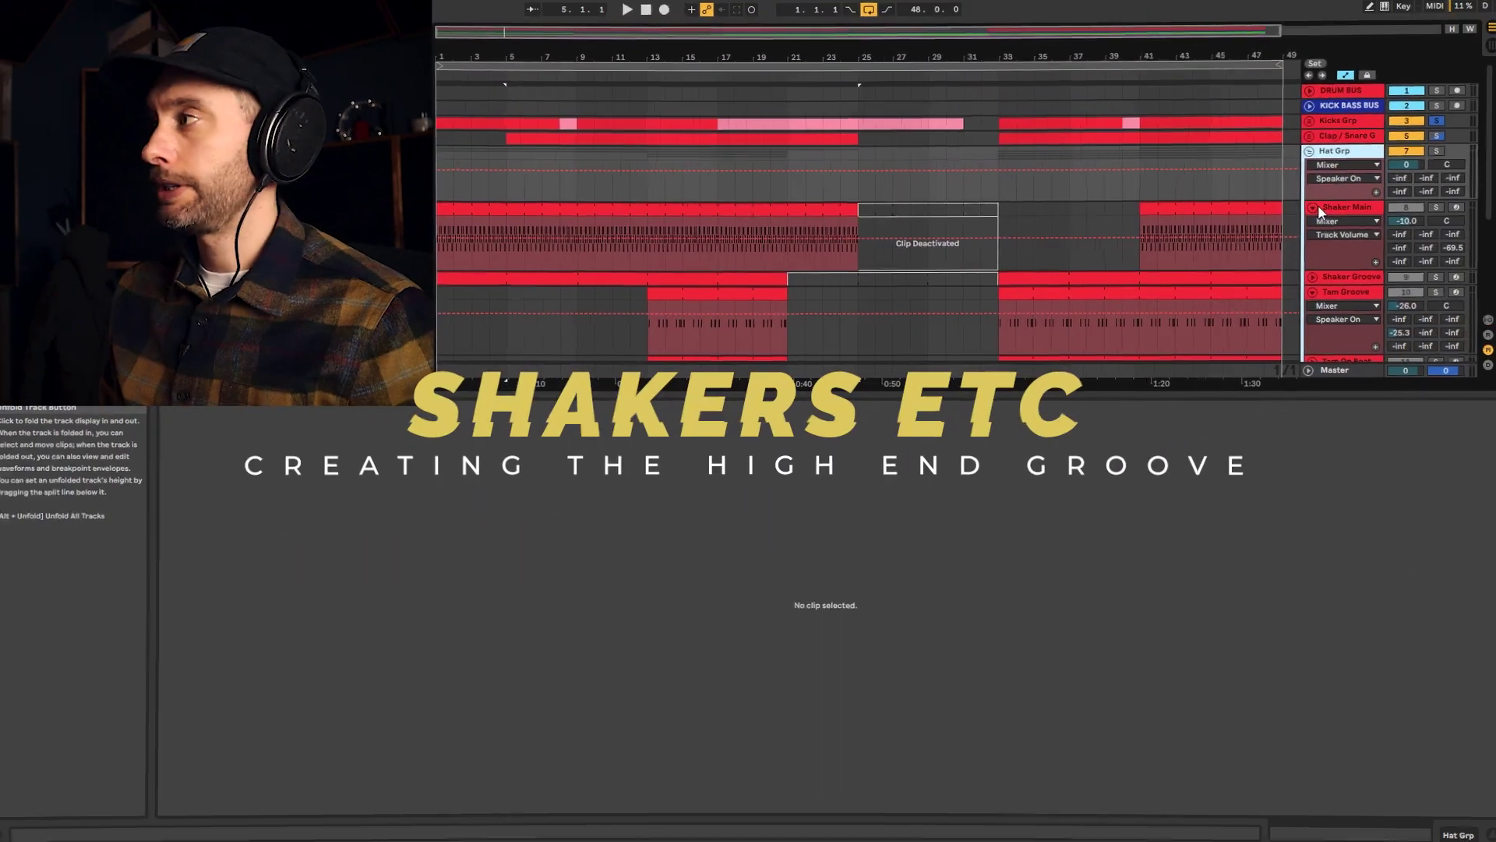
Collapse the Shaker Main track, open its MIDI clip, and listen to the track in solo from bar 1.
left_click(1309, 210)
left_click(1339, 210)
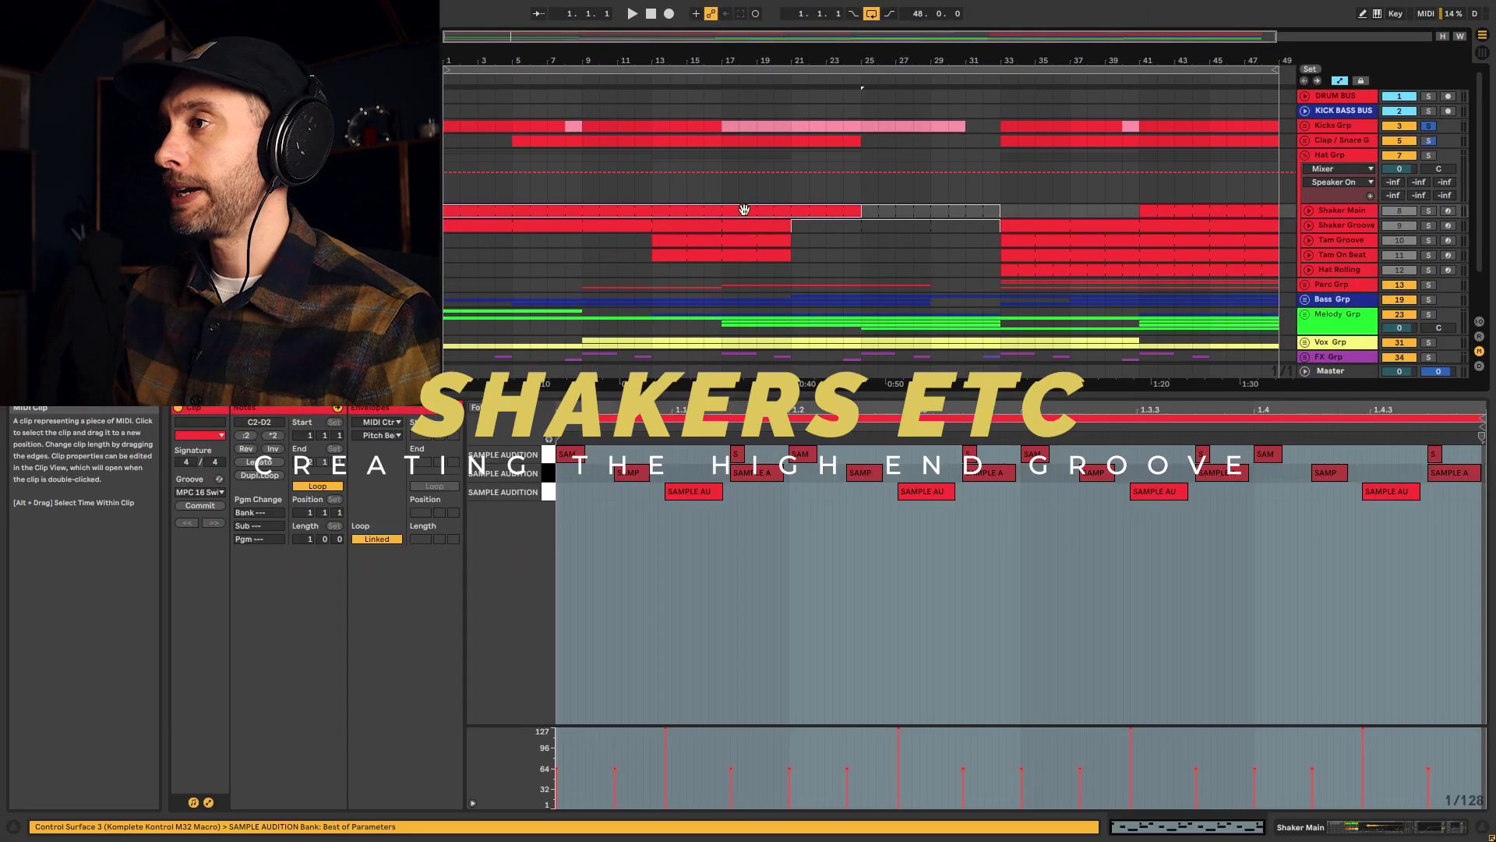
left_click(1429, 211)
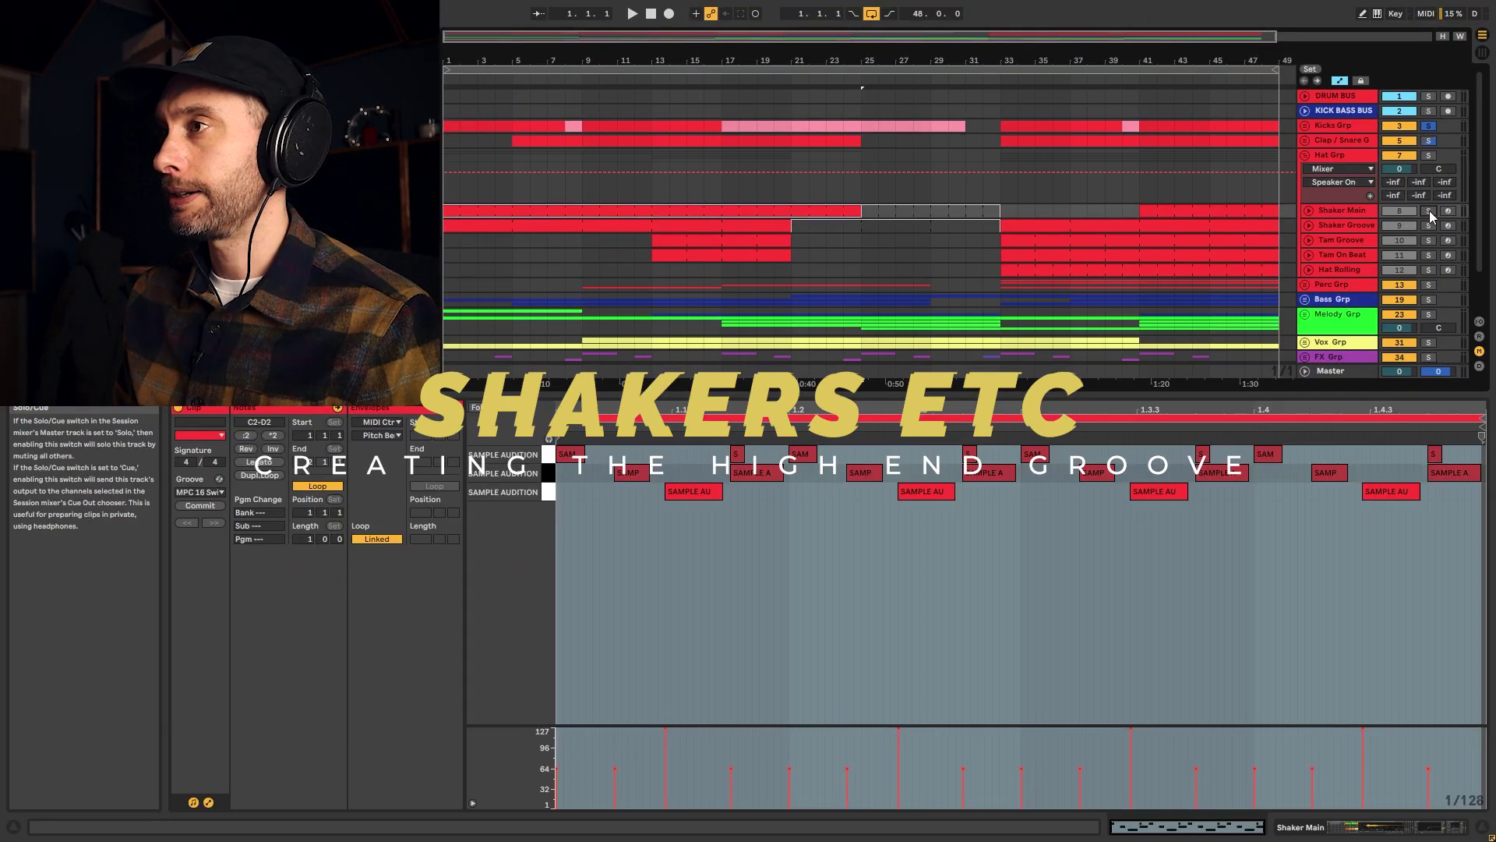
key("space")
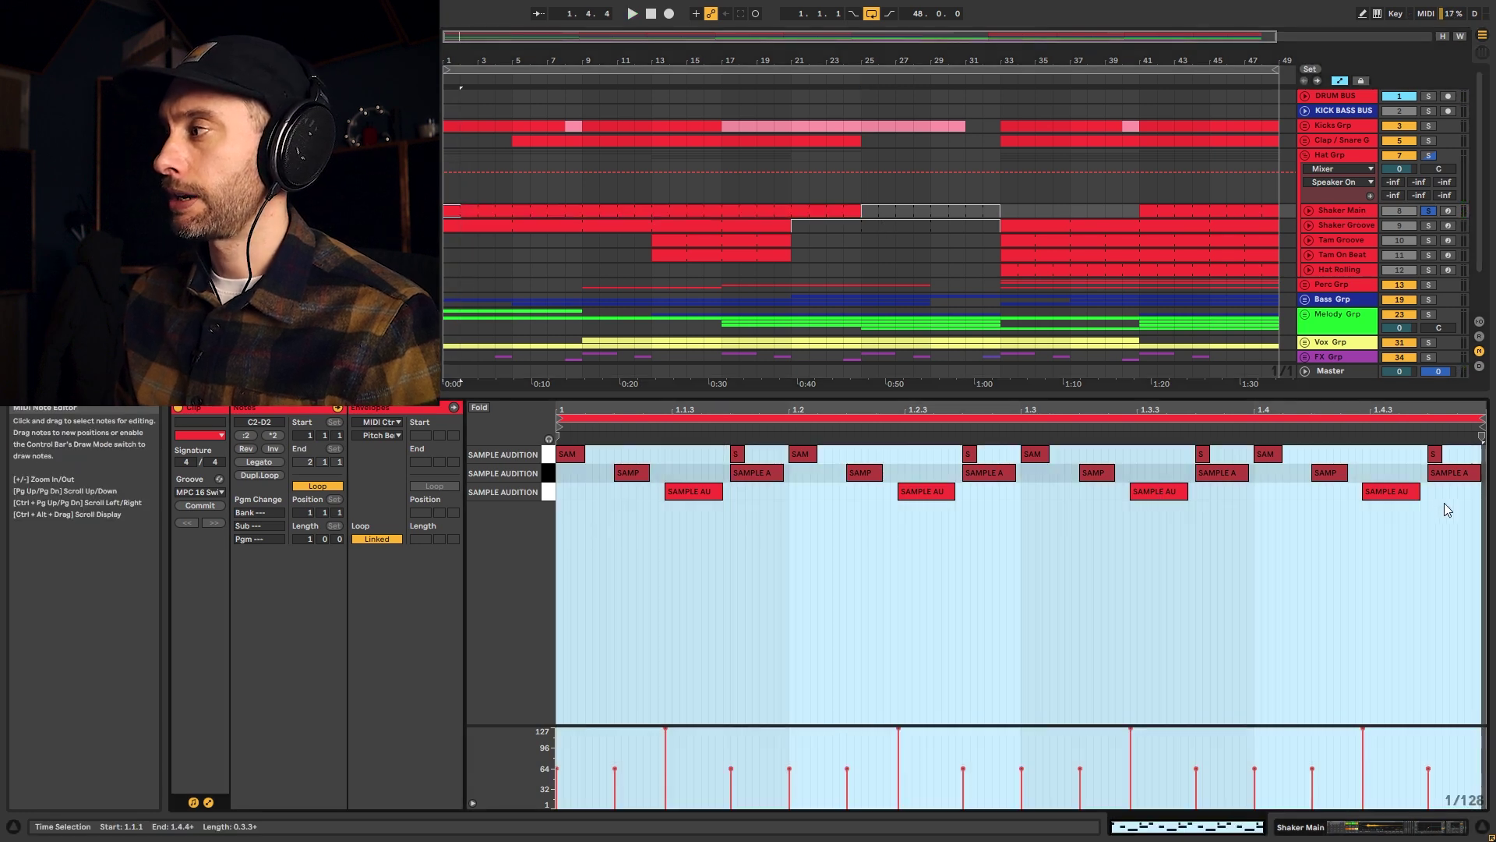
Highlight the C2 notes in the Shaker Main clip, and select all the C#2 and D2 notes instead.
left_click(1443, 502)
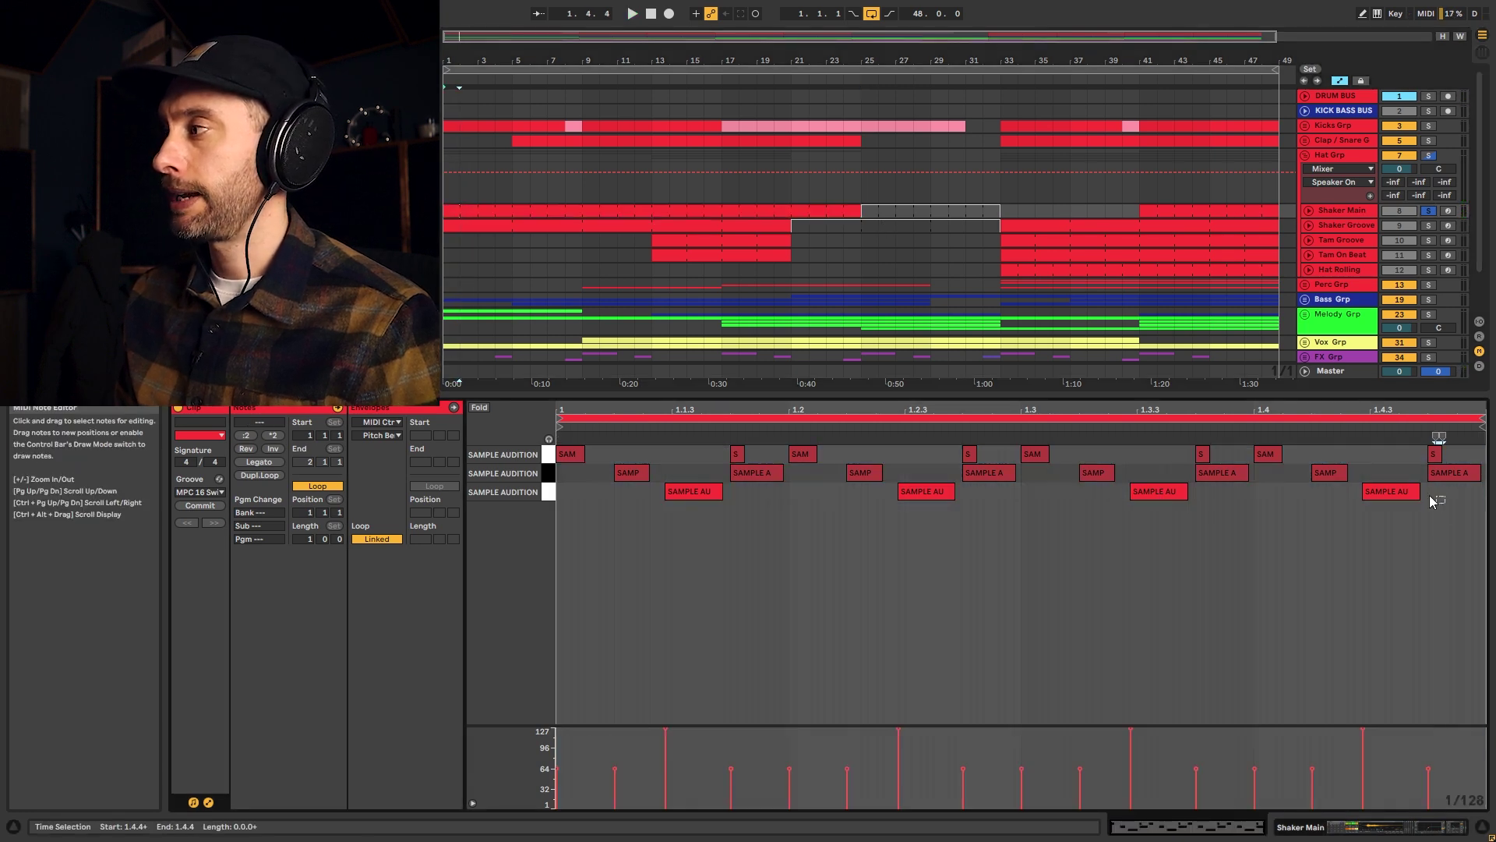
left_click_drag(1434, 502, 655, 484)
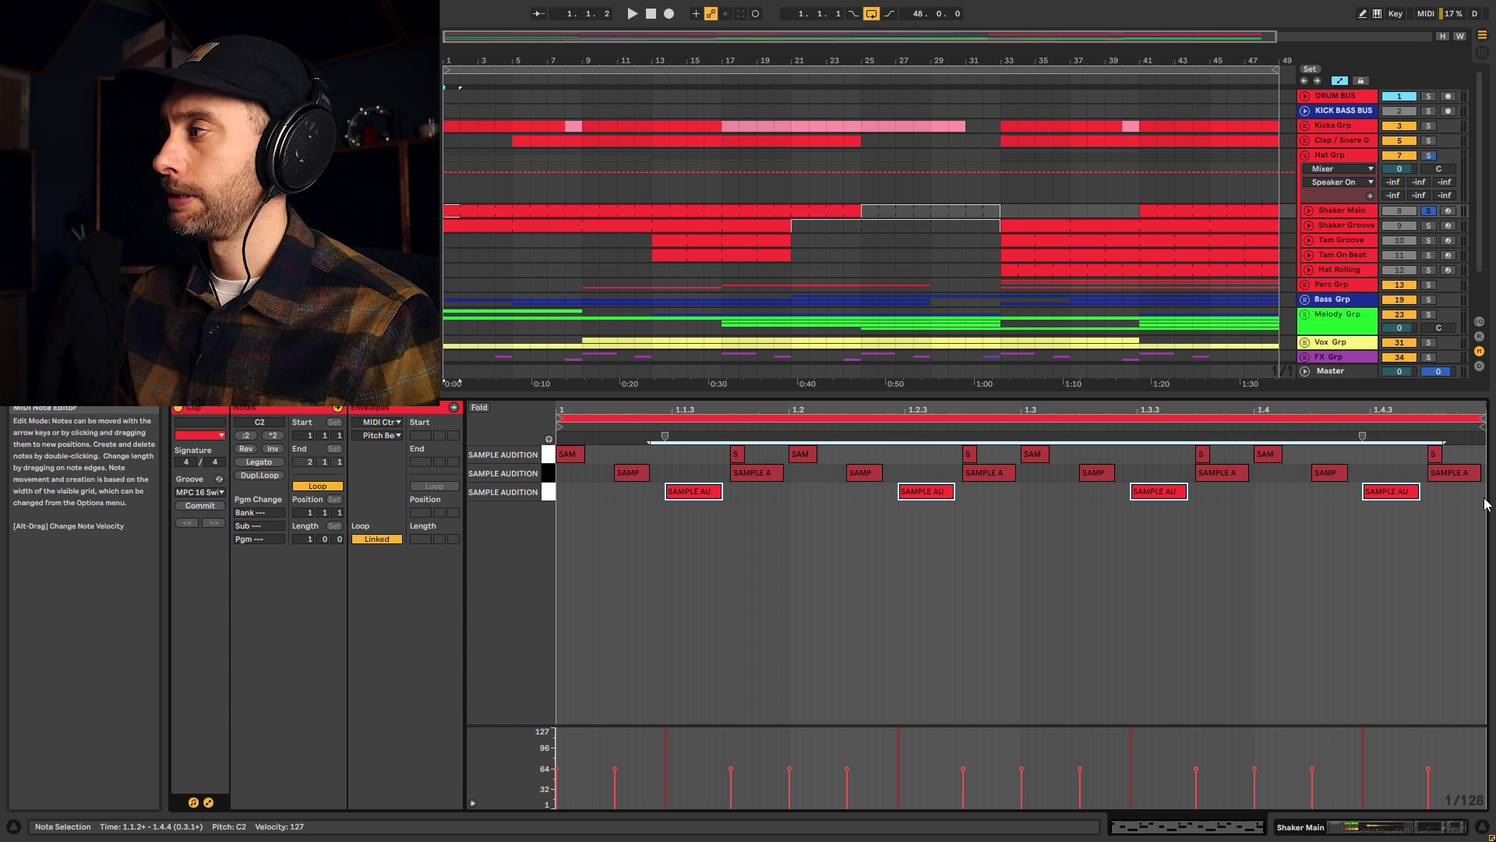
left_click_drag(566, 476, 1256, 451)
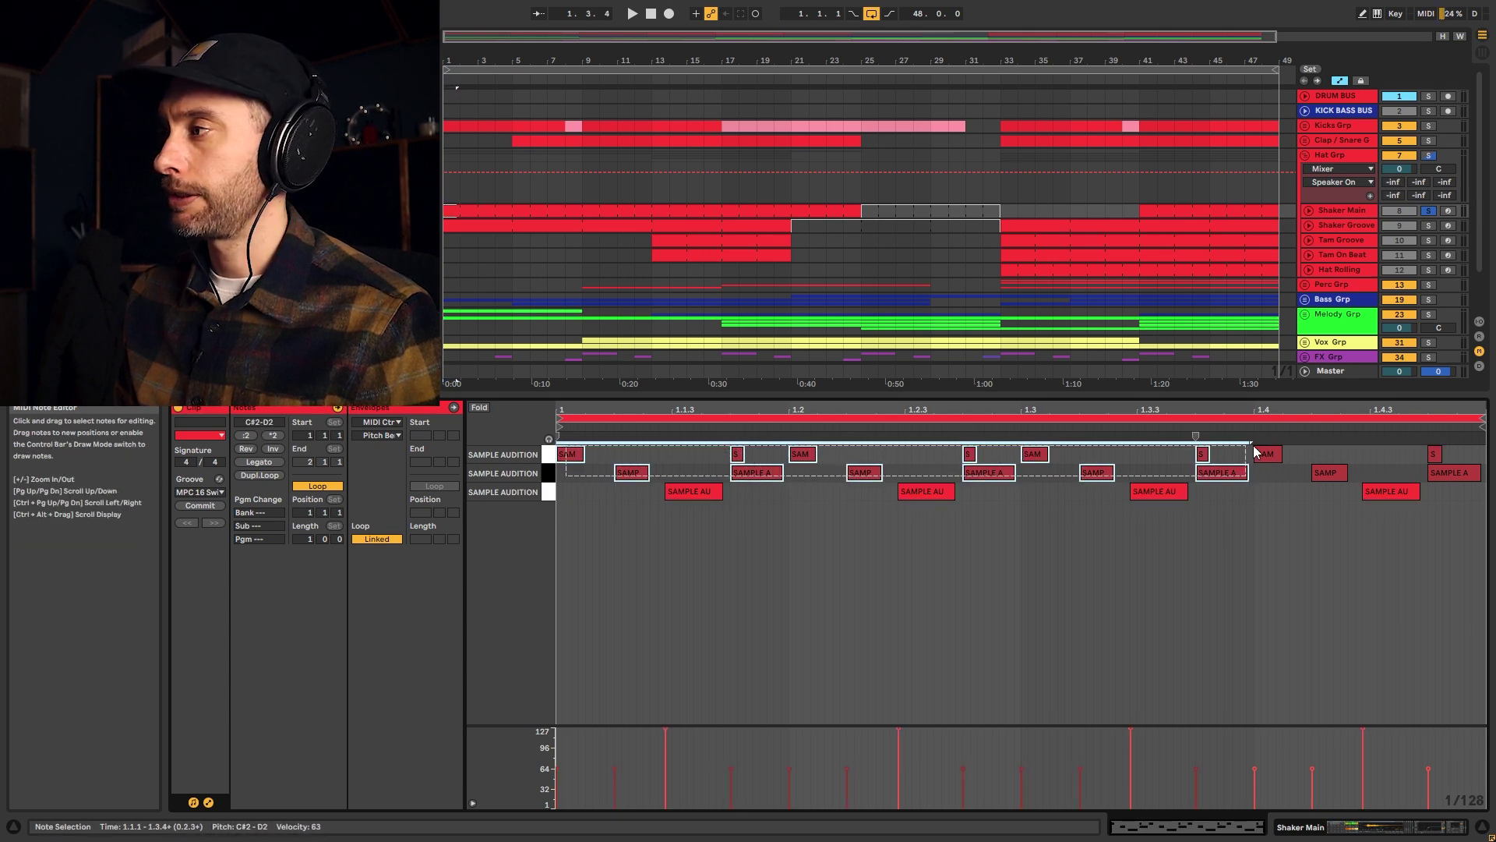
left_click_drag(1464, 452, 1464, 452)
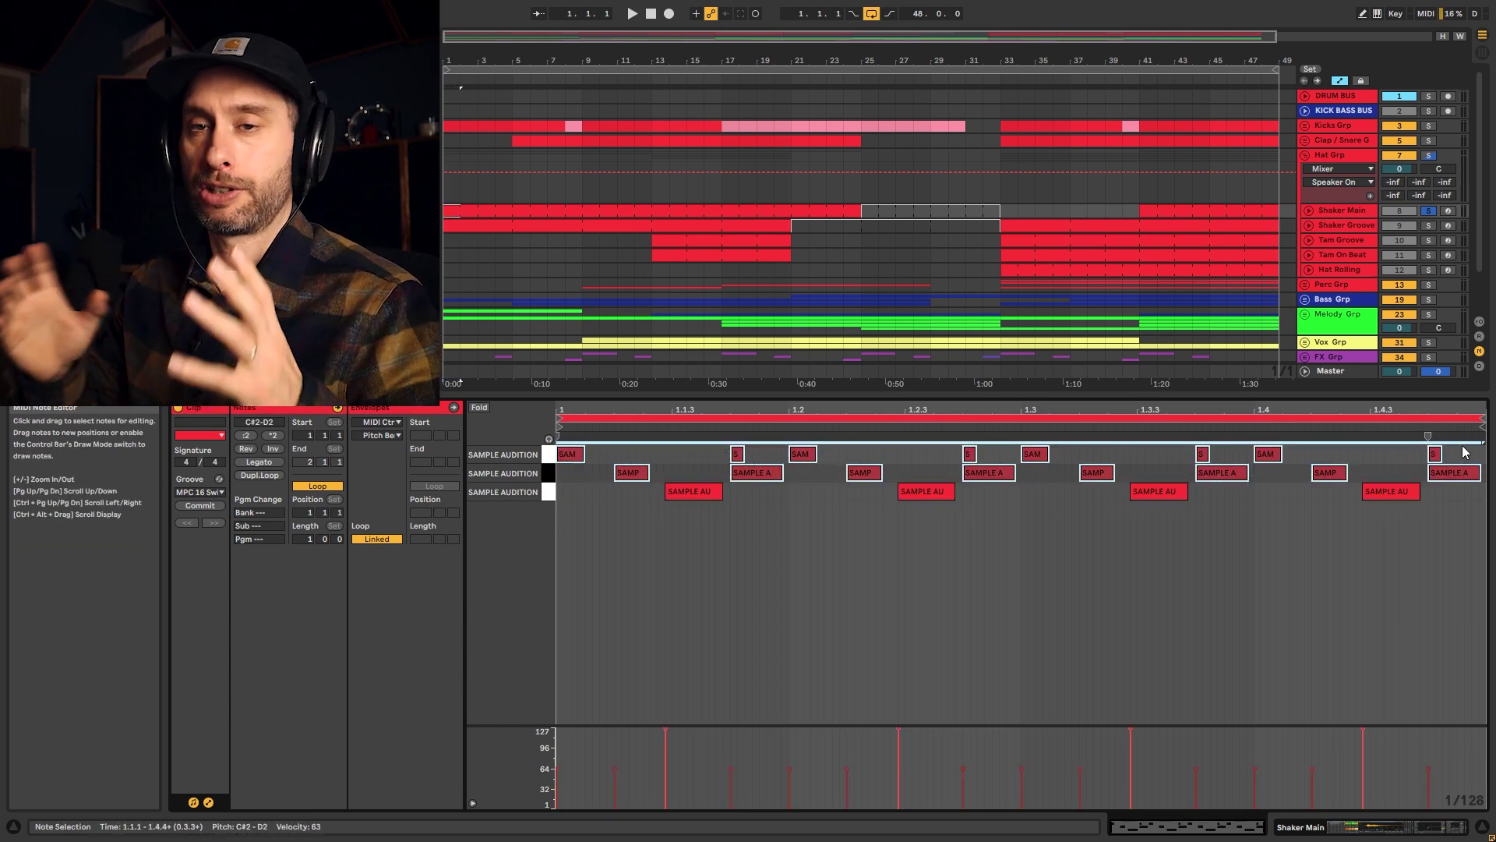
Inspect the three Sample Audition pads in Shaker Main's Drum Rack and compare them with the notes in its clip.
left_click(1342, 210)
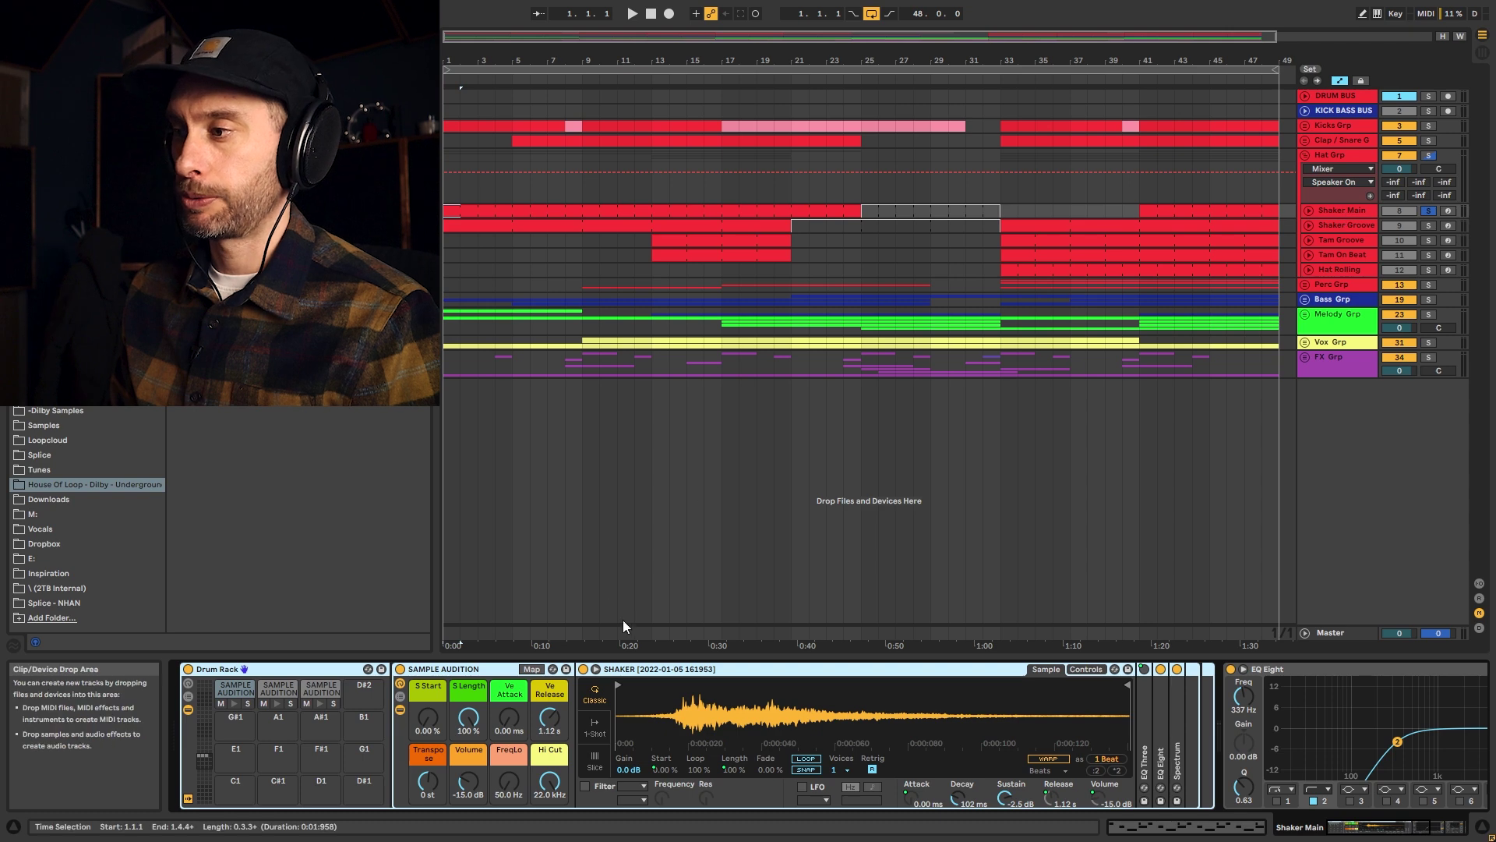
left_click(273, 693)
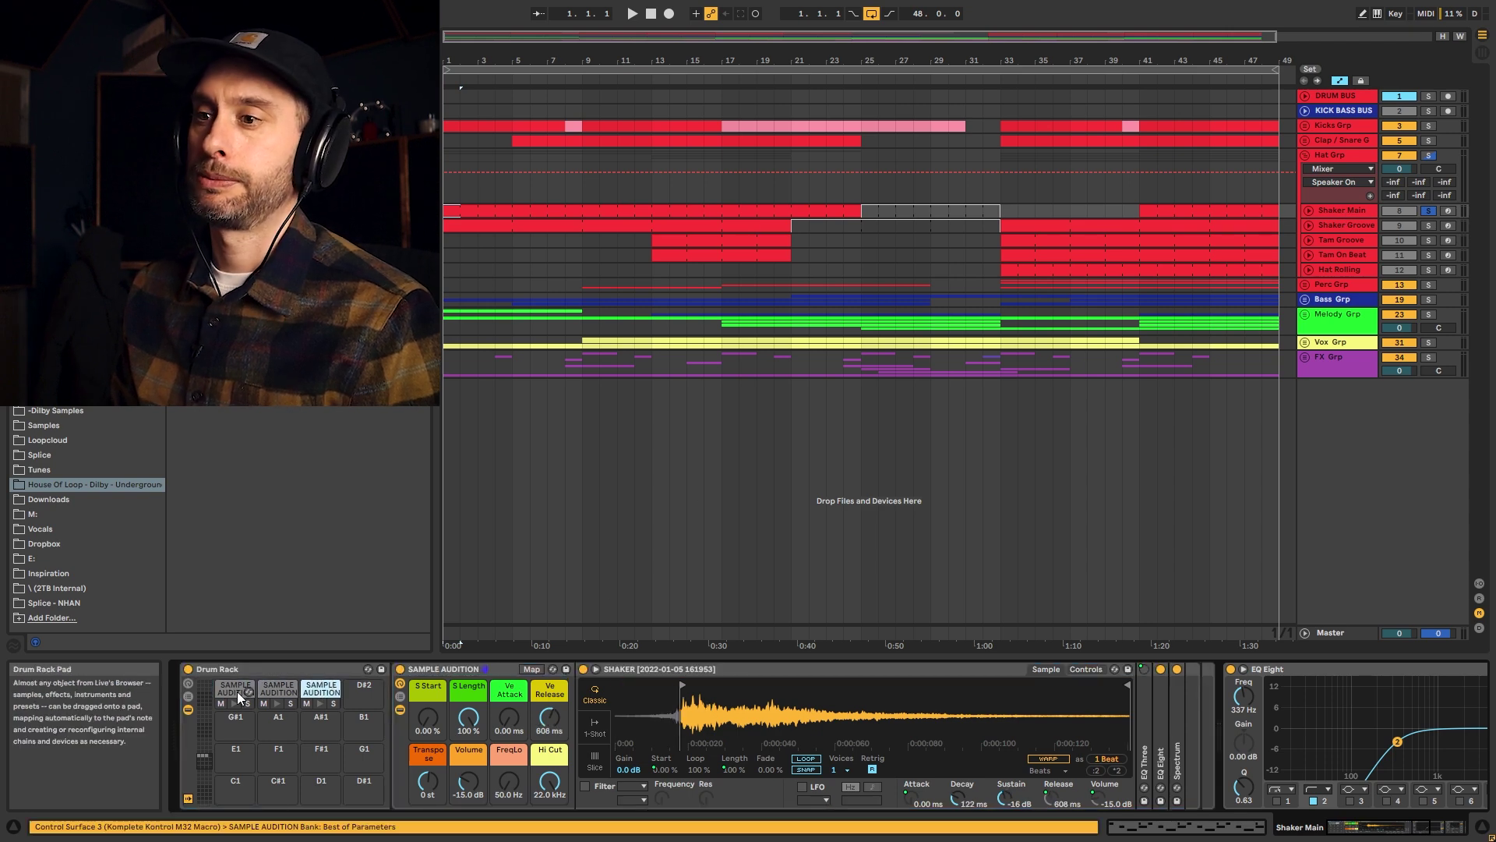
left_click(278, 690)
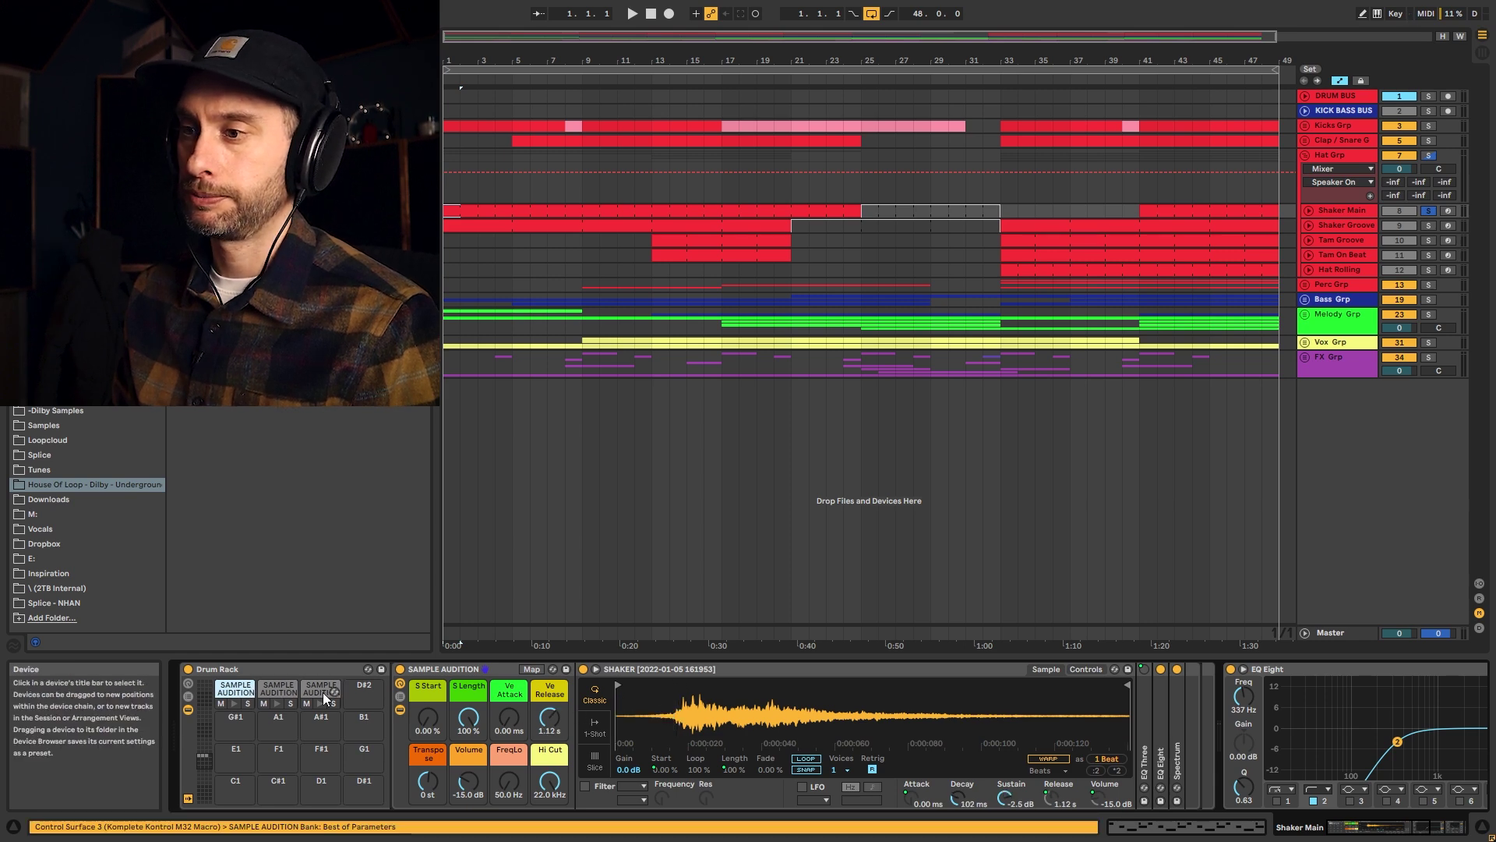
double_click(698, 211)
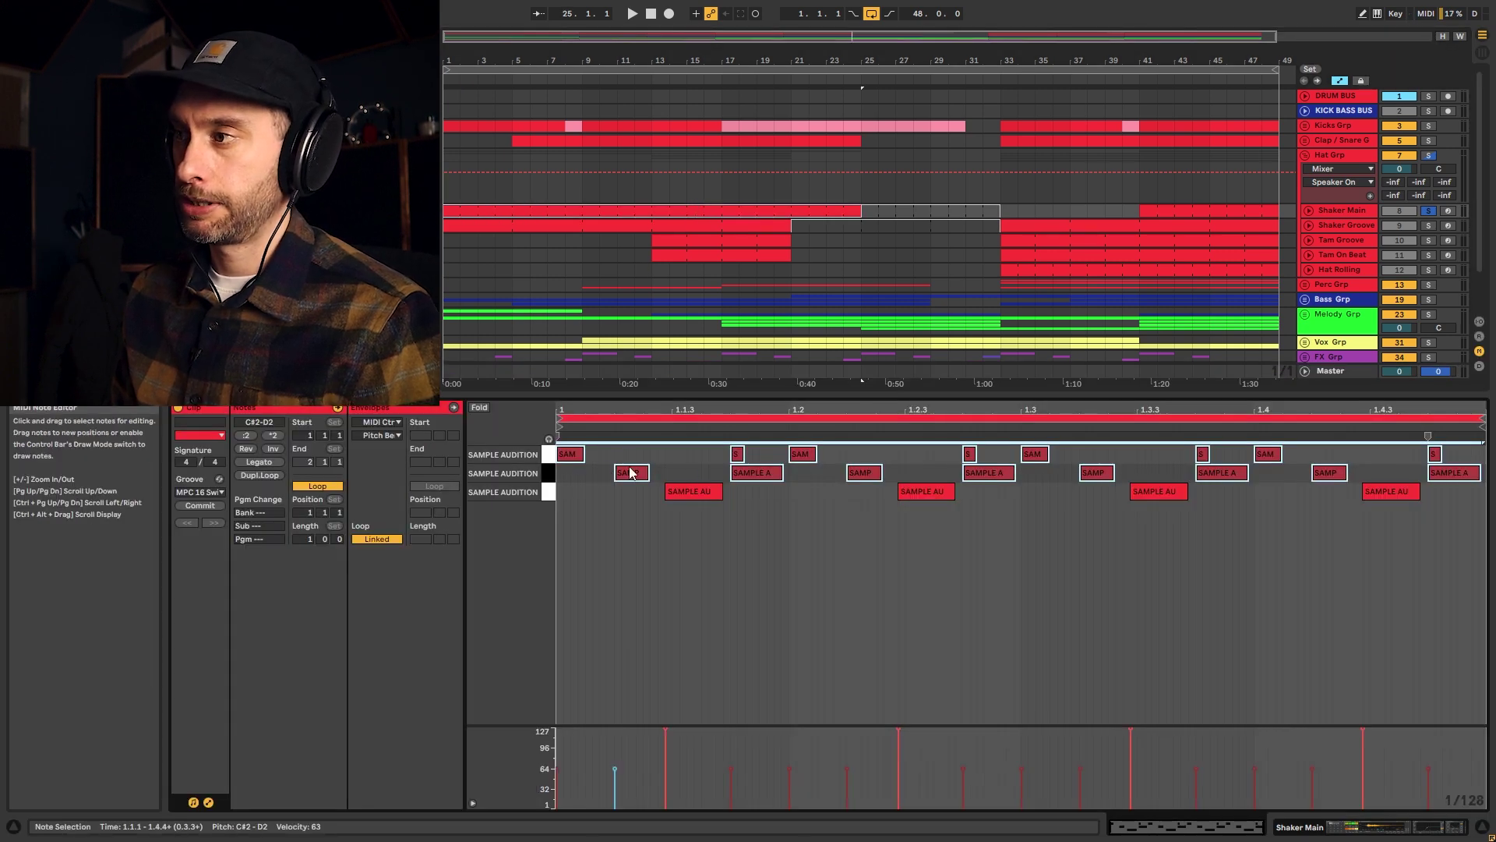
left_click(998, 473)
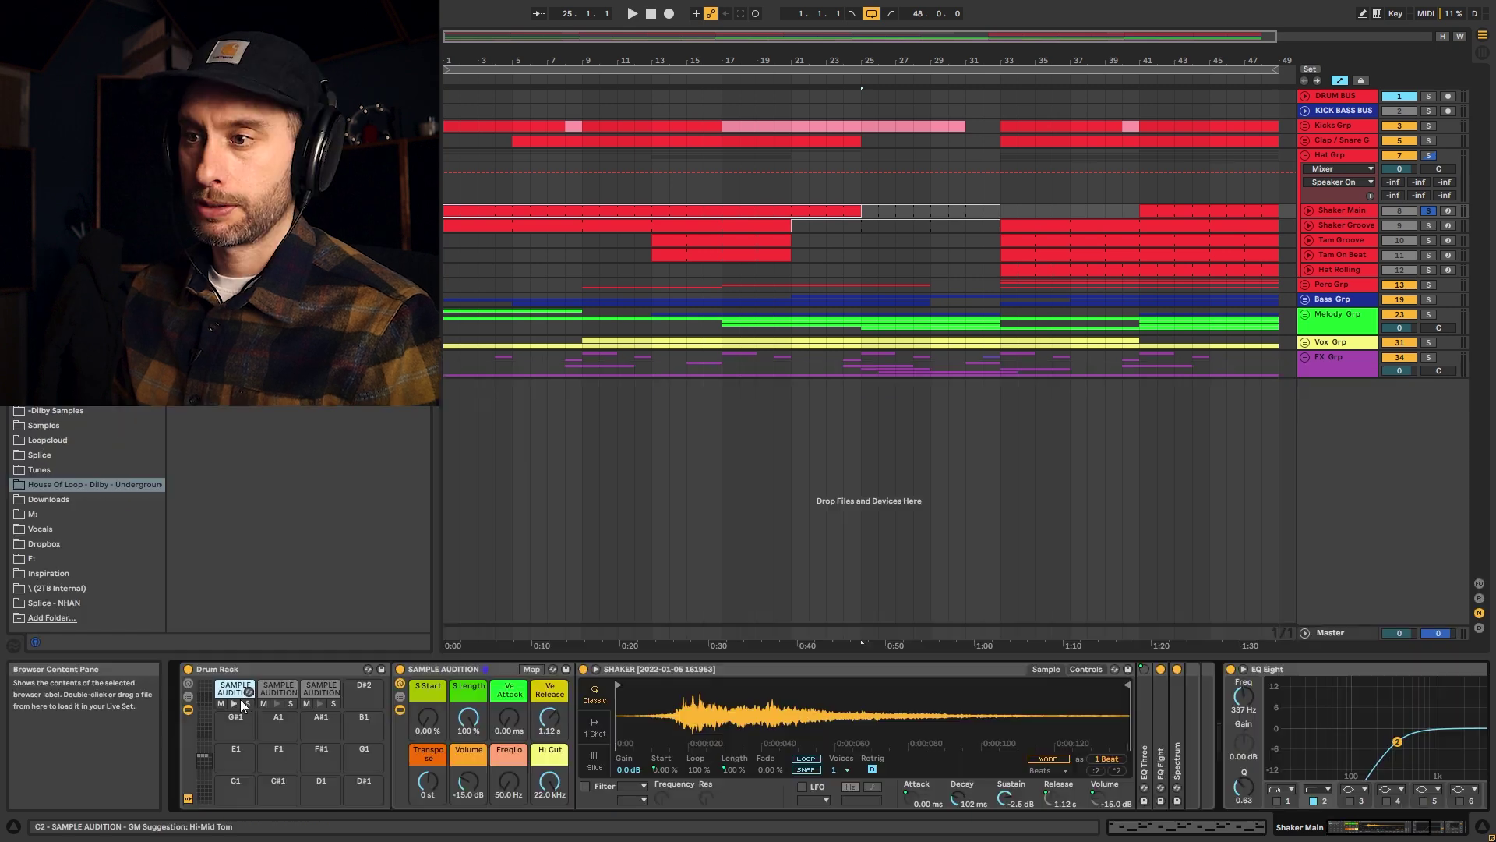
Listen to Shaker Main's C2 pad in solo, the other two pads soloed together, and all three pads combined.
key("space")
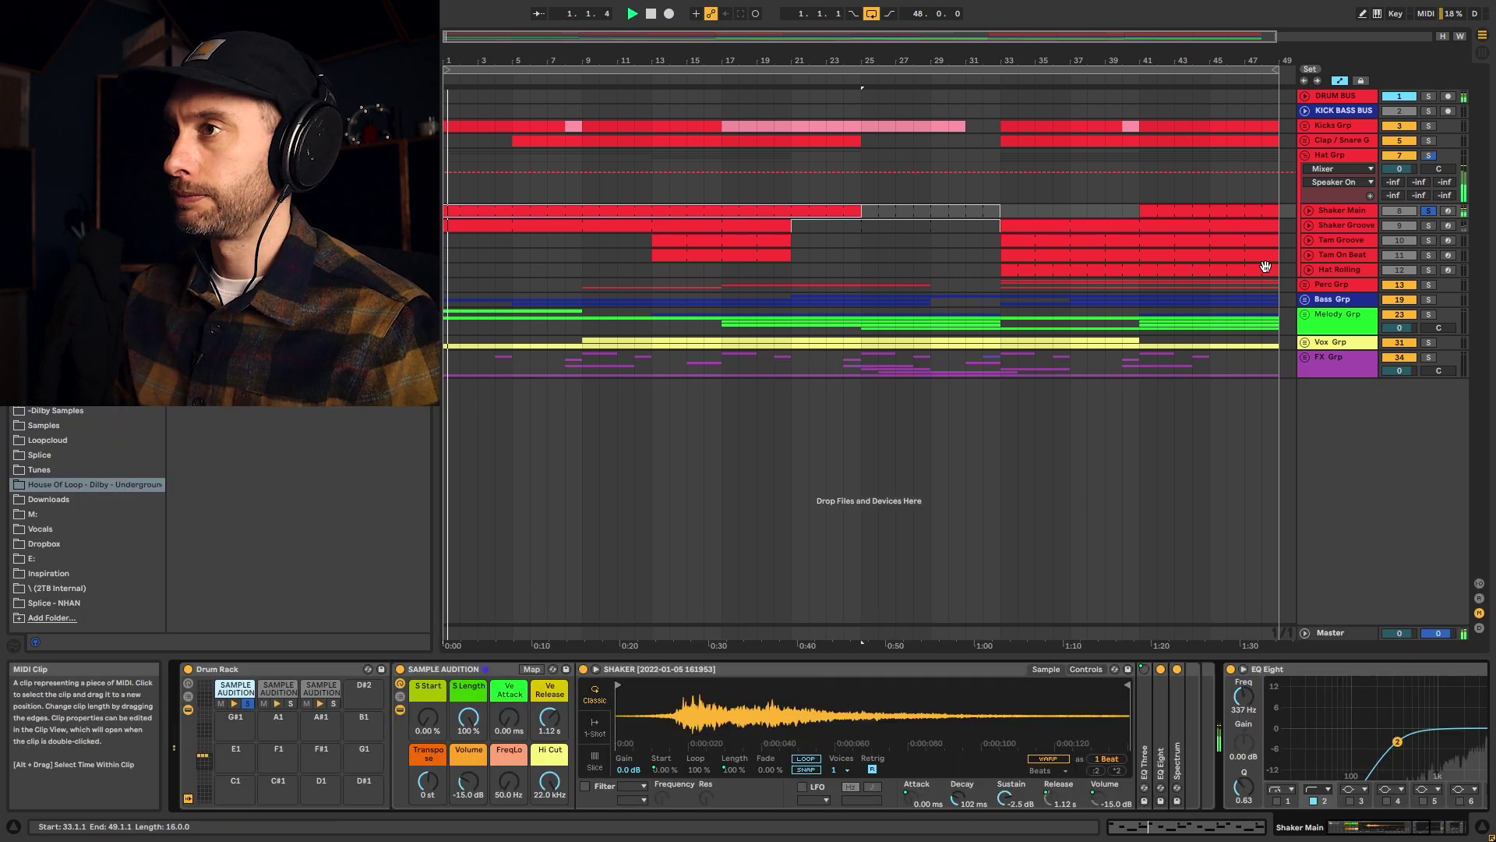
key("space")
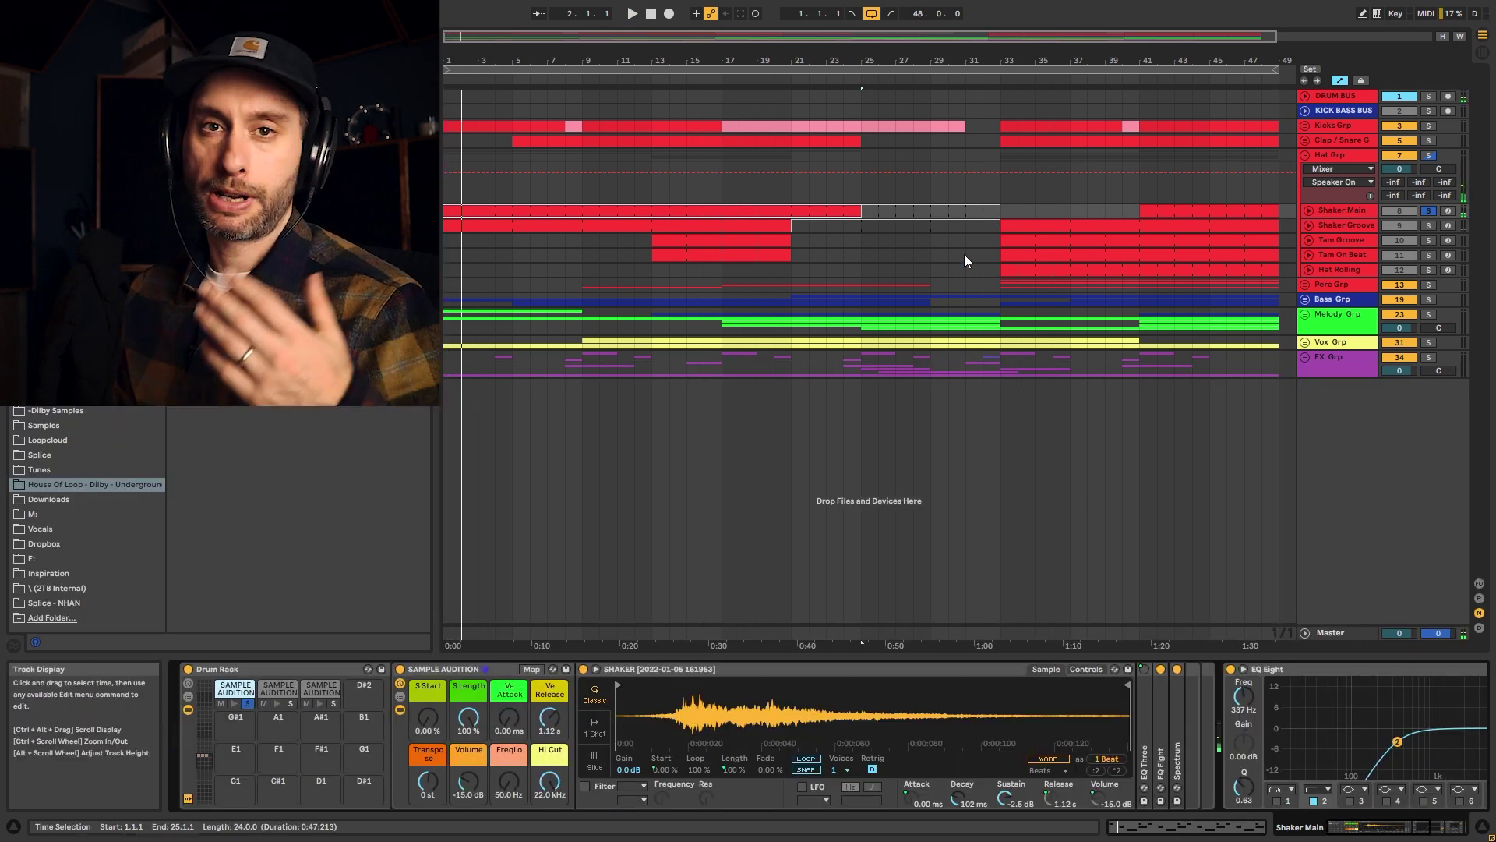
left_click(290, 703)
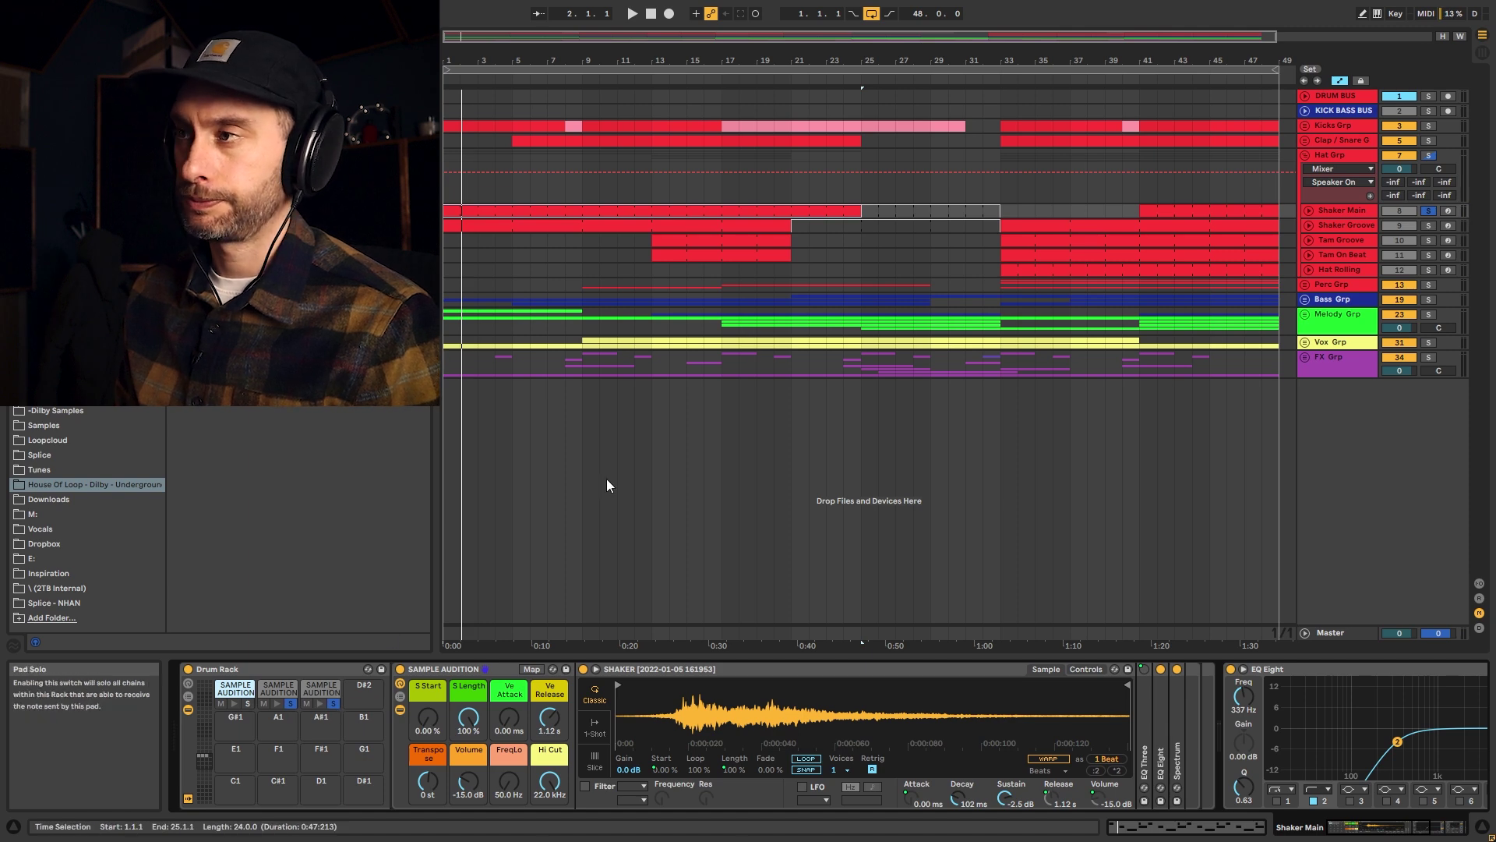
key("space")
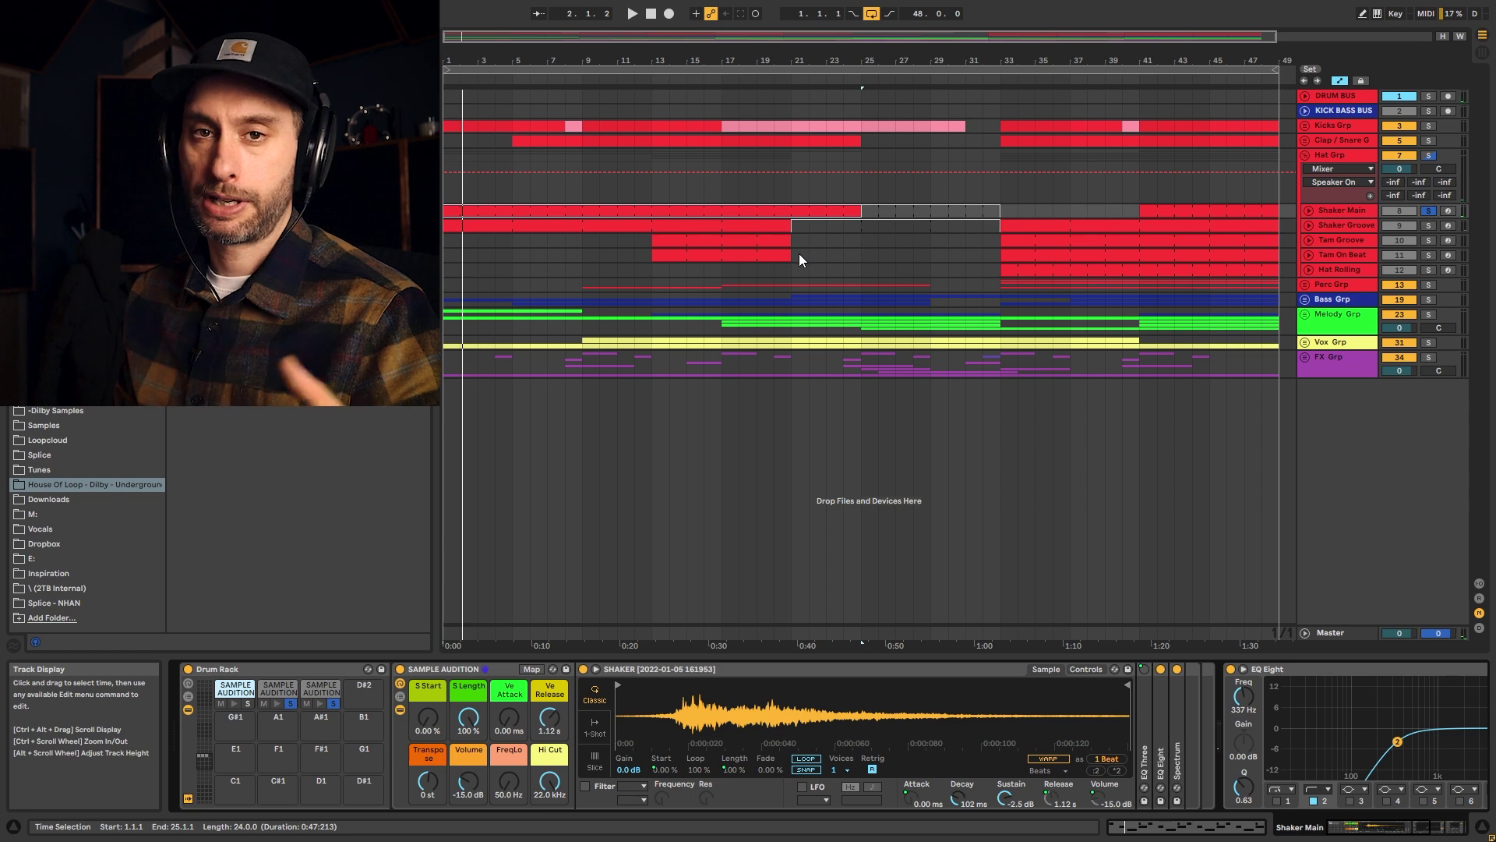
left_click(296, 704)
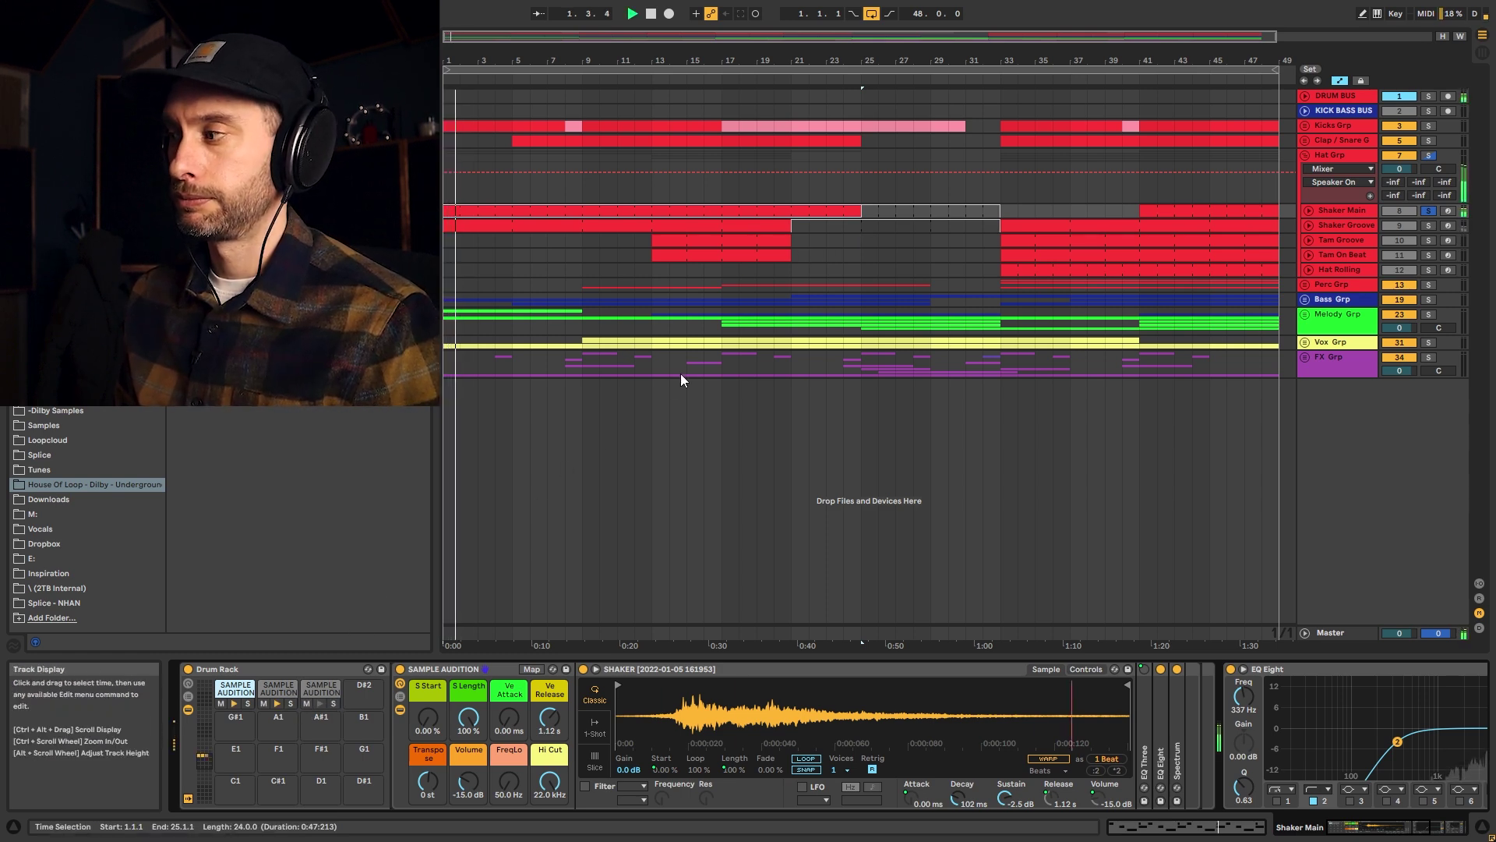
key("space")
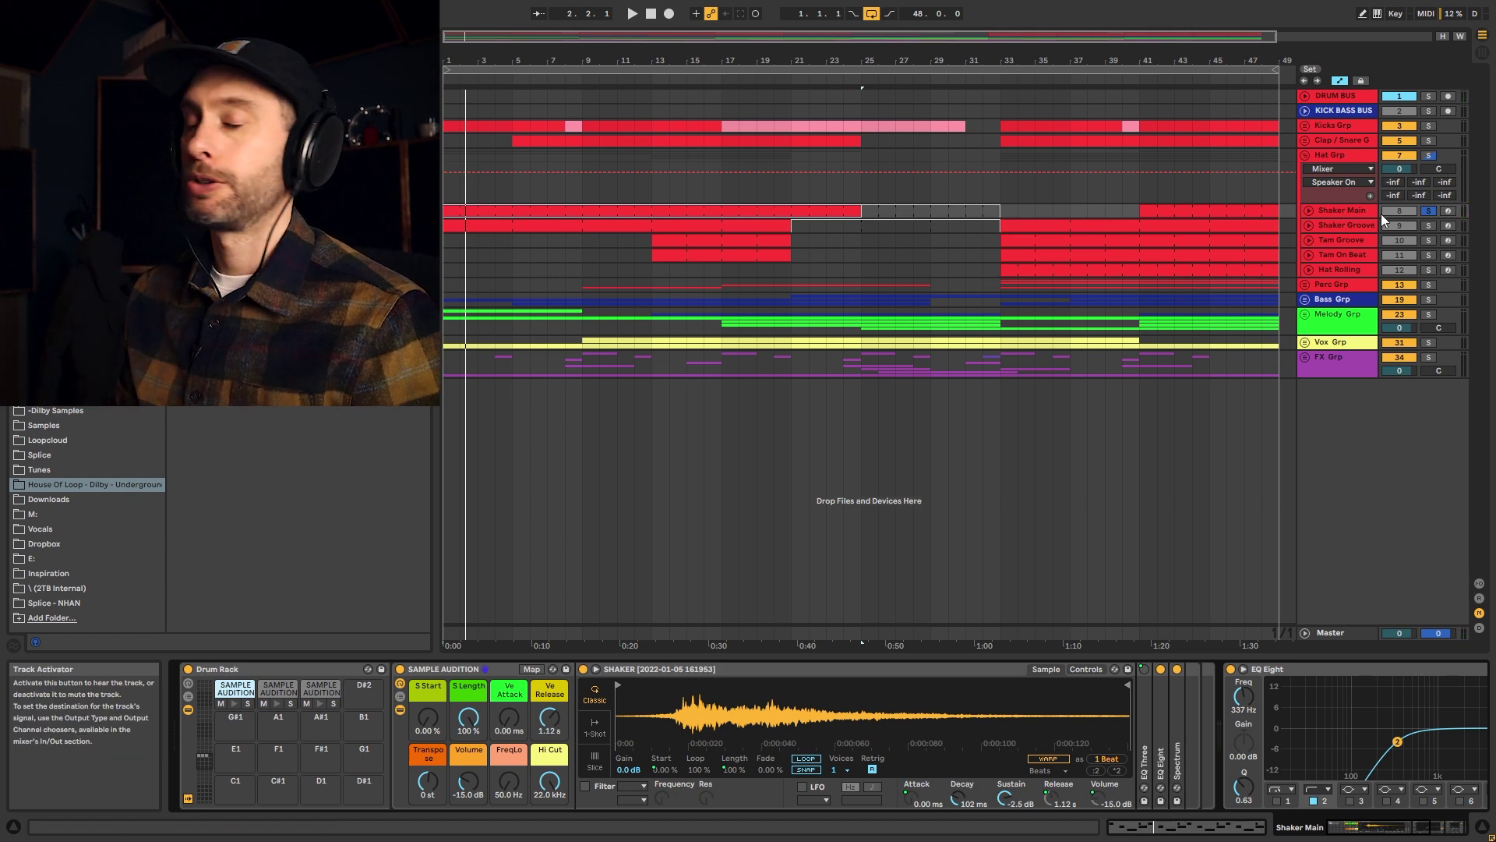
Inspect the Shaker Groove track's devices and MIDI clip, and listen to it in solo in place of Shaker Main.
left_click(1345, 225)
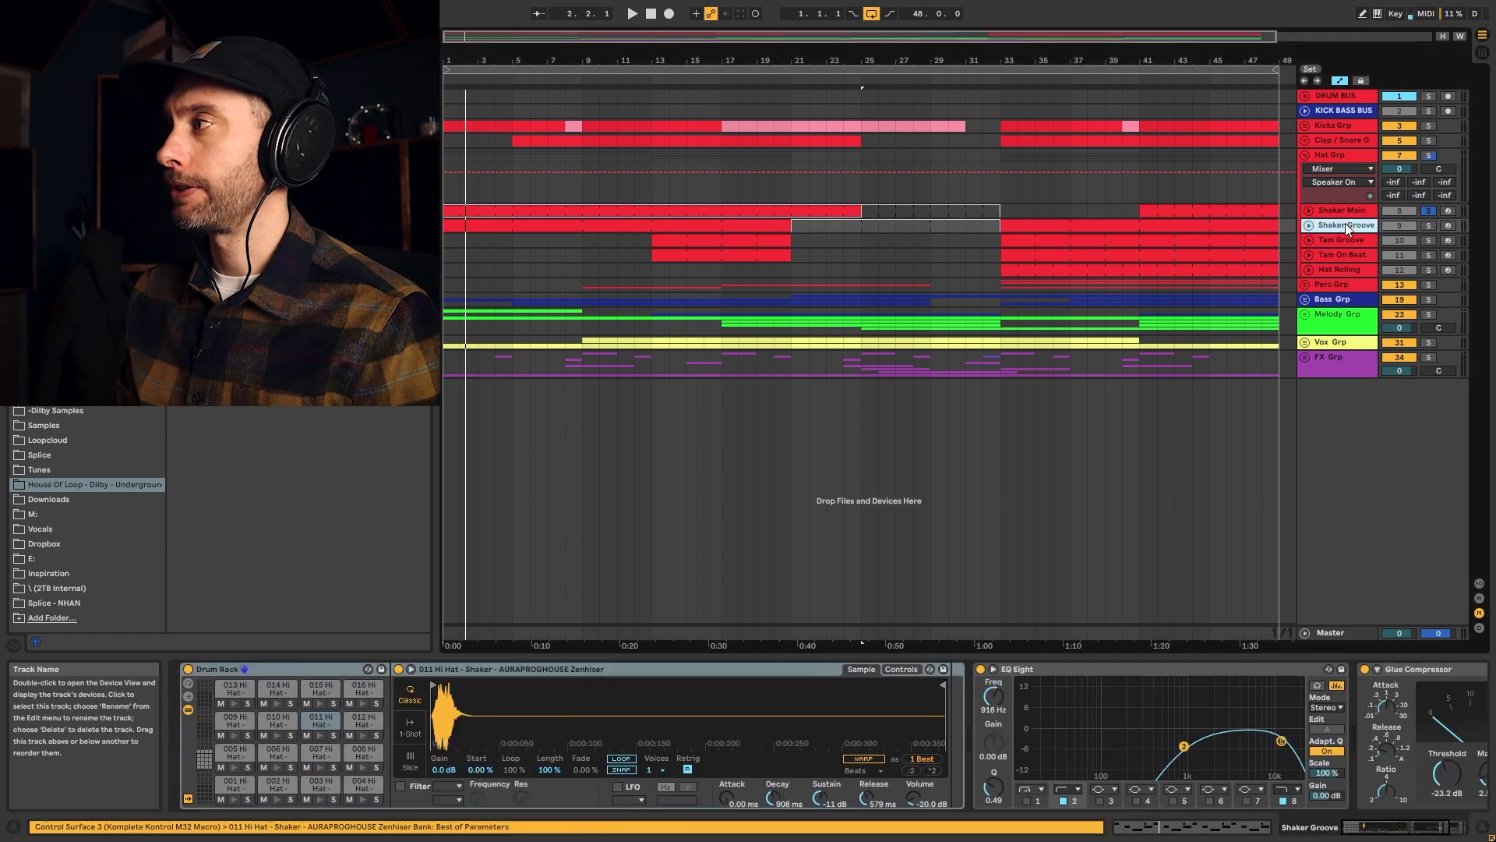
double_click(784, 226)
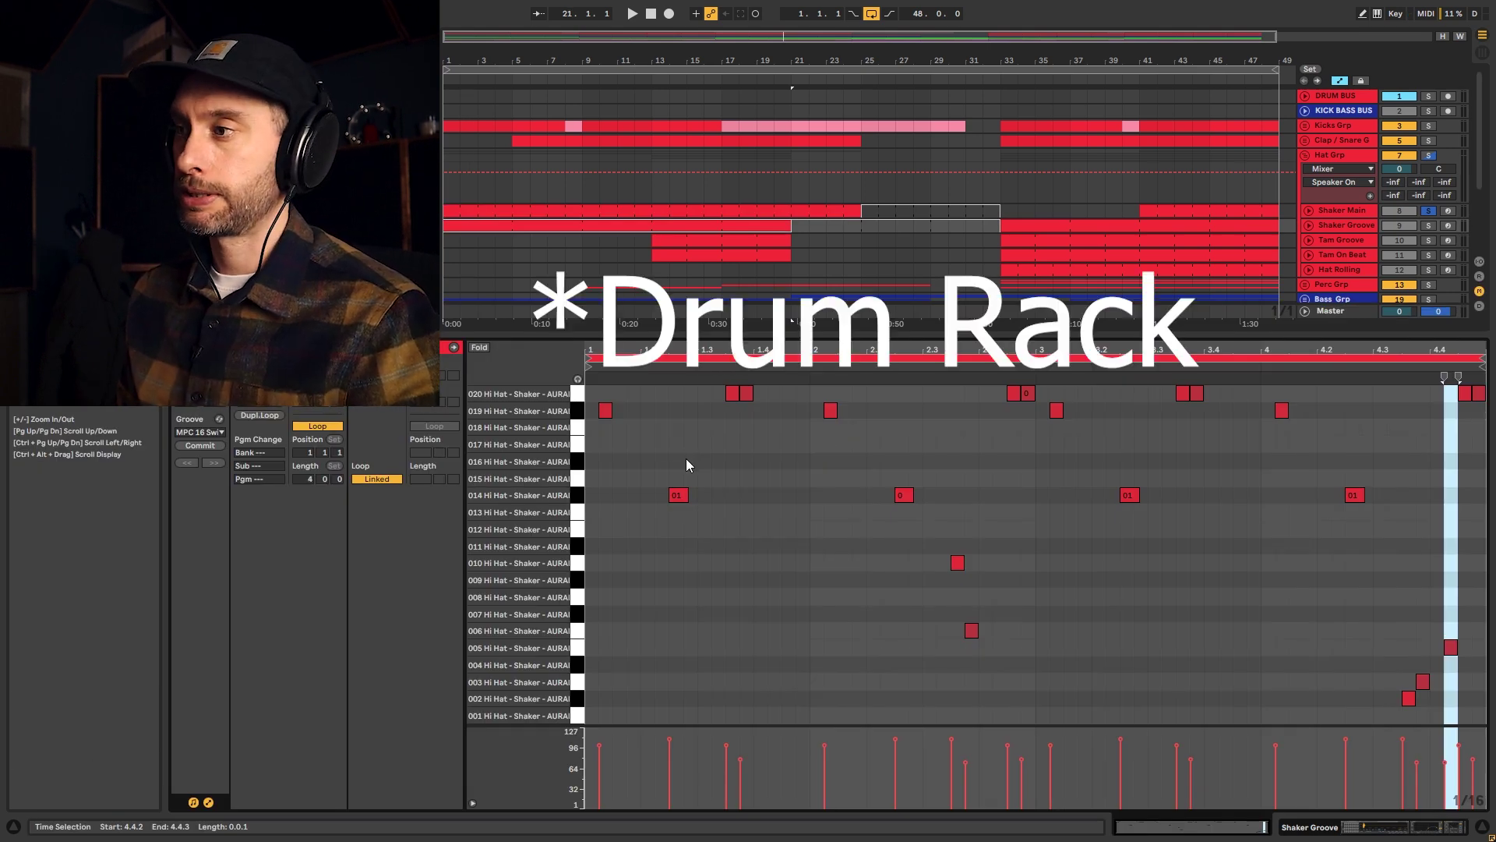
left_click(1429, 226)
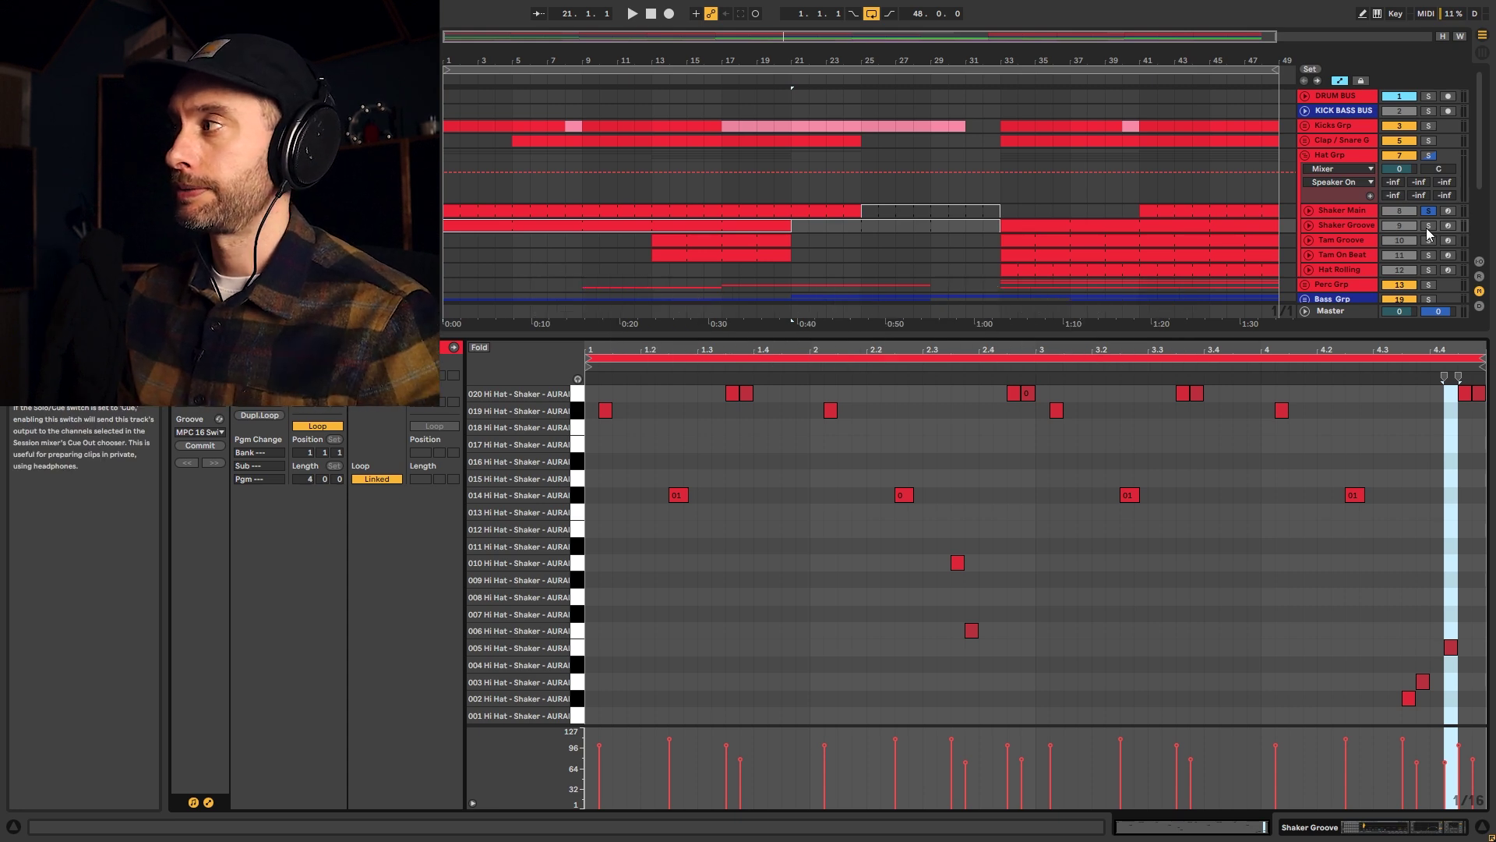
key("space")
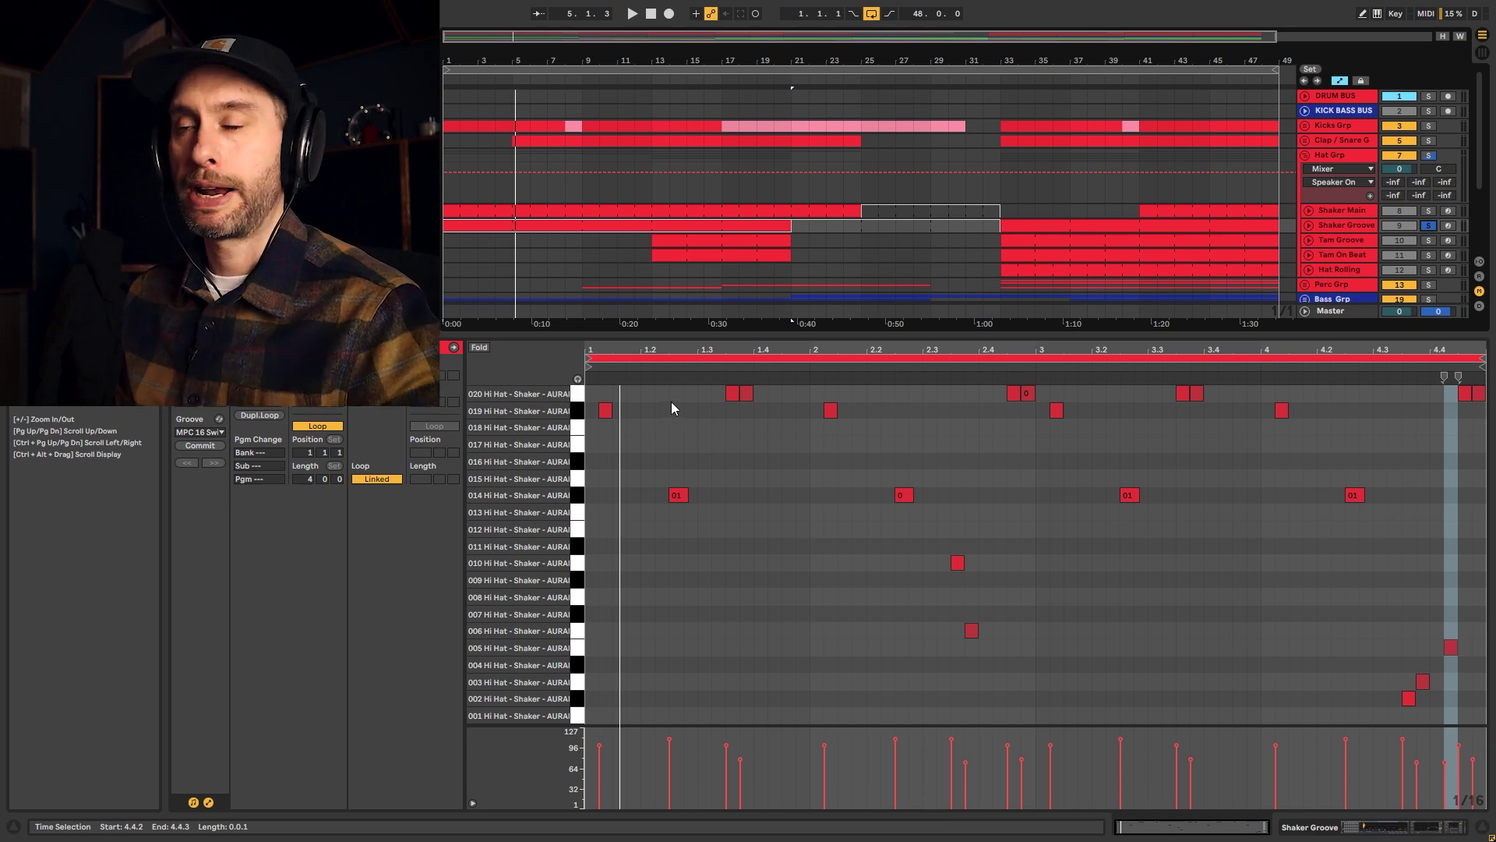
Listen to Shaker Main and Shaker Groove soloed together, adding the Kicks group to the solo for a second playback.
left_click(1429, 210)
key("space")
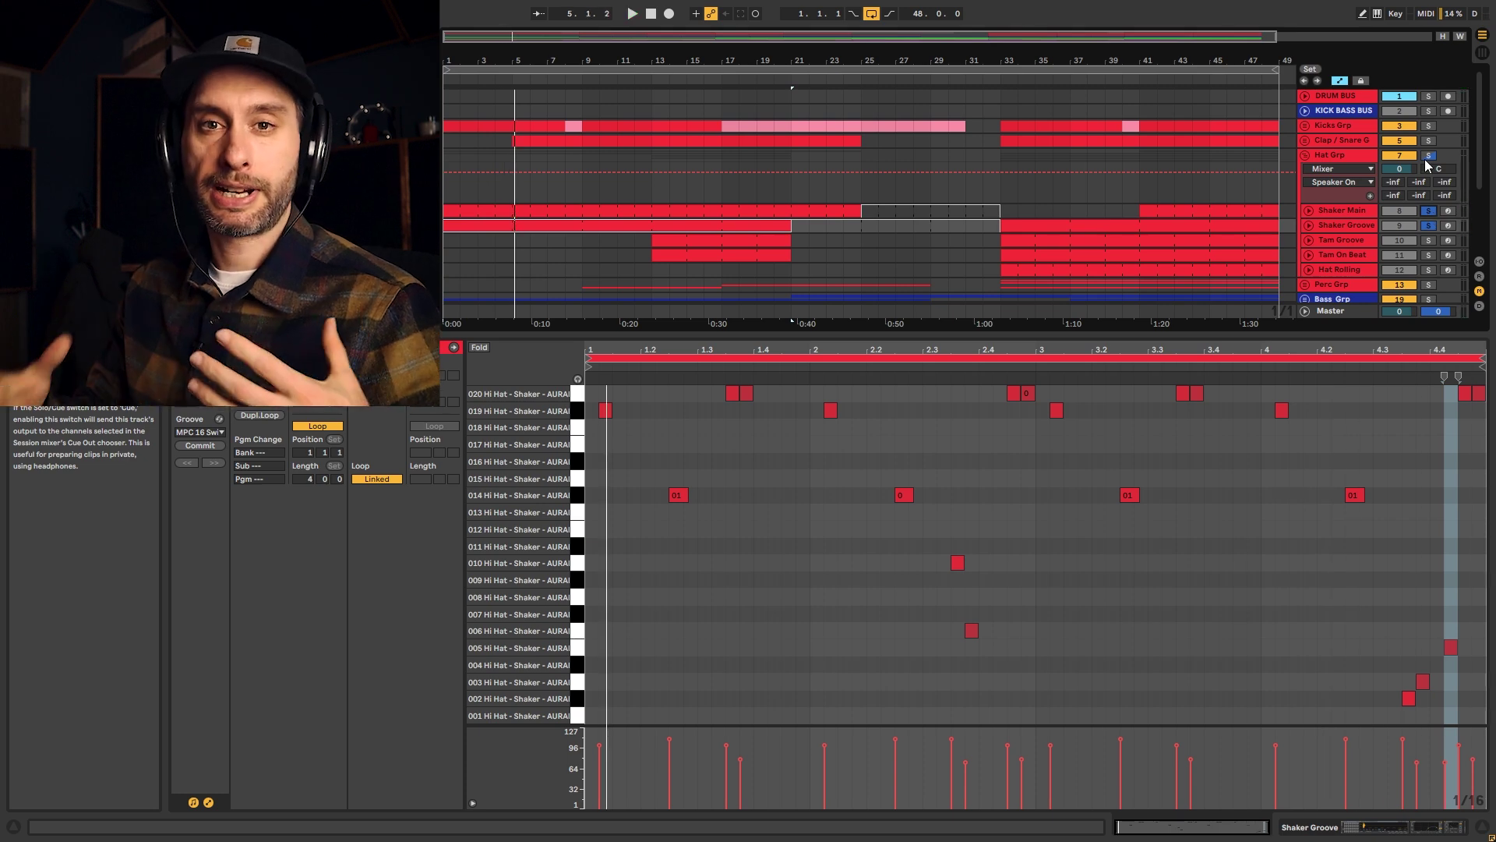
key("space")
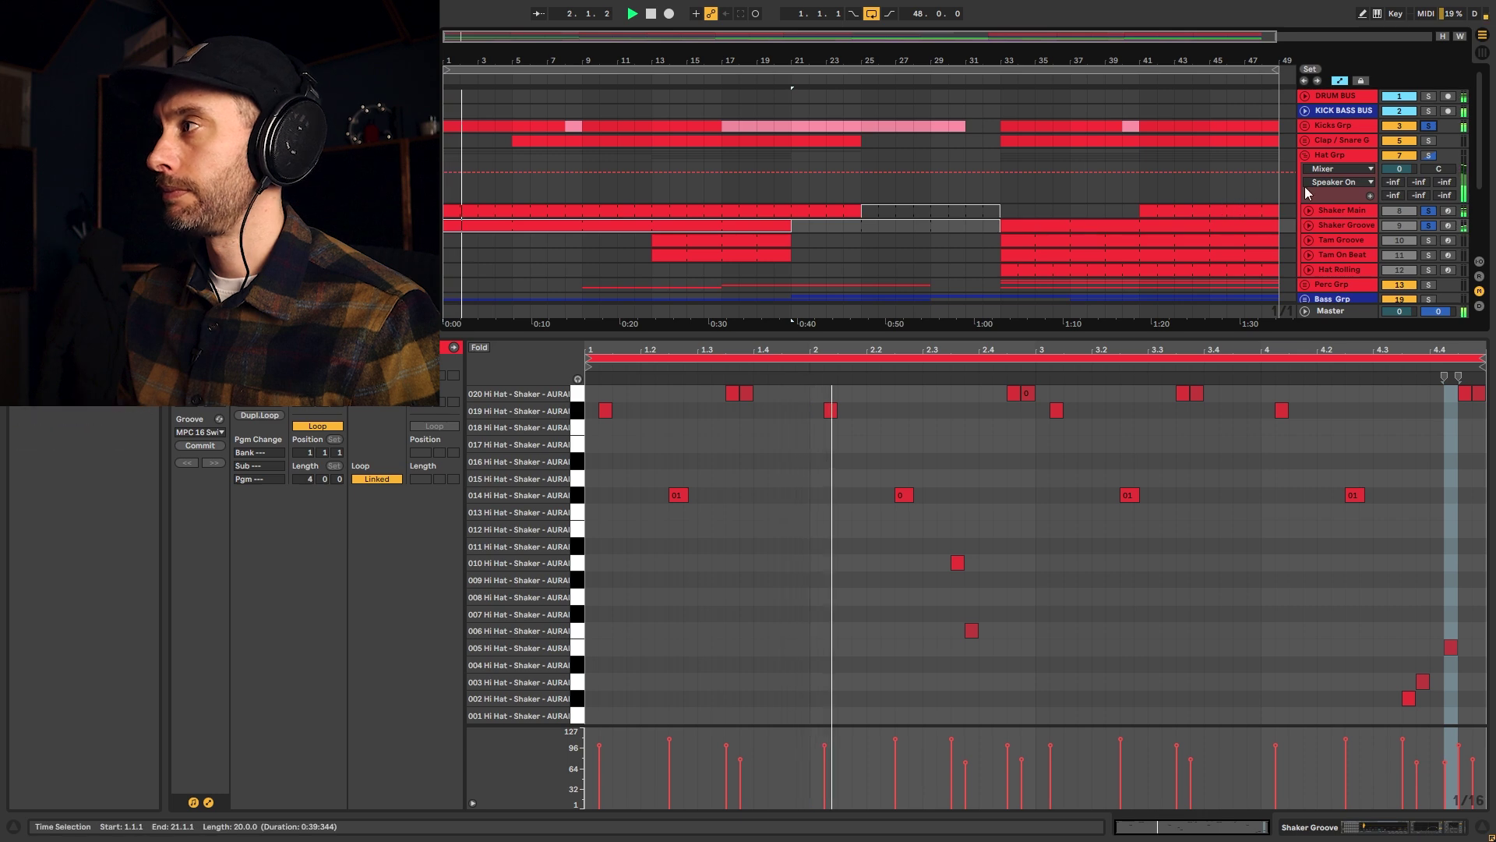
key("space")
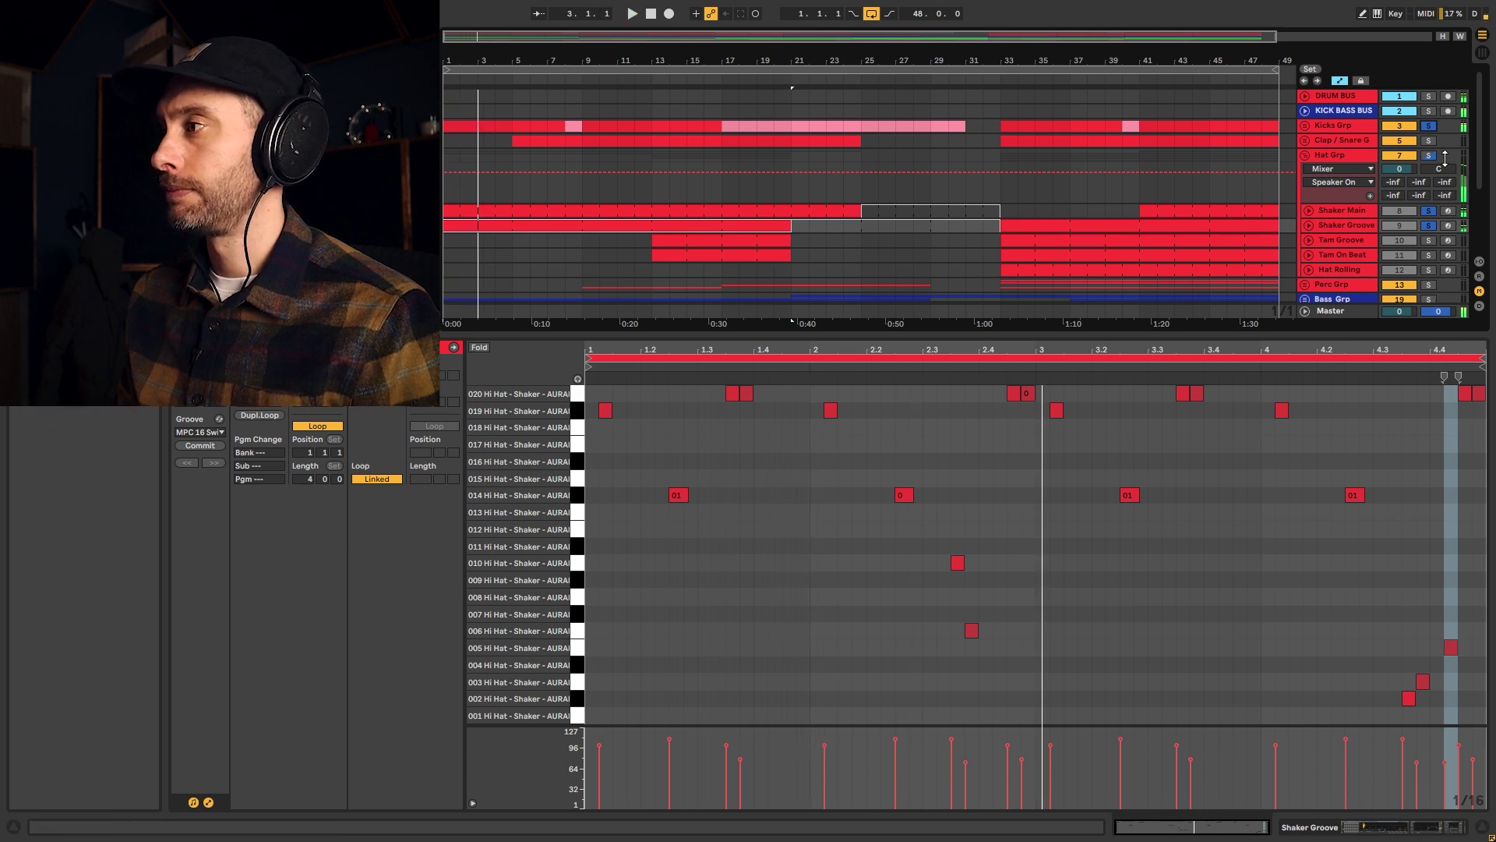
Listen from bar 13 to Tam Groove and Tam On Beat soloed together, and to Tam On Beat alone, displaying its devices.
left_click(692, 241)
left_click(692, 257)
scroll(1247, 204, "down", 1)
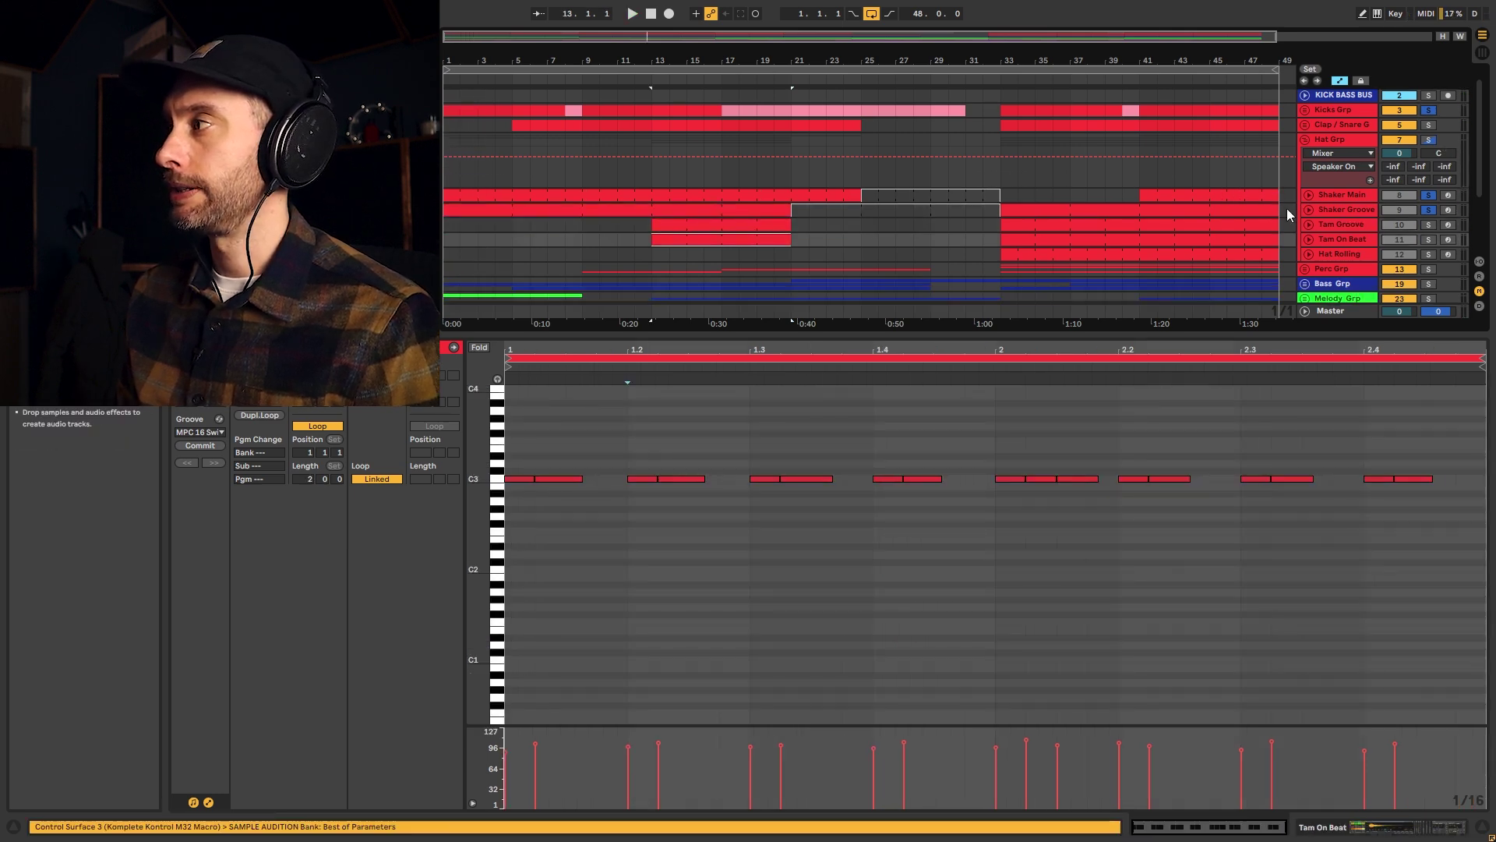
key("space")
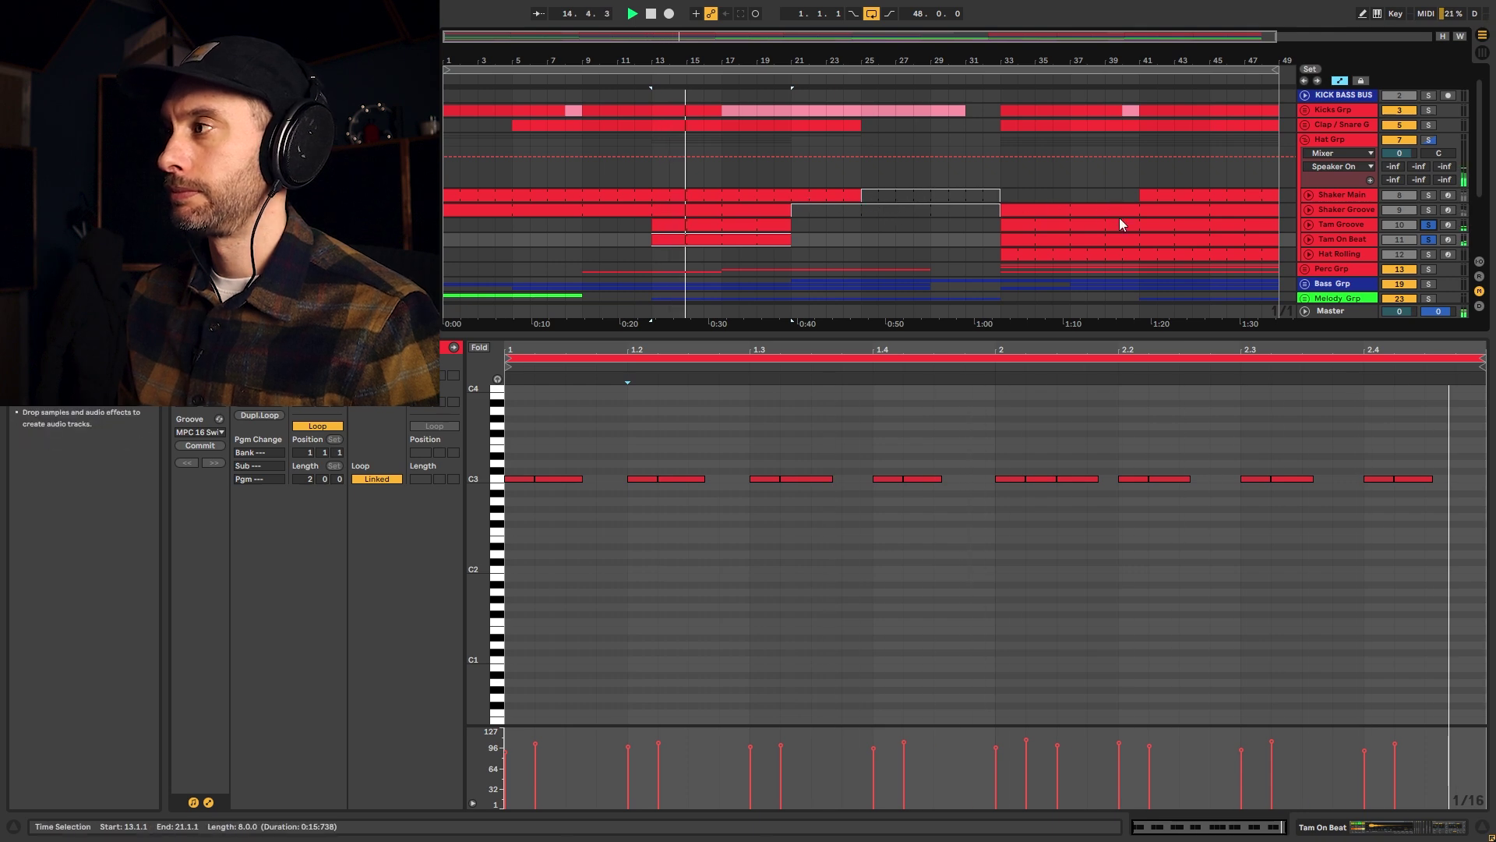
key("space")
key("space")
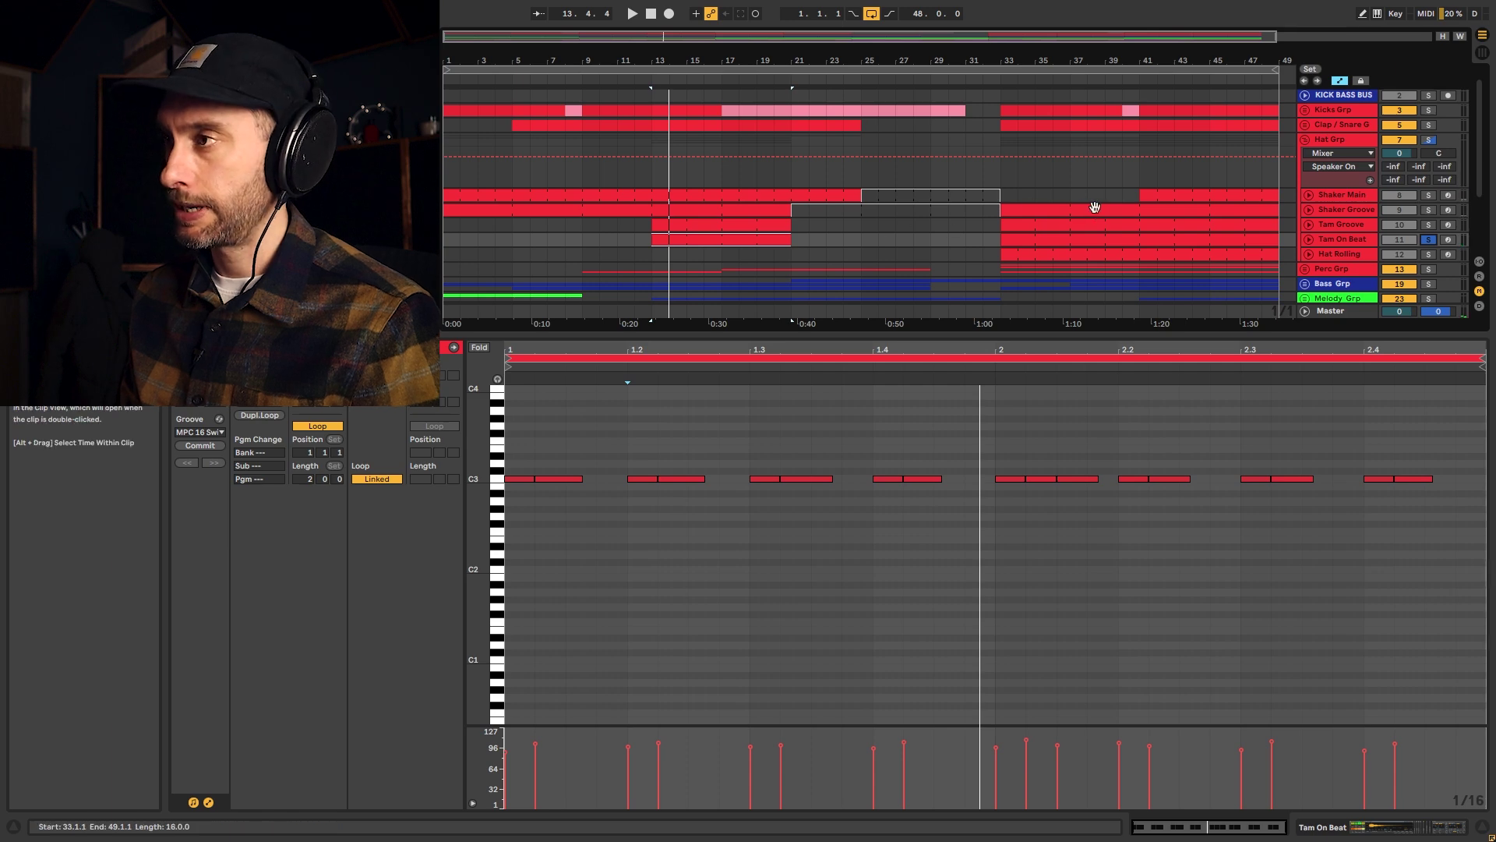
key("shift+Tab")
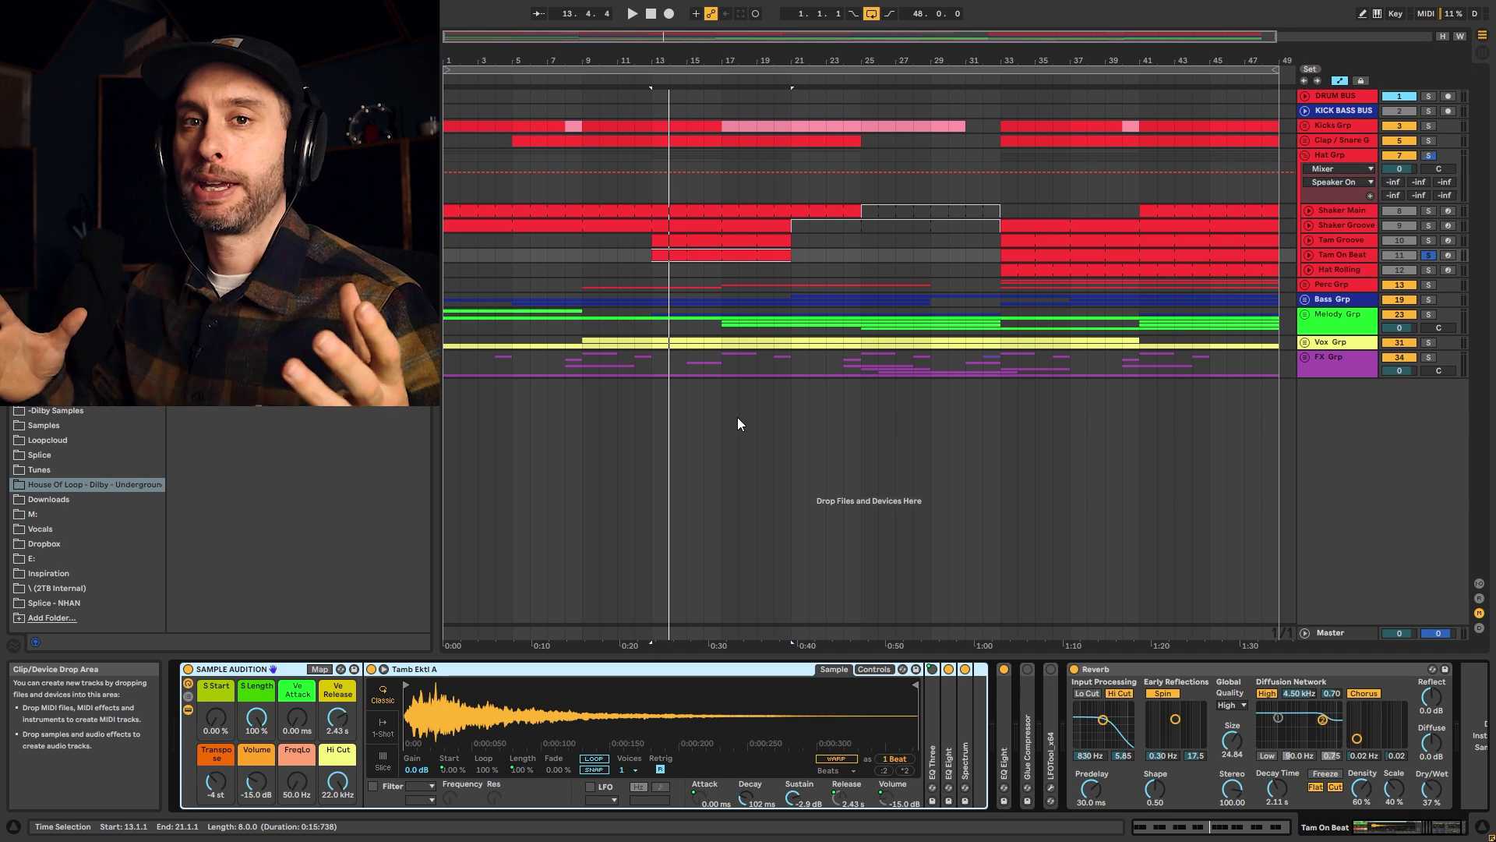
Unfold the Tam Groove track, open its clip at bar 13, and listen to it in solo.
left_click(671, 238)
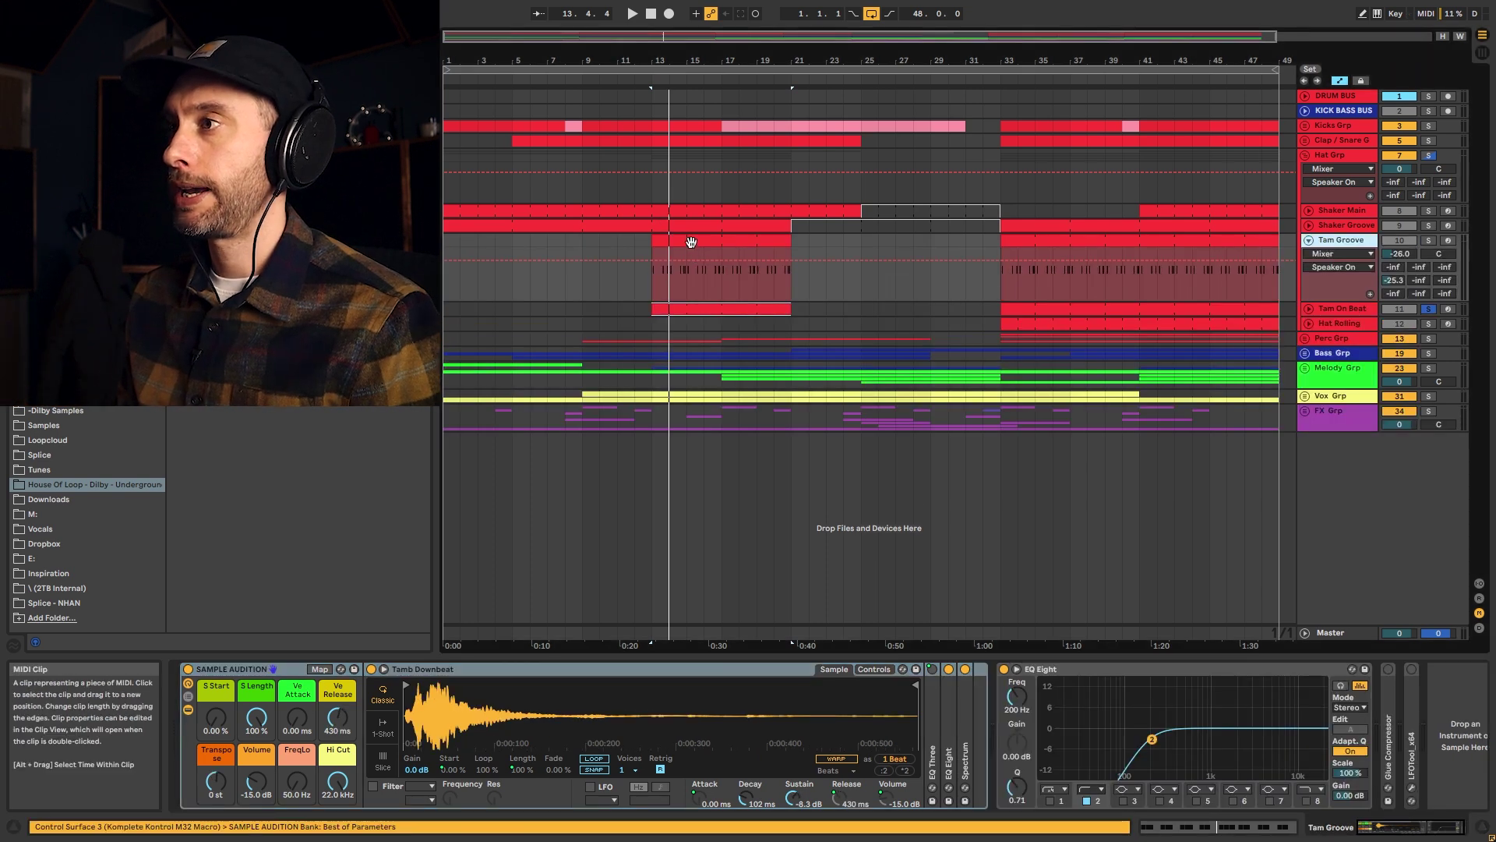
left_click(694, 237)
double_click(696, 235)
key("space")
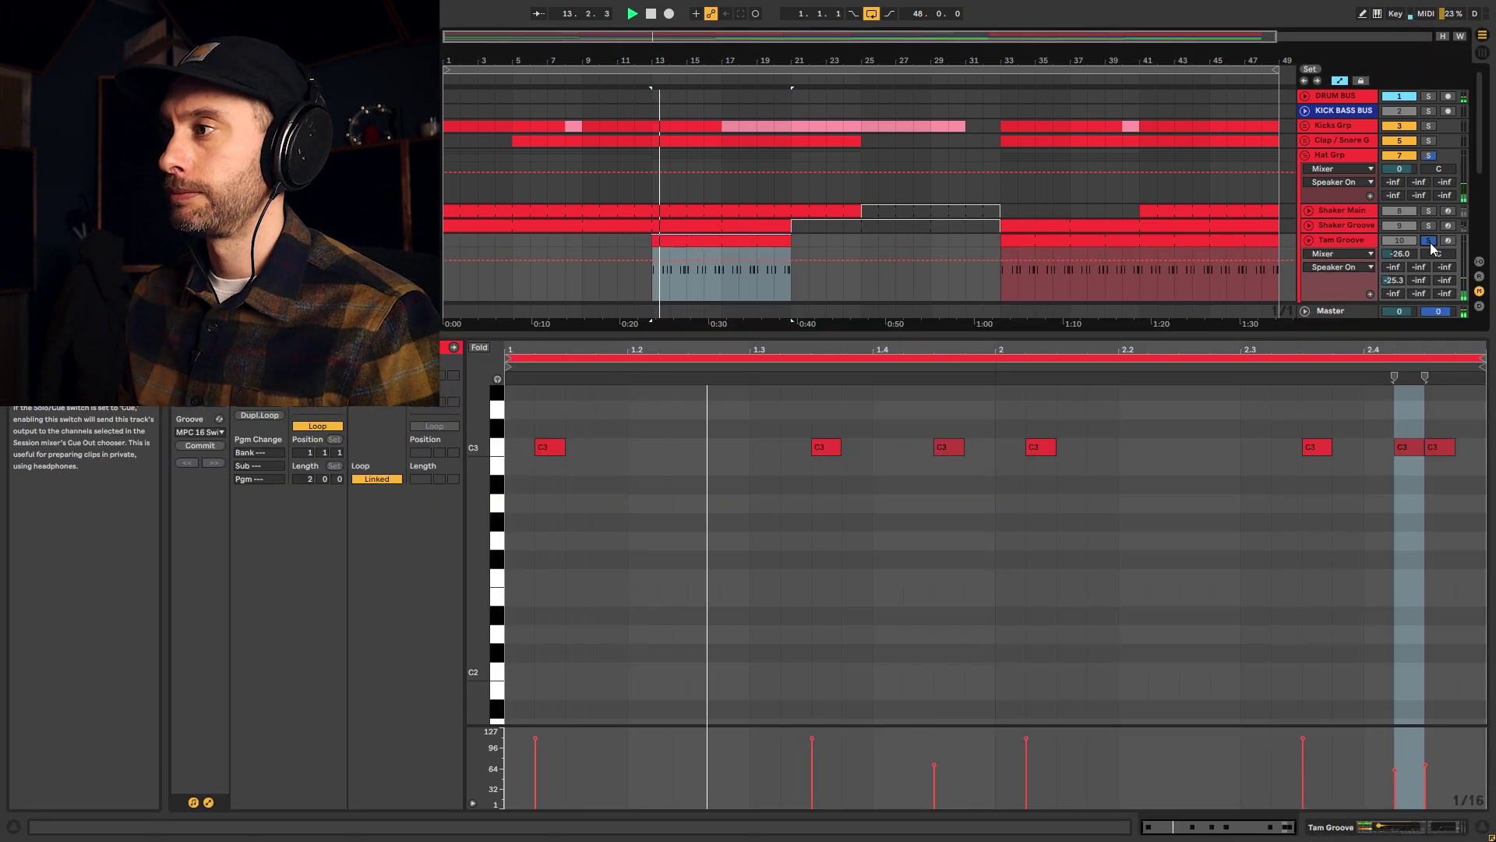
left_click(1429, 240)
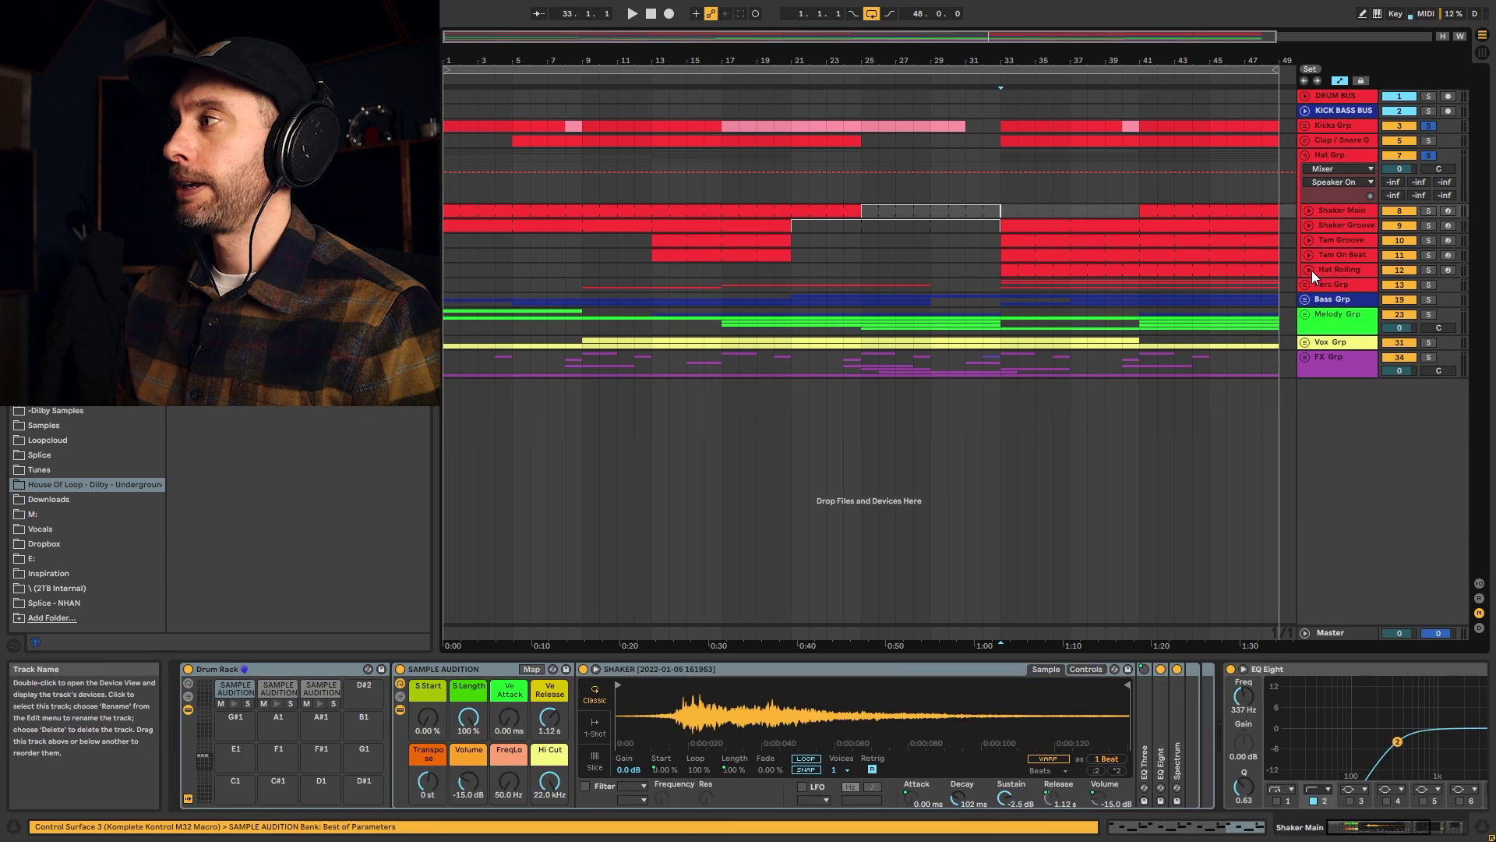
Unfold the Hat Rolling track, open its MIDI clip, and listen to it in solo from bar 33.
left_click(1309, 269)
left_click(1326, 268)
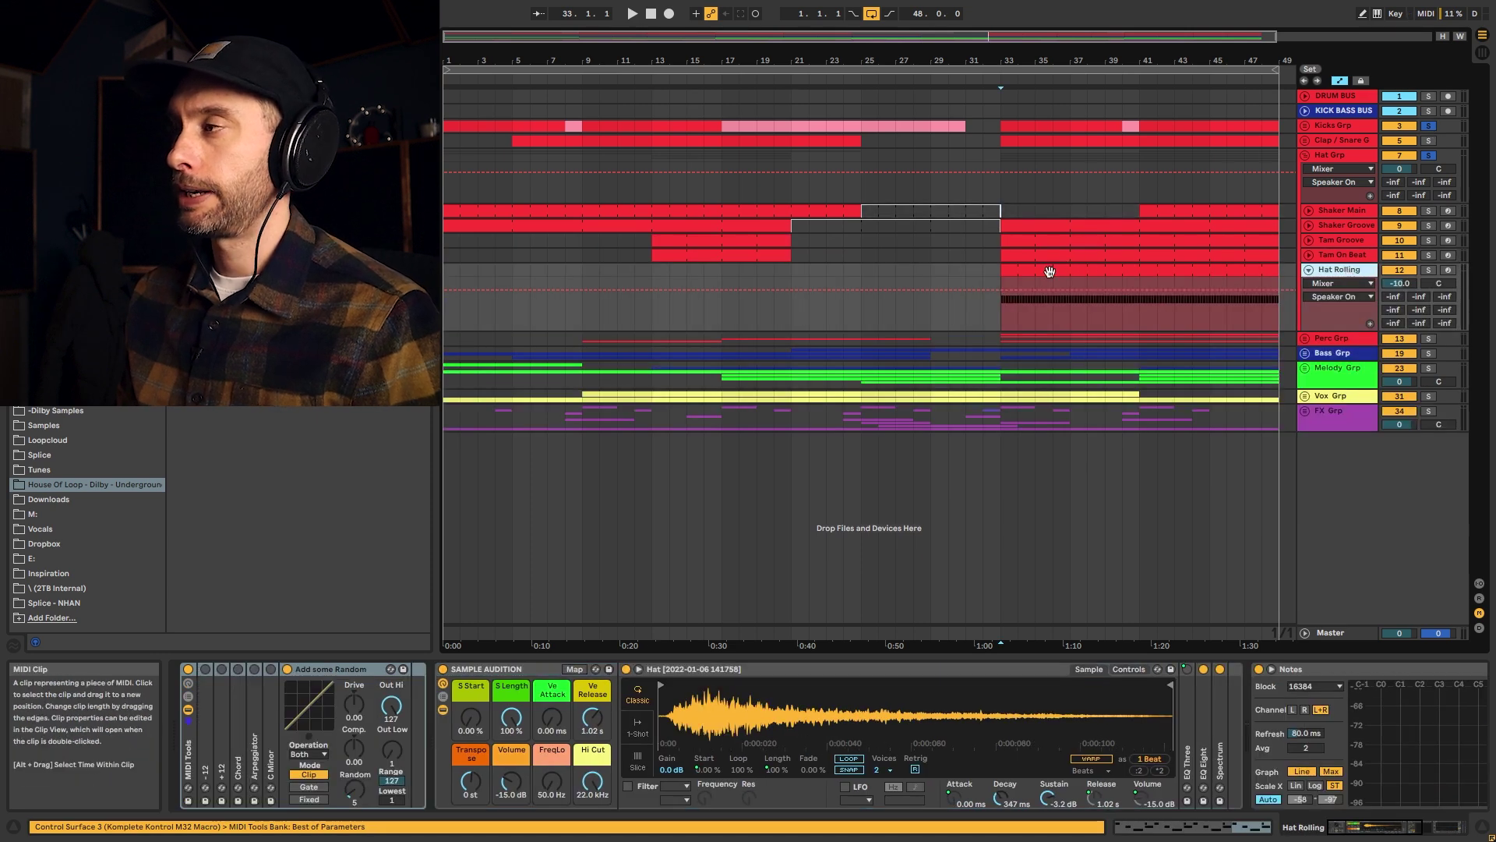
double_click(1049, 271)
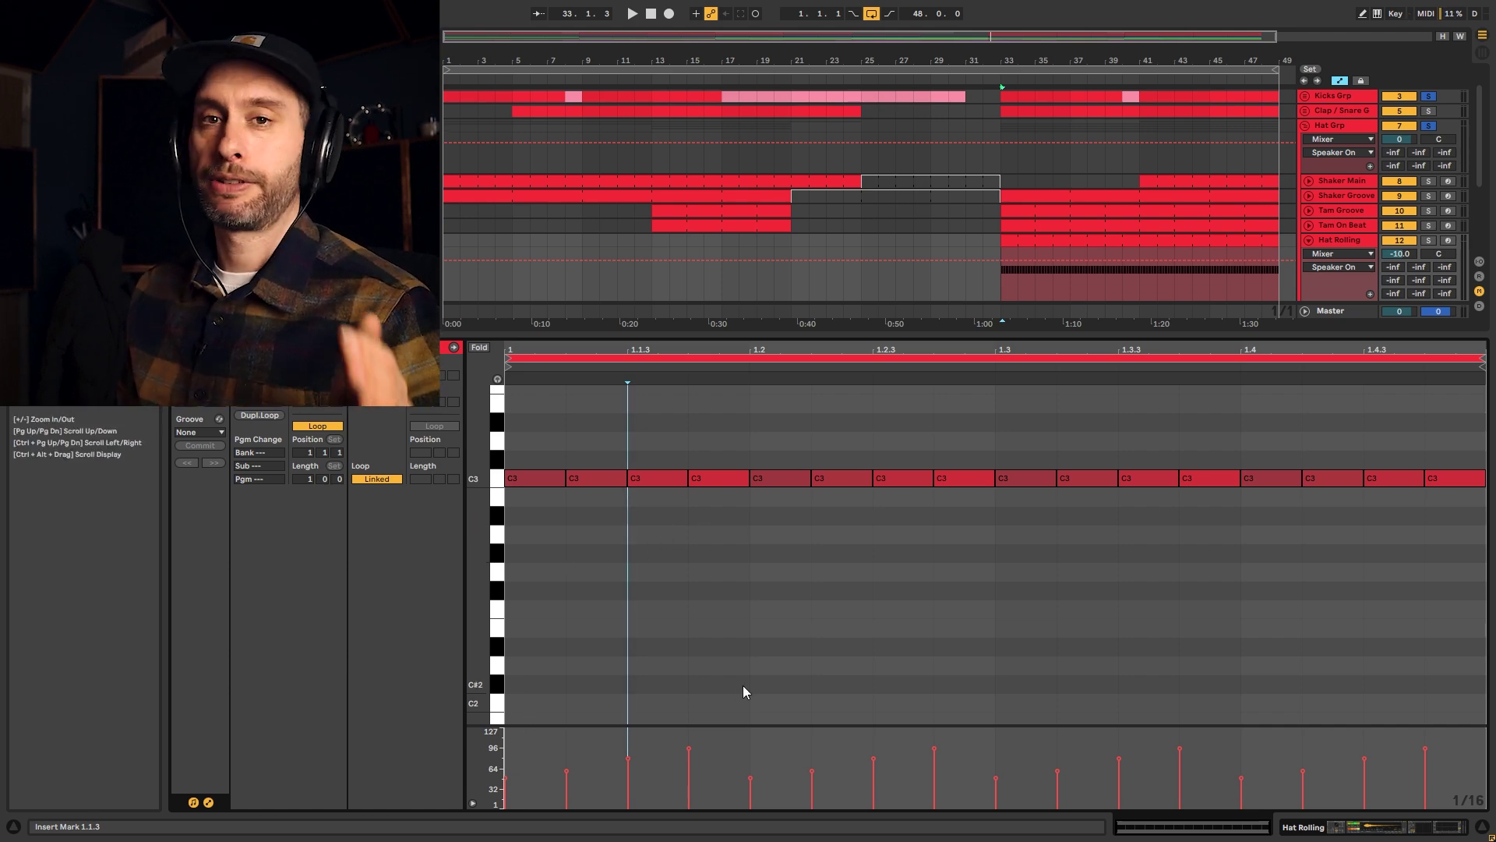
left_click(1429, 244)
key("space")
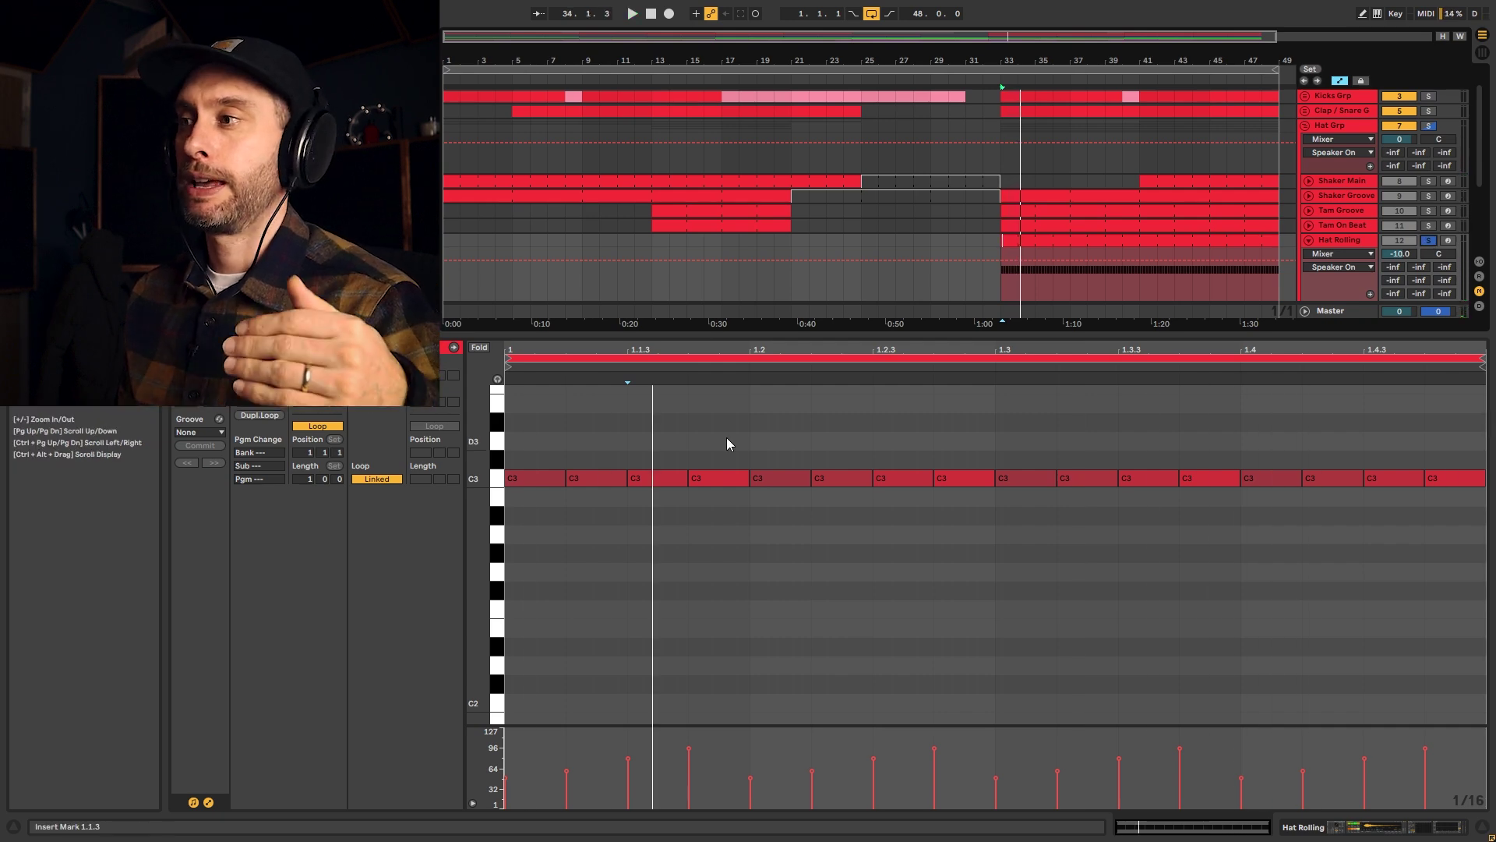
Listen to the hat tracks together with the kick from bar 33, and again from Shaker Main's clip at bar 41.
left_click(1167, 181)
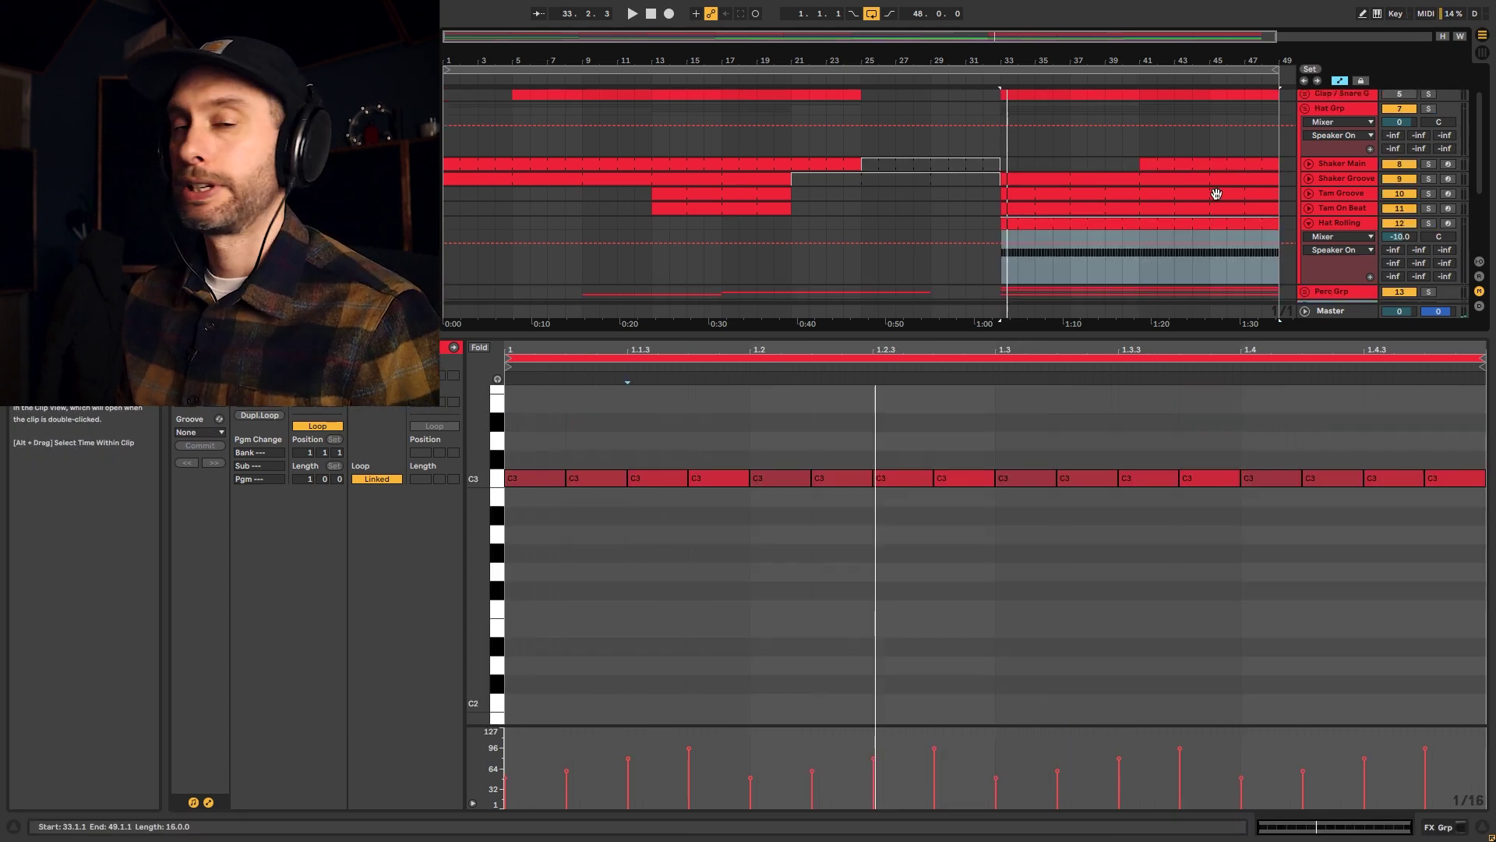
key("space")
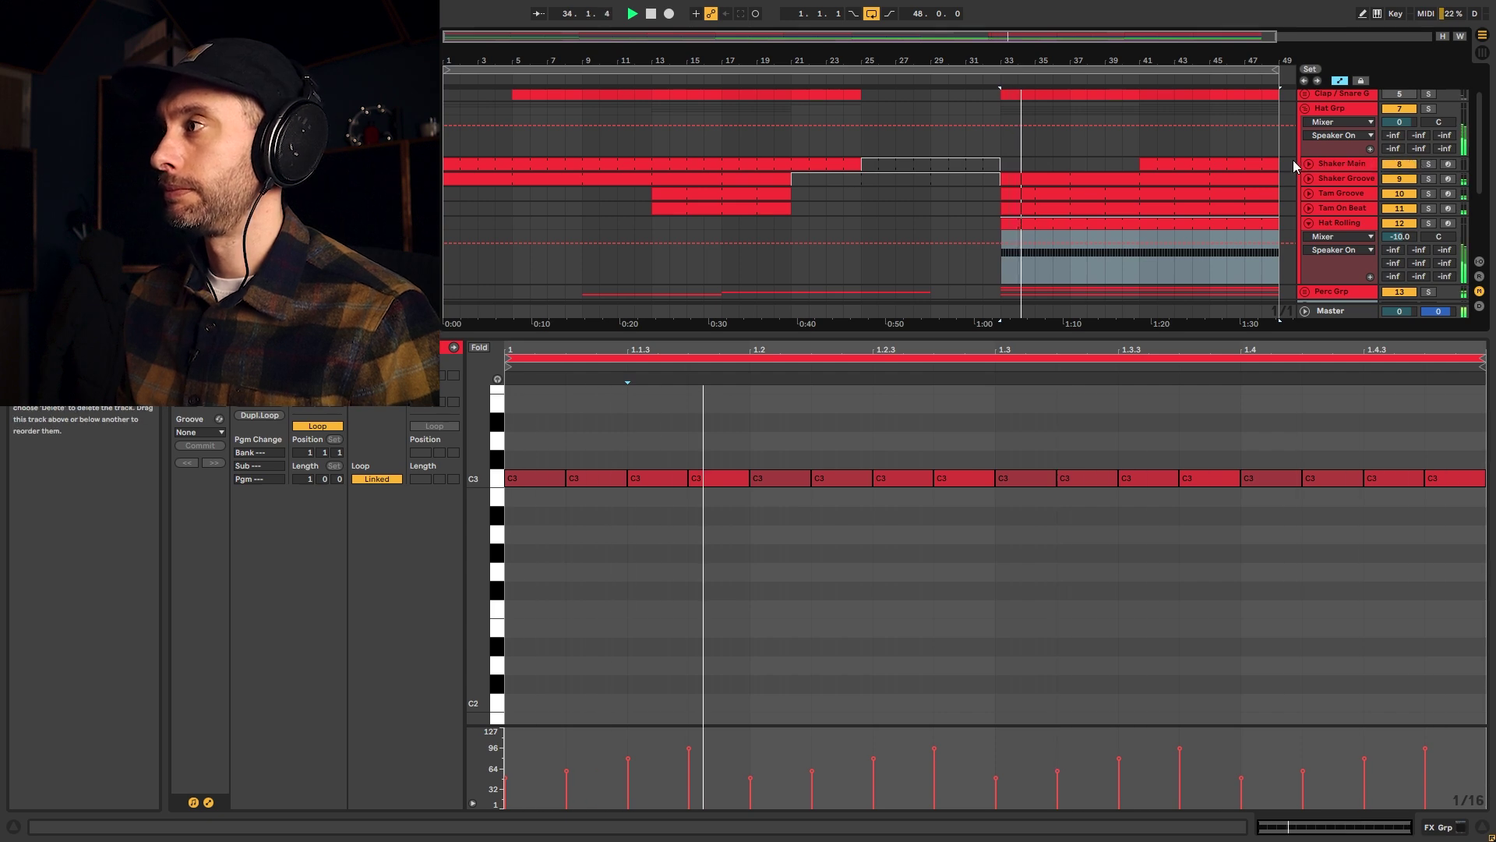
left_click(1171, 163)
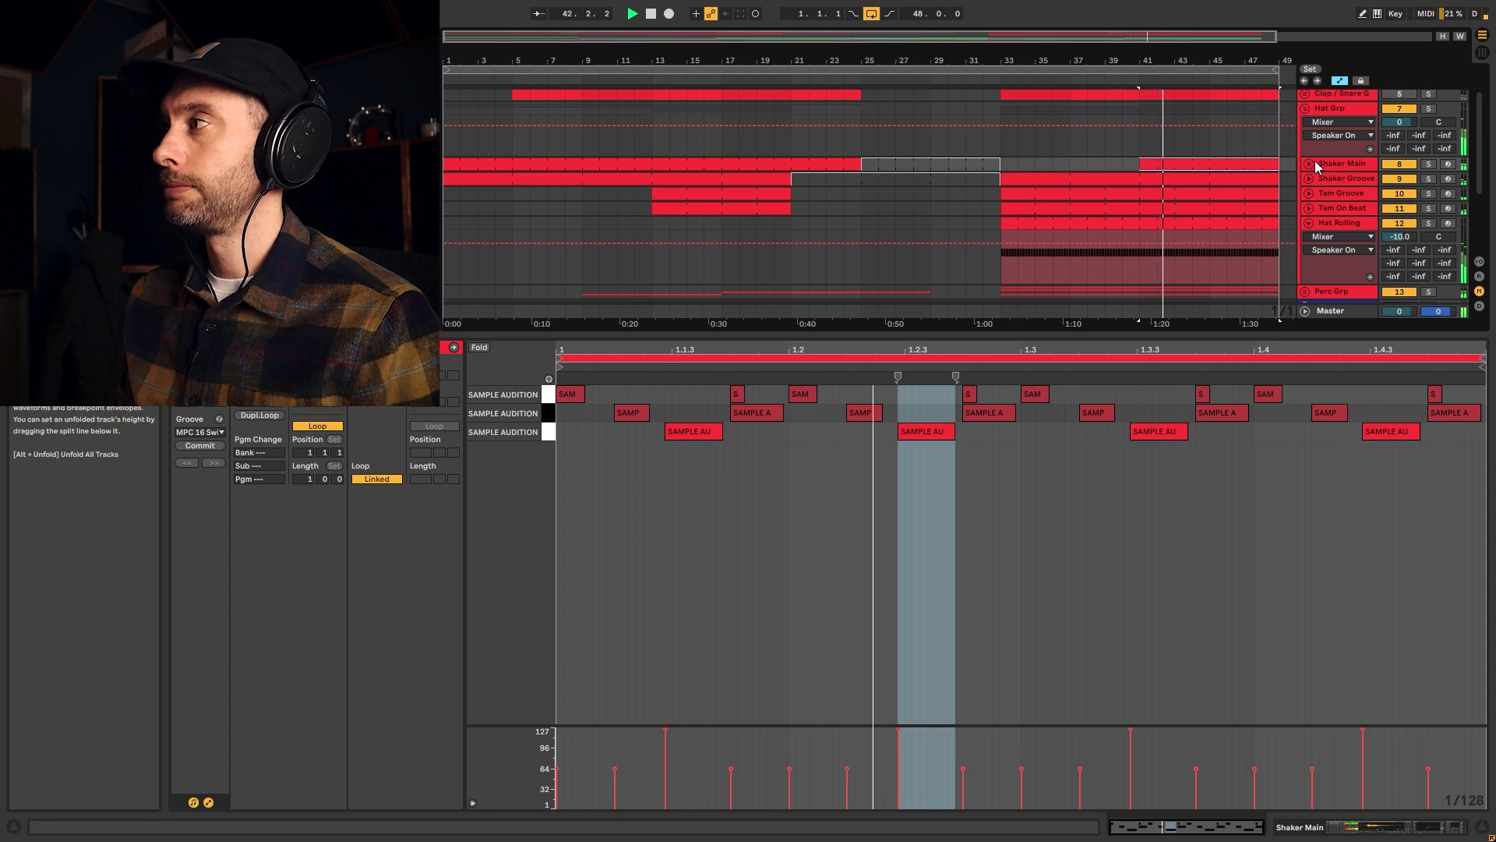
Reactivate the Clap / Snare group and listen to it with the kicks and hats from bar 41.
scroll(1397, 145, "up", 2)
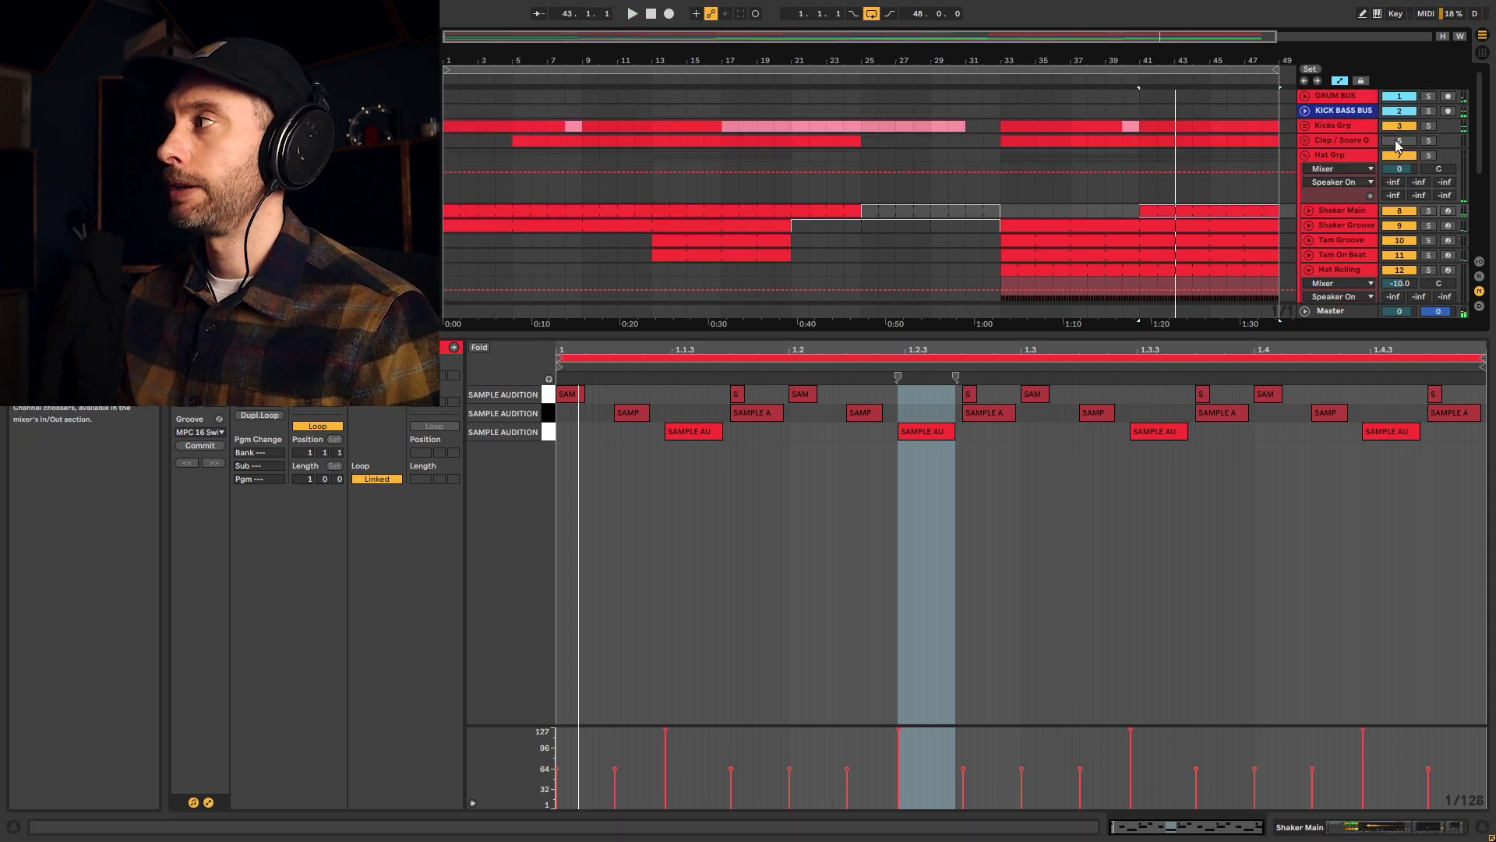
key("space")
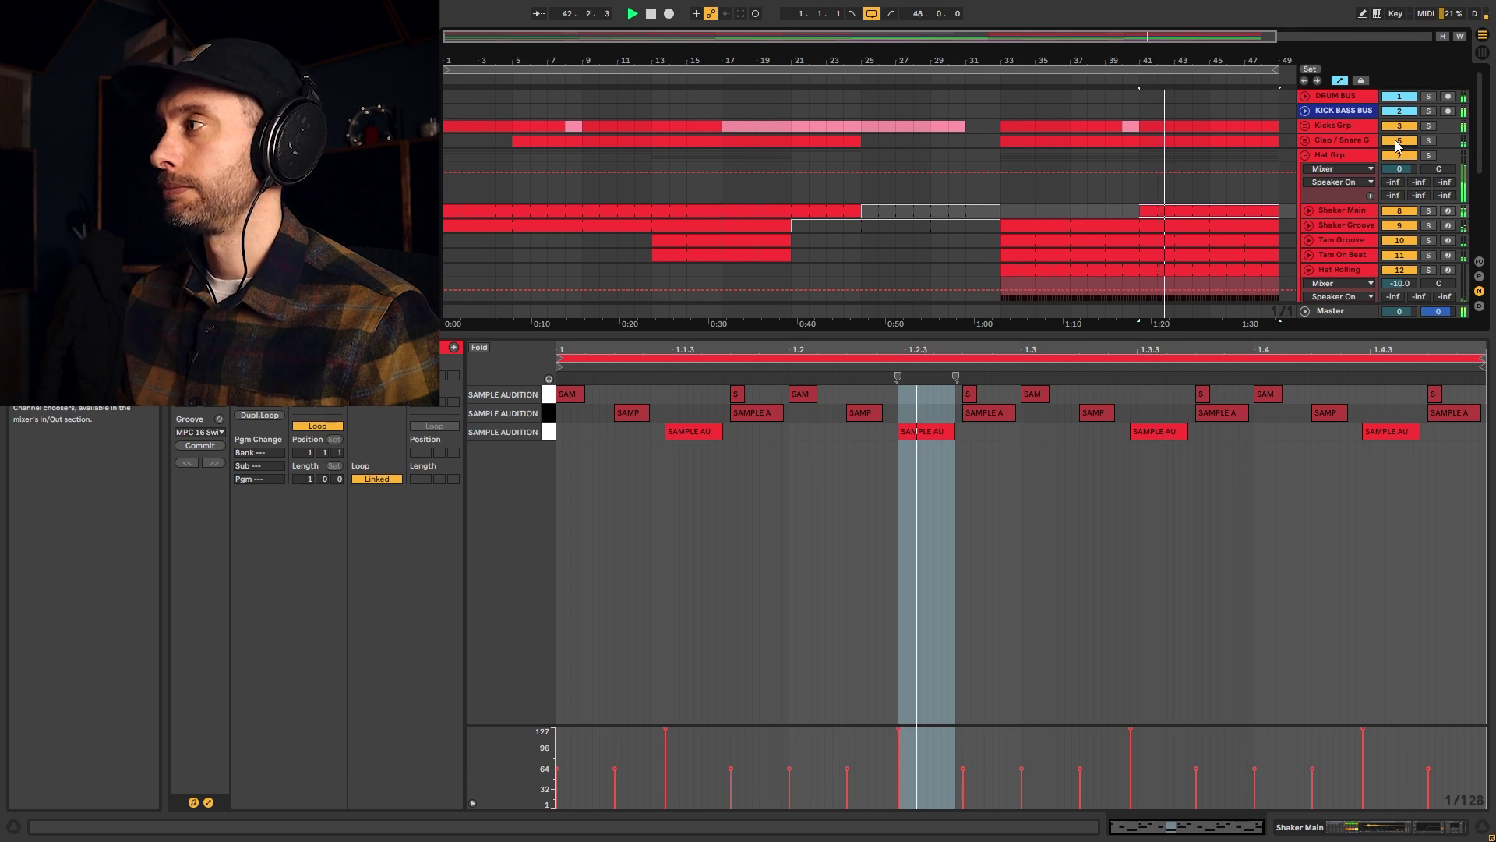
key("space")
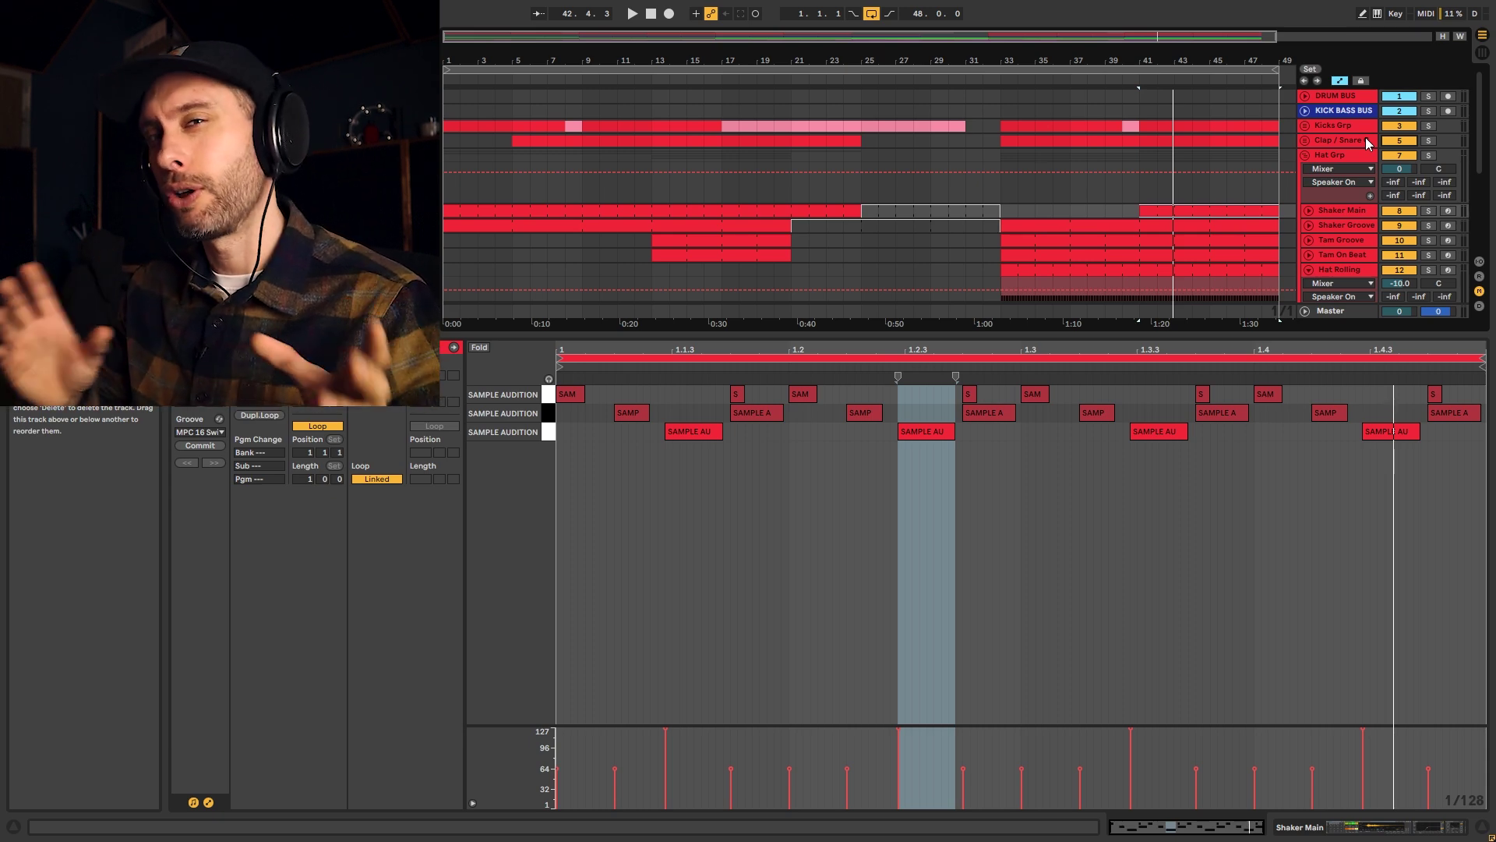
Fold Hat Rolling, activate the Perc group, open the Caxixi clip at bar 33, and listen to it in solo.
left_click(1308, 268)
scroll(997, 234, "down", 3)
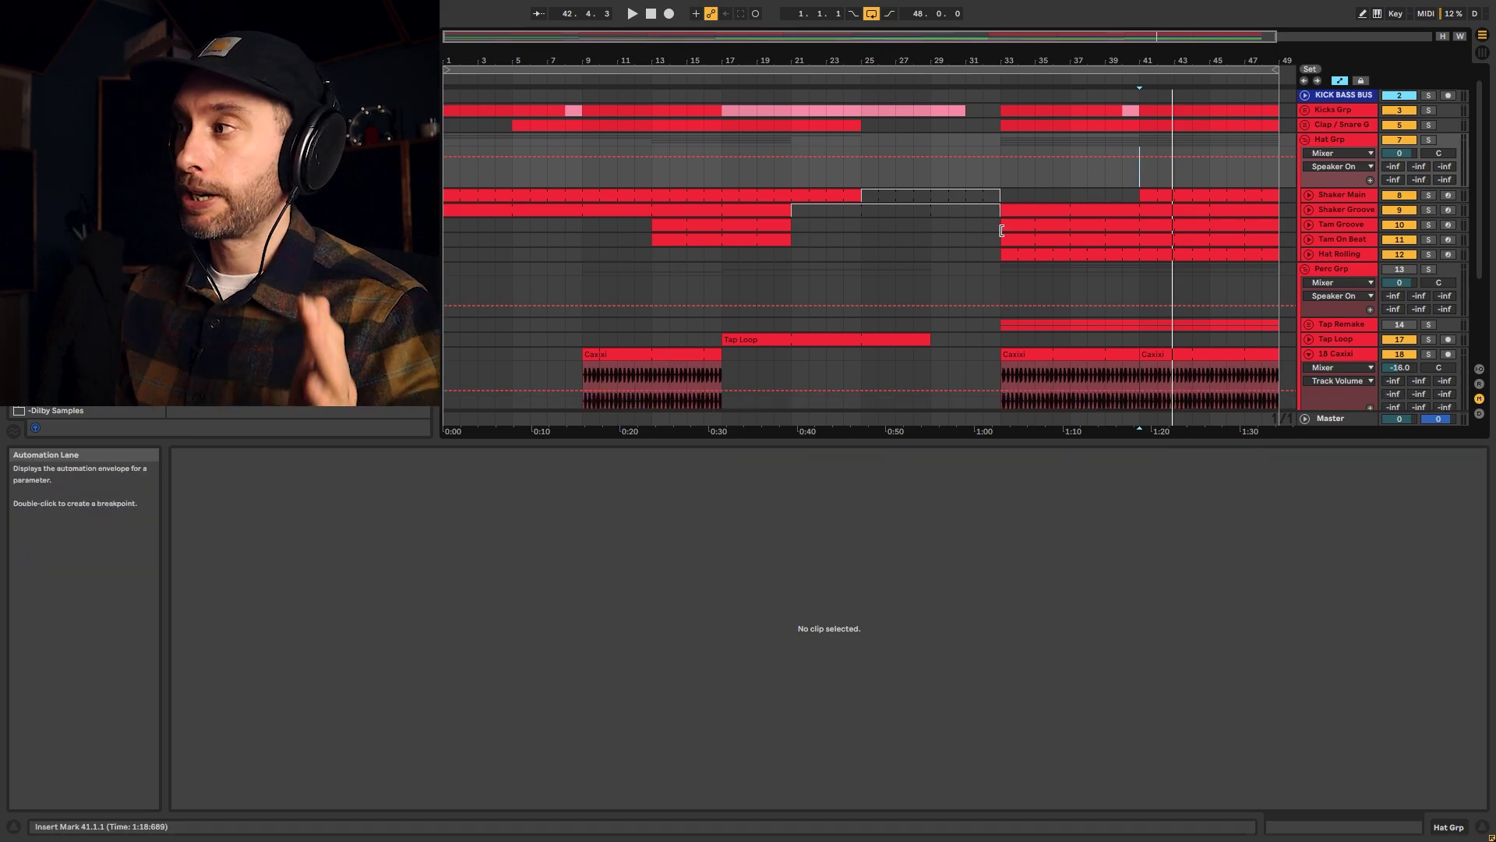
left_click(1048, 319)
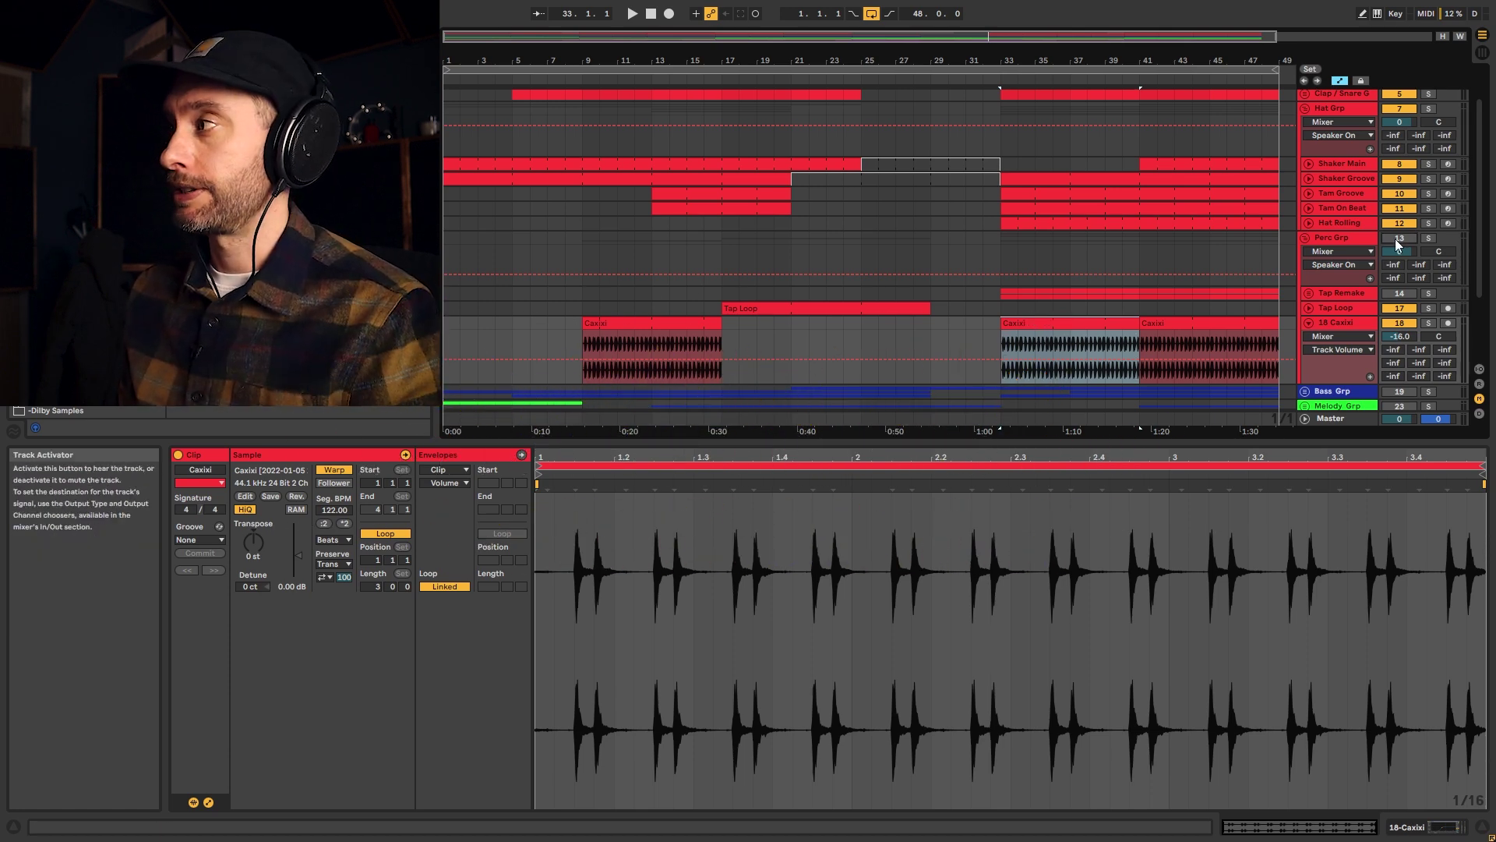
key("space")
left_click(1428, 323)
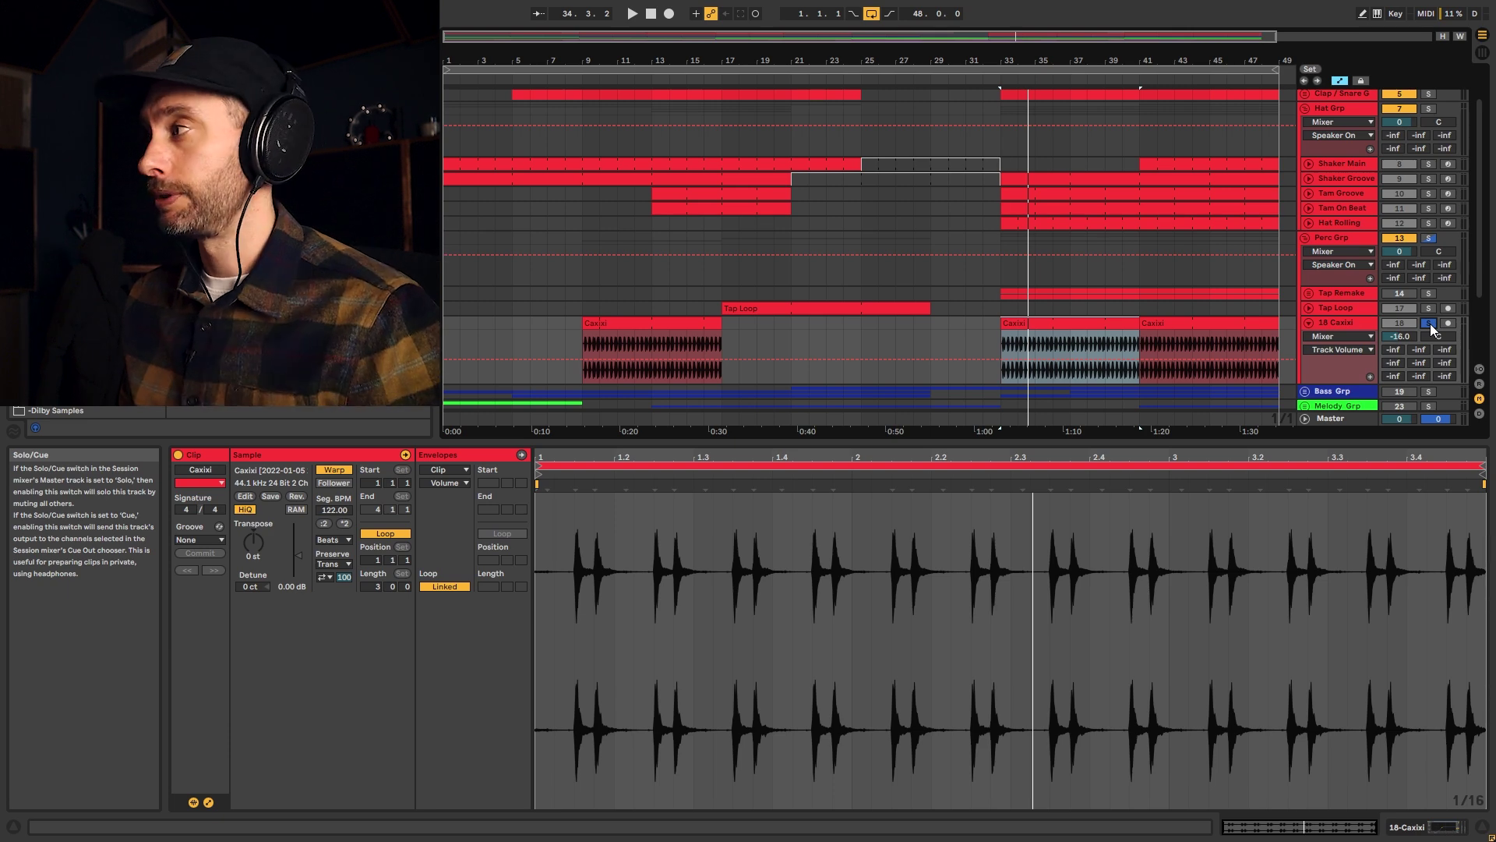
left_click(1429, 324)
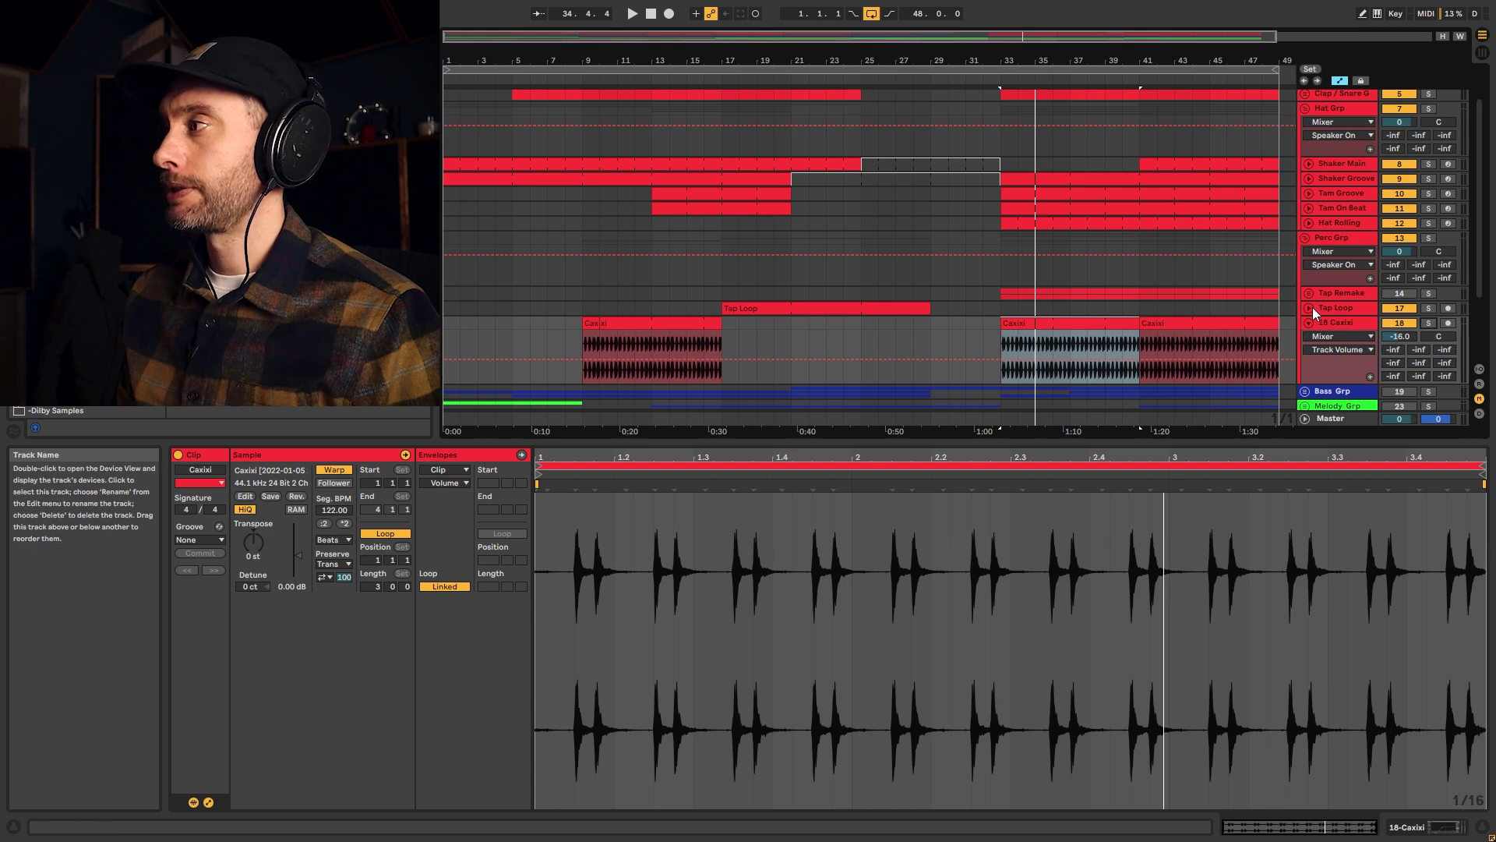
Open the Tap Loop clip at bar 17 and listen to it in solo.
left_click(1335, 307)
left_click(796, 309)
left_click(1430, 309)
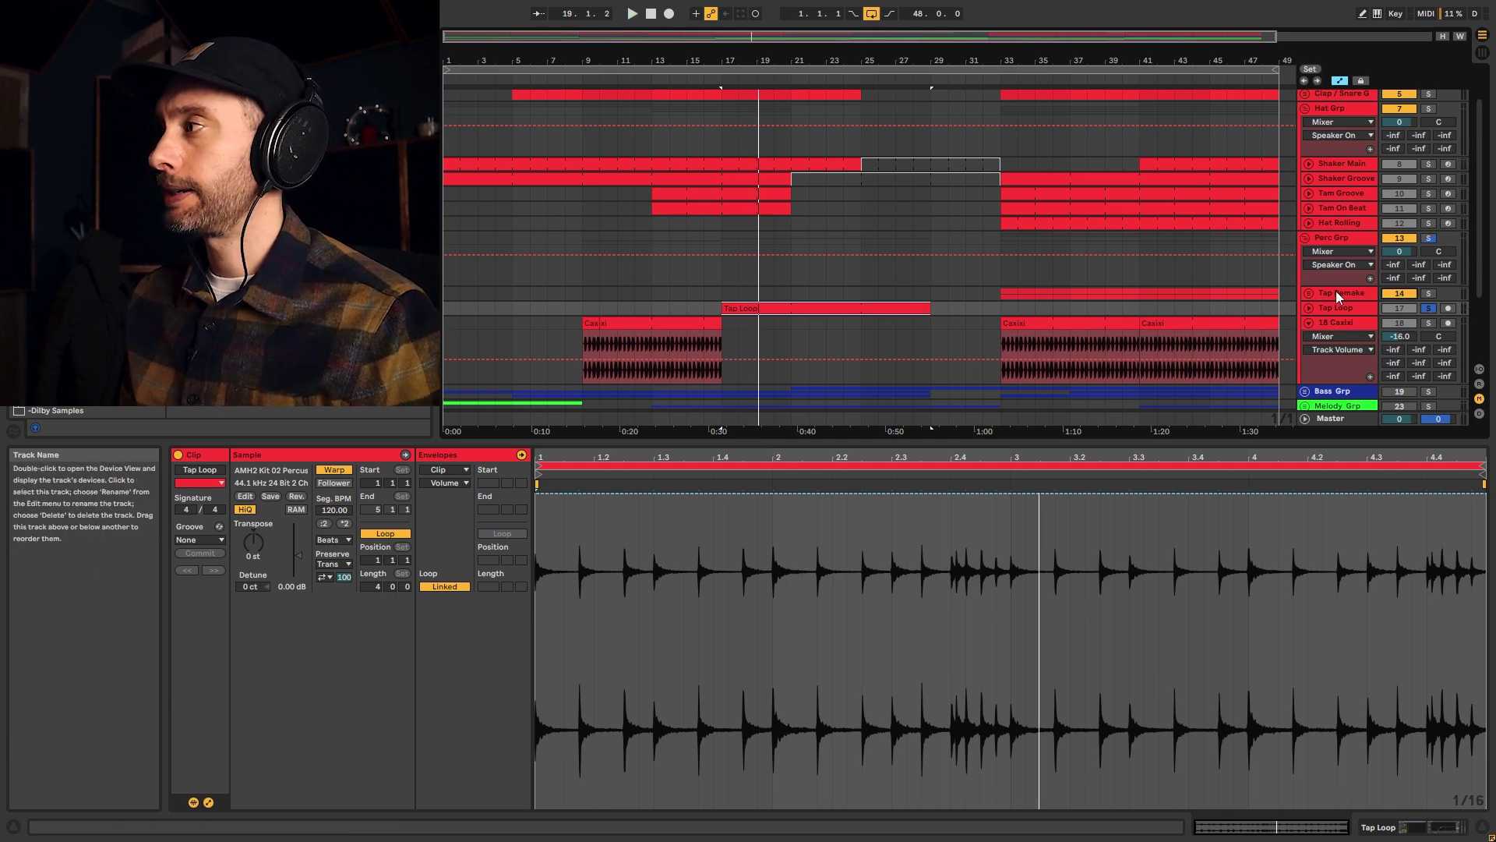
Unfold the Tap Remake group, open its Perc Slap MIDI clip at bar 33, and listen to the group in solo.
left_click(1310, 293)
left_click(1017, 333)
scroll(1312, 319, "down", 3)
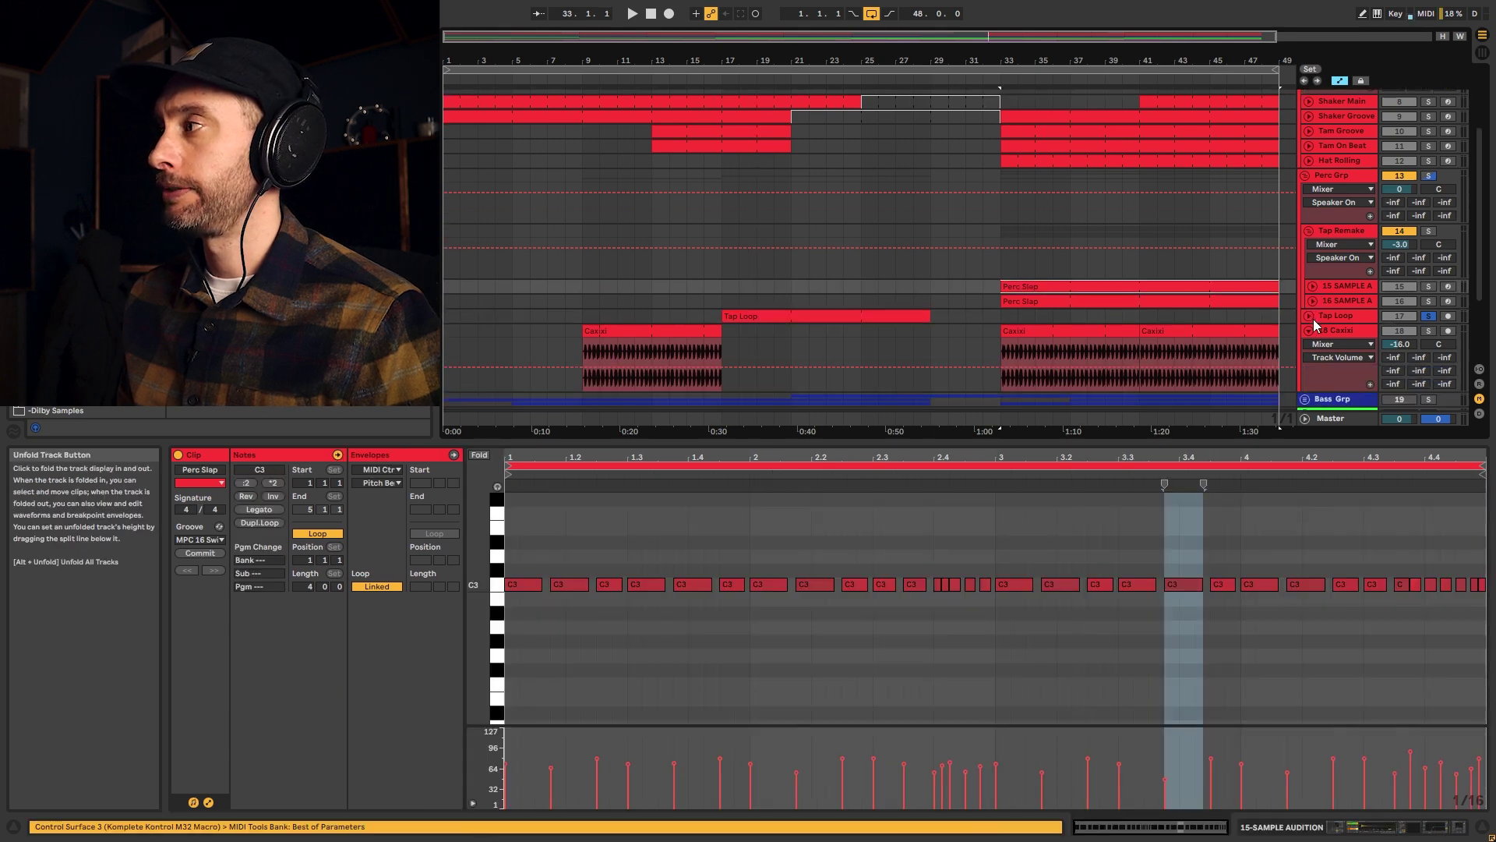
left_click(1428, 231)
key("space")
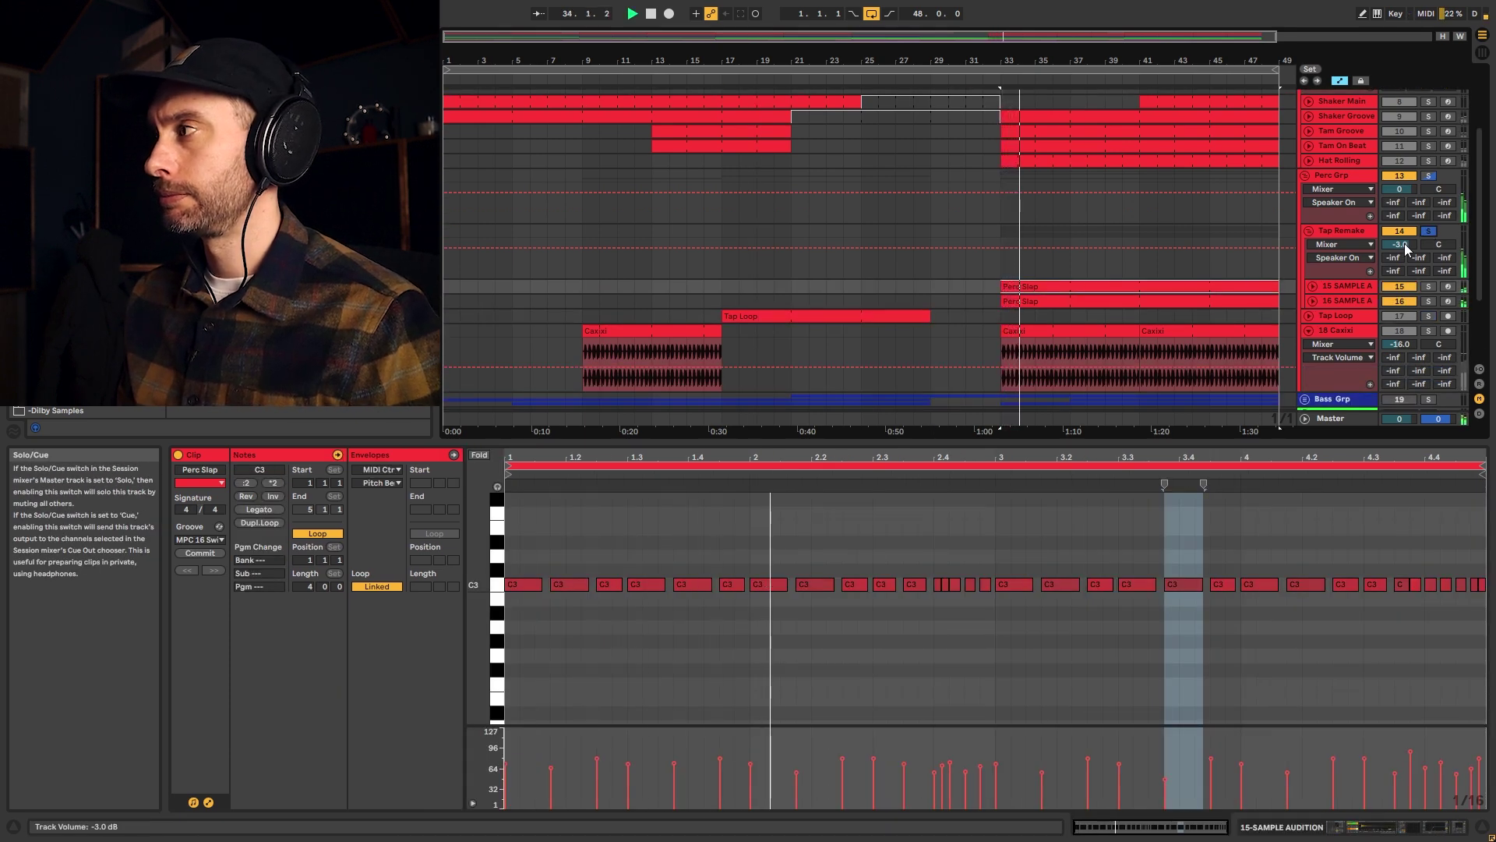
left_click(1361, 234)
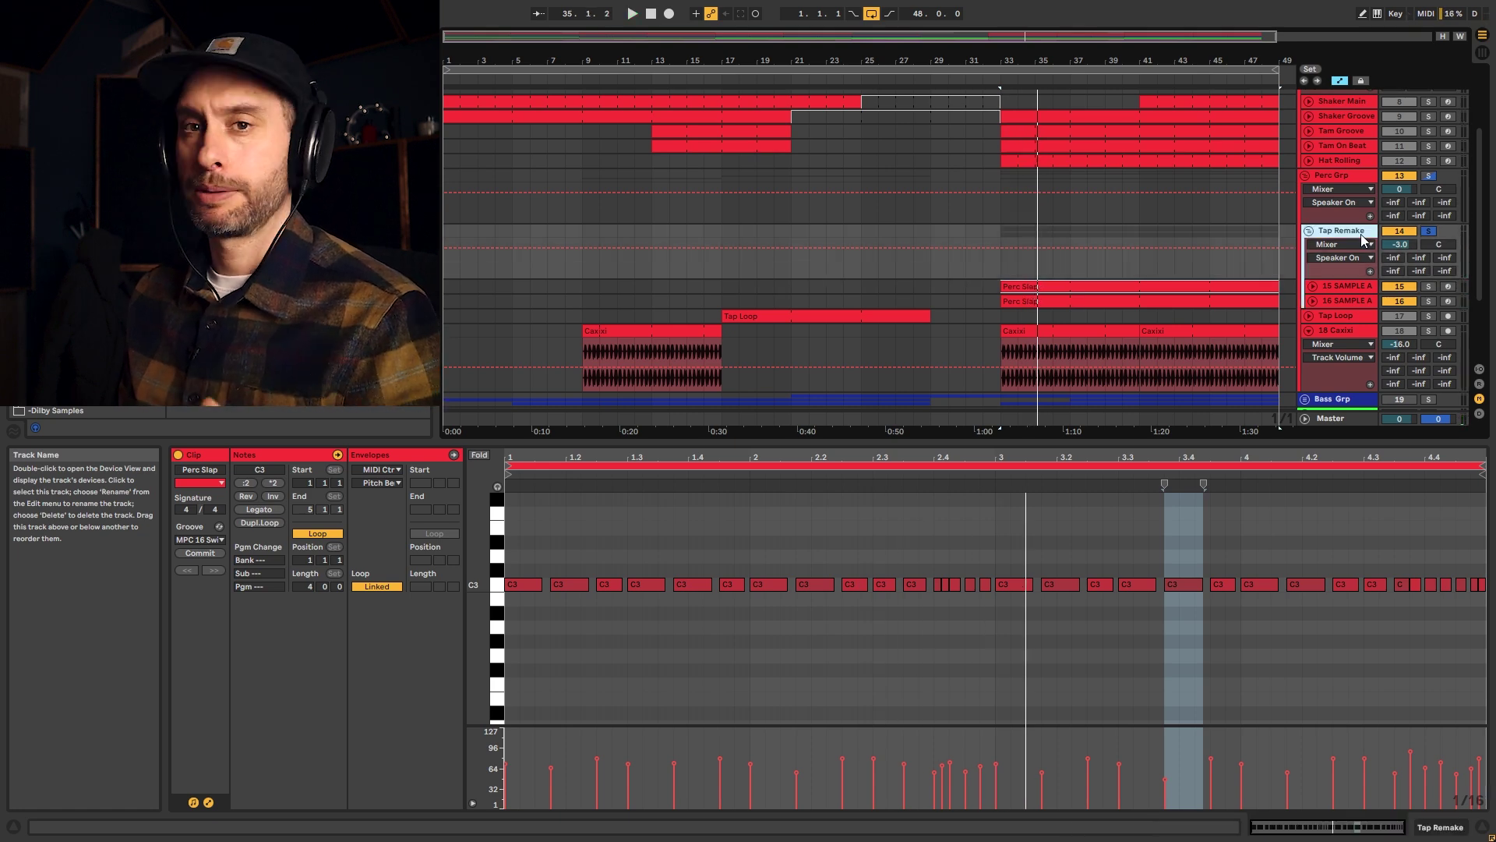
Unfold the Tap Loop track to show its clip, and set locators at bars 17 and 33.
left_click(897, 317)
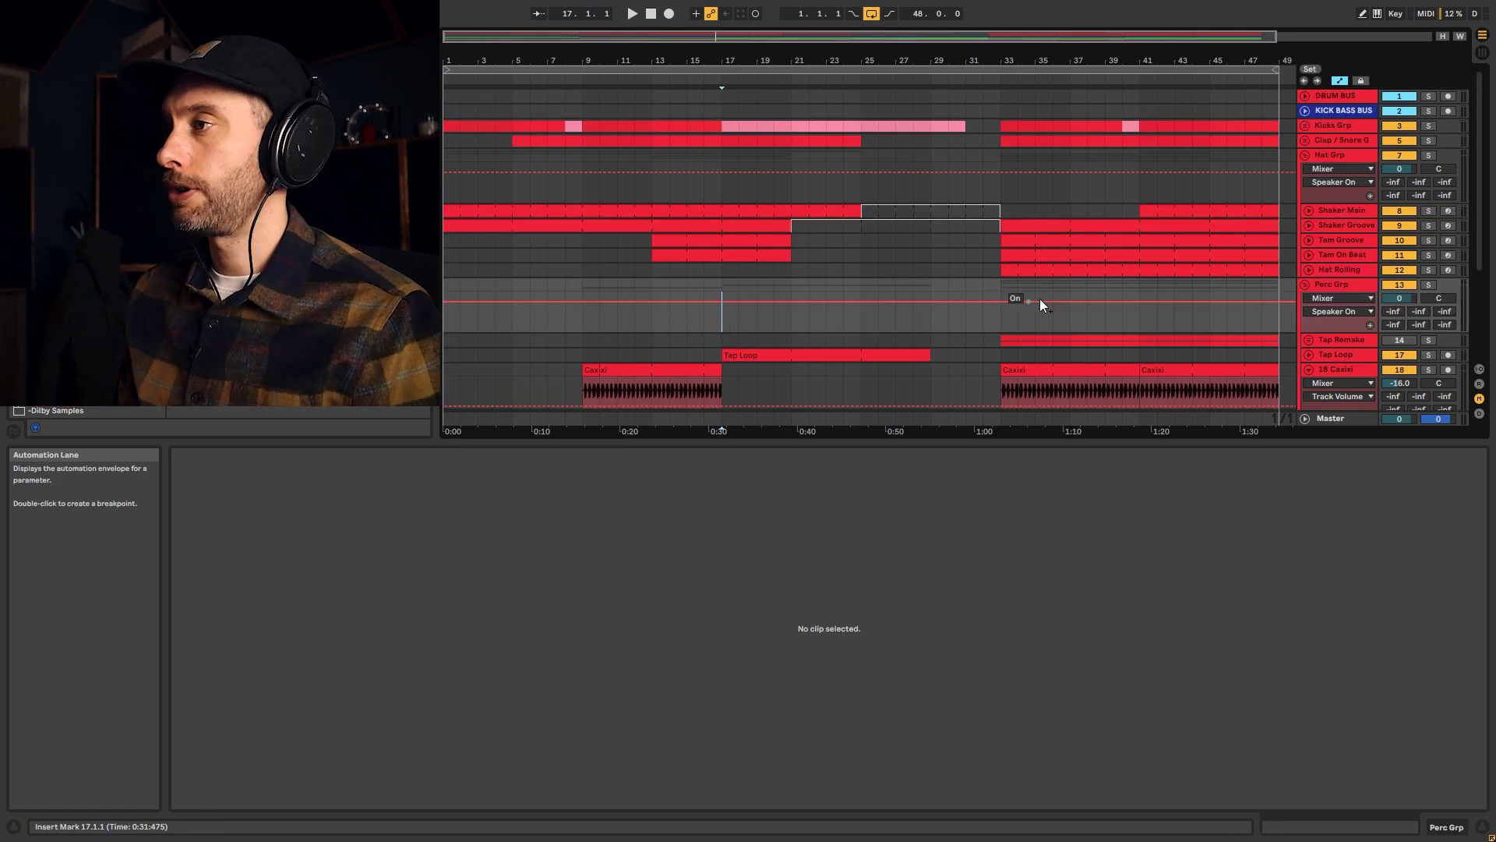
left_click(1306, 355)
left_click(788, 292)
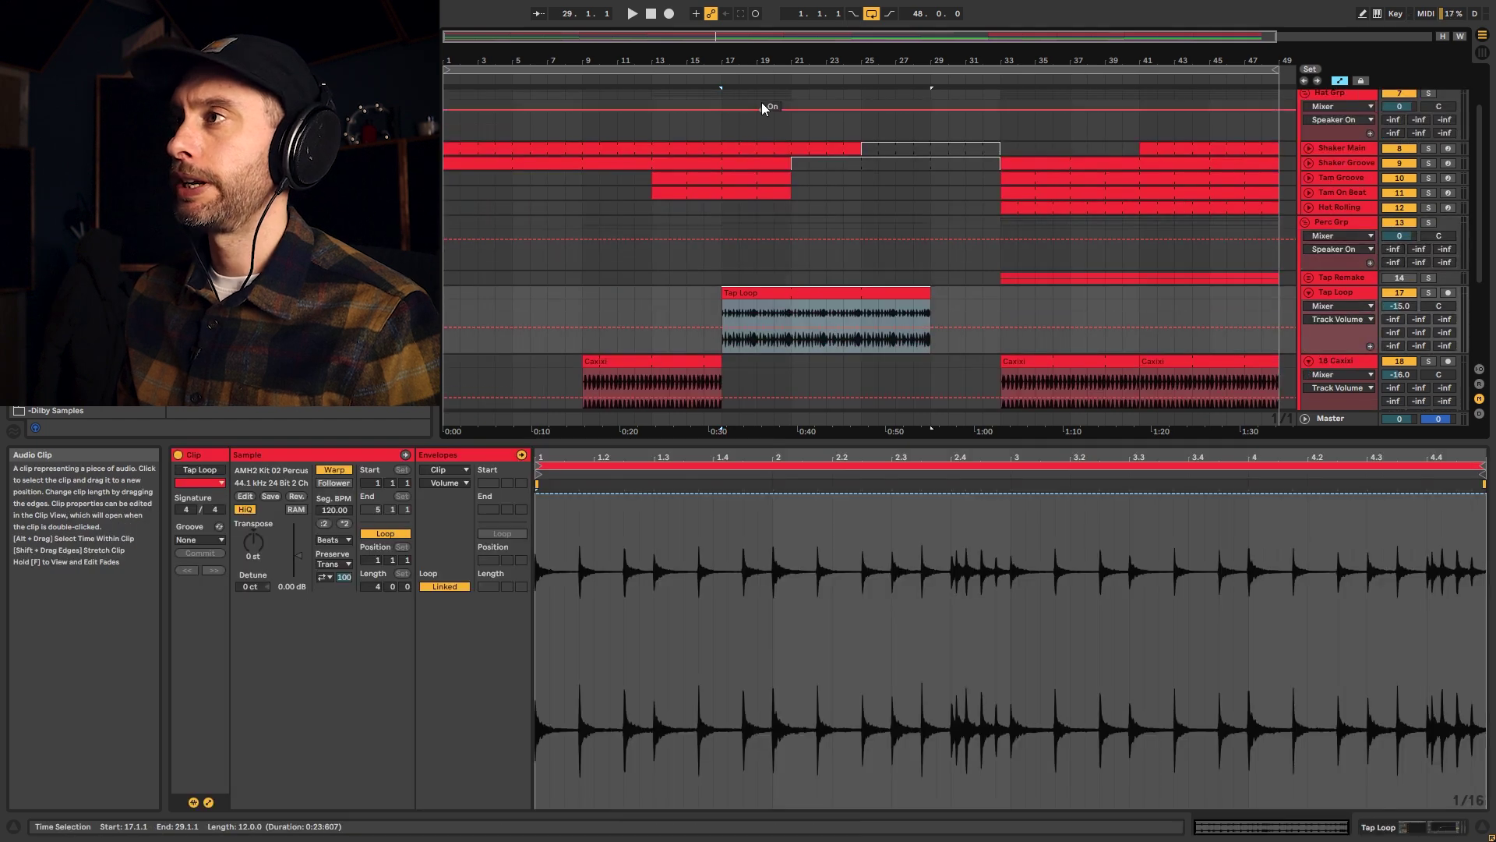
left_click(721, 266)
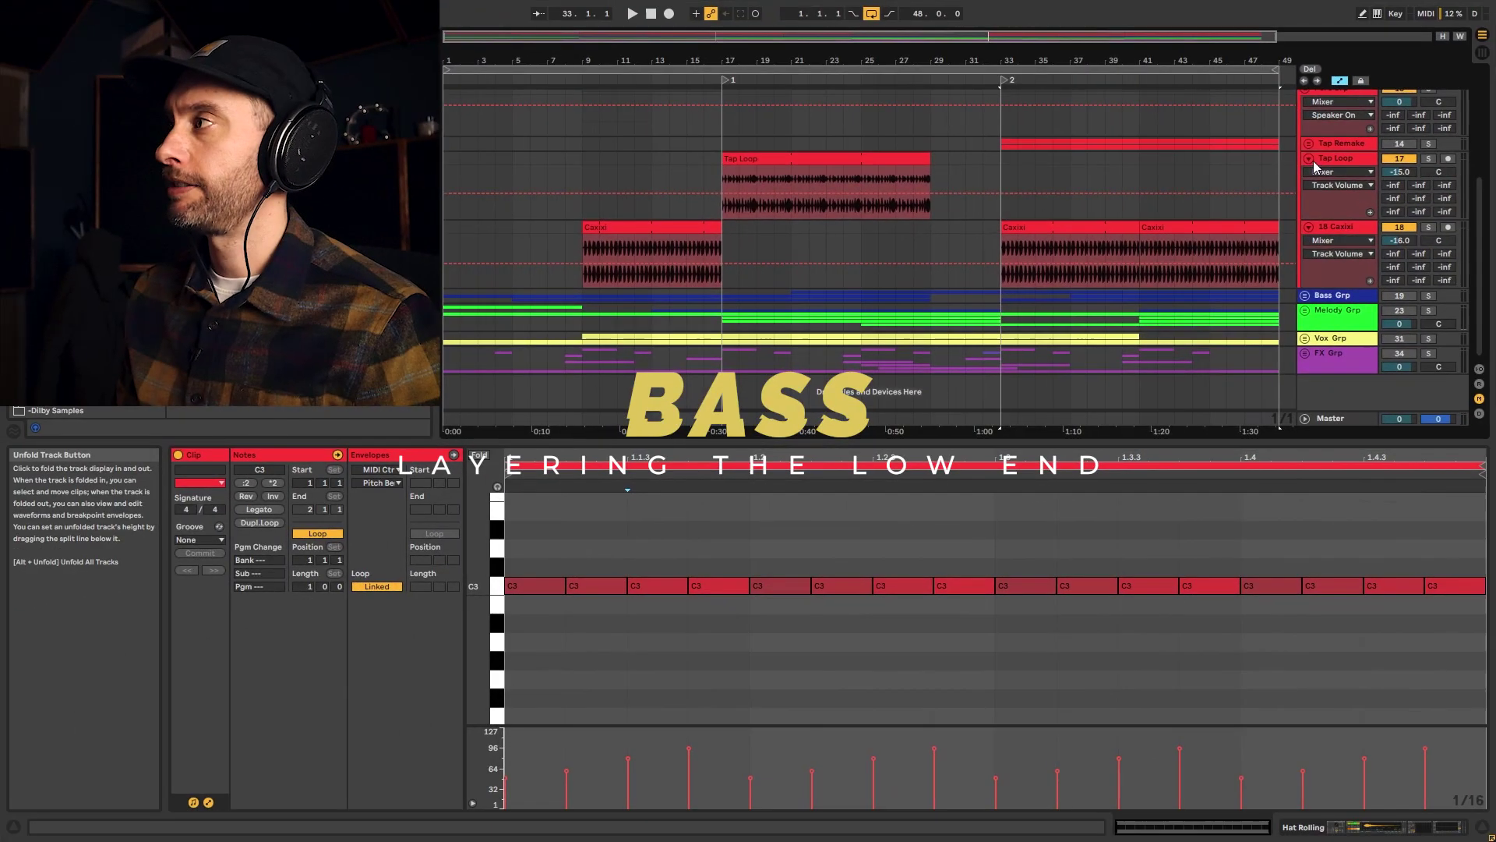
Unfold and activate the Bass group, listen to Low Perc's clip from bar 1, and display that track's devices.
left_click(1310, 119)
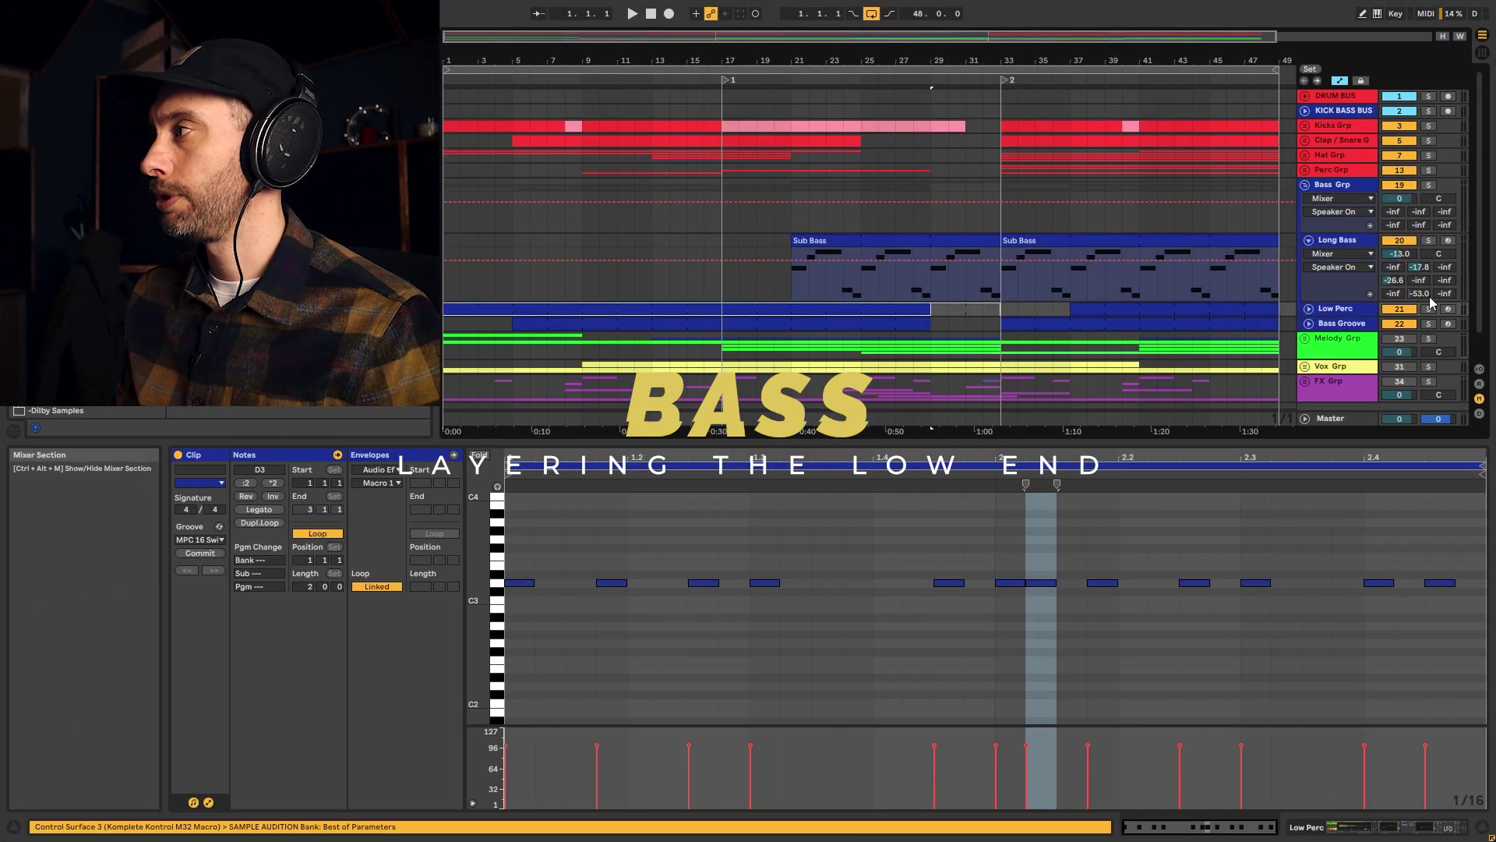
key("space")
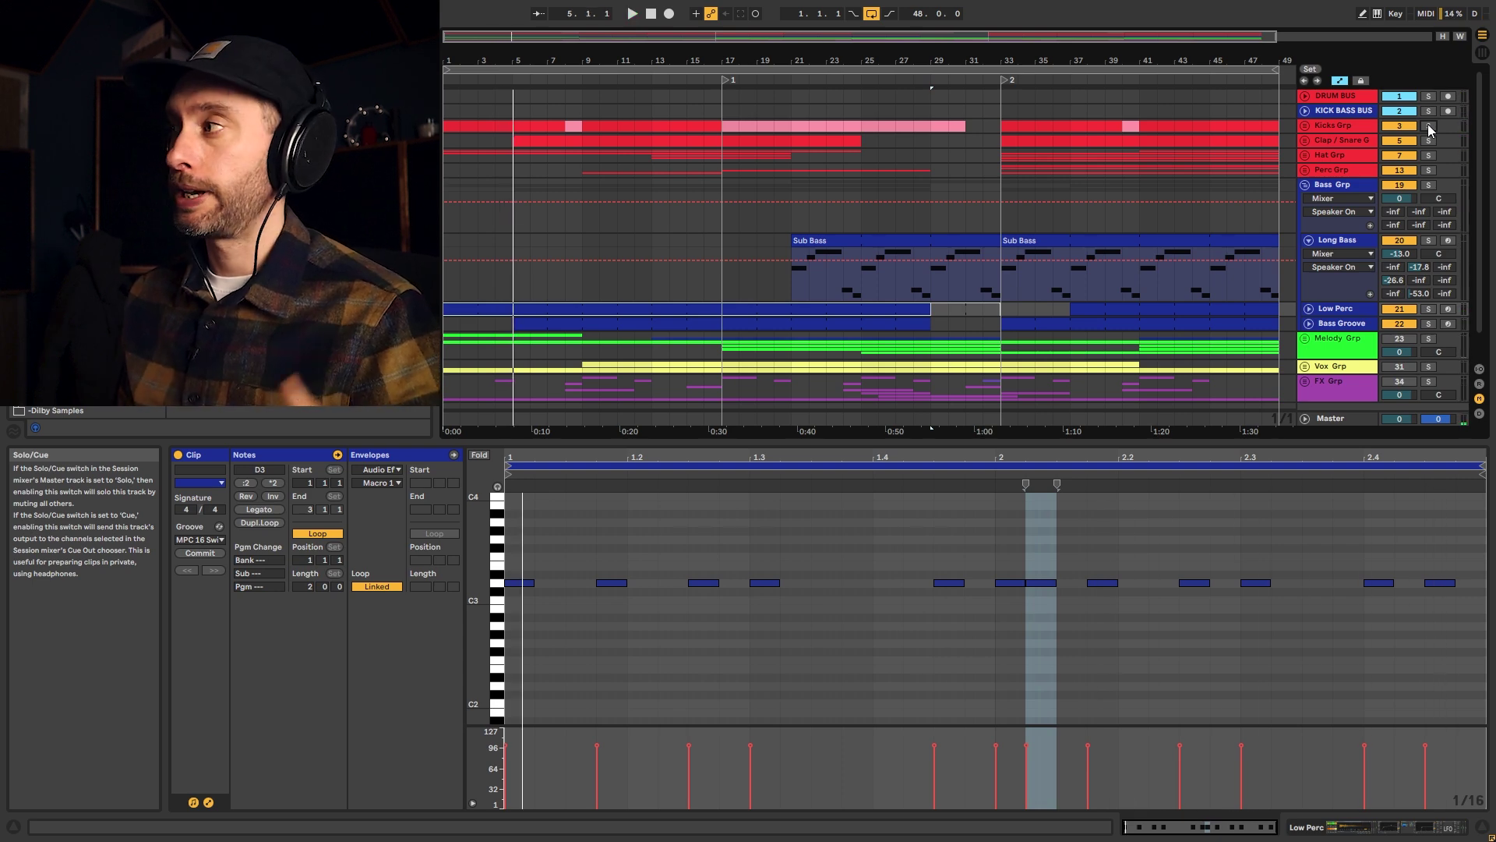
double_click(1357, 315)
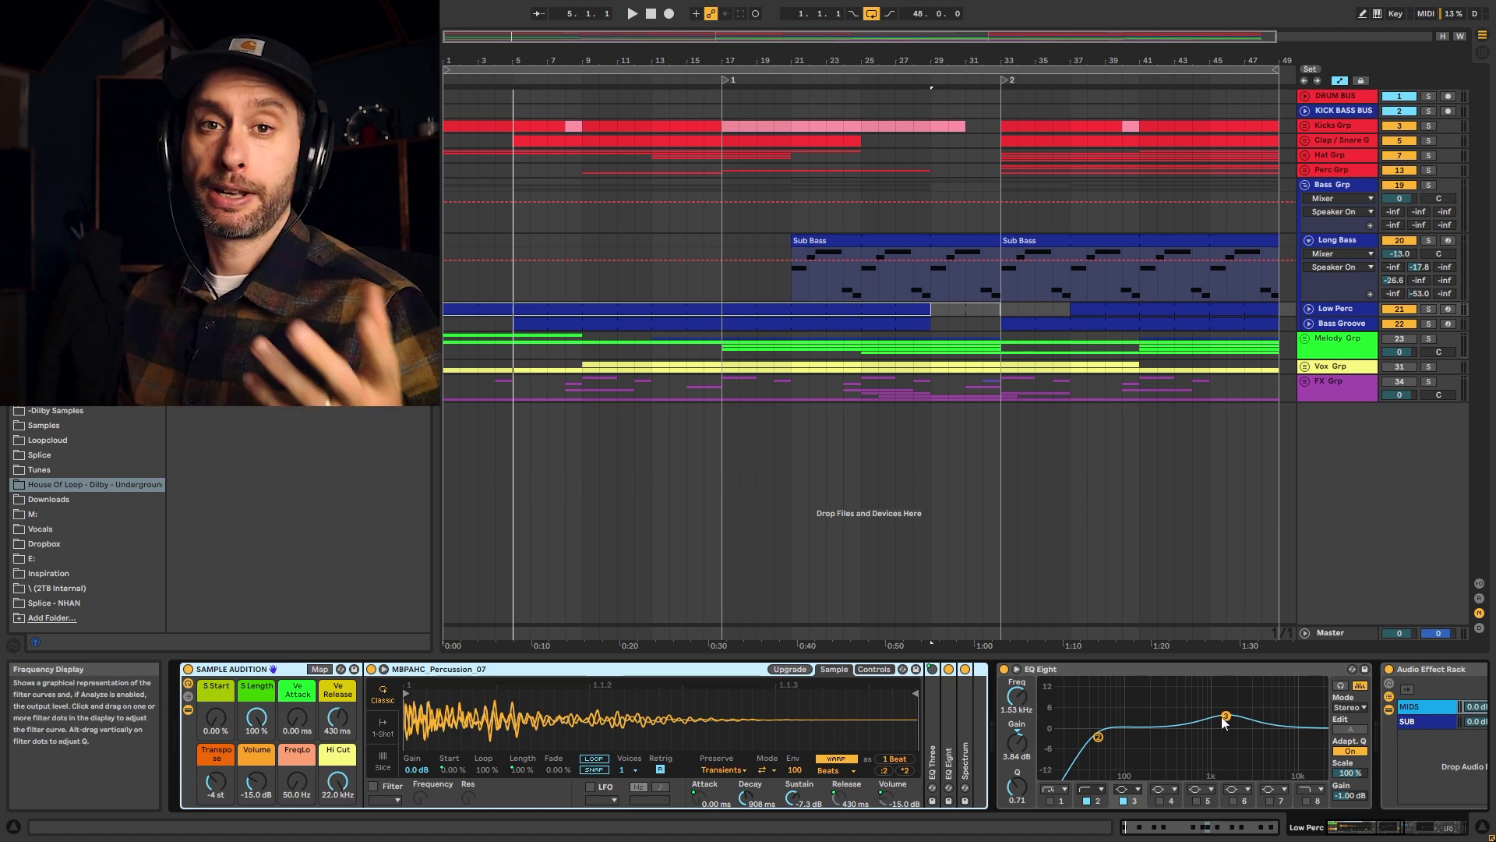
Select and unfold Bass Groove at bar 5, and expand its Wavetable device to examine the oscillators, envelopes and modulation matrix.
left_click(1344, 324)
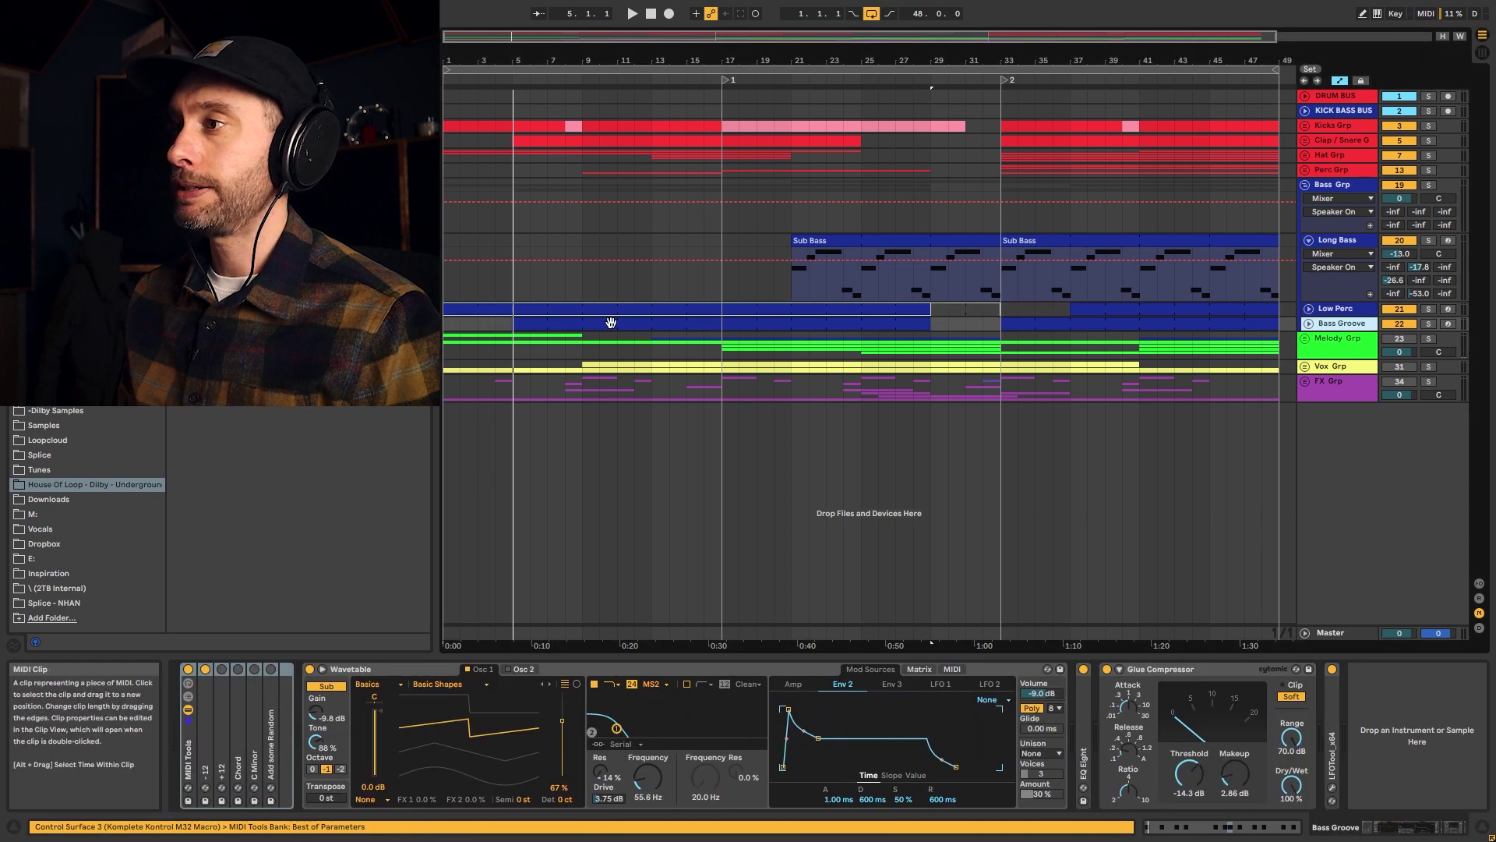
left_click(559, 319)
left_click(1310, 324)
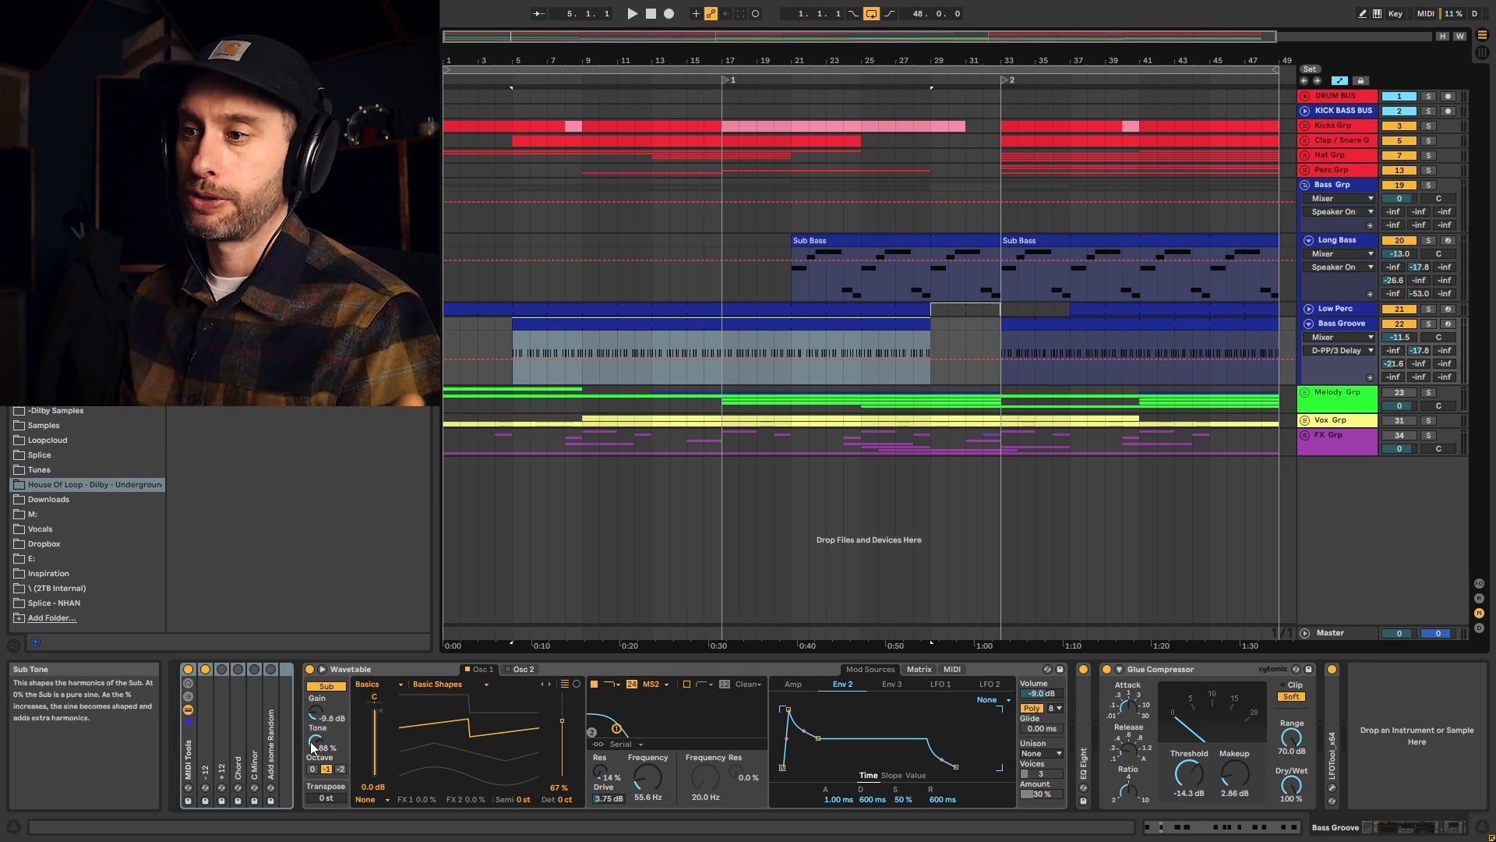
left_click(322, 670)
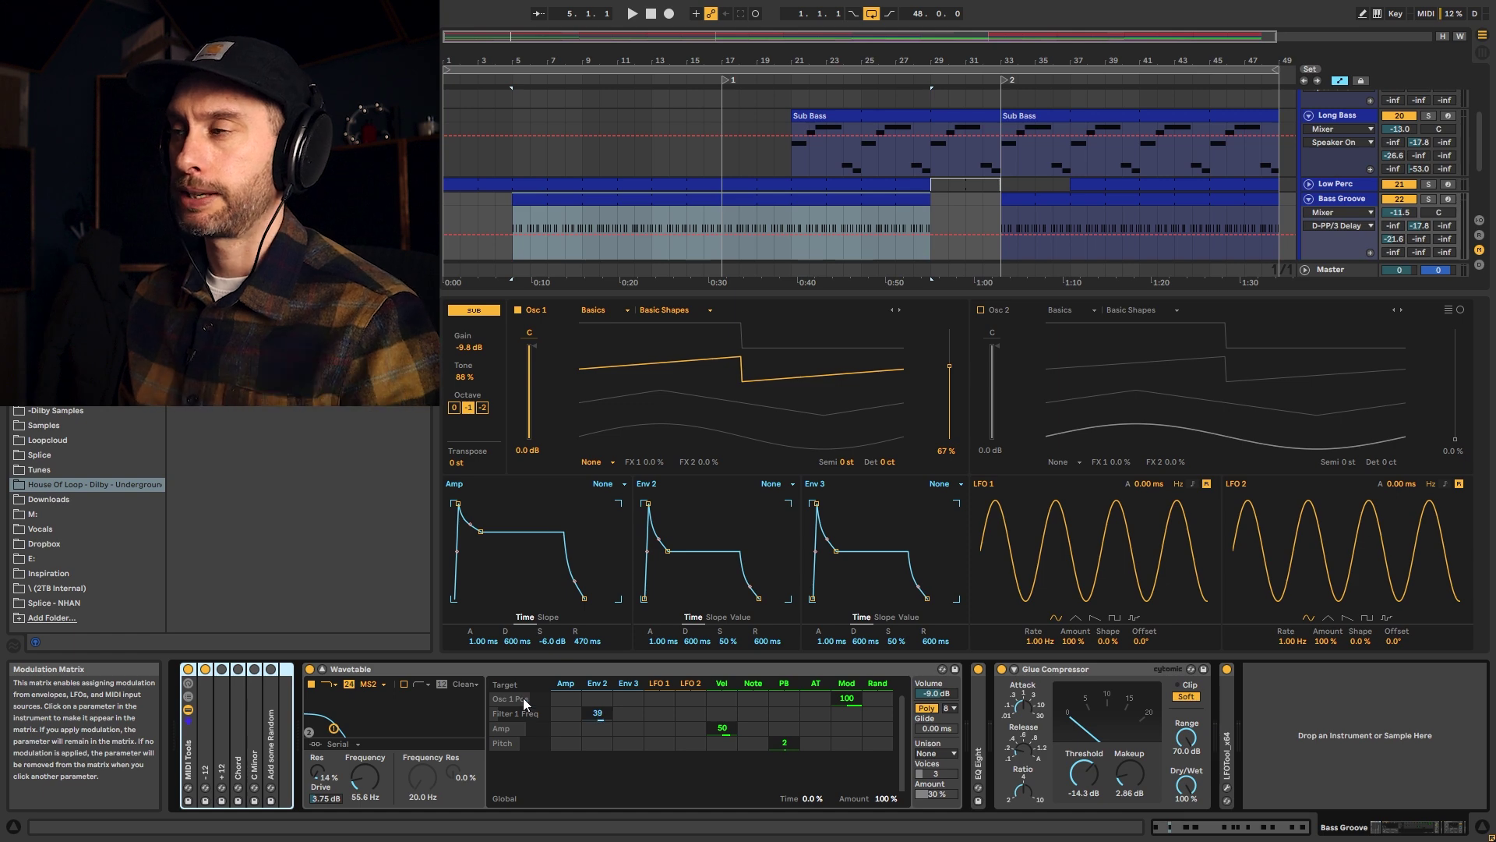
Listen to Bass Groove in solo from bar 5, toggling Wavetable's Filter 1, and check its D-PP/3 Delay send.
key("space")
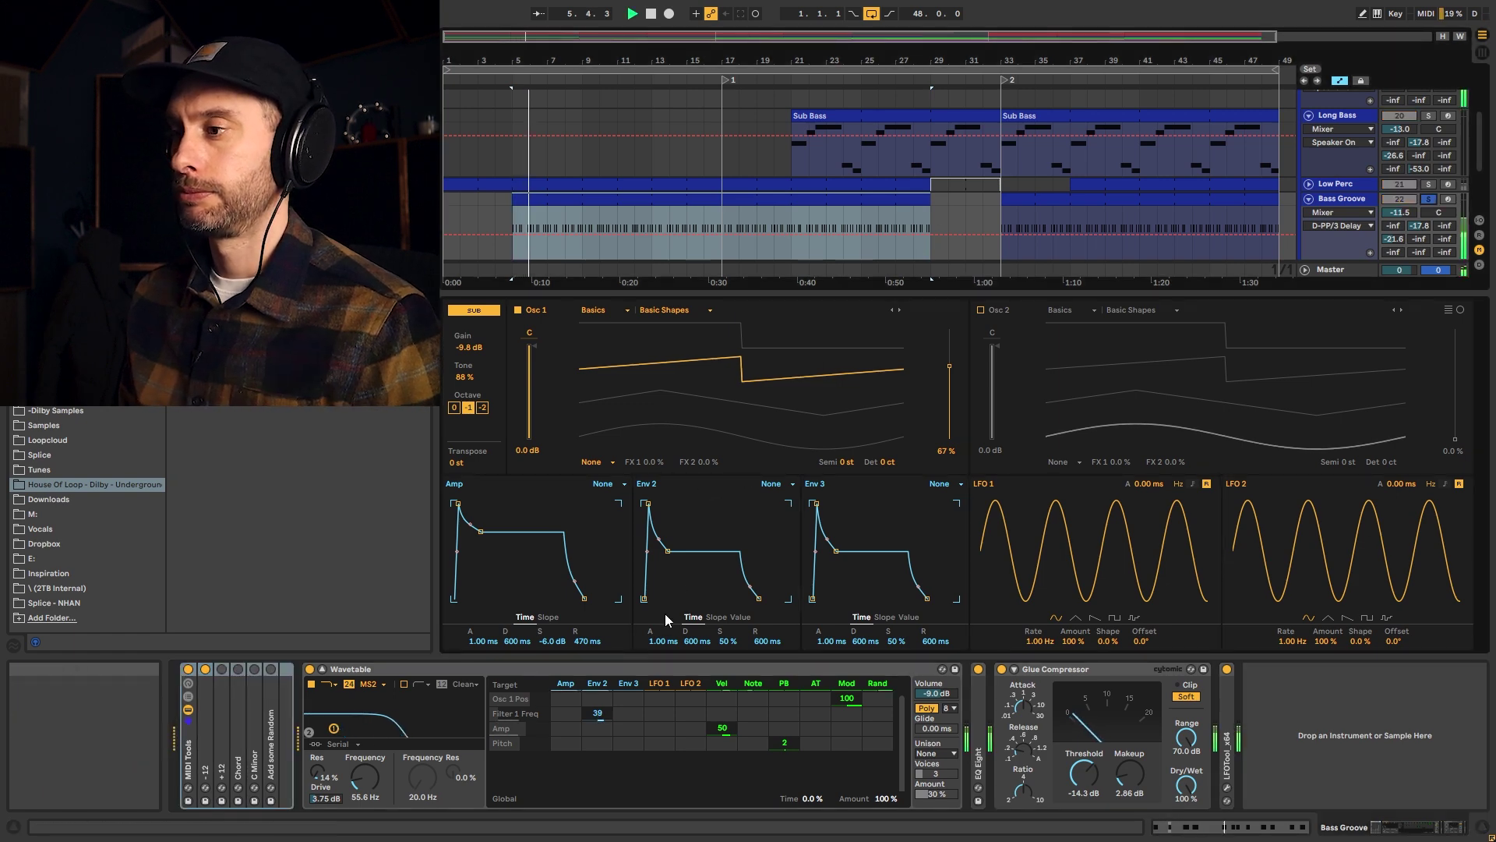
key("space")
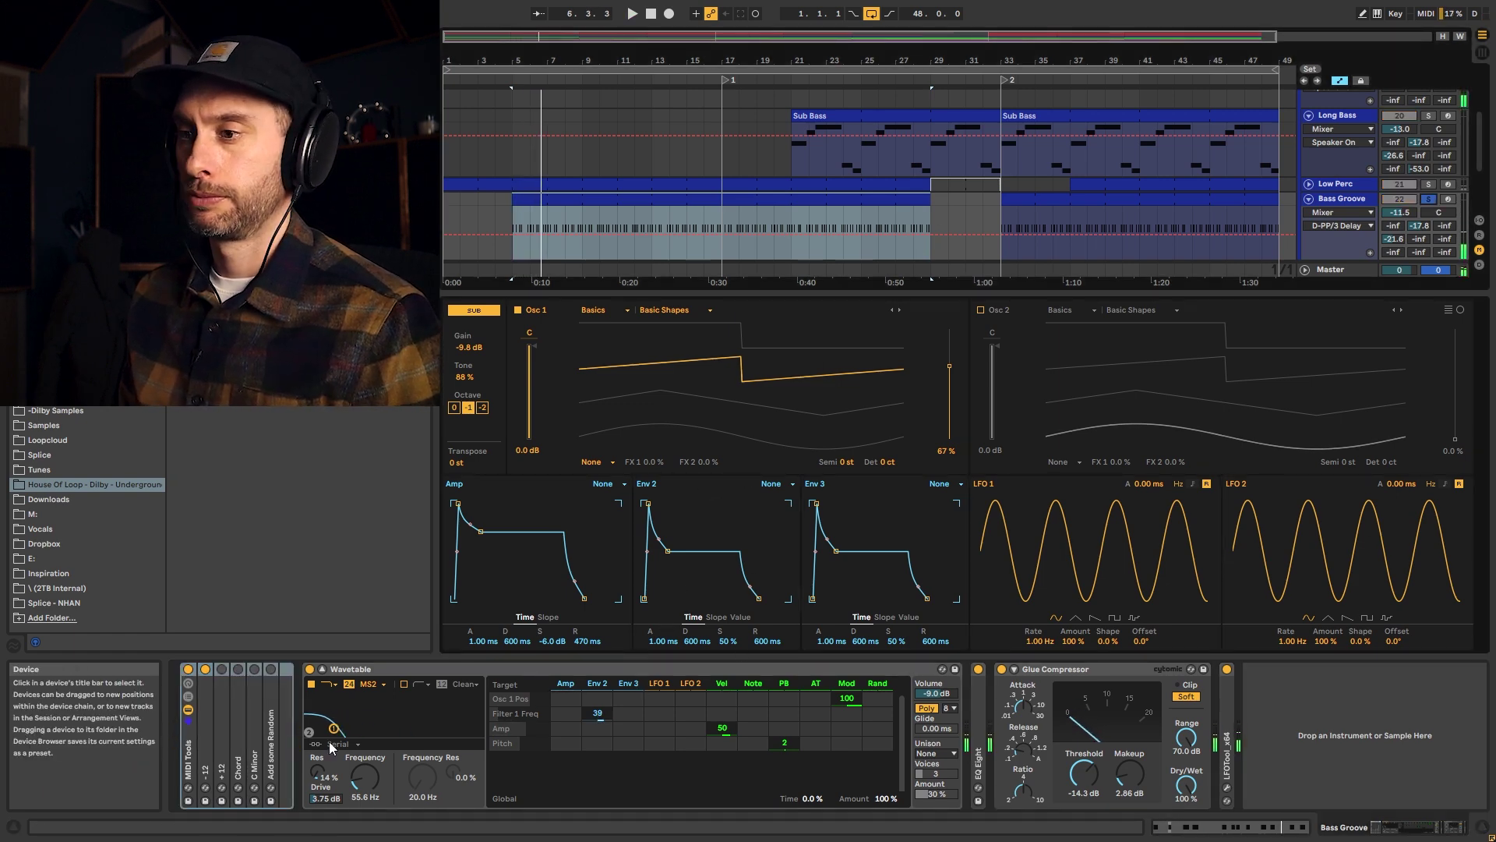
left_click(310, 685)
key("space")
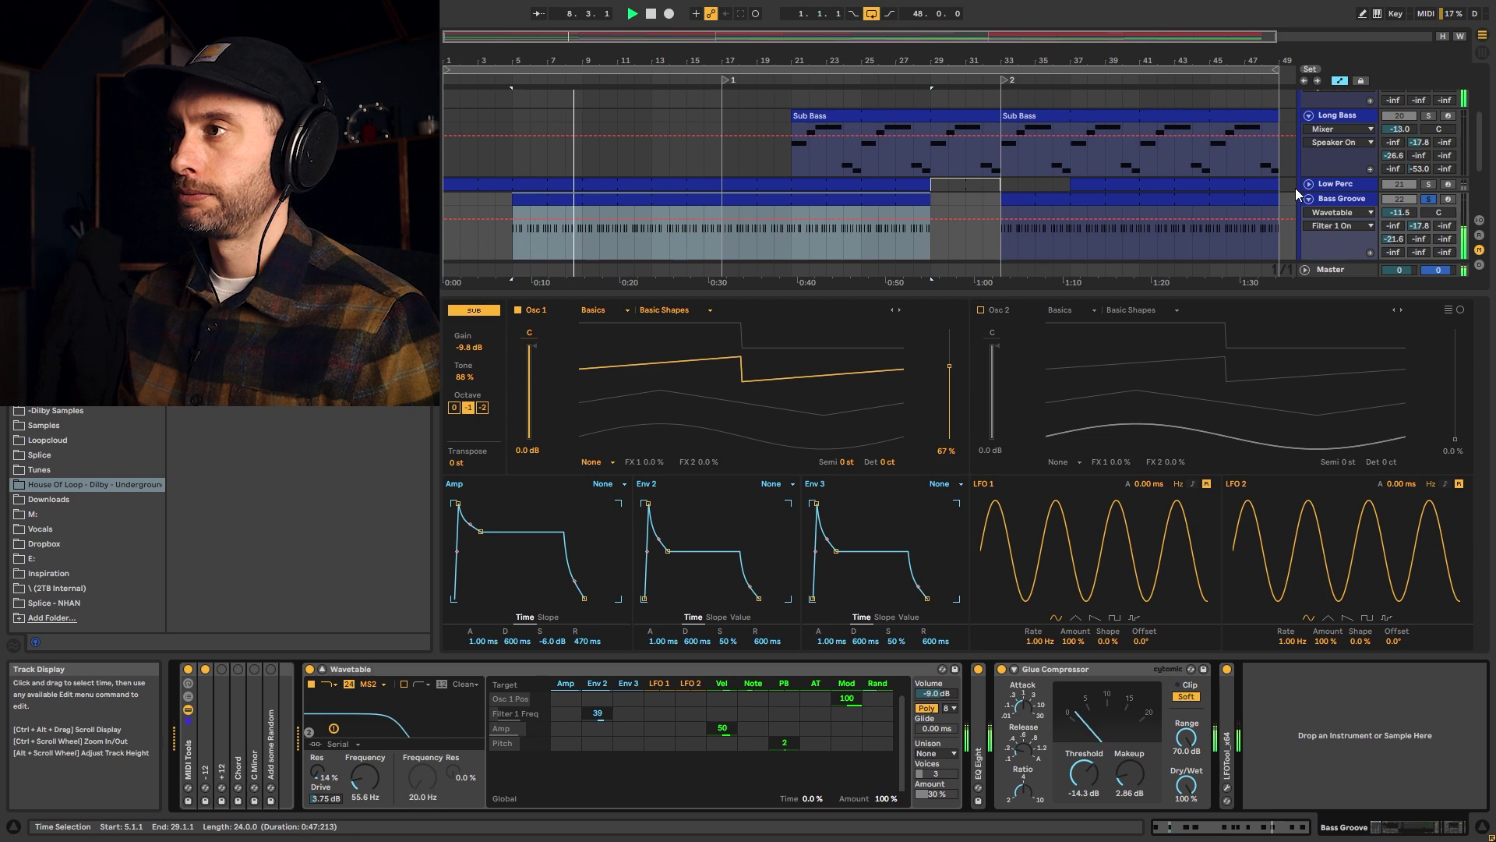
left_click(1420, 228)
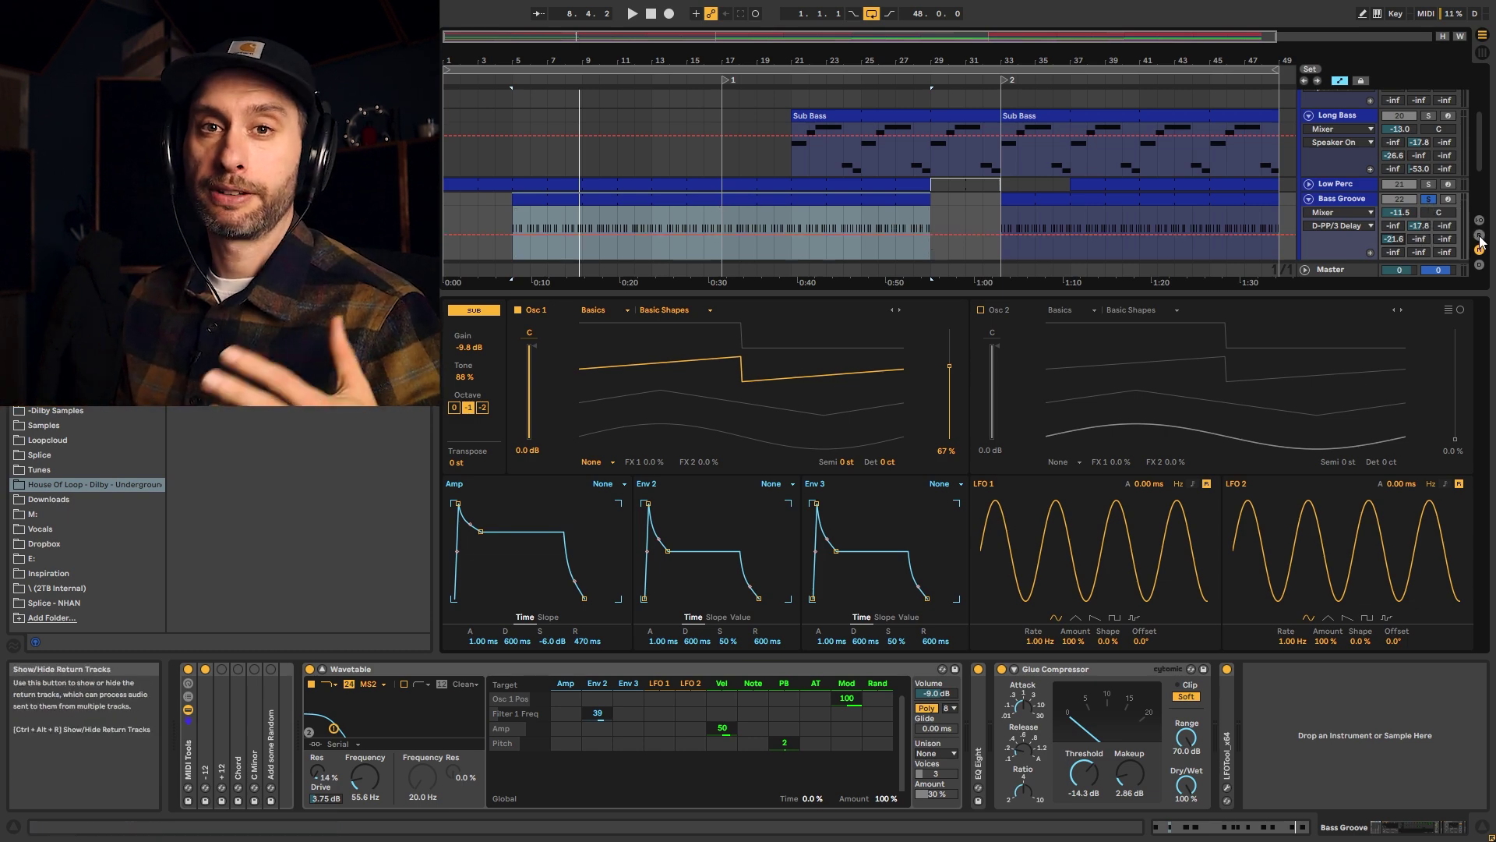
left_click(322, 669)
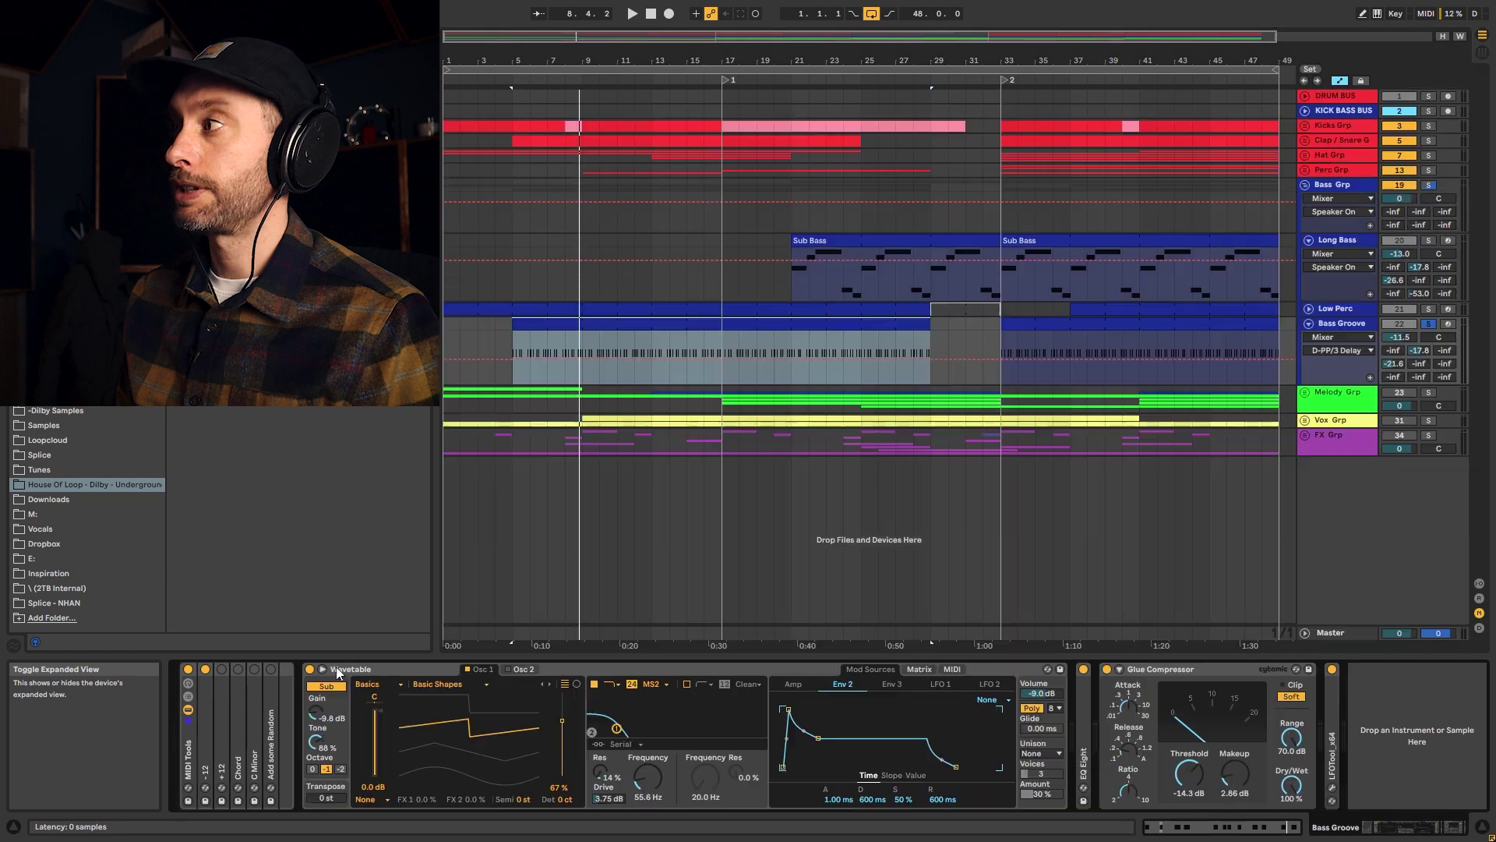
Display Low Perc's Audio Effect Rack and examine the devices of its MIDS and SUB chains.
left_click(629, 308)
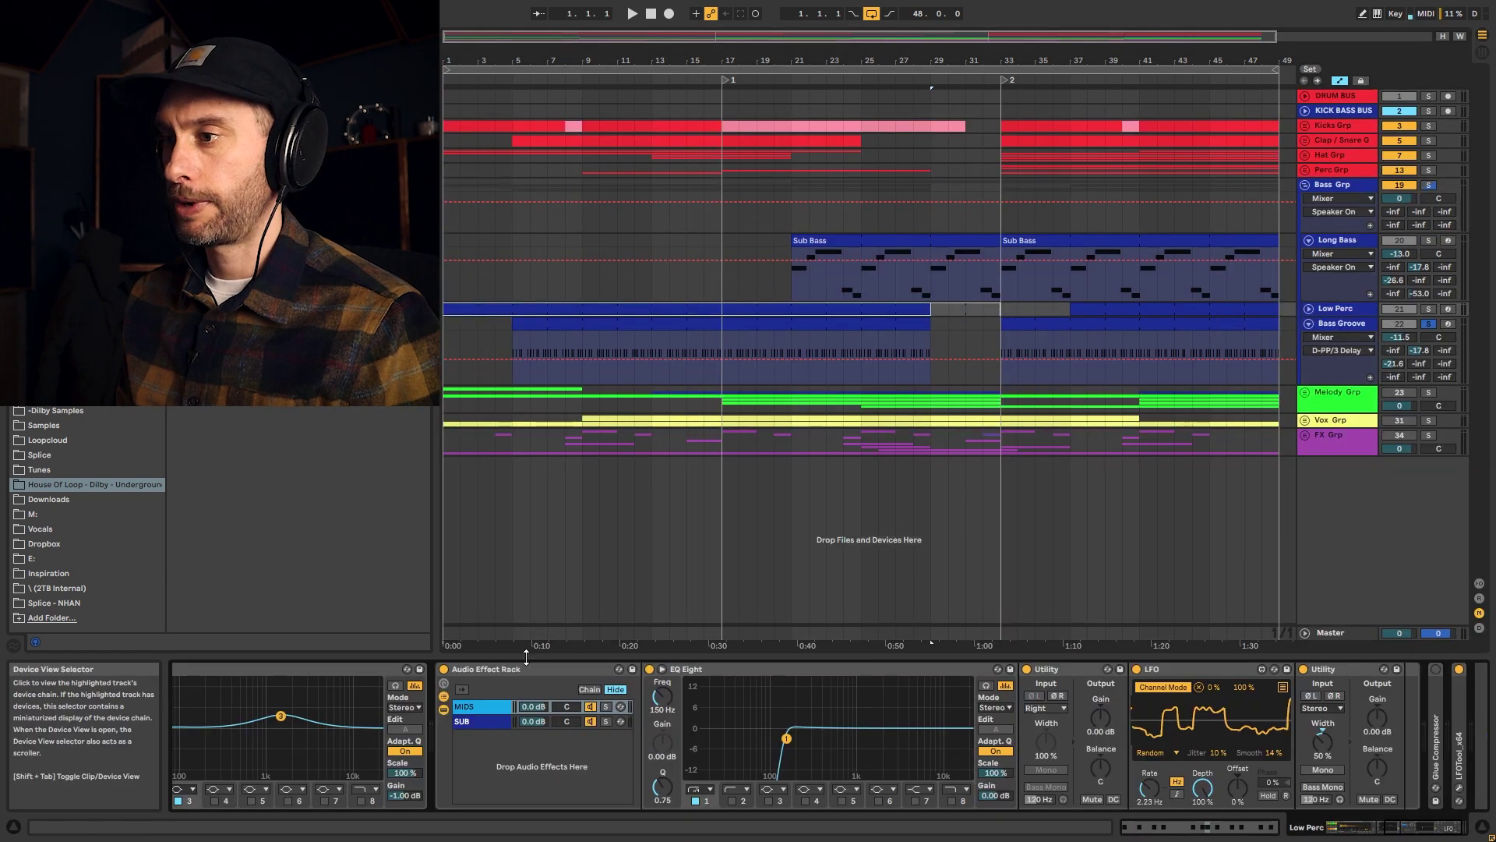
left_click(505, 669)
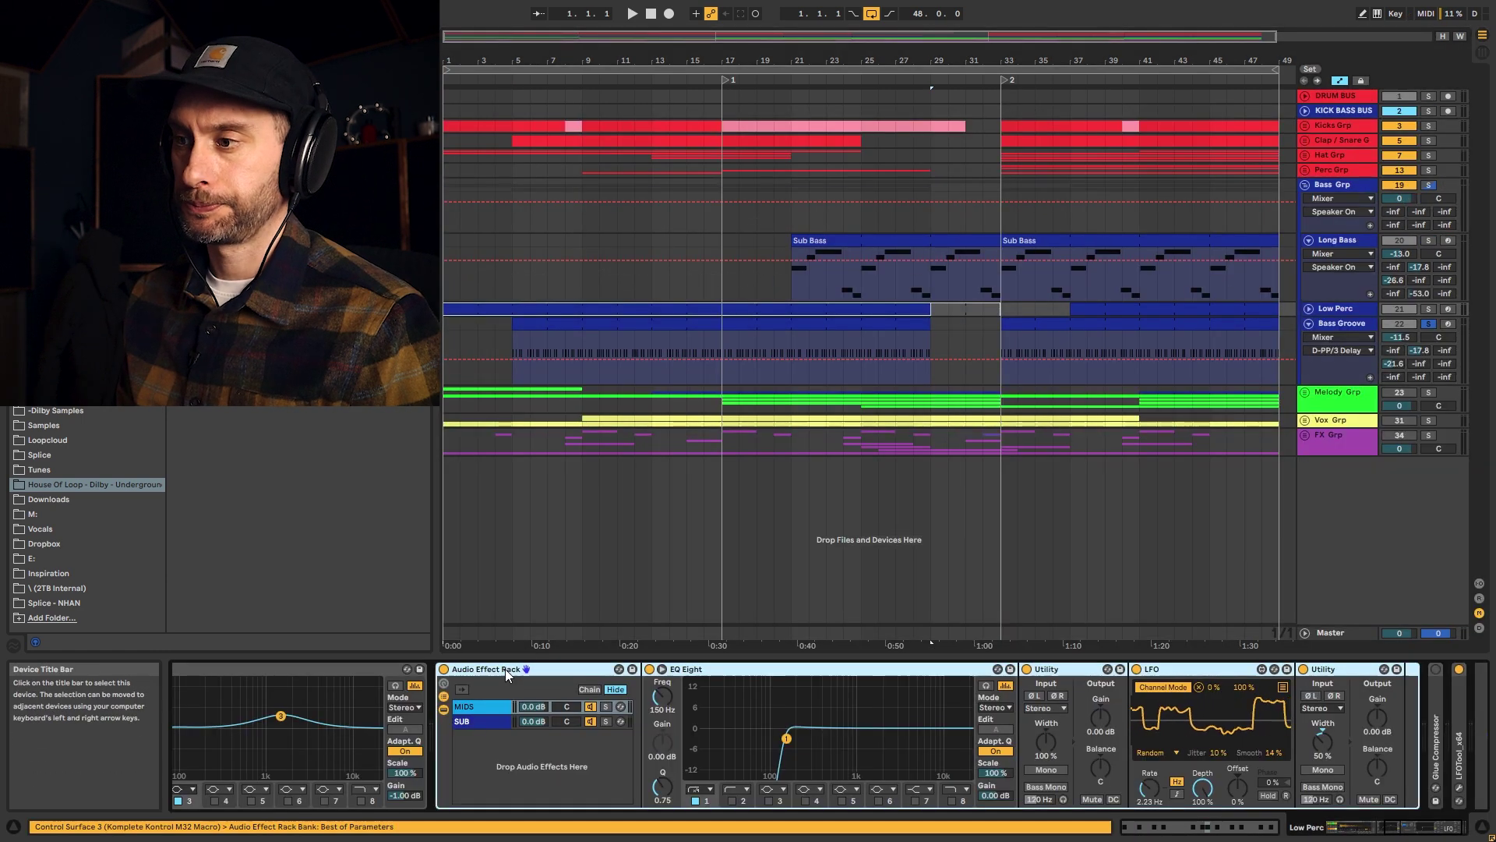
left_click(483, 720)
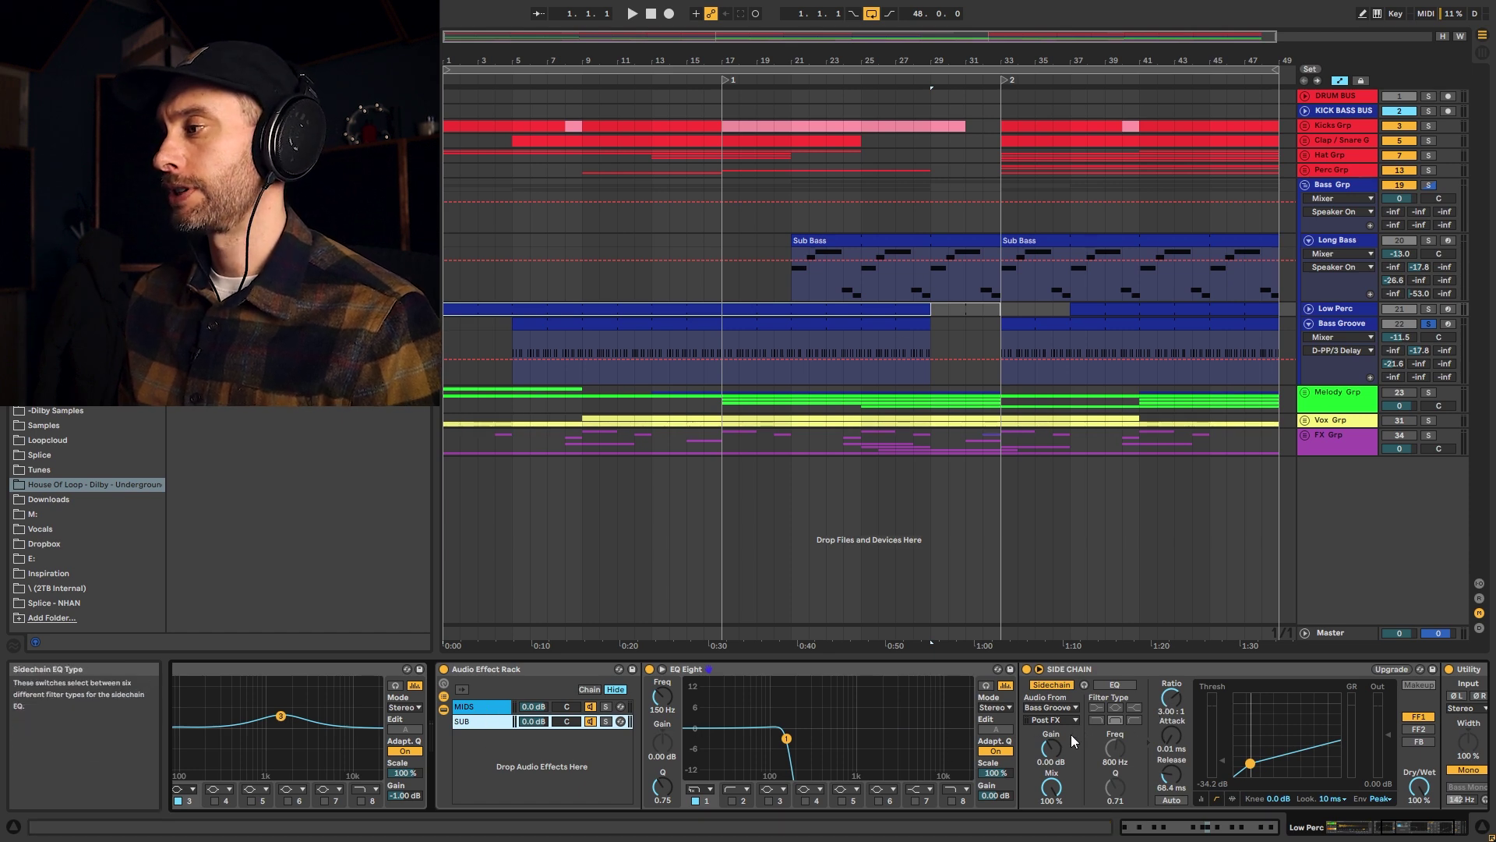
Unfold Low Perc and play Bass Groove in solo from bar 5, adding Low Perc to the solo.
left_click(604, 322)
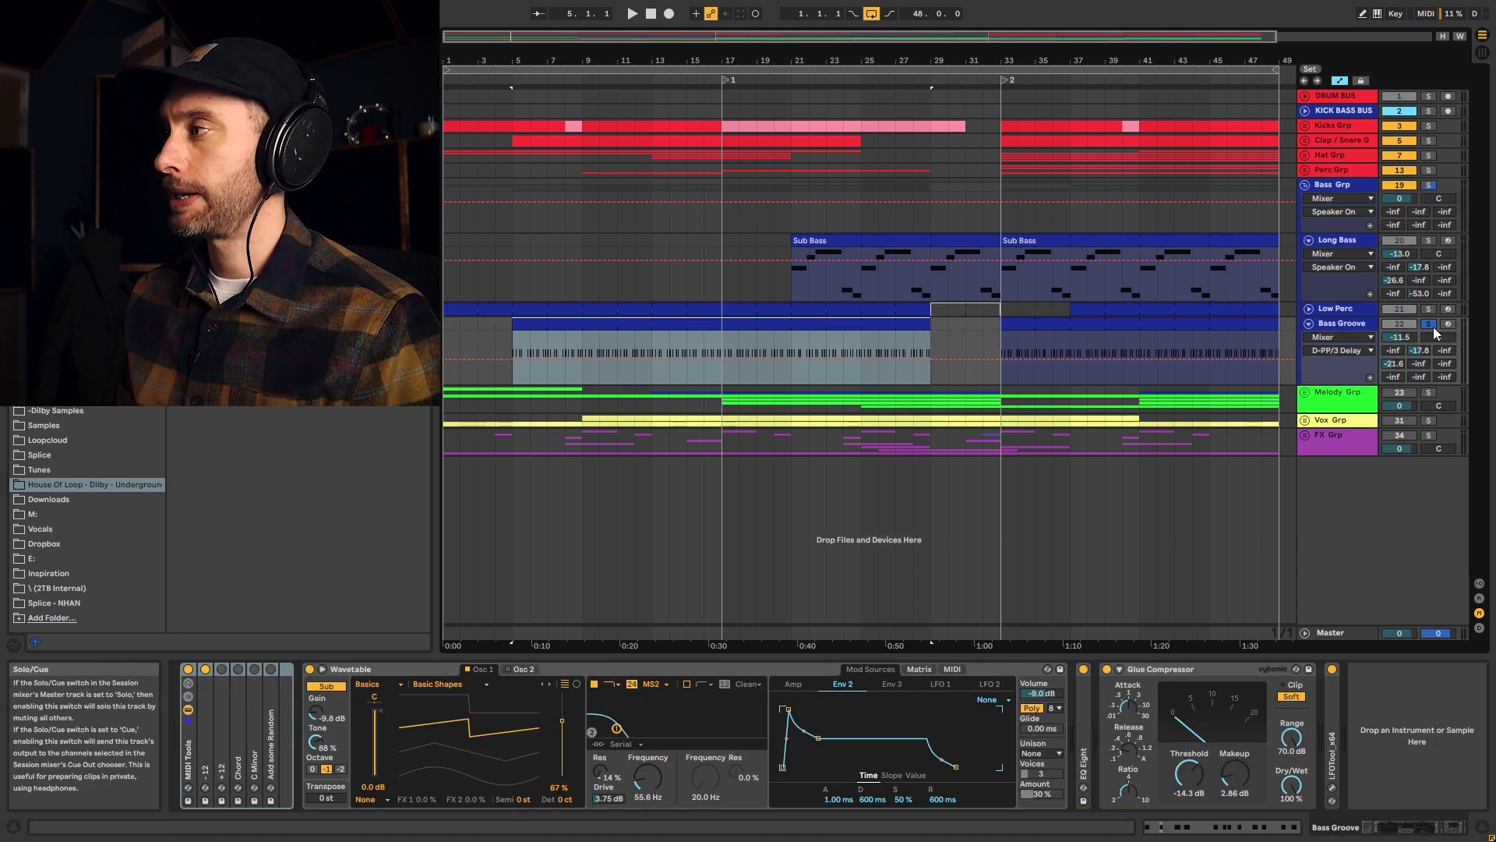
left_click(605, 308)
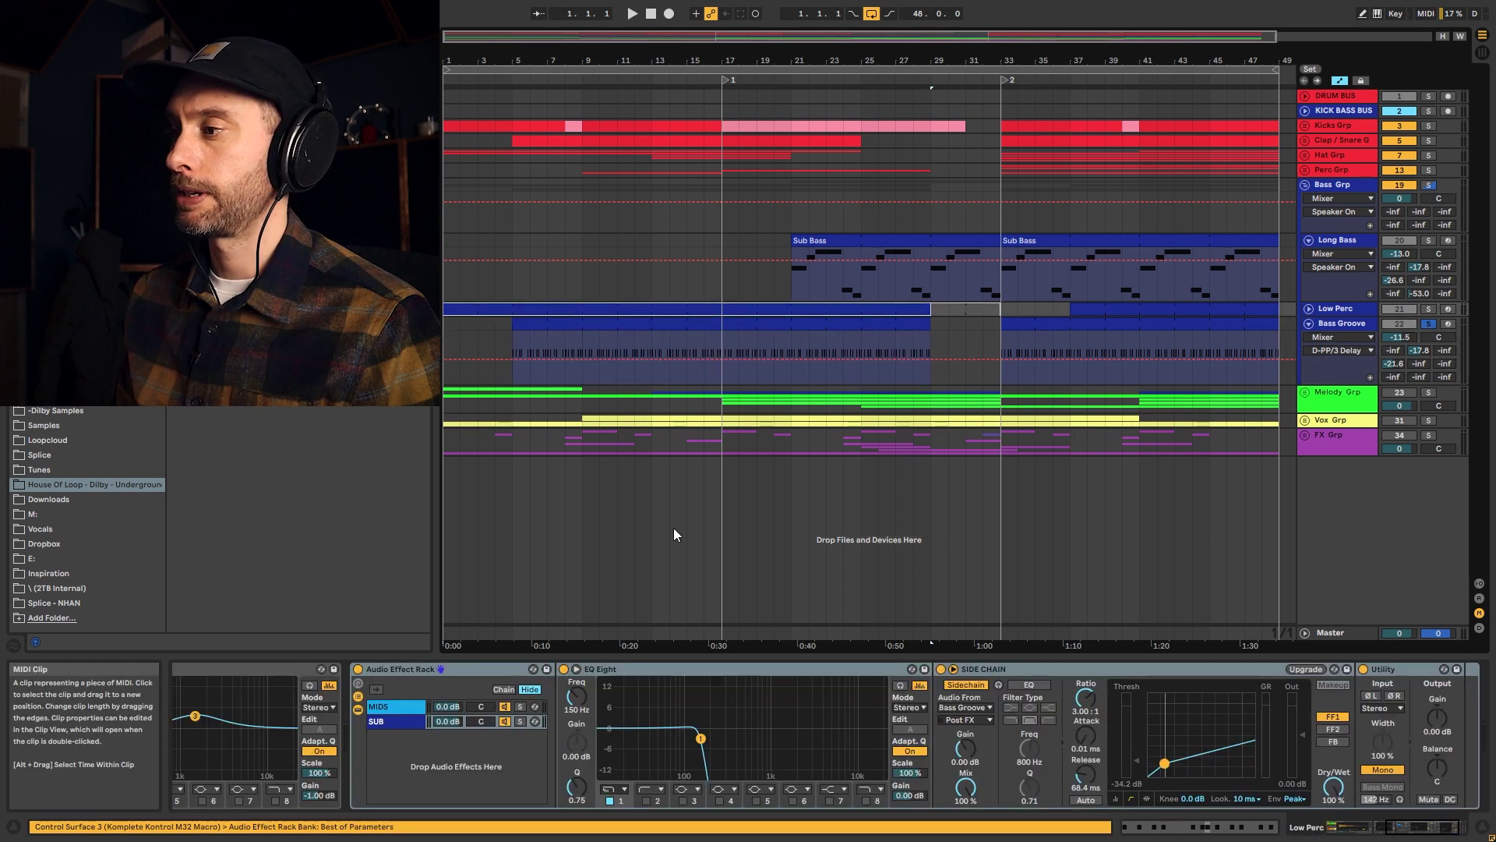
key("space")
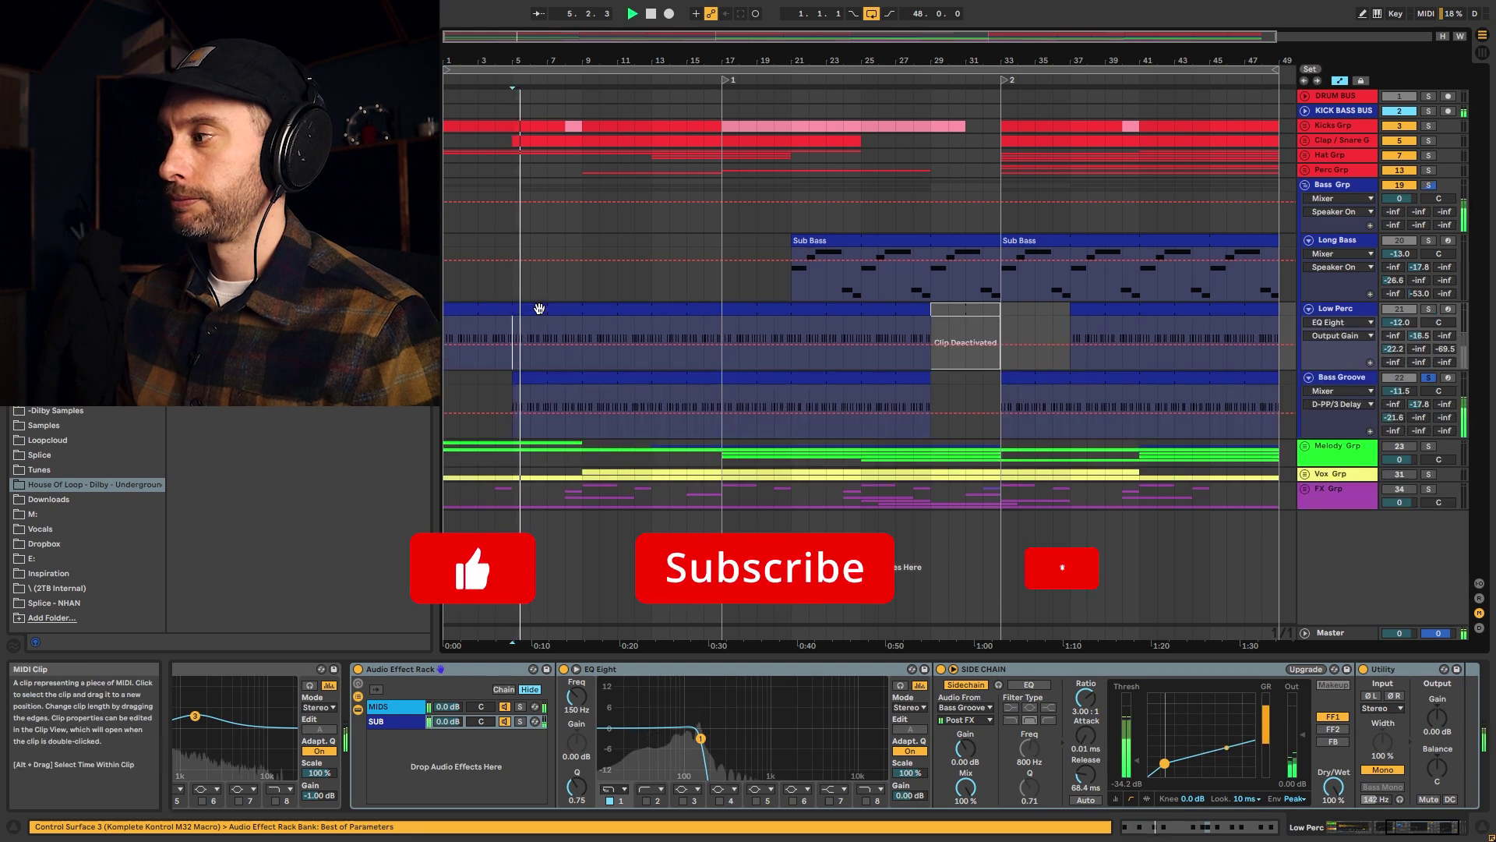
left_click(1429, 309)
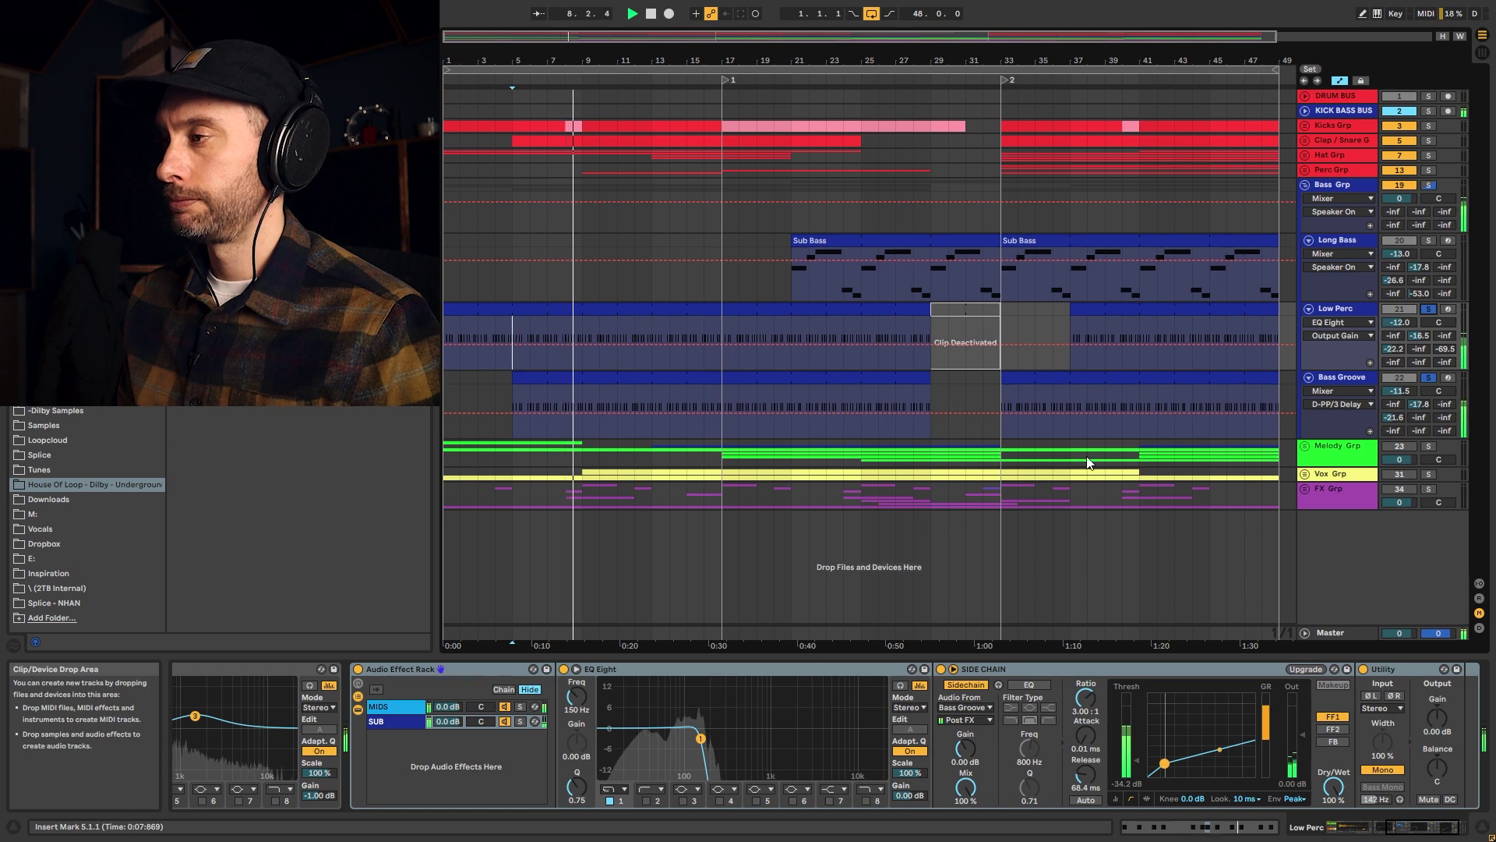
Replay Low Perc with Bass Groove from bar 5, and examine the Utility and LFO devices in Low Perc's MIDS chain and its SUB chain.
key("space")
key("space")
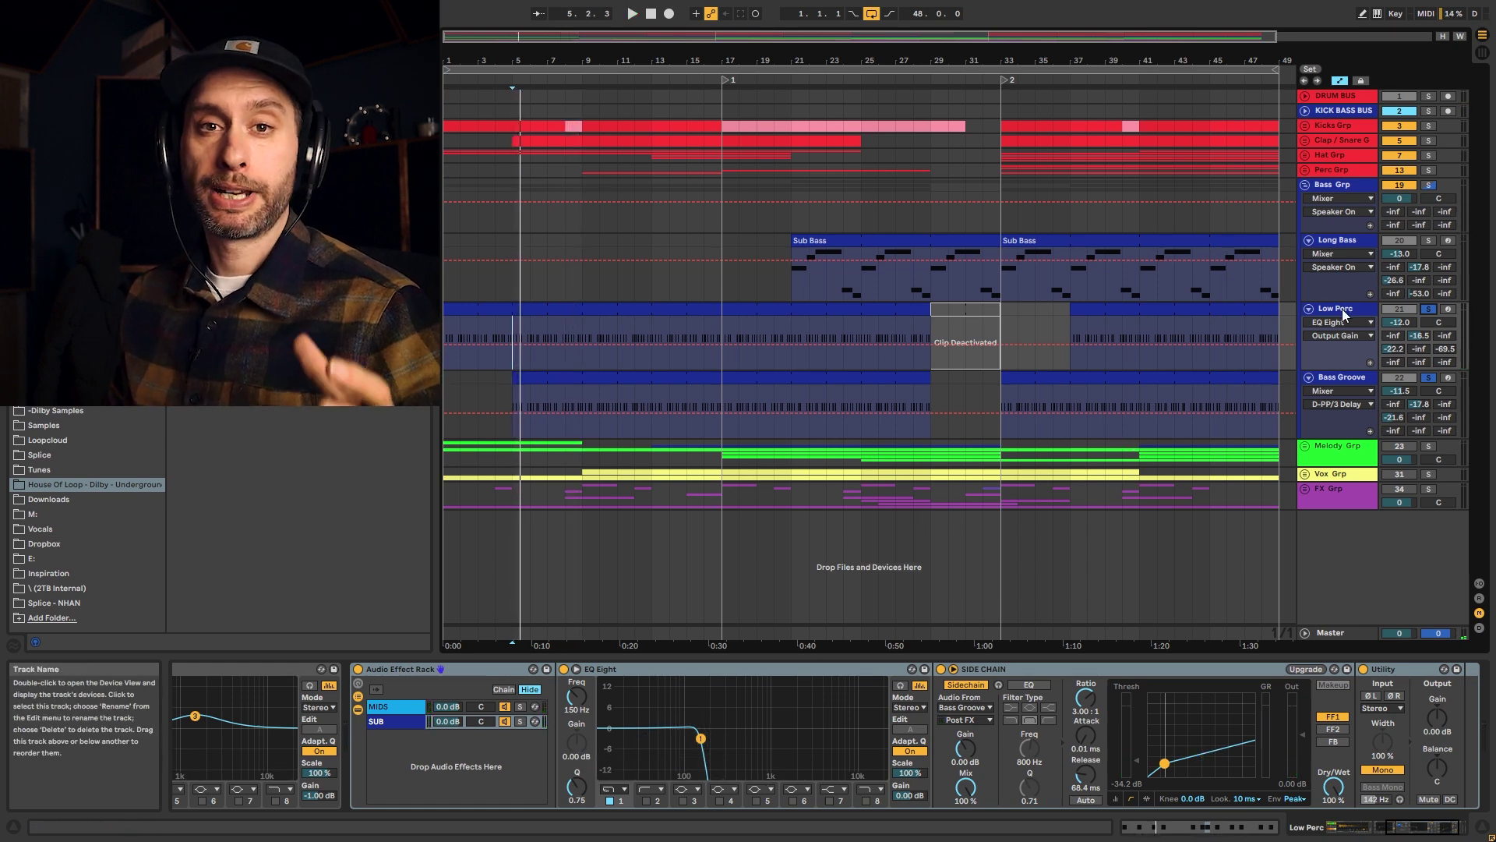
left_click(1344, 314)
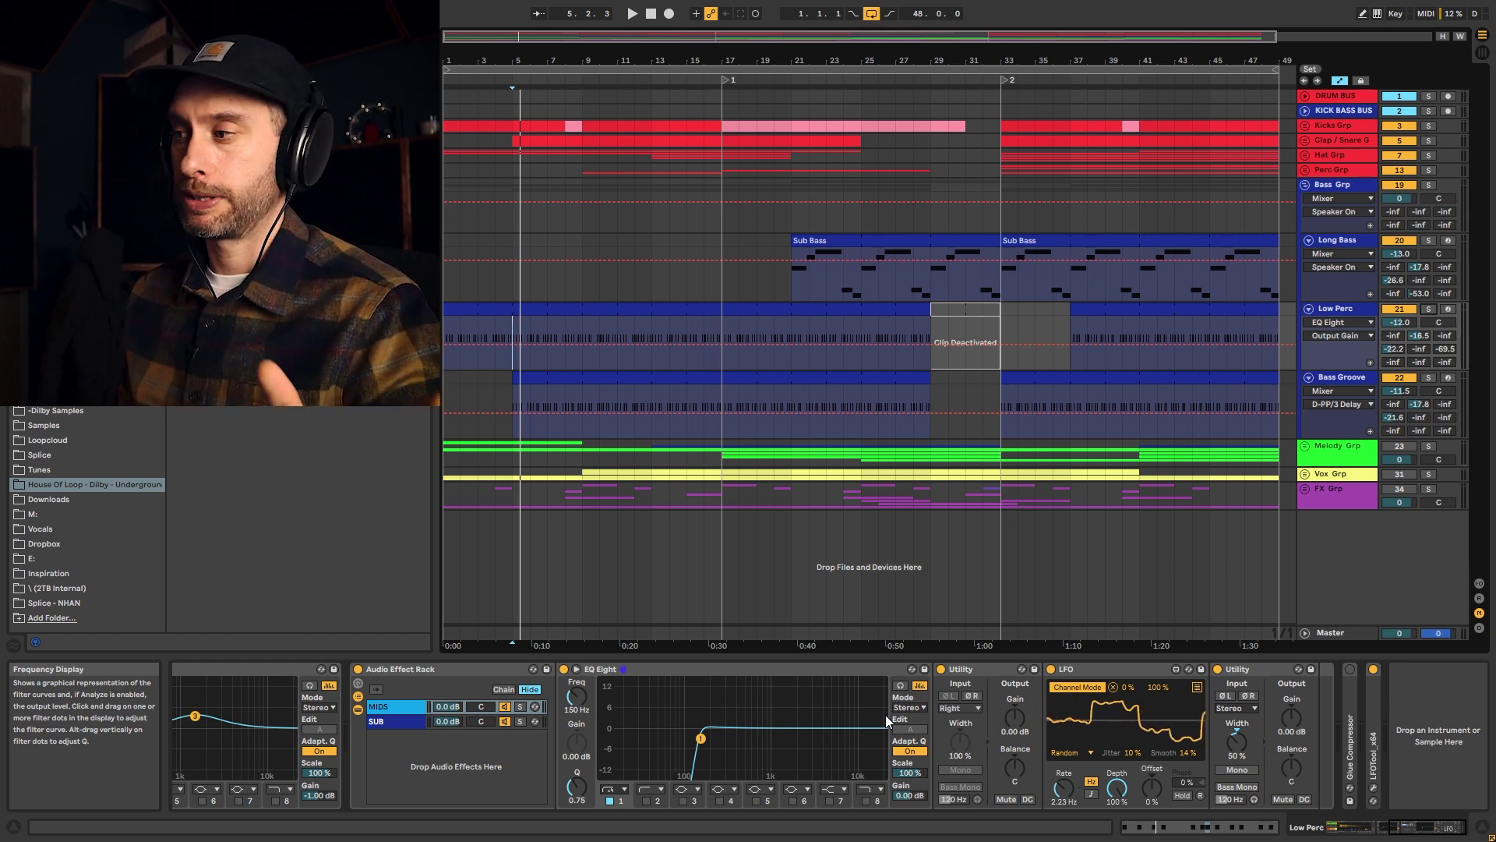
left_click(951, 708)
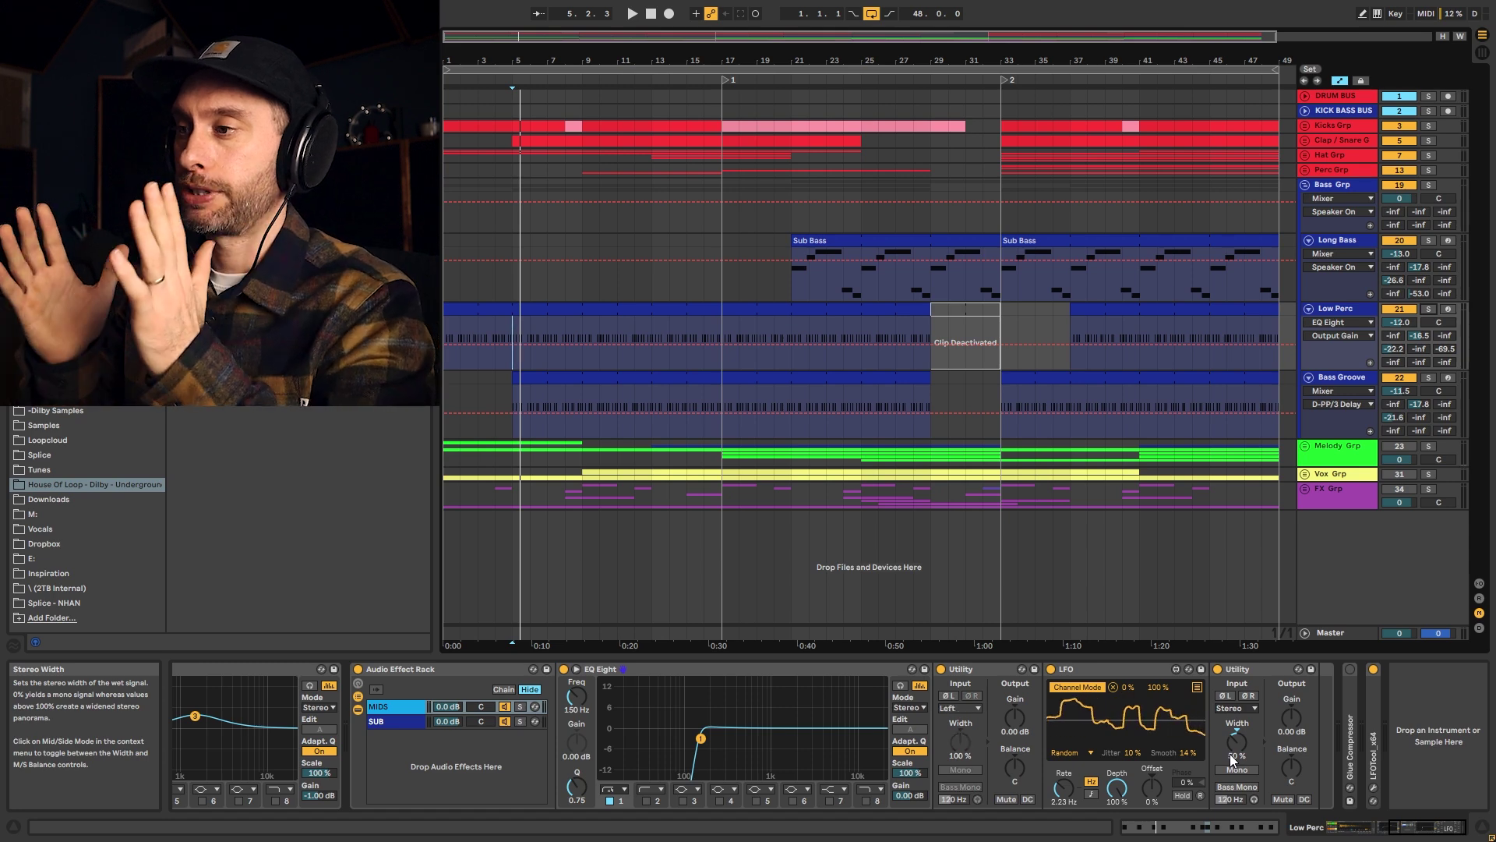
left_click(392, 725)
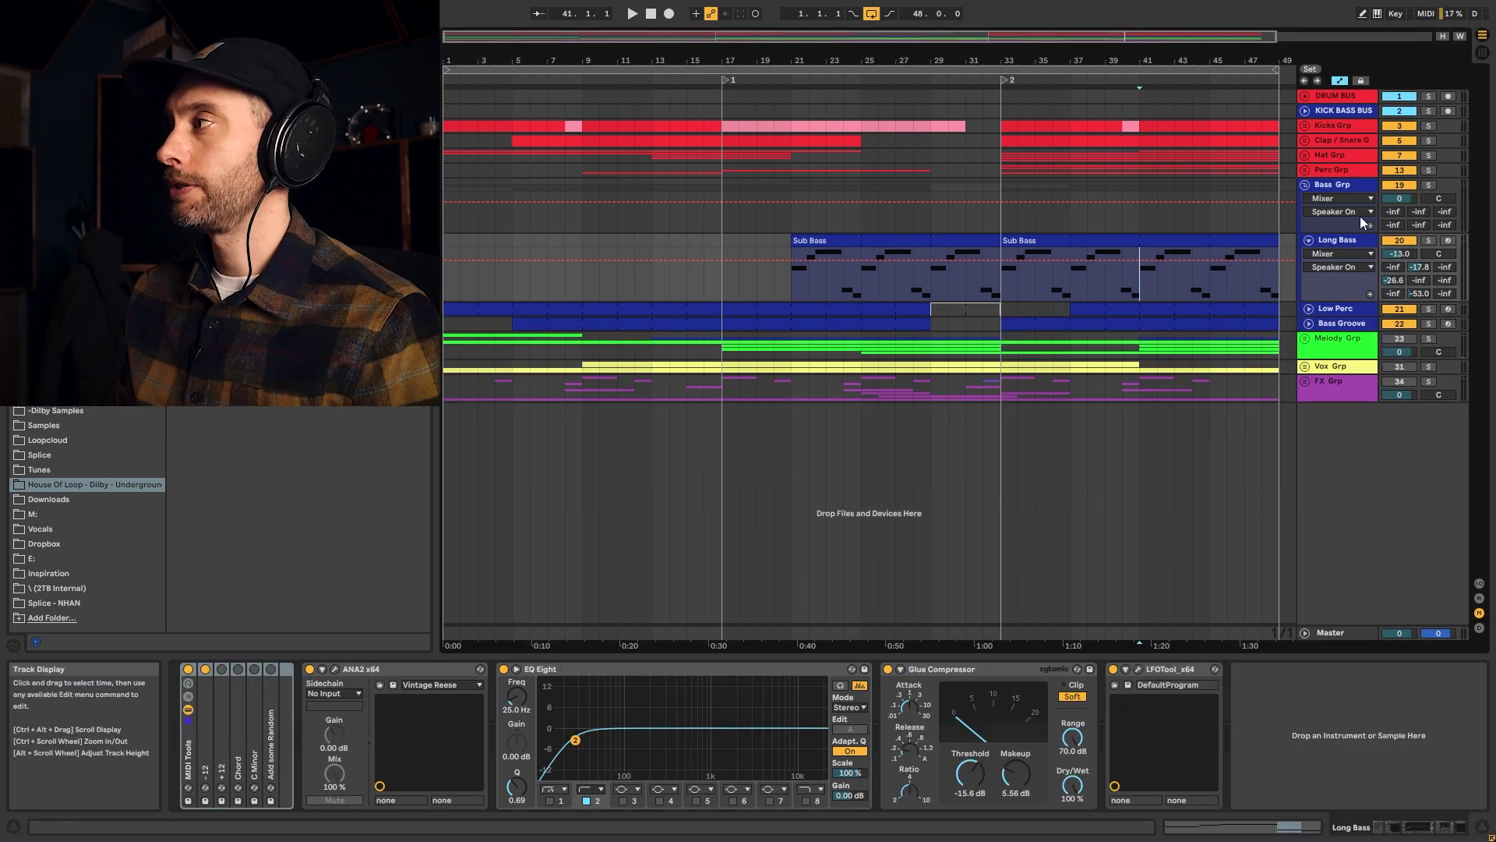
Listen to Long Bass, playing its Sub Bass clip in solo from bar 21, and examine its ANA2 synth patch in the plug-in window.
key("space")
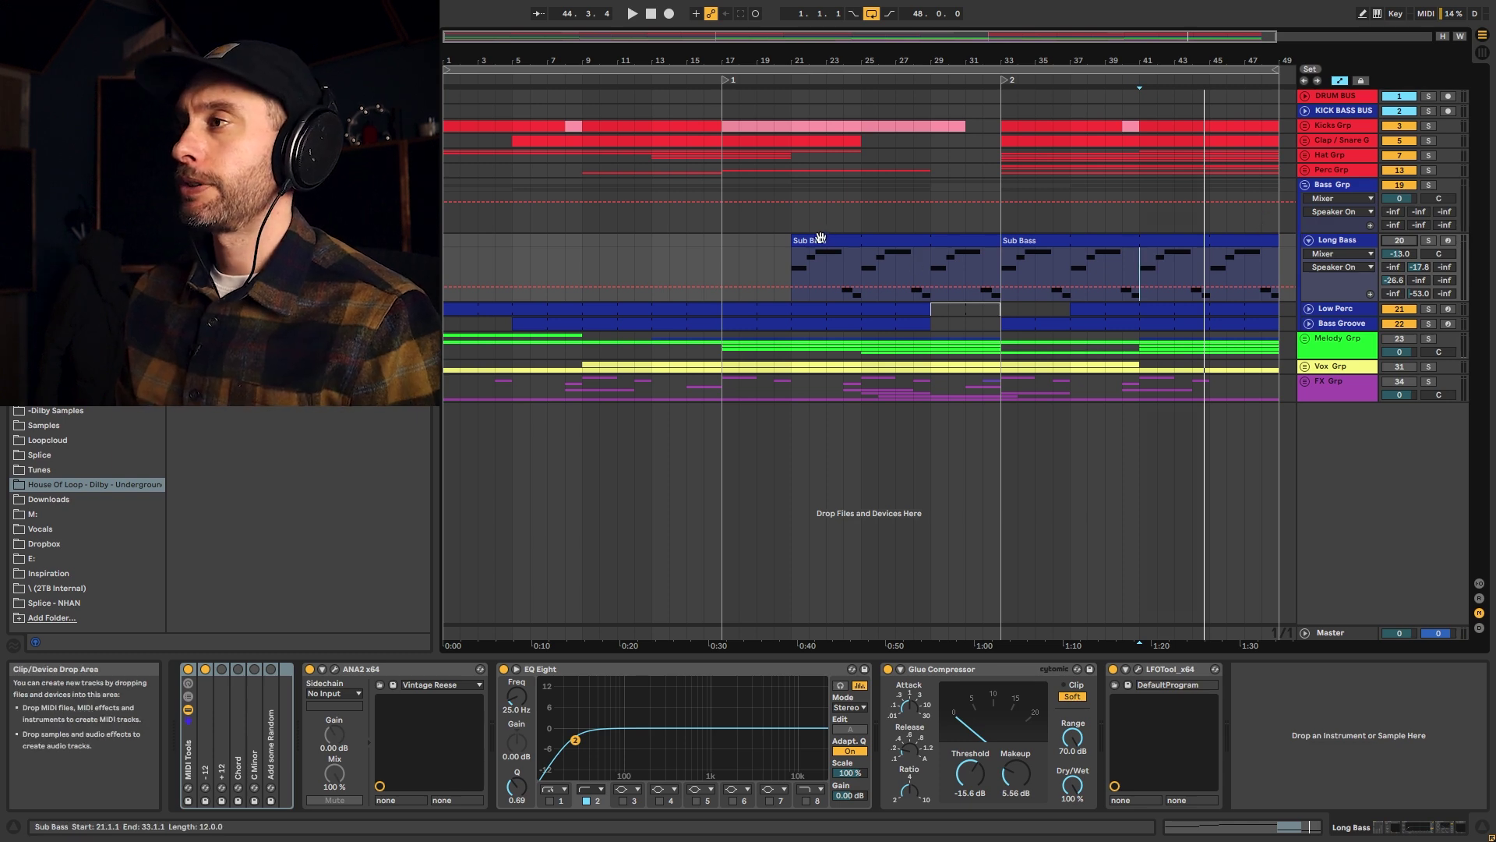
left_click(858, 239)
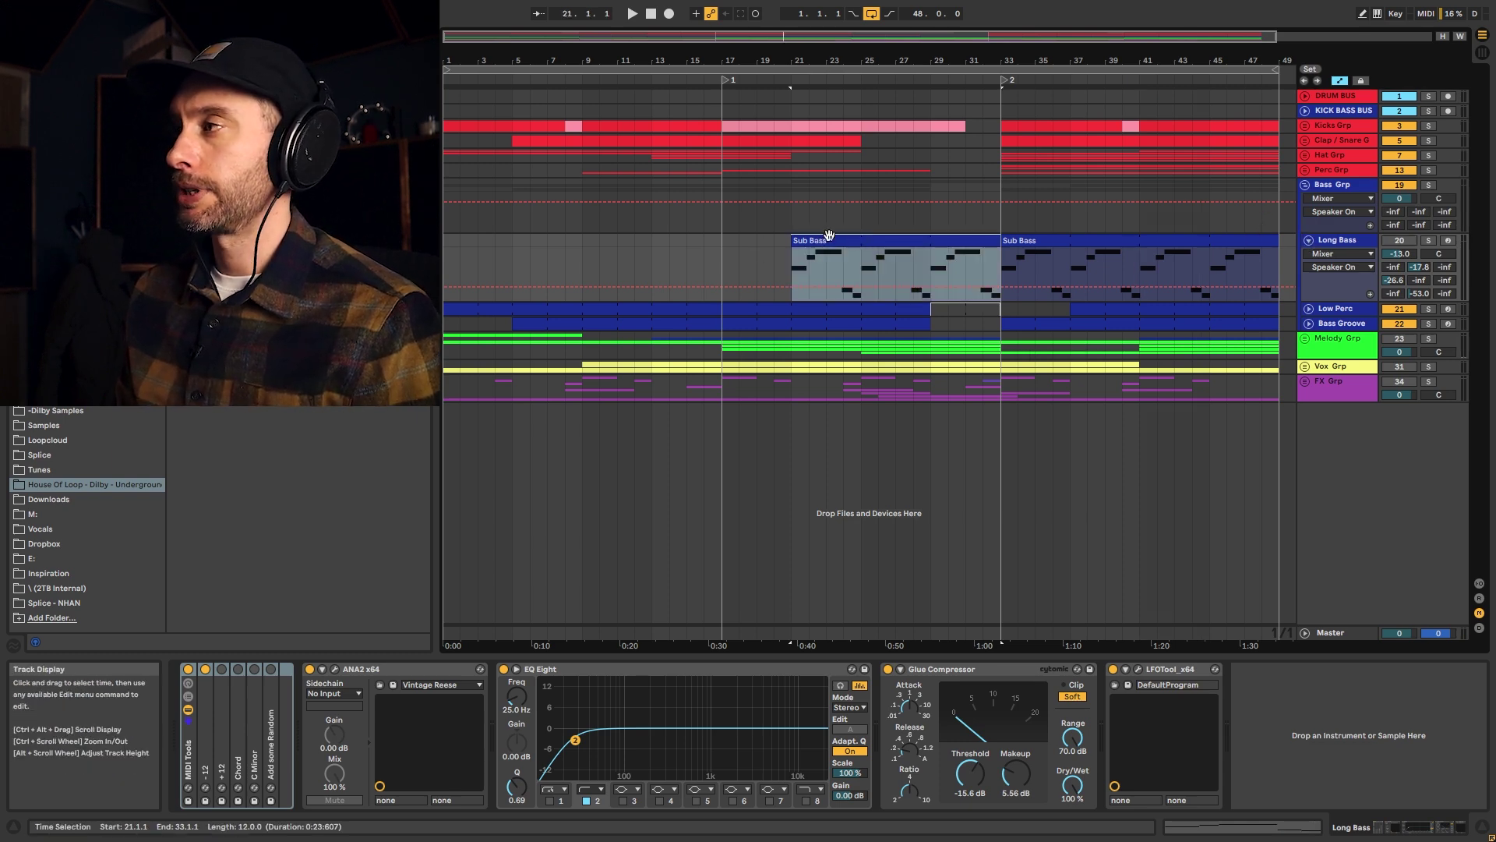
key("space")
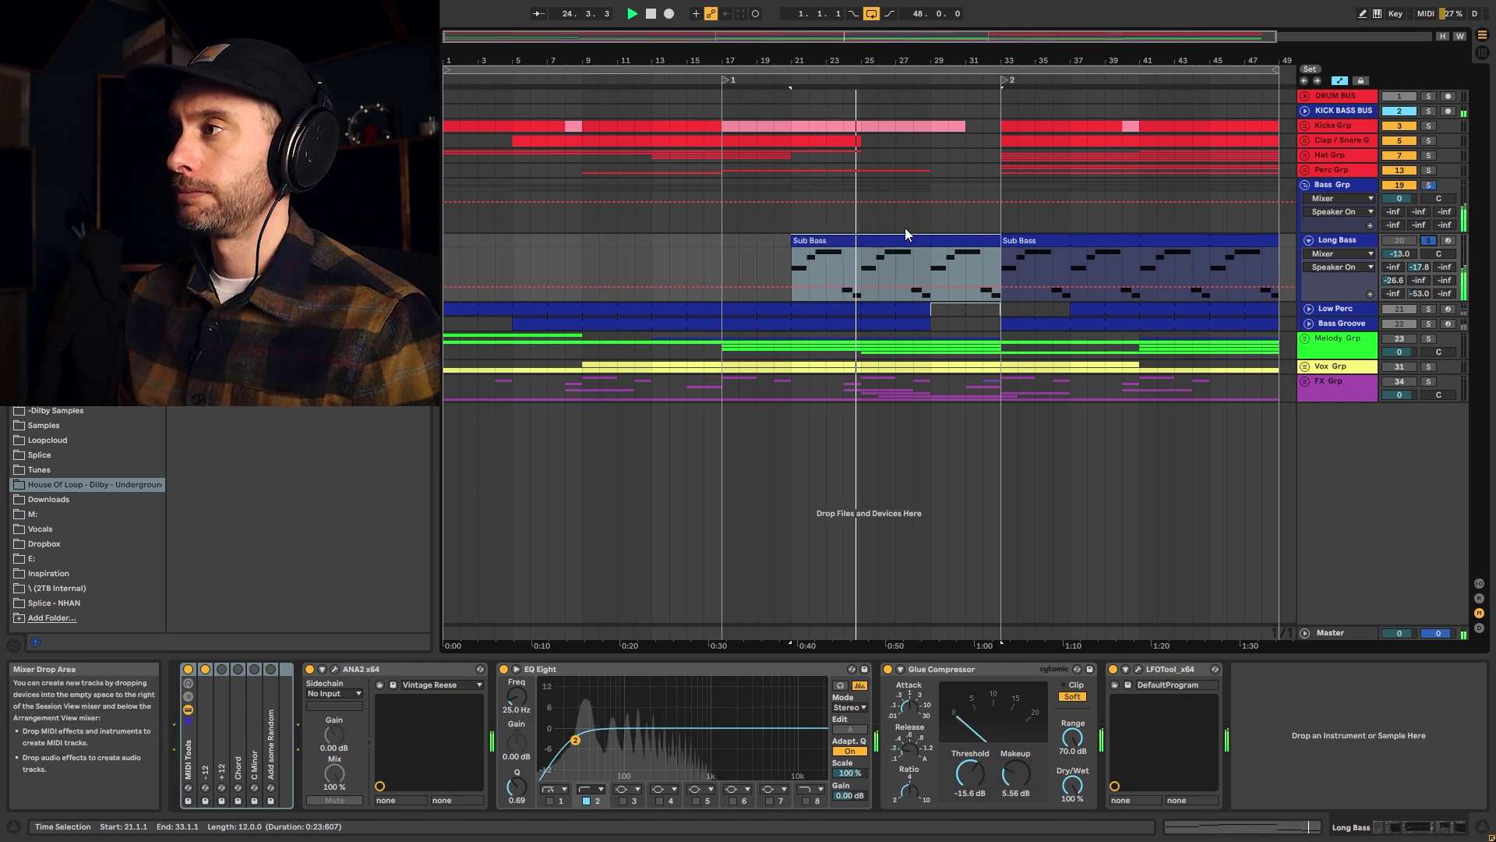
key("space")
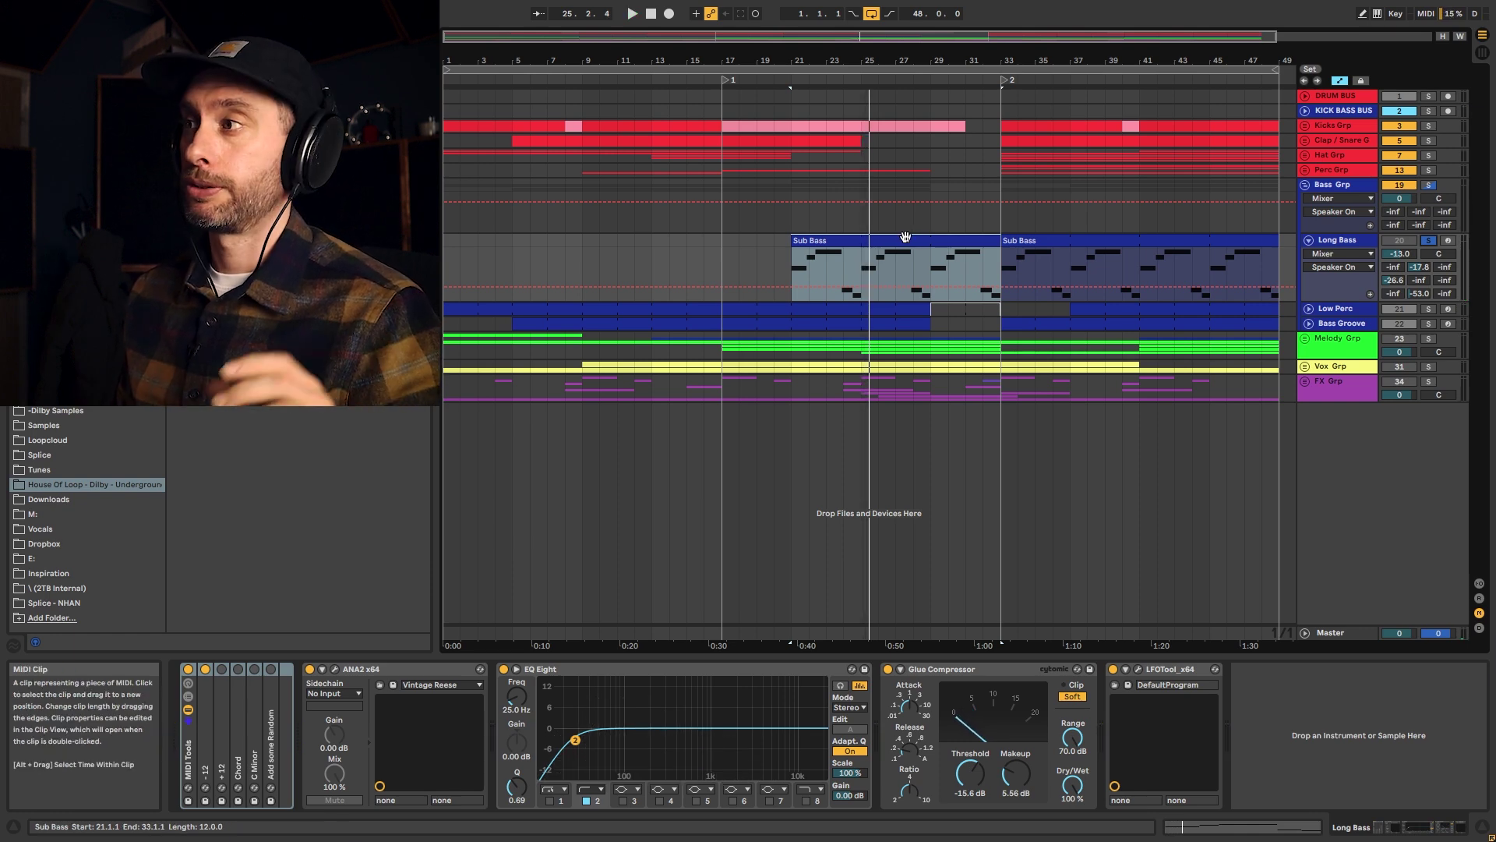
left_click(335, 668)
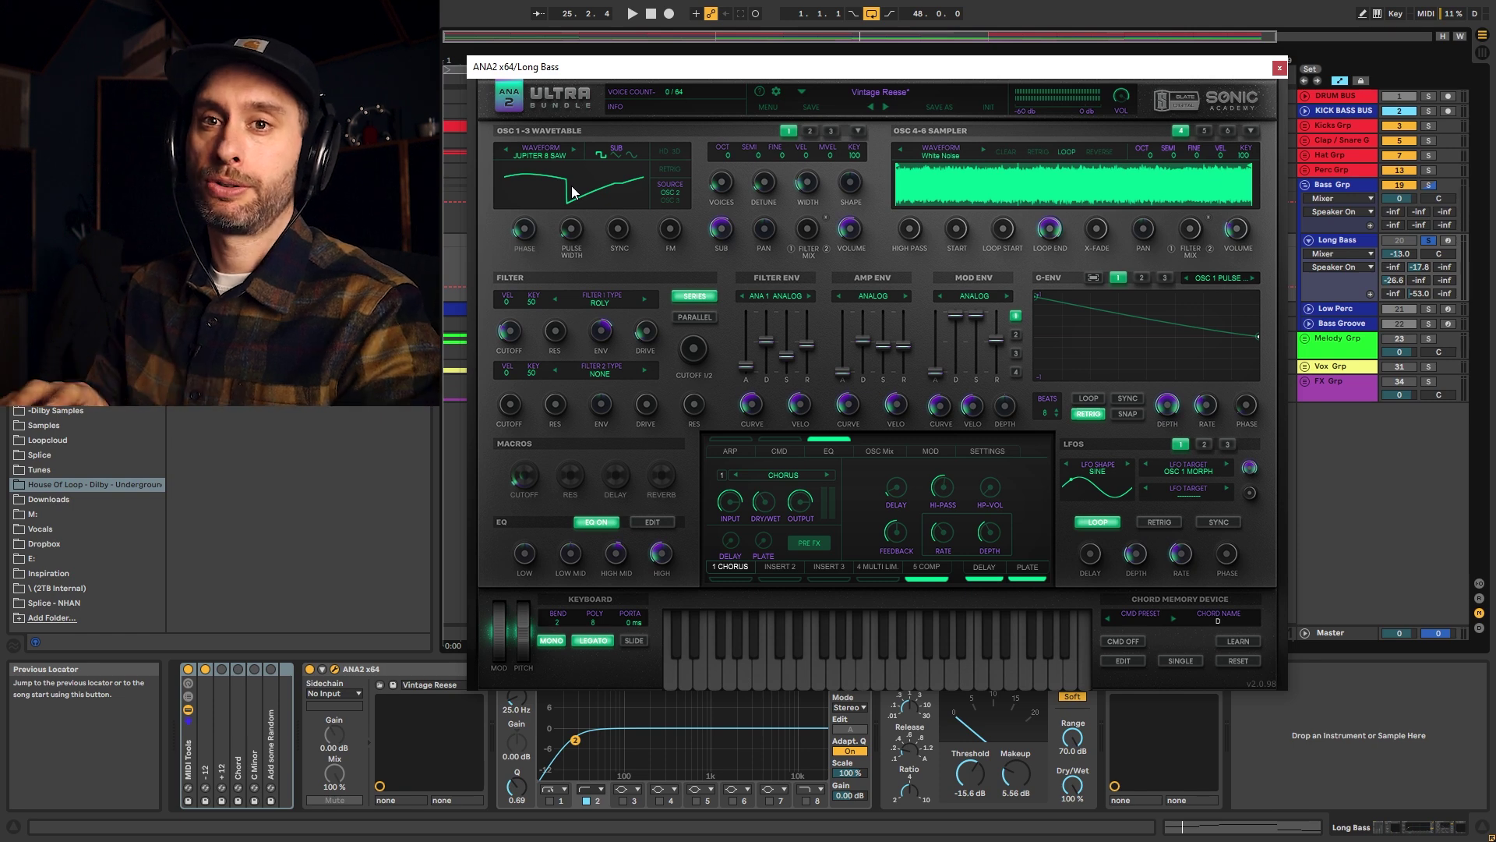
left_click(1281, 69)
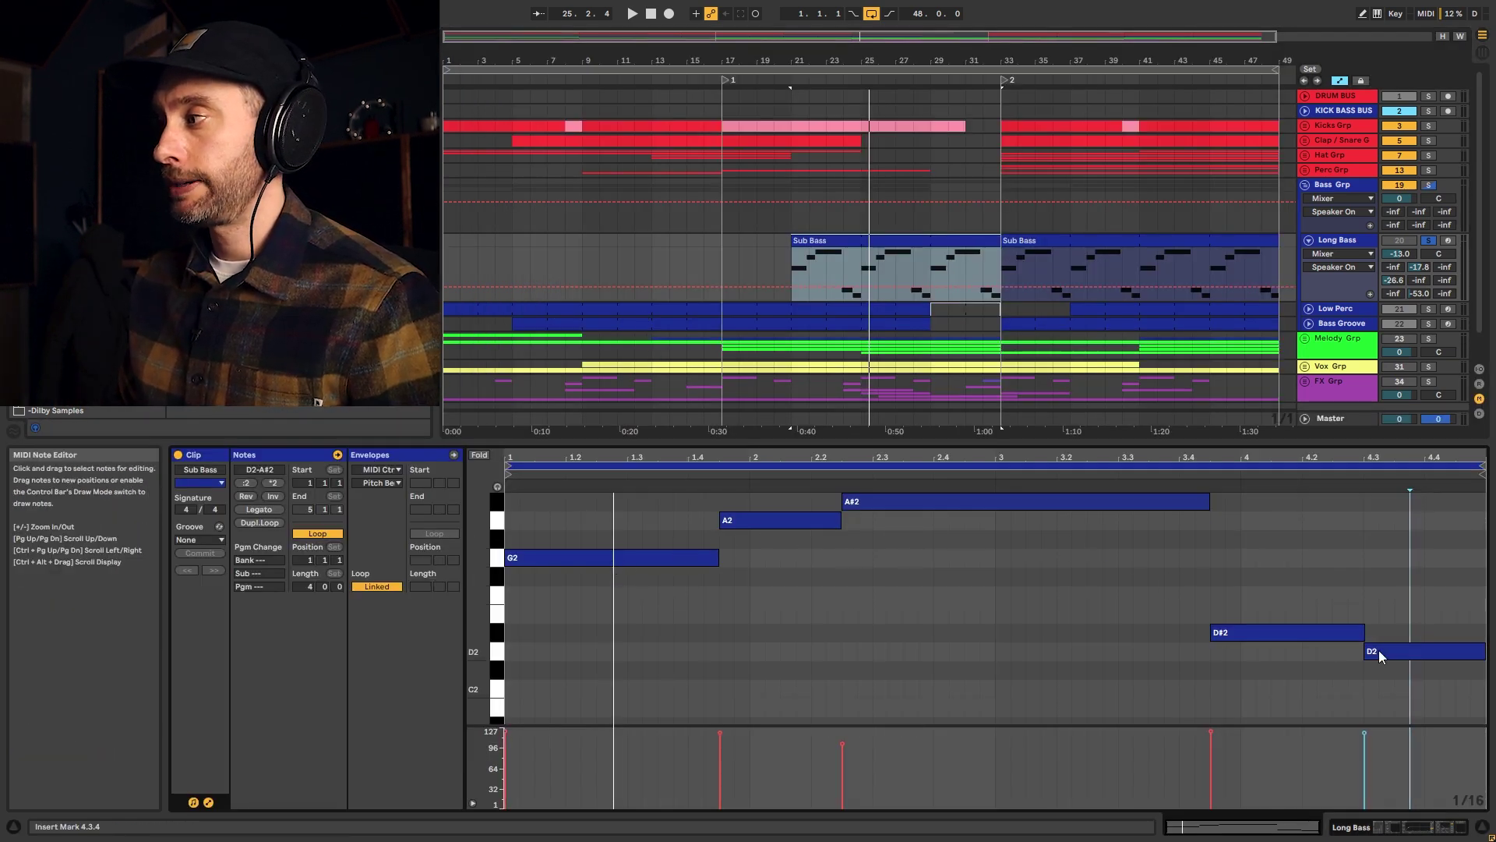
Examine the notes of the Sub Bass clip, from G2 through A#2 to the closing D#2 and D2, and replay it from bar 21.
left_click(780, 502)
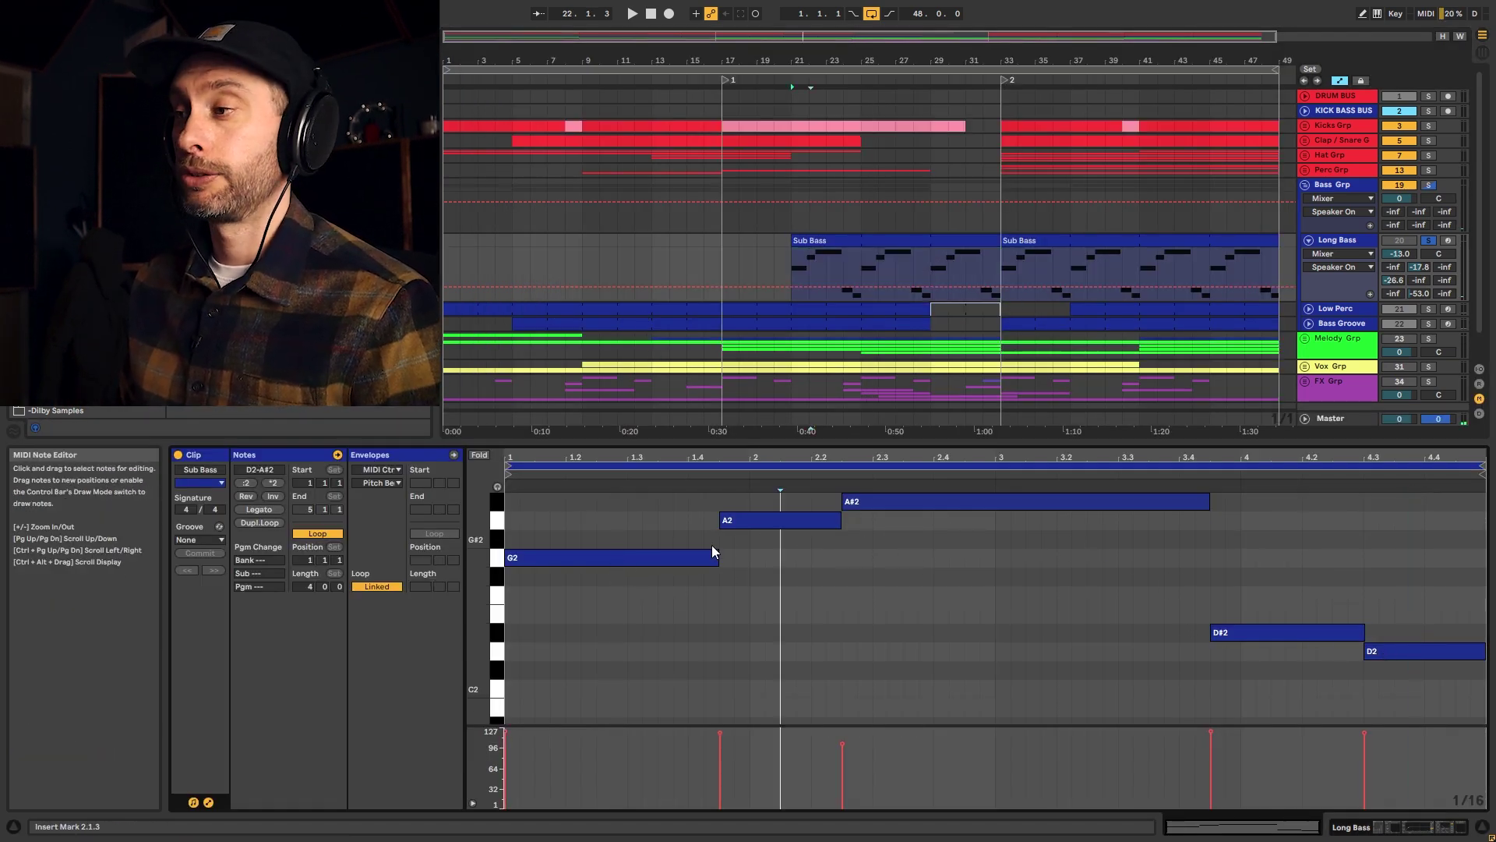
left_click(765, 523)
left_click(653, 559)
left_click_drag(1332, 581, 1400, 695)
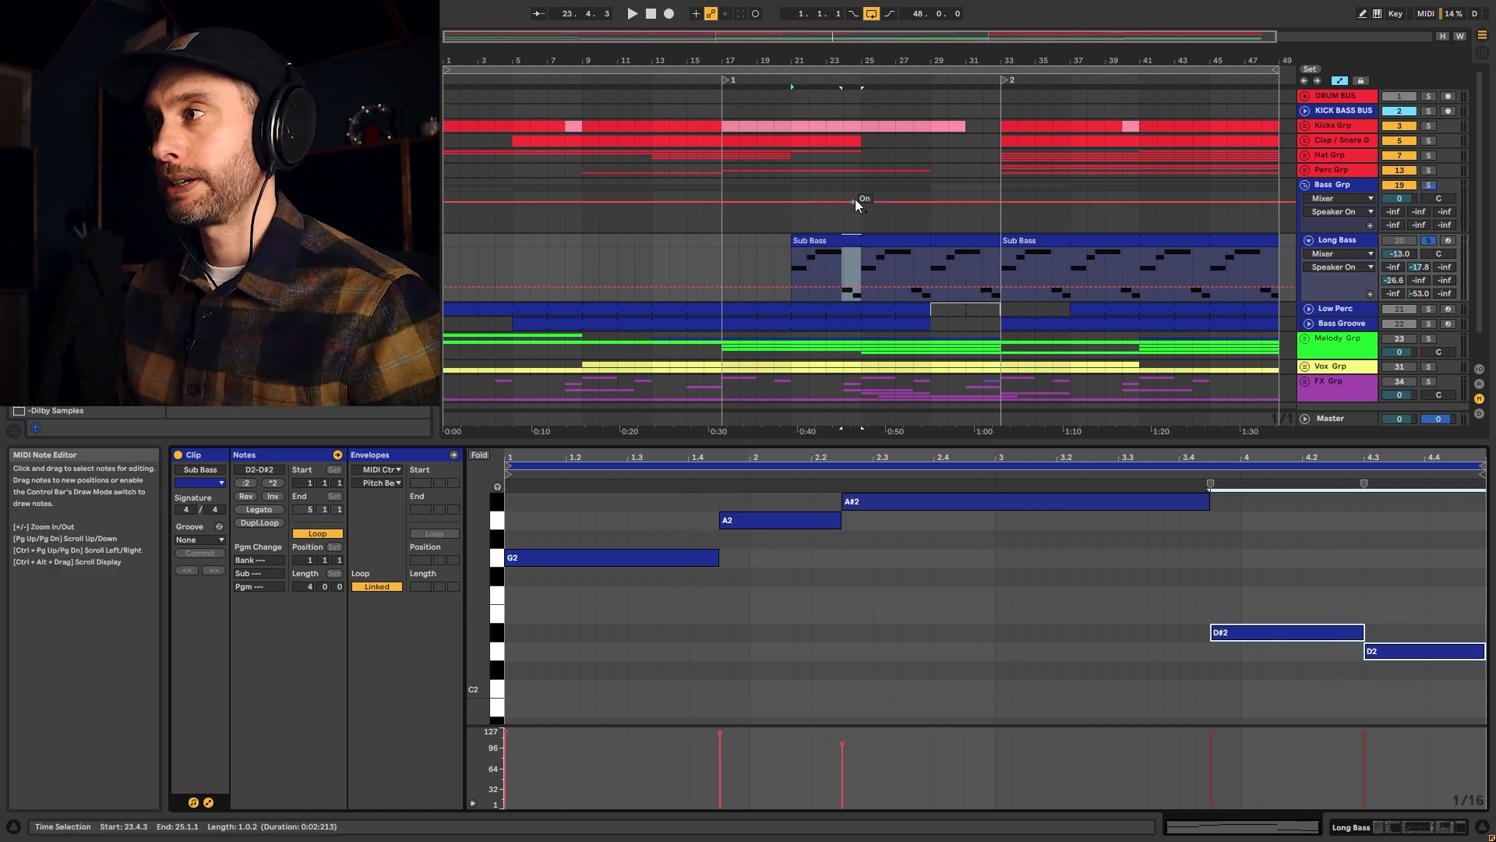
left_click(857, 240)
key("space")
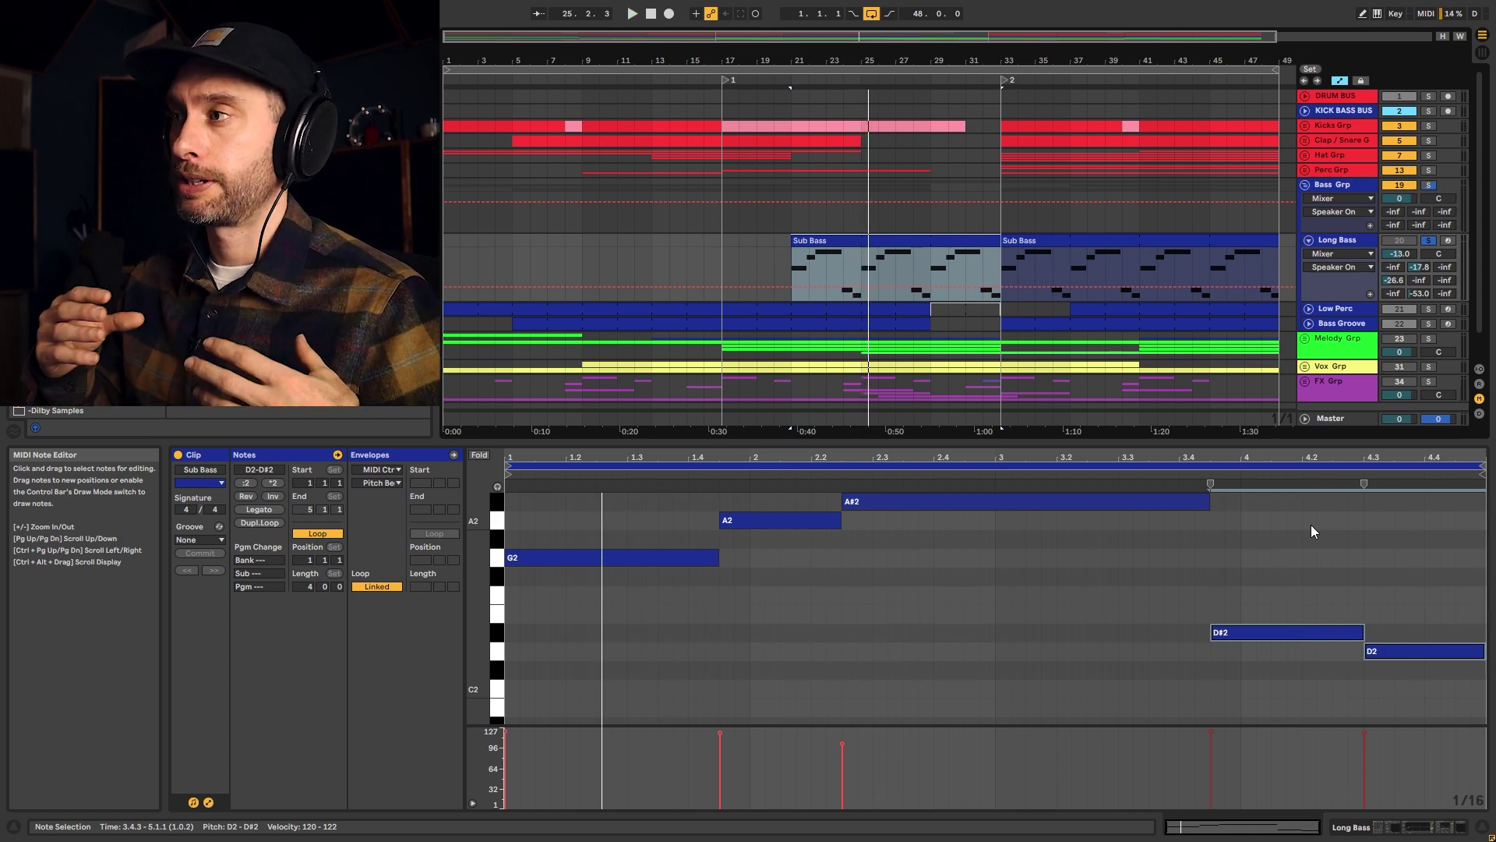
Compare the notes in the Bass Groove clip with those in the Sub Bass clip at bar 21.
left_click(811, 325)
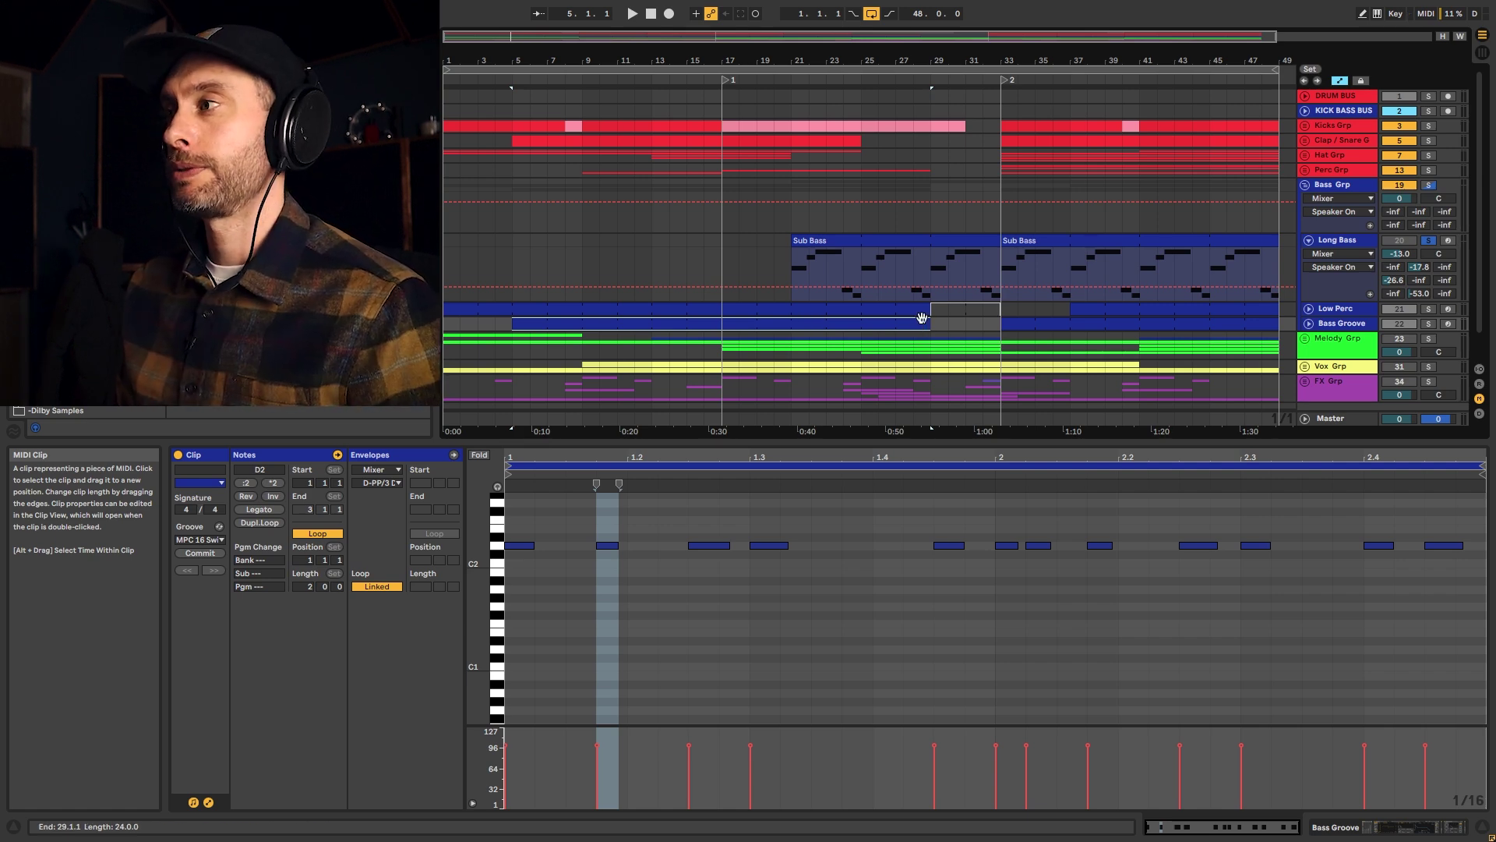
left_click_drag(802, 262, 941, 260)
left_click(840, 323)
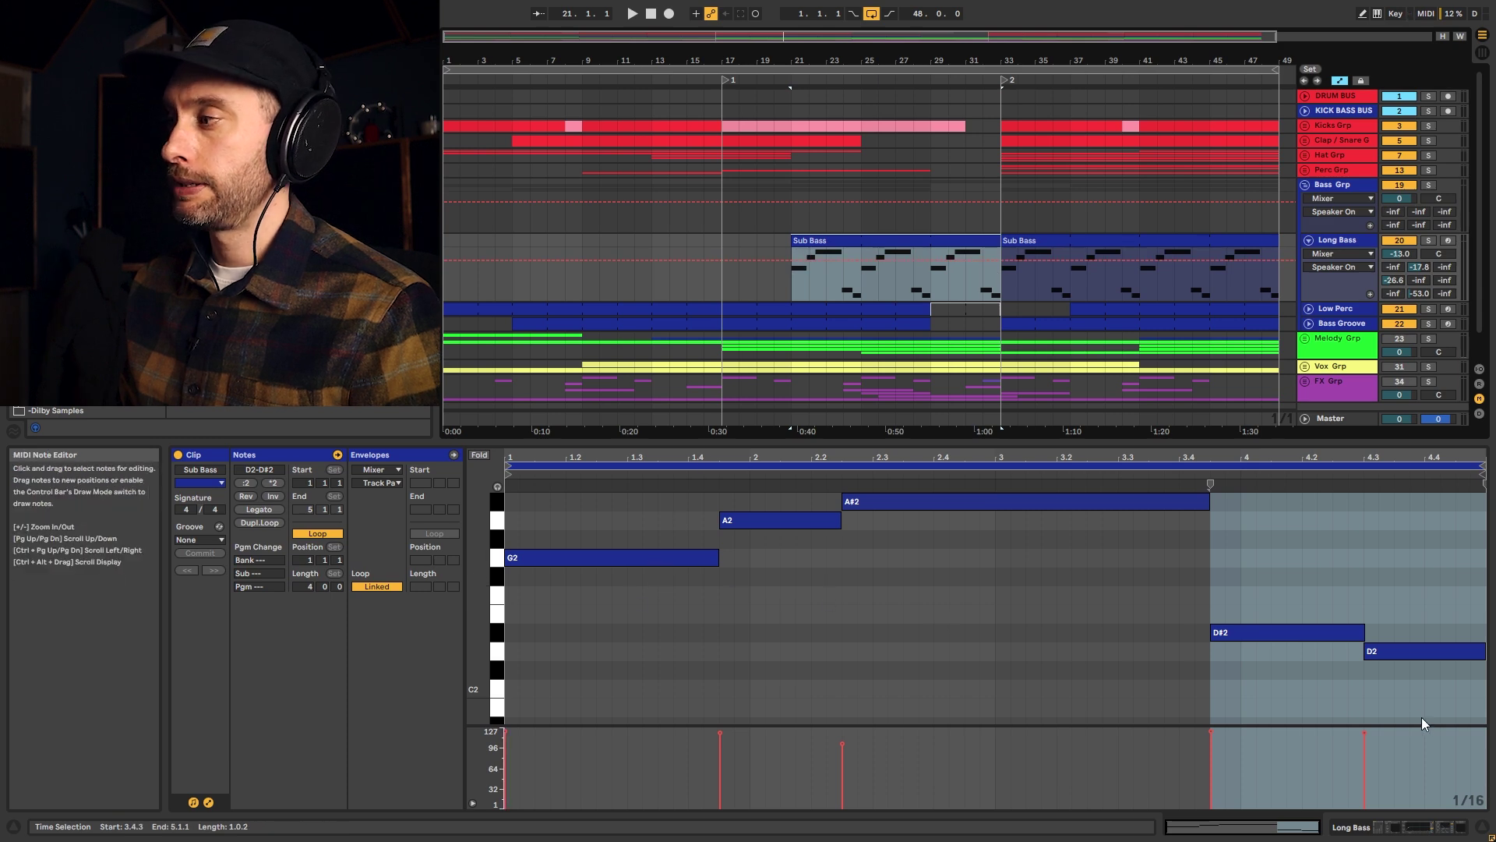
left_click_drag(1393, 708, 664, 461)
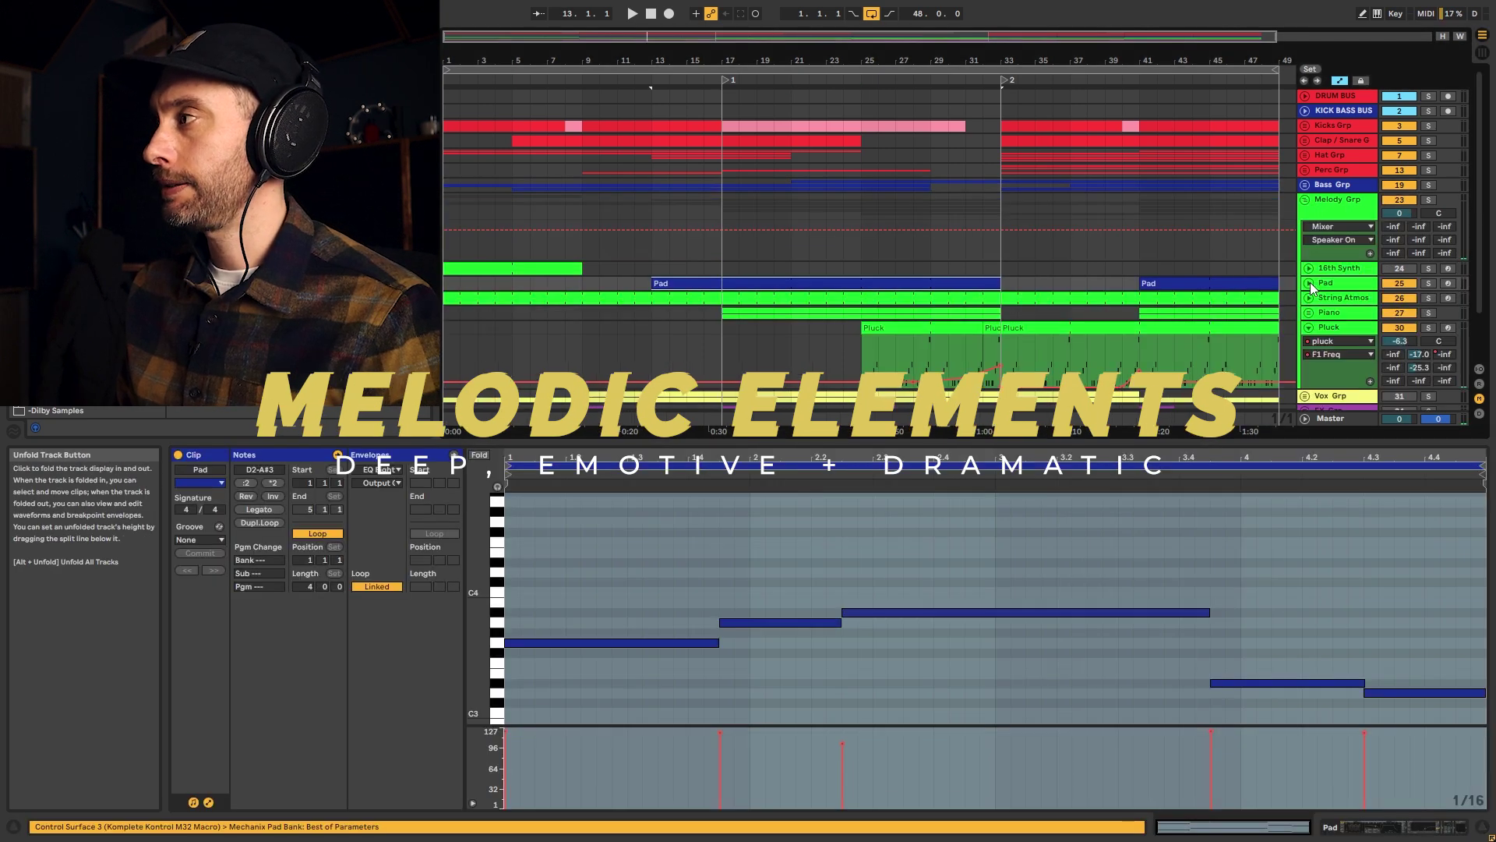
Unfold the Pad track, play it in solo from bar 13, and examine the upper and lower notes in its clip.
left_click(1309, 284)
left_click(1428, 283)
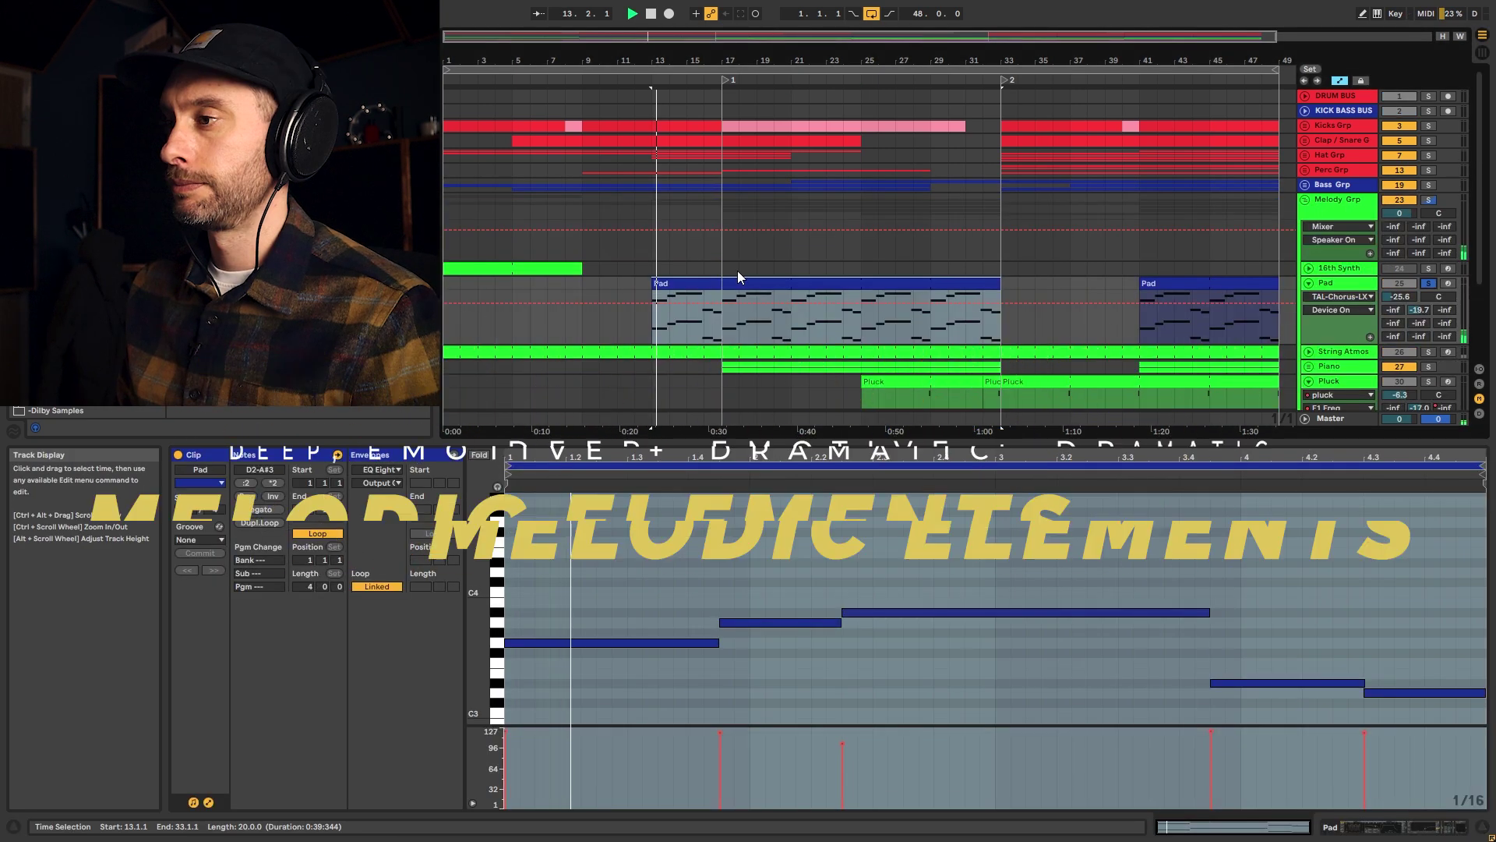
key("space")
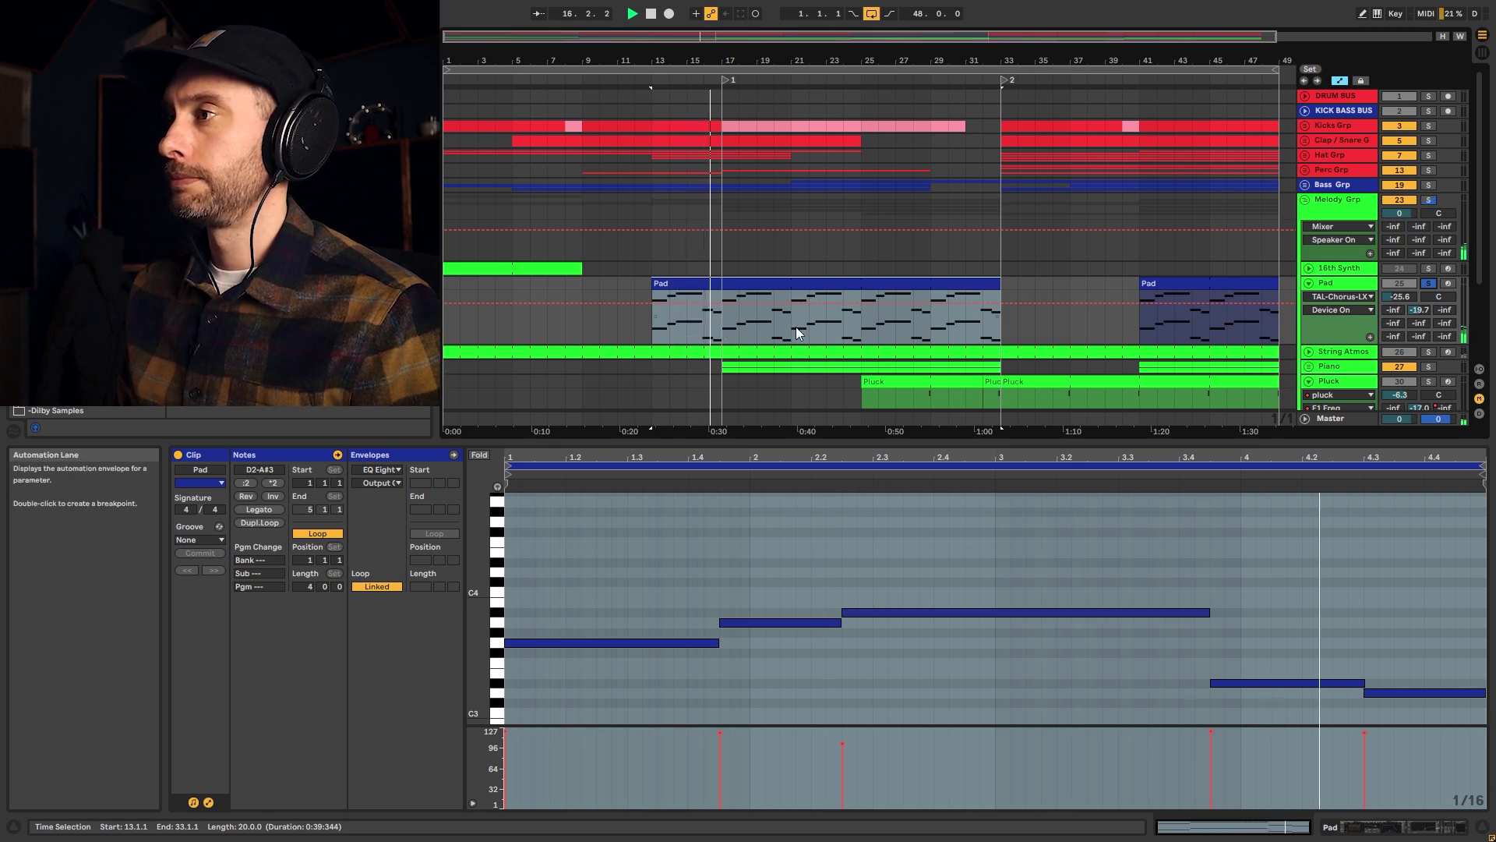
key("space")
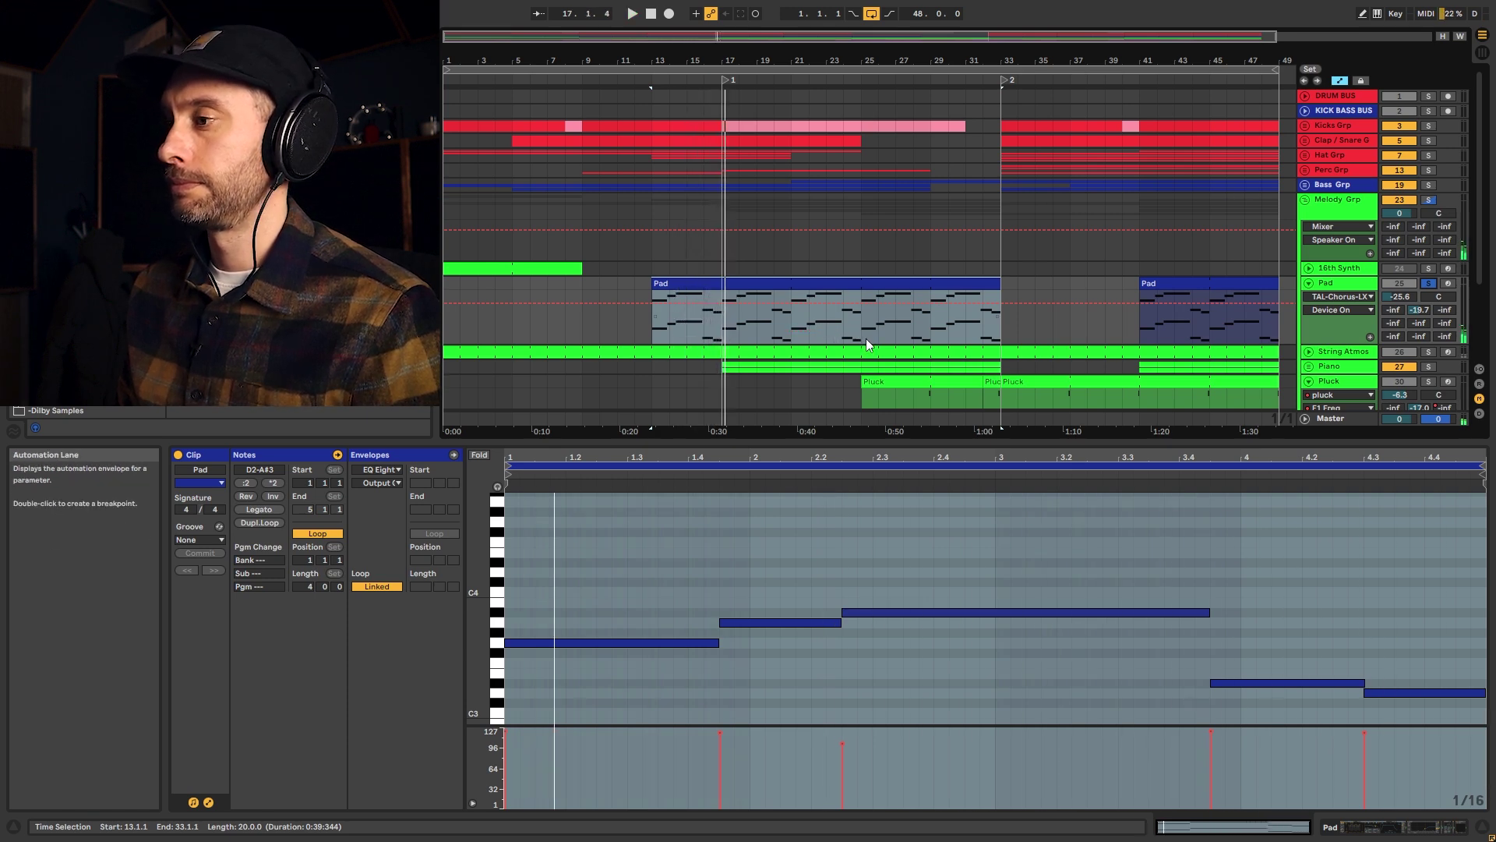
scroll(920, 521, "down", 3)
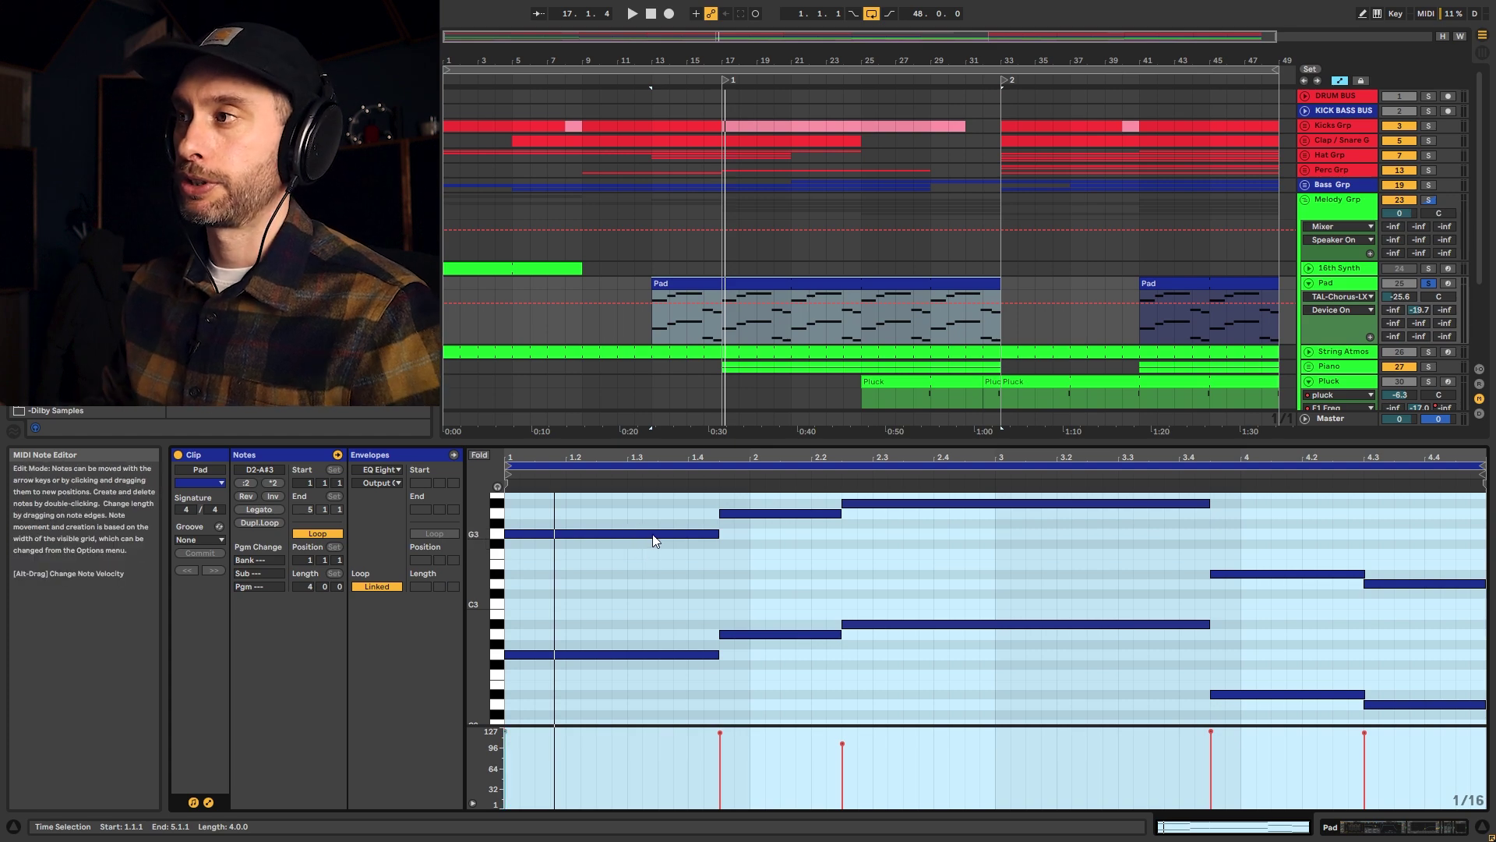
left_click(718, 329)
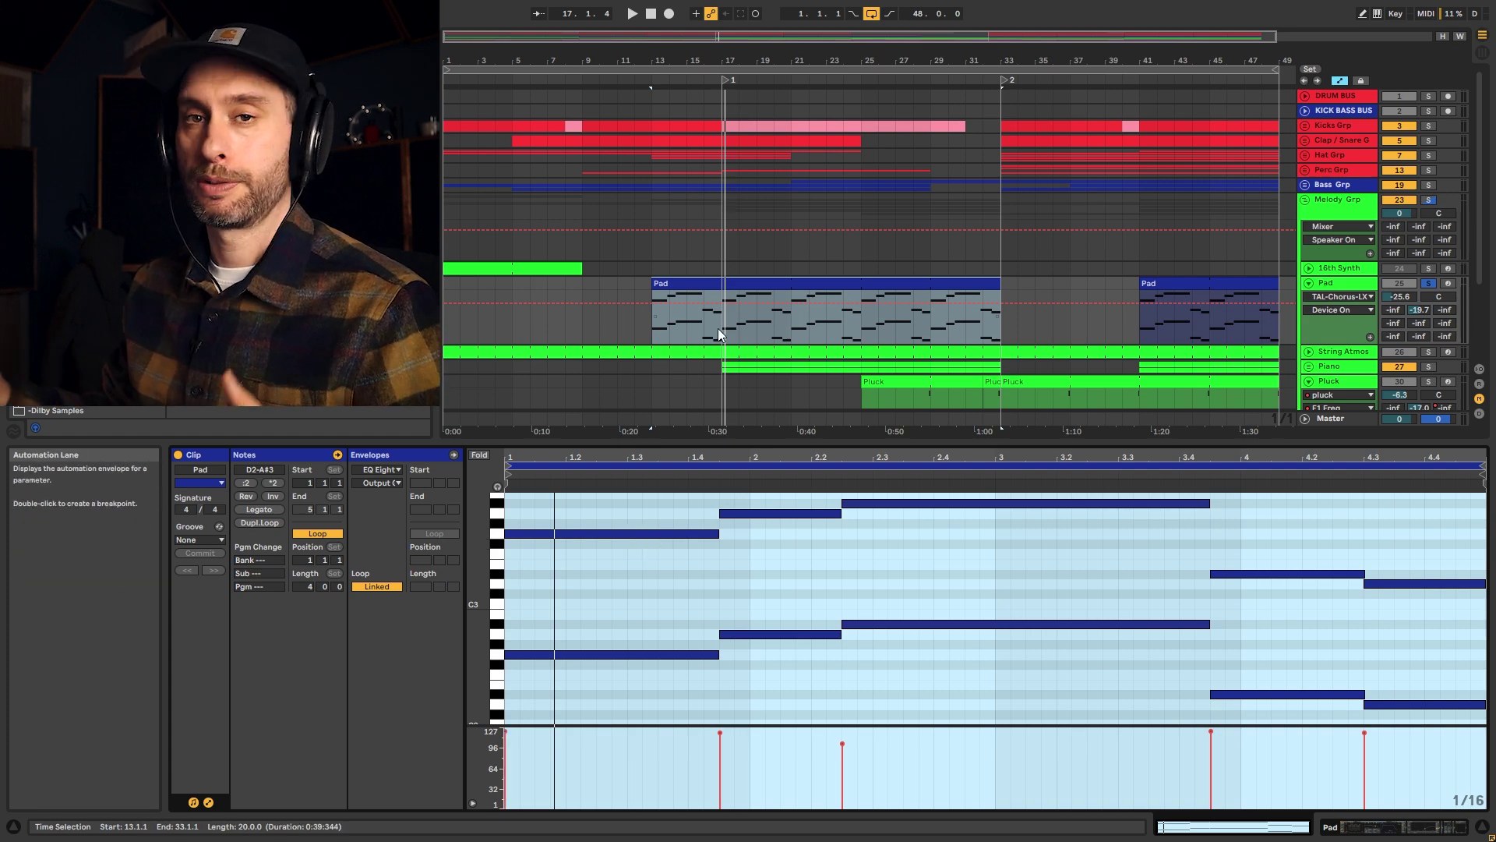
key("shift+Tab")
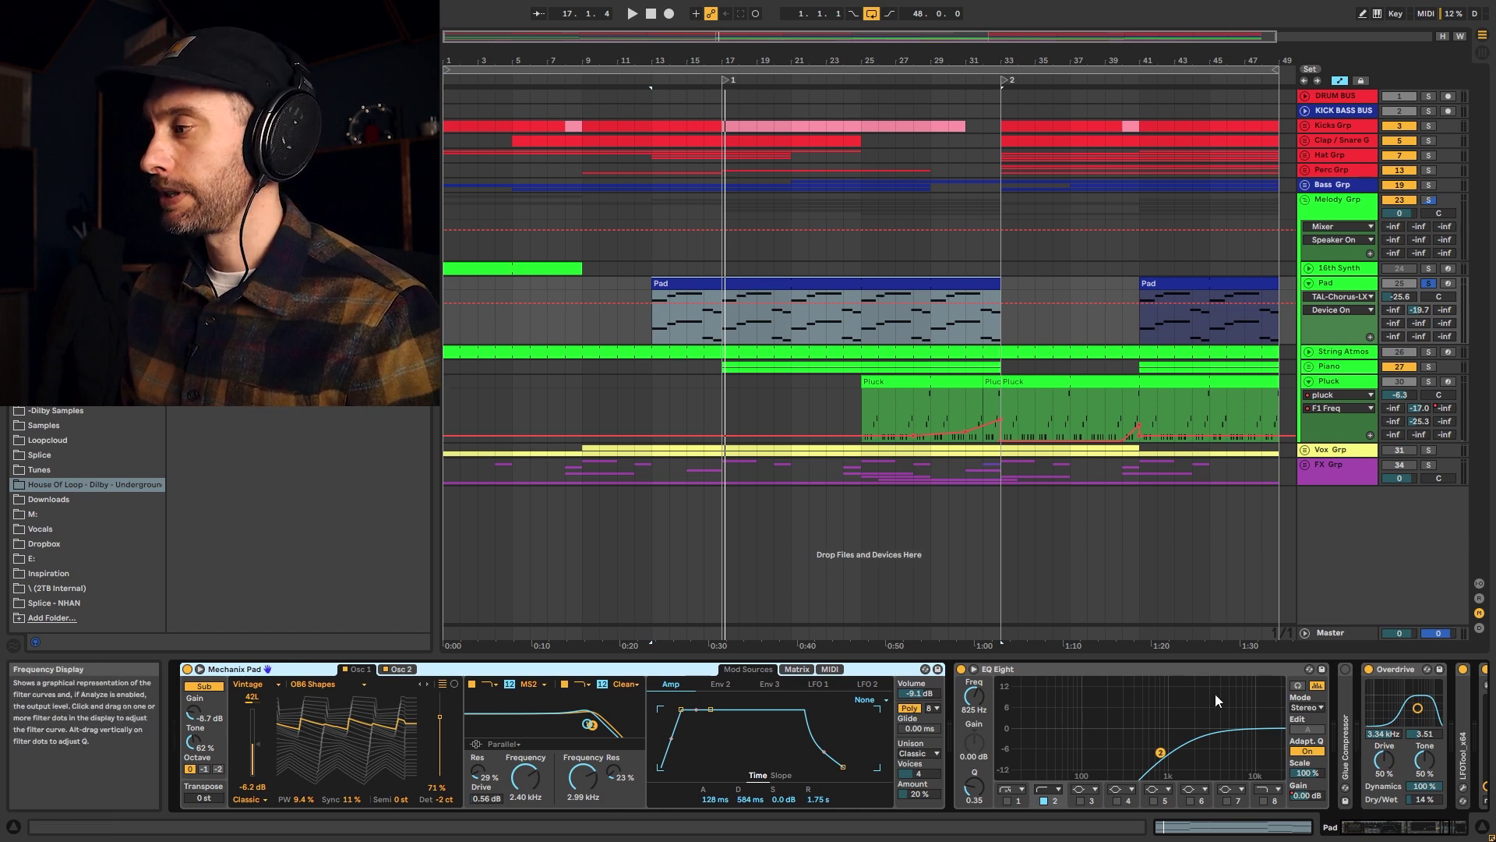
left_click(1162, 754)
key("space")
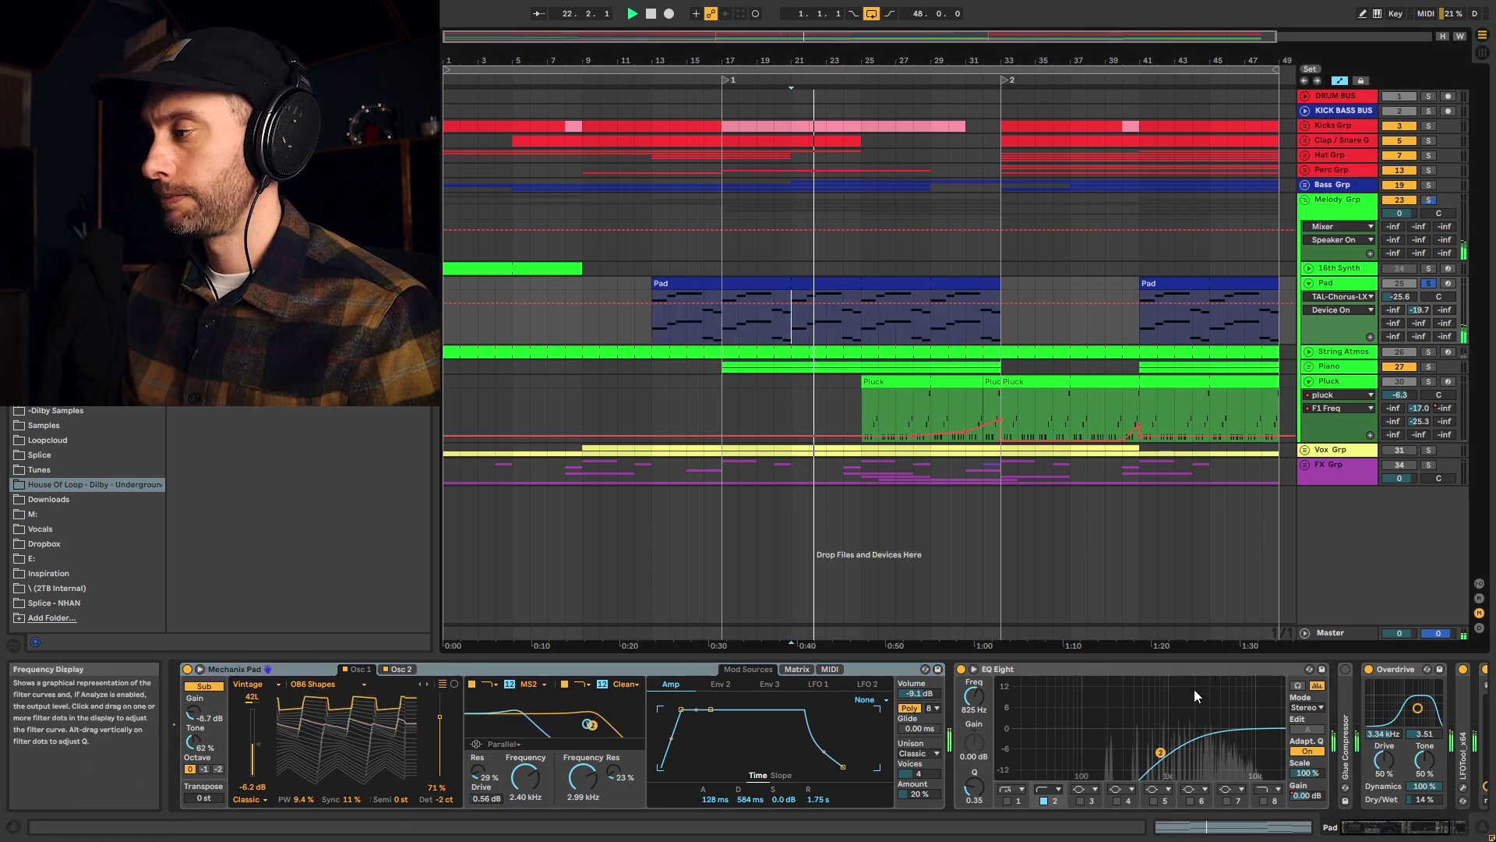
key("space")
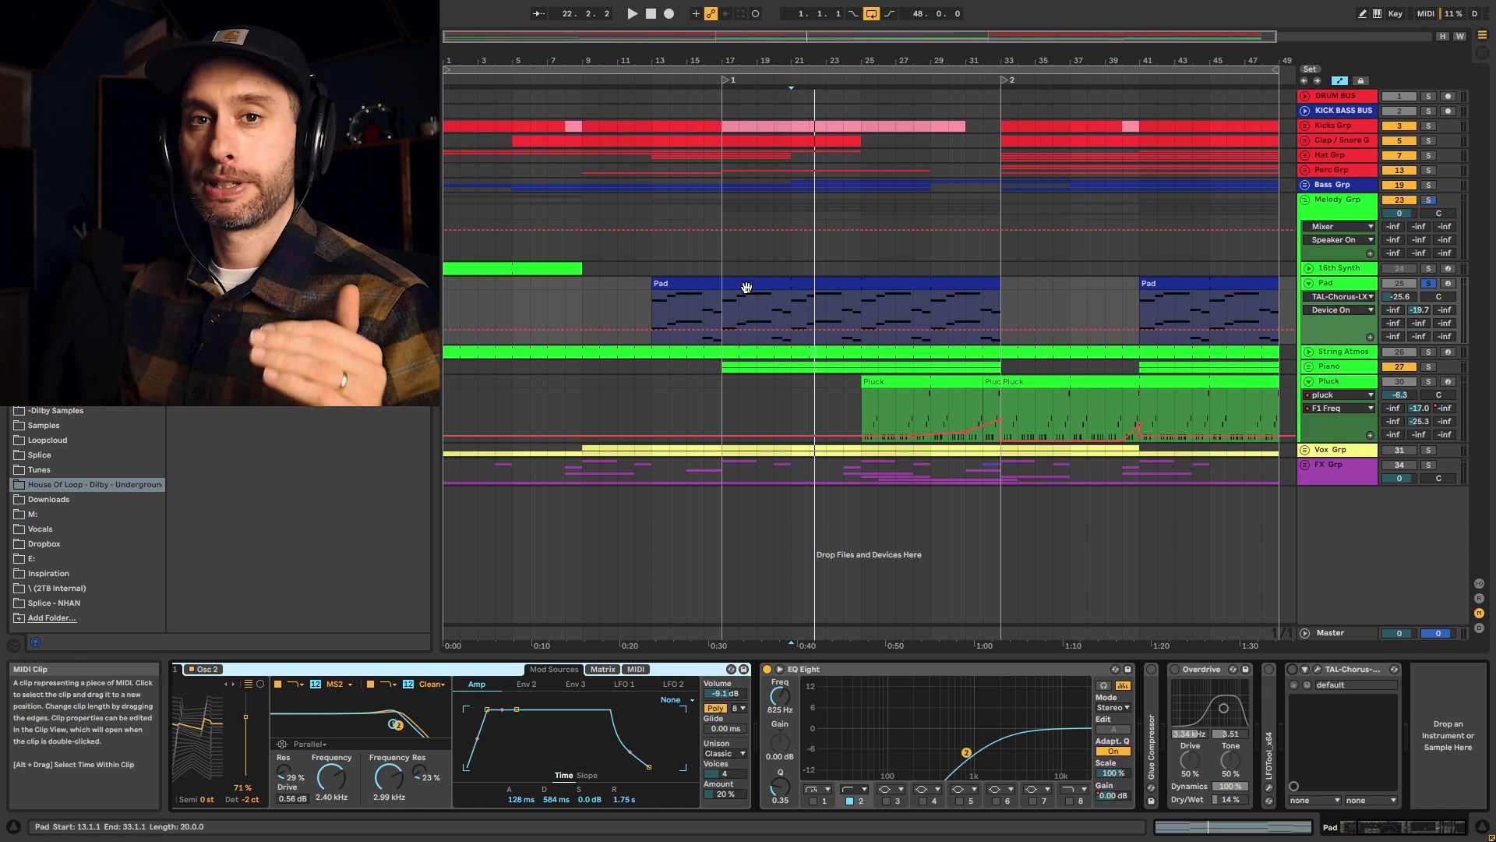
key("space")
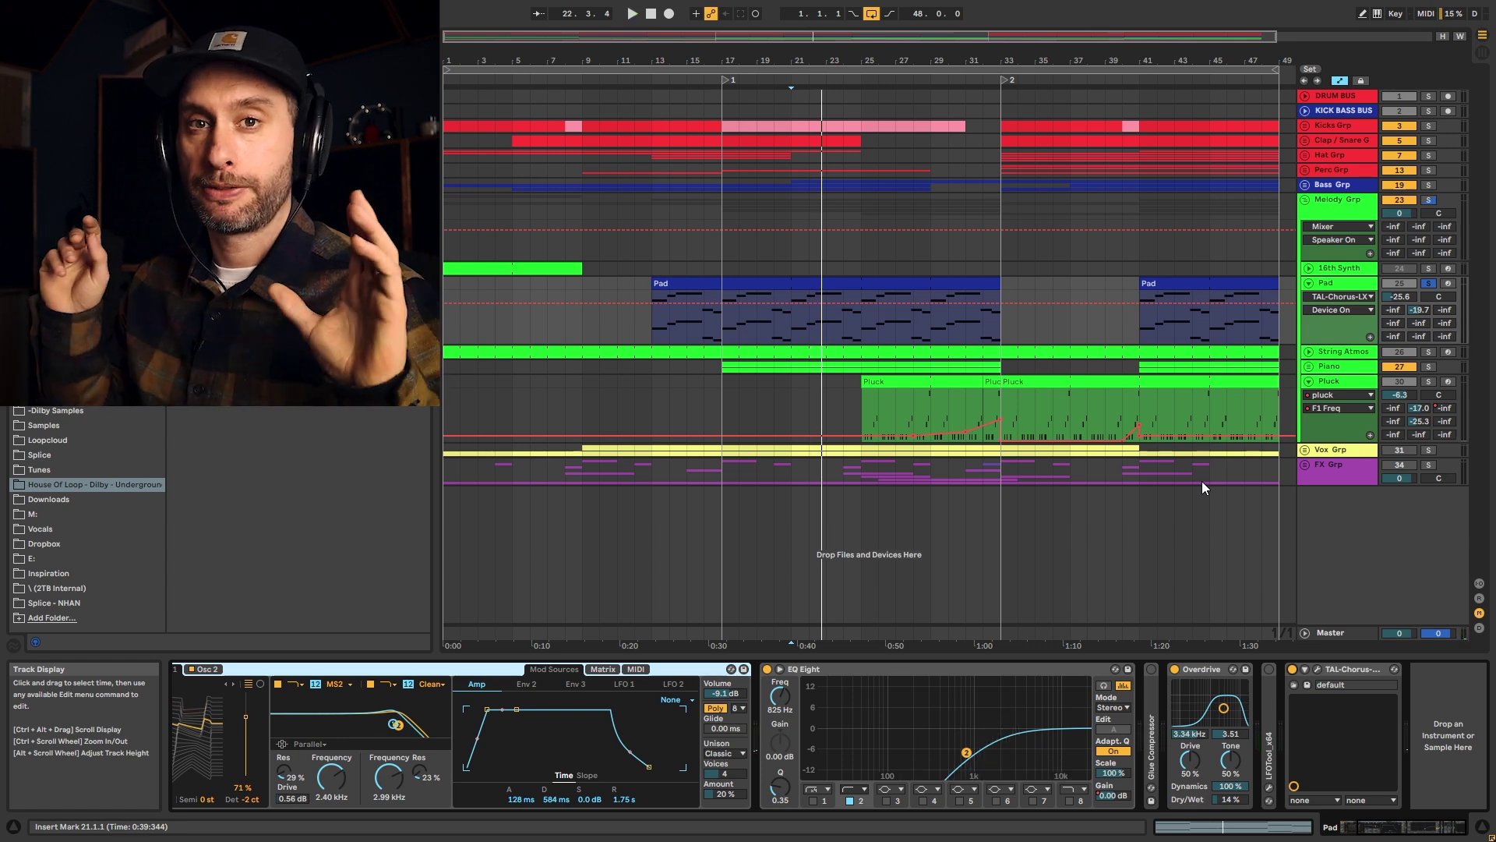
left_click(1270, 670)
key("space")
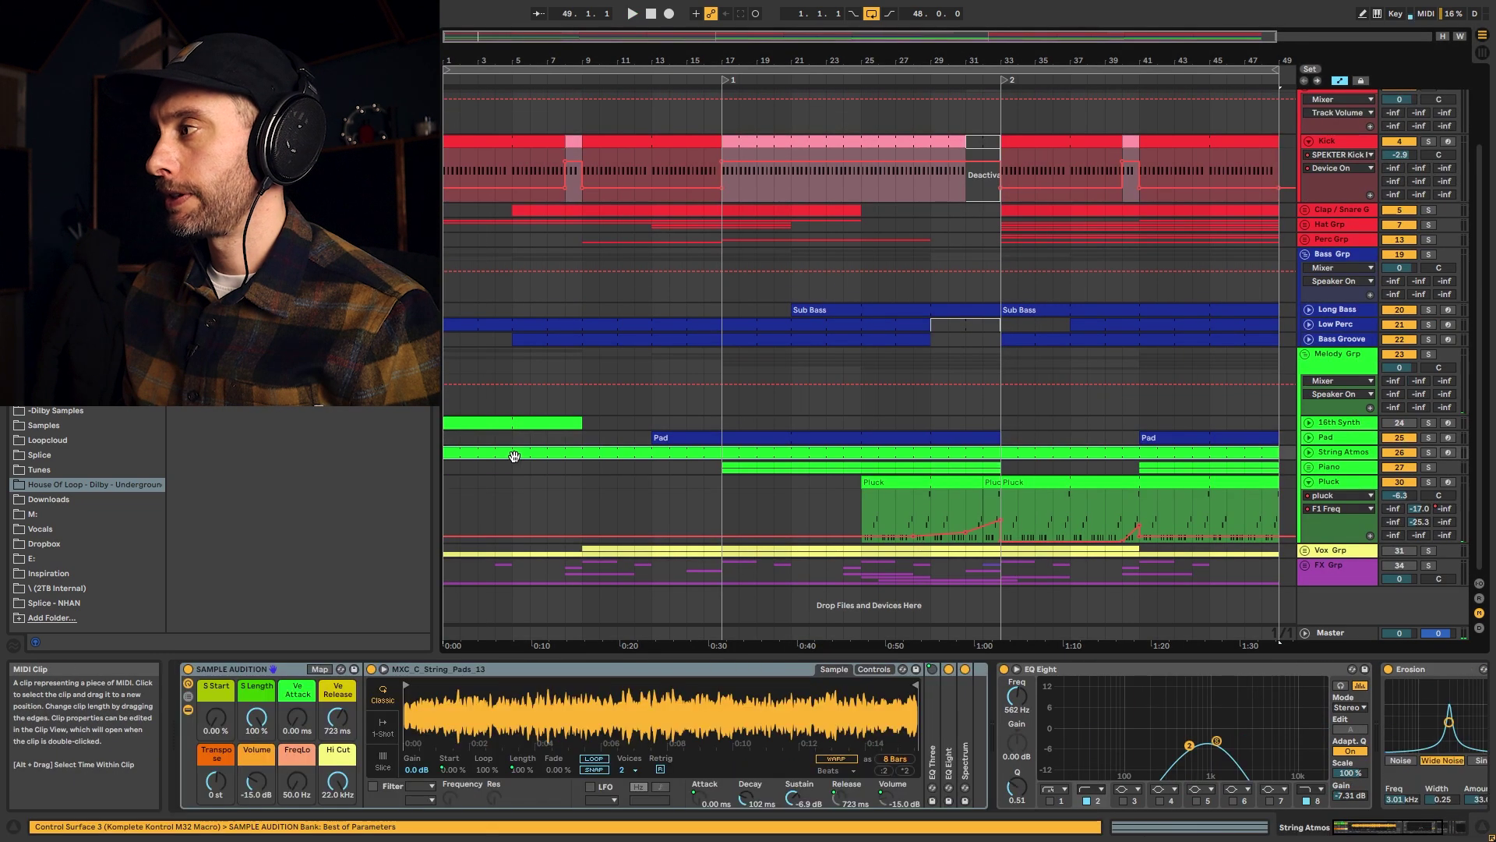
Unfold String Atmos and listen to it in solo from bar 1.
left_click(1308, 452)
left_click(1429, 452)
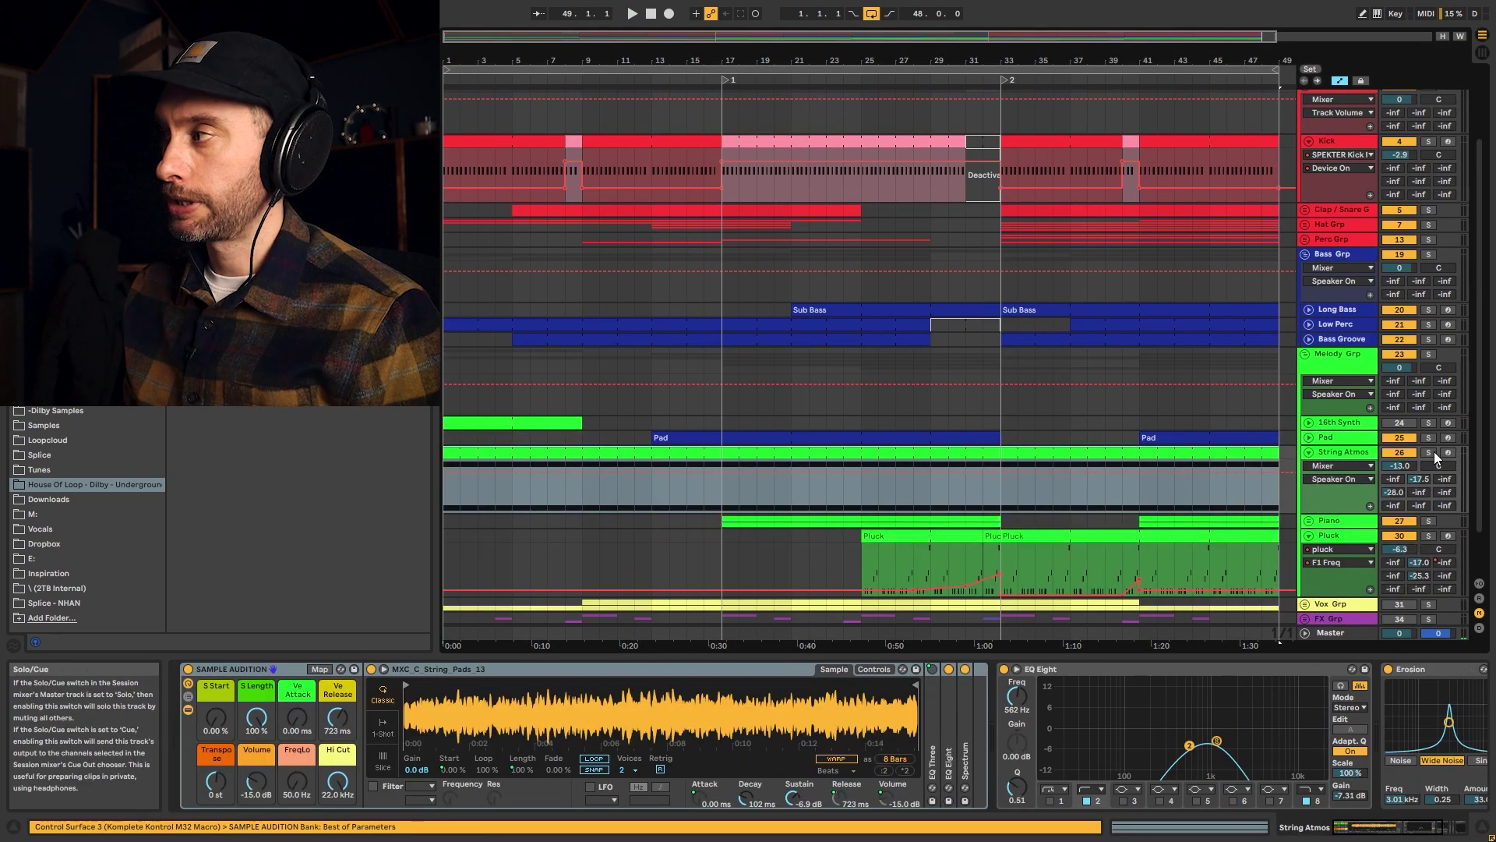
key("space")
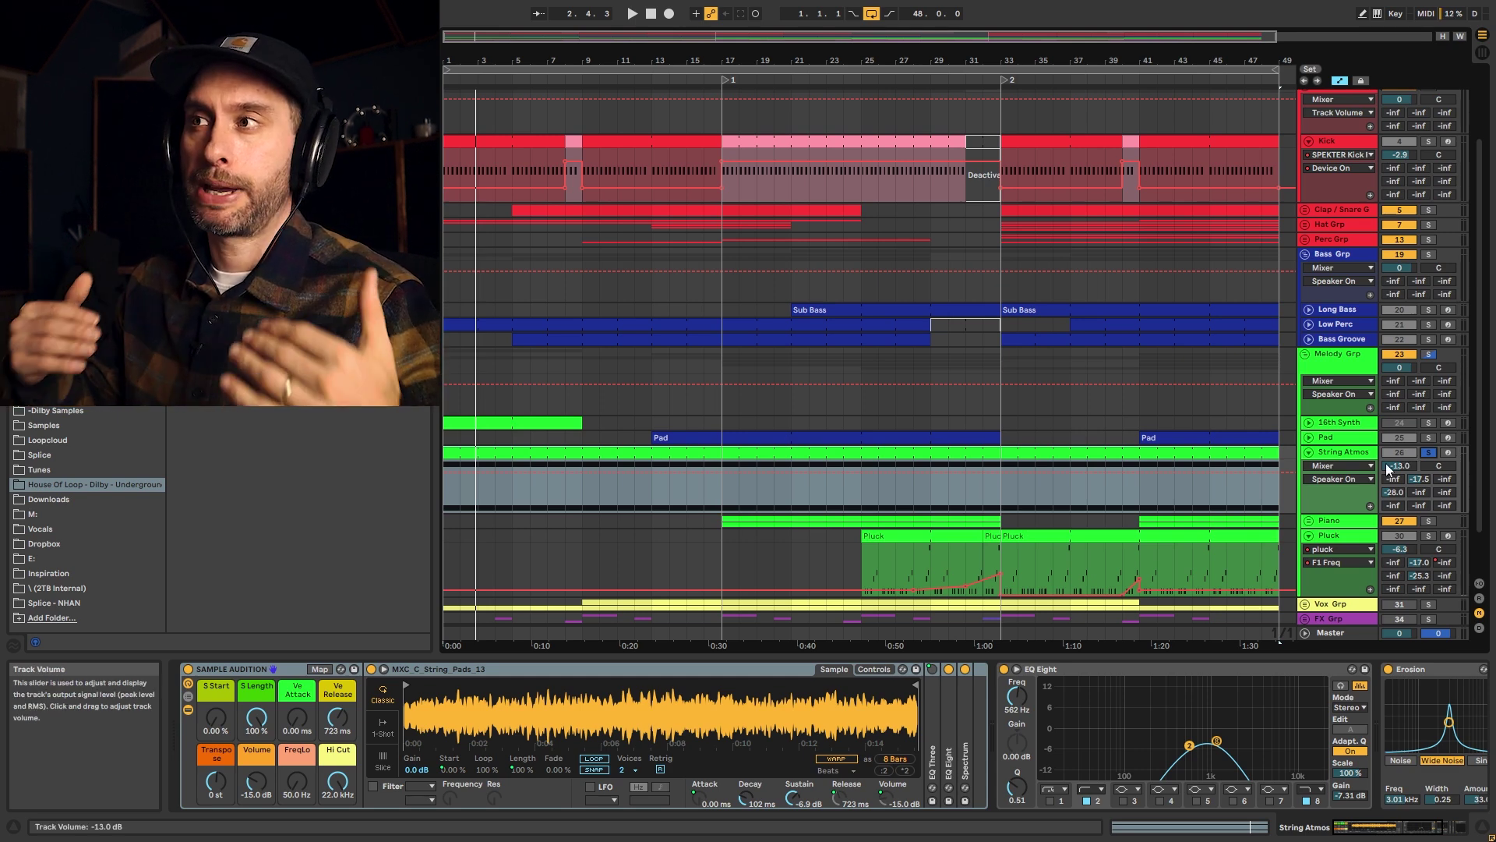
Play the full mix from bar 1 while toggling Erosion and TAL-Chorus-LX on String Atmos, and check the chorus settings.
key("space")
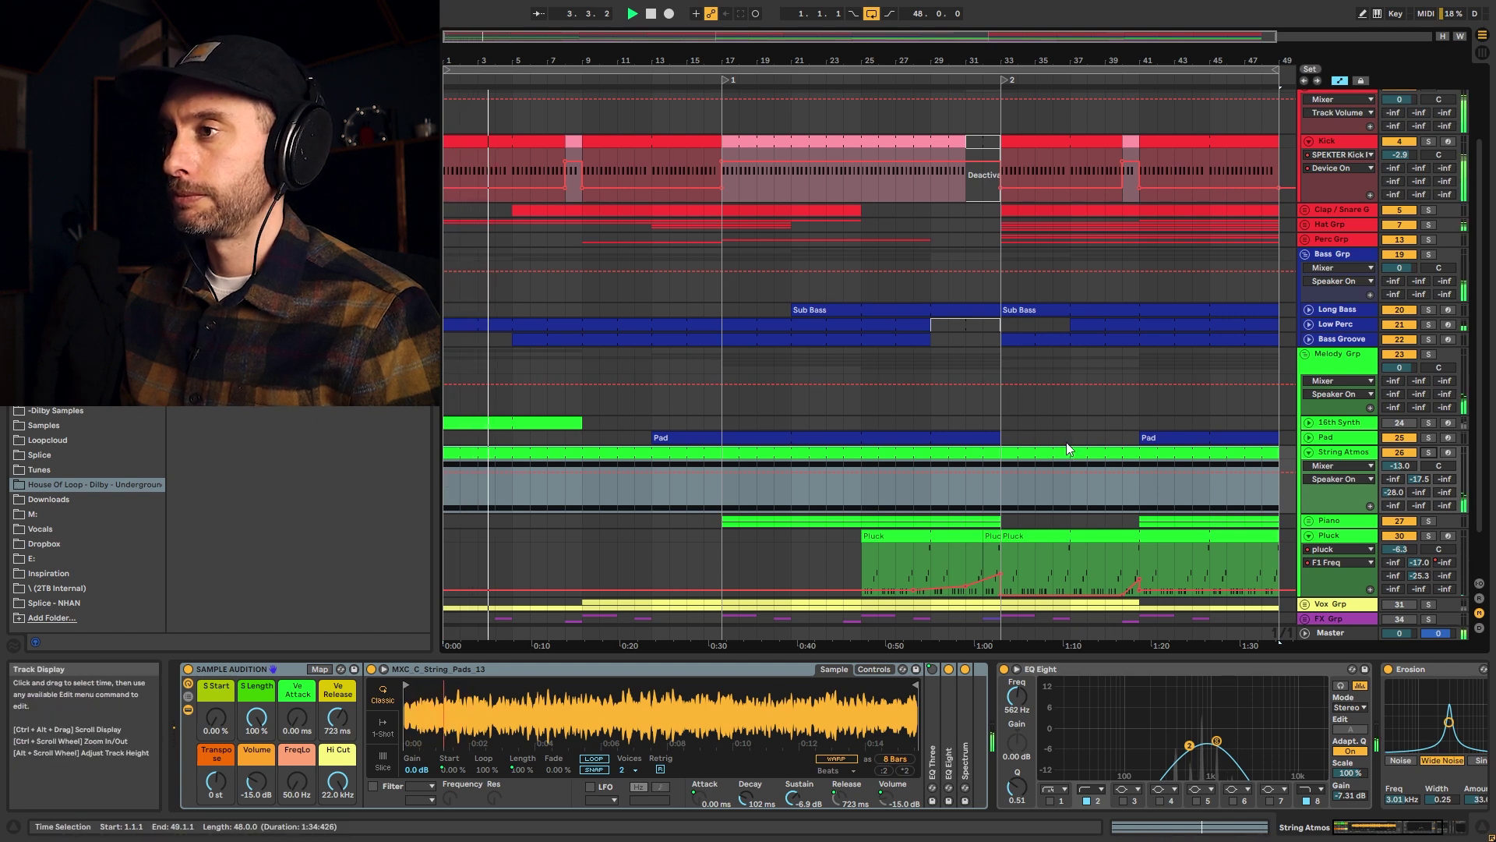
left_click(1438, 828)
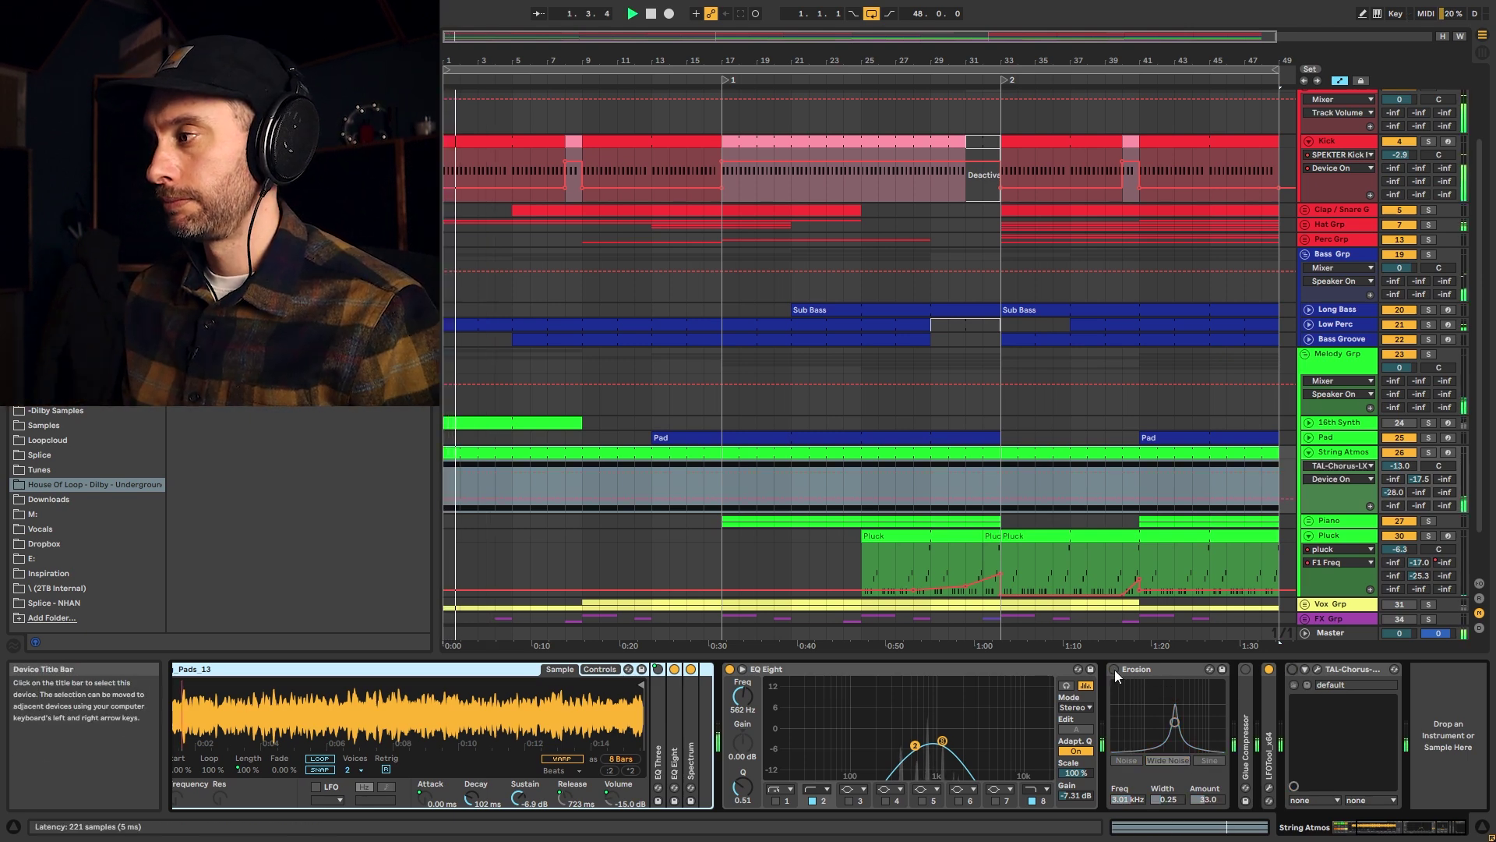
left_click(1115, 670)
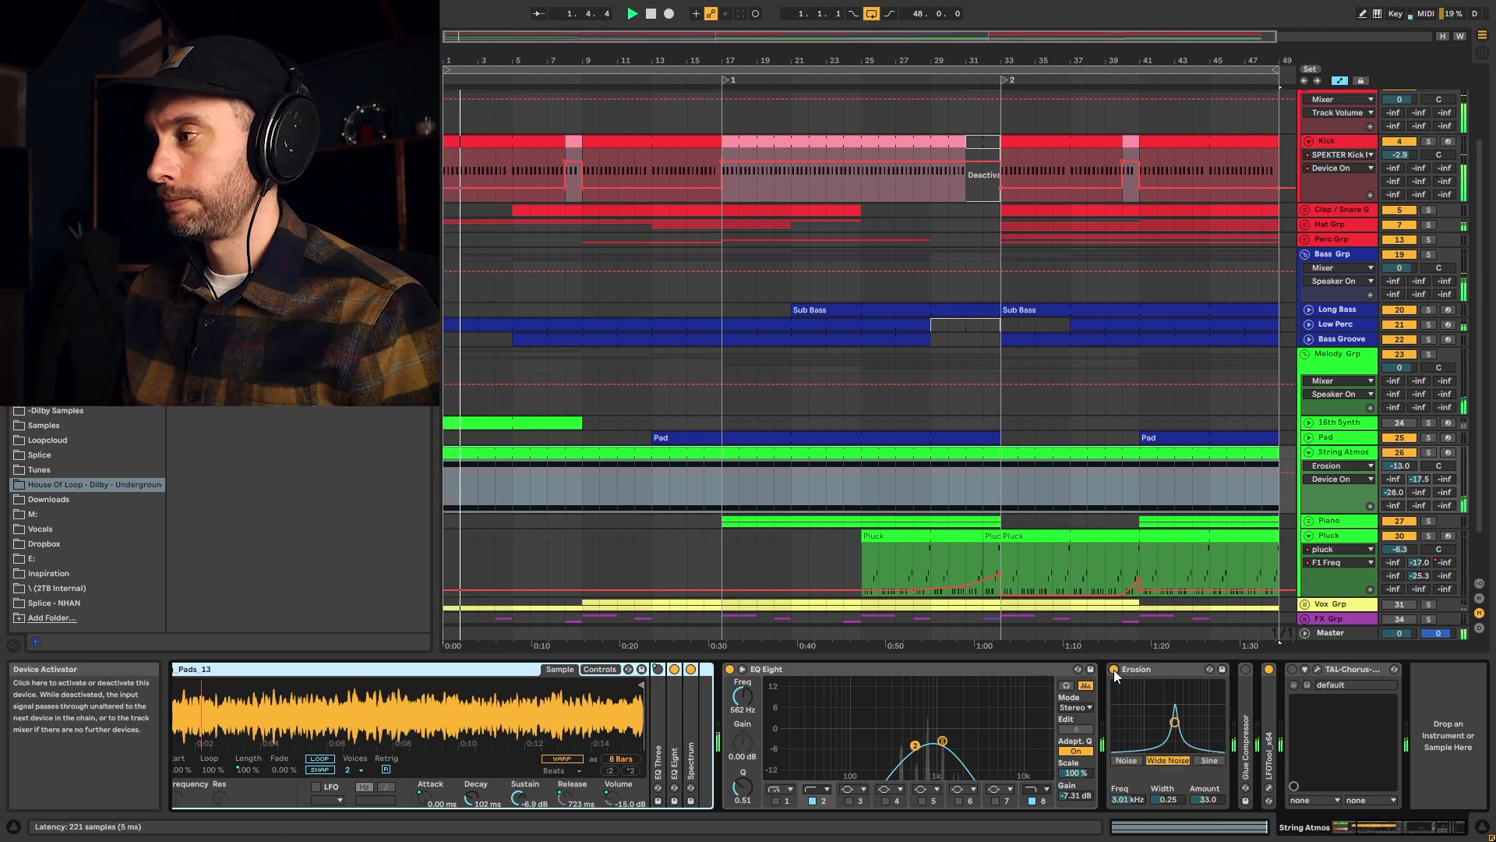
left_click(1300, 672)
left_click(1292, 668)
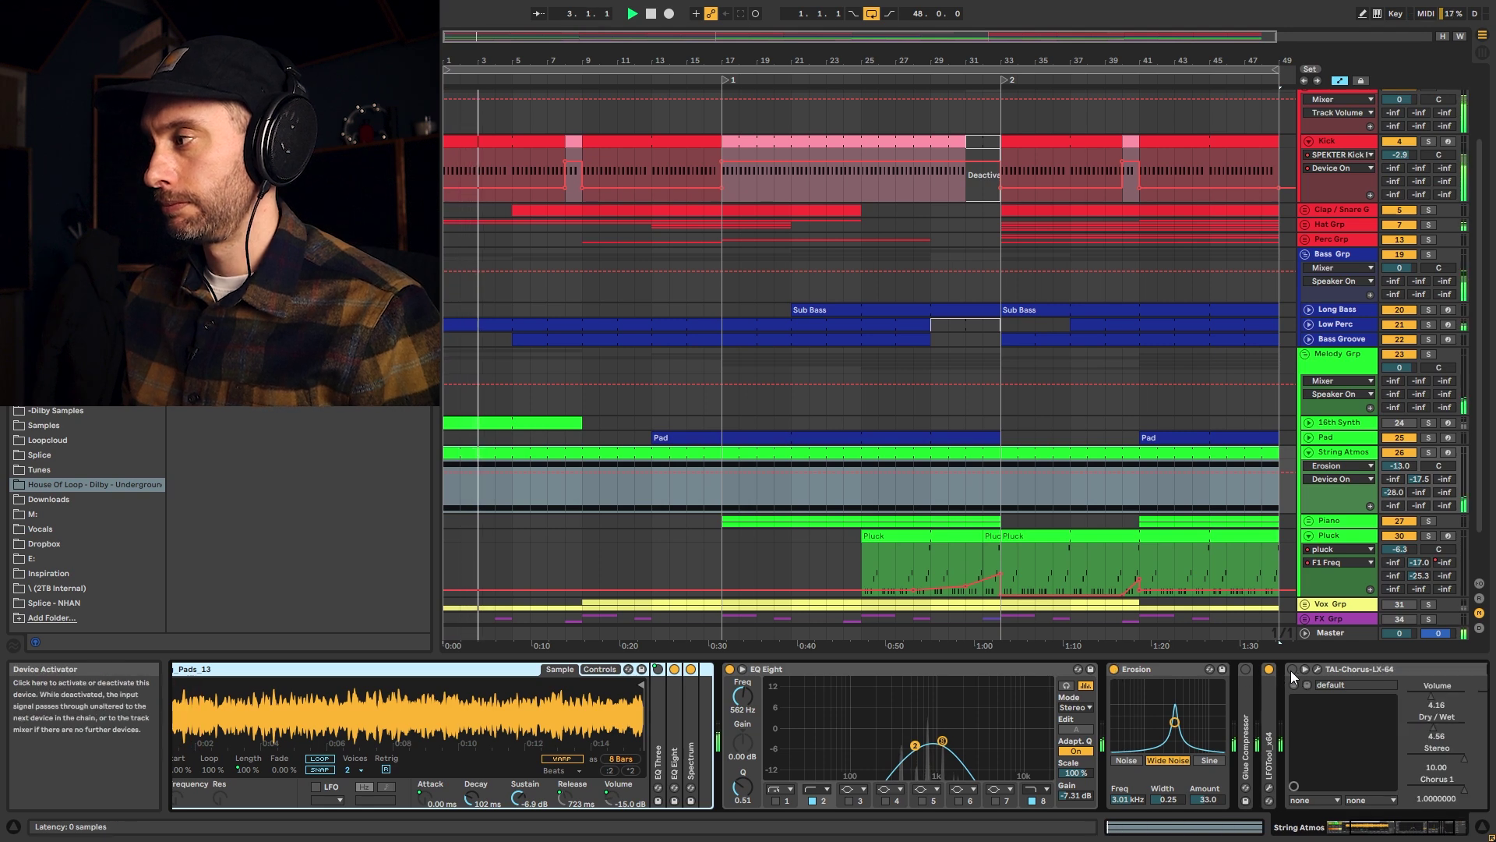
left_click(1306, 669)
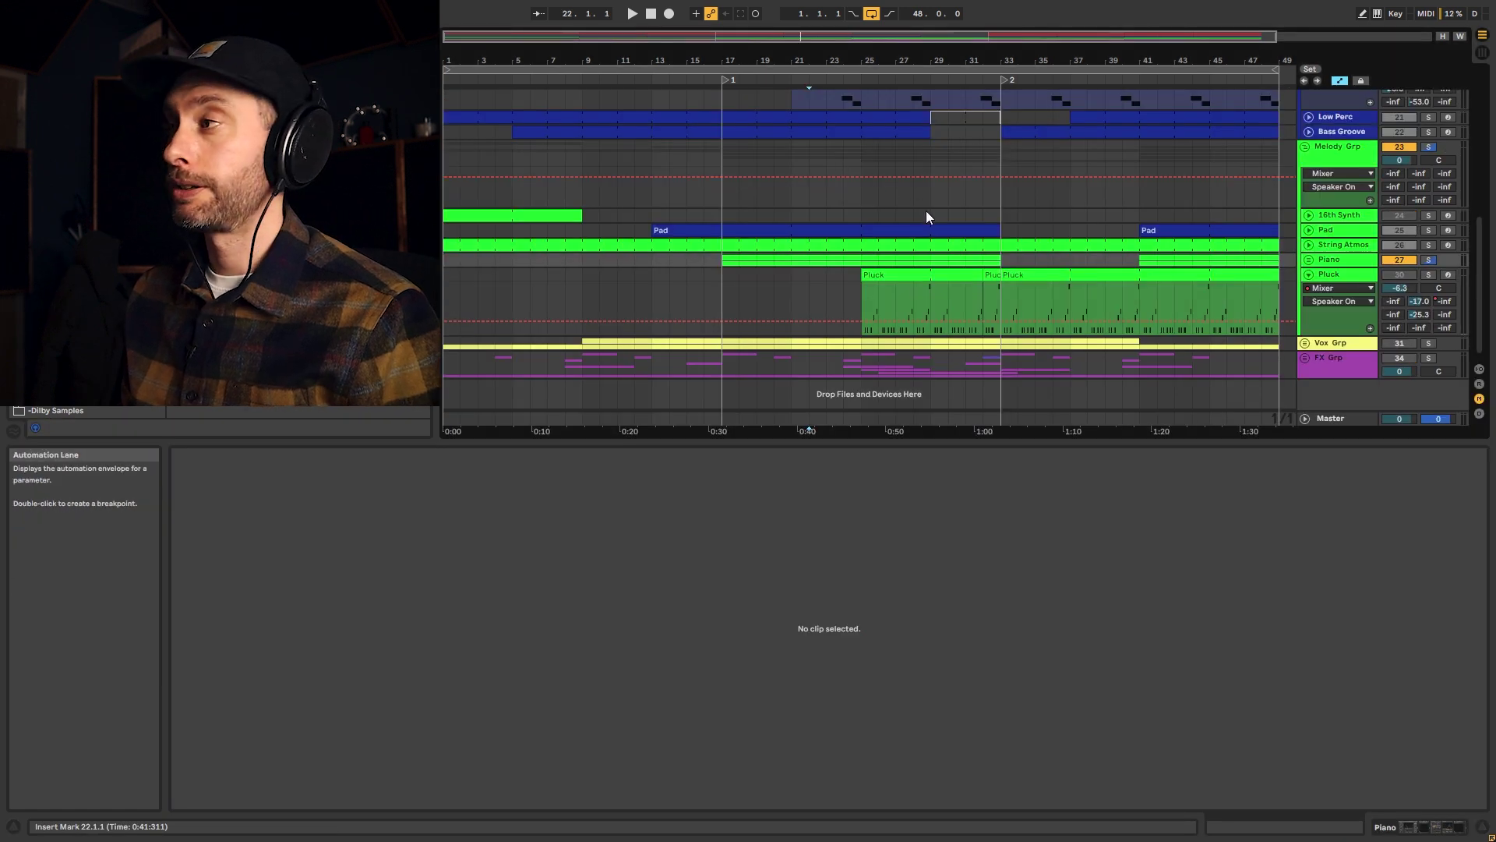
Unfold the Piano group, solo it and play it from bar 17.
left_click(1372, 258)
left_click(1429, 260)
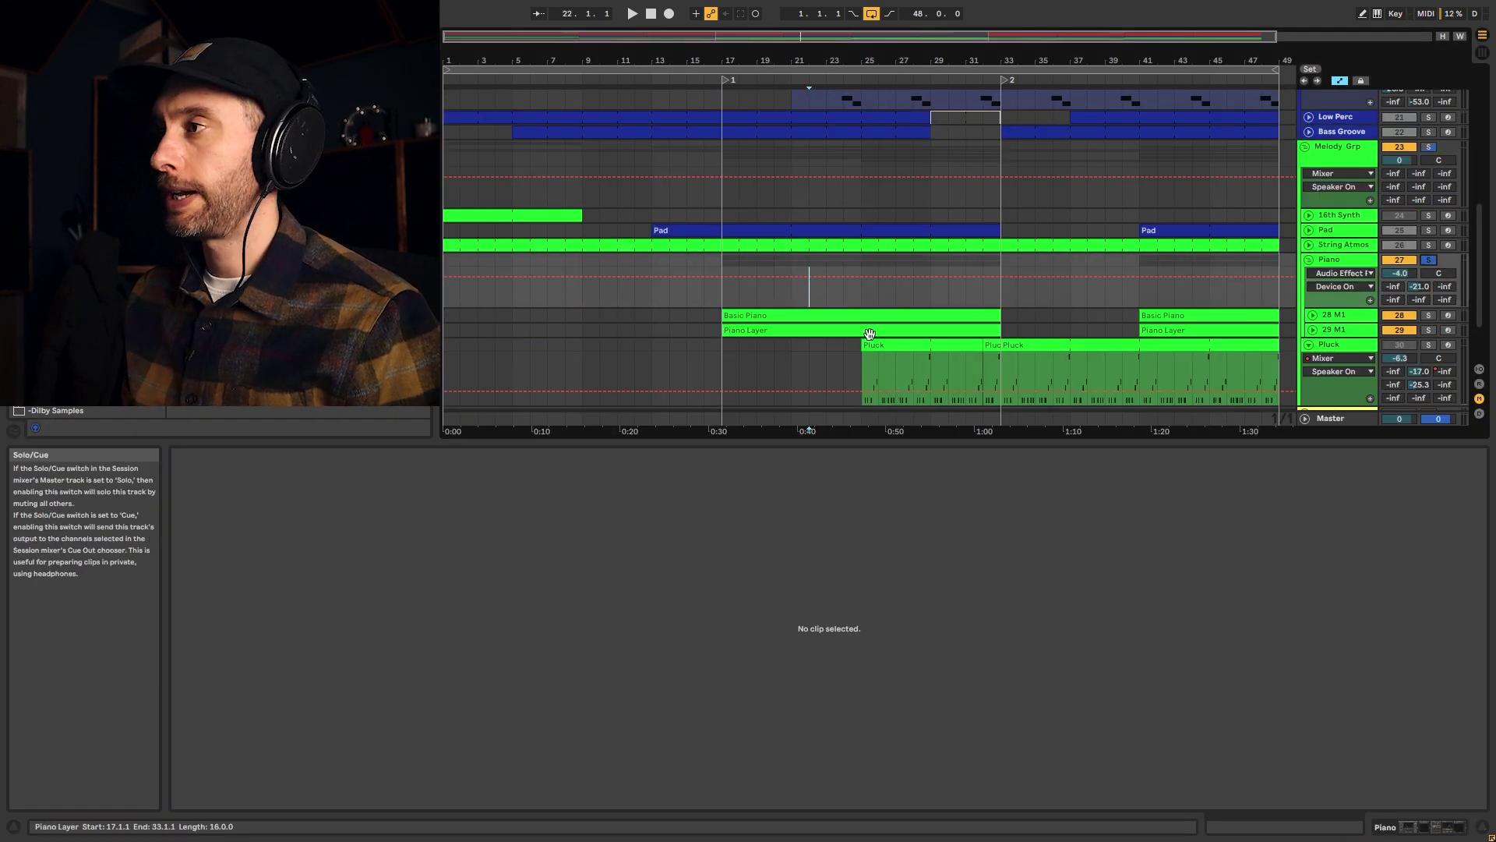
left_click(726, 301)
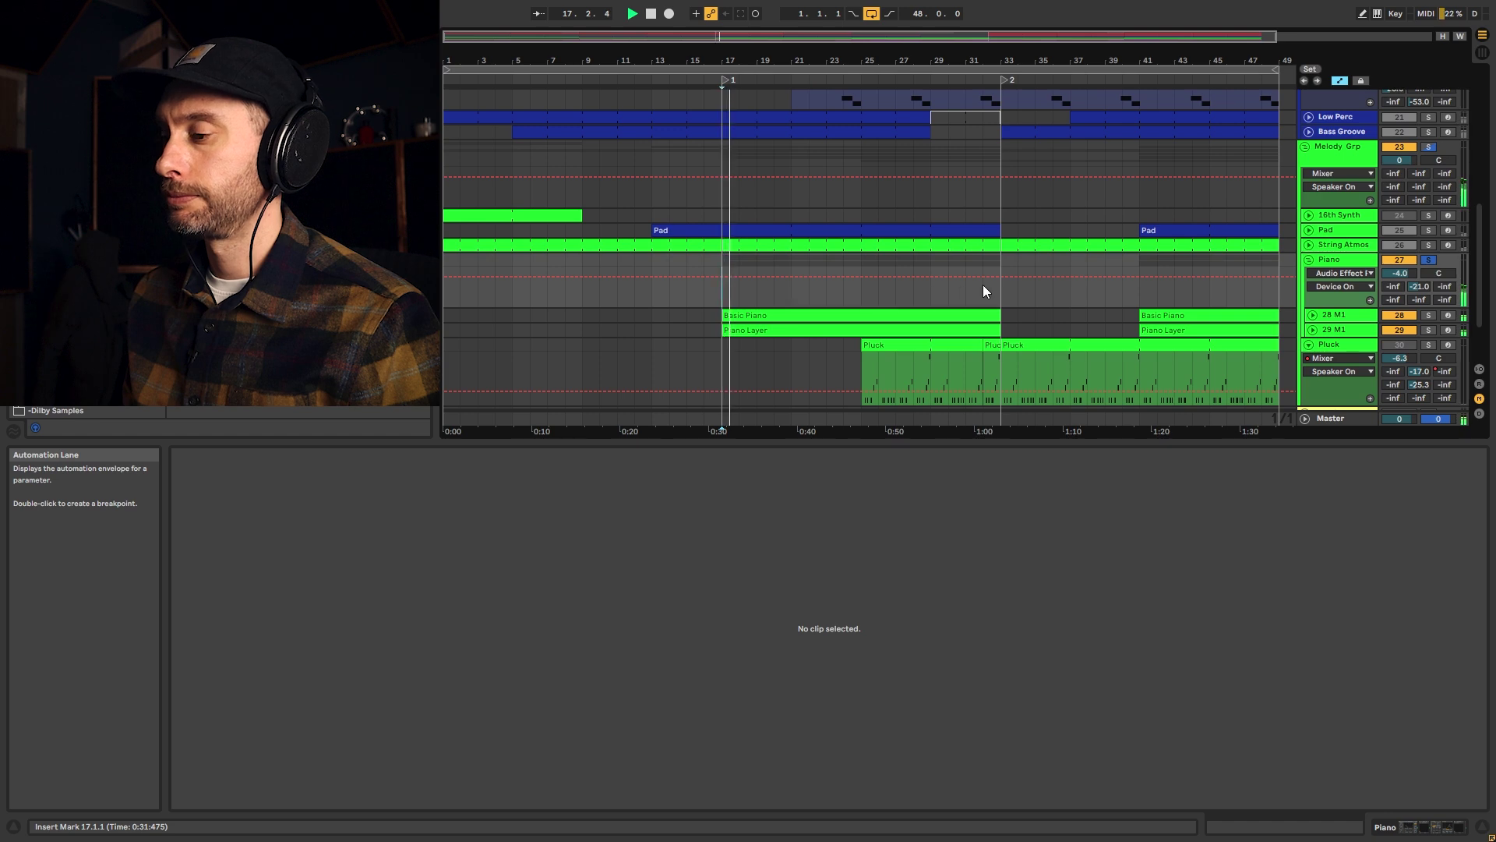
Unfold the 28 M1 and 29 M1 tracks inside the Piano group to show their clips.
left_click(1313, 314)
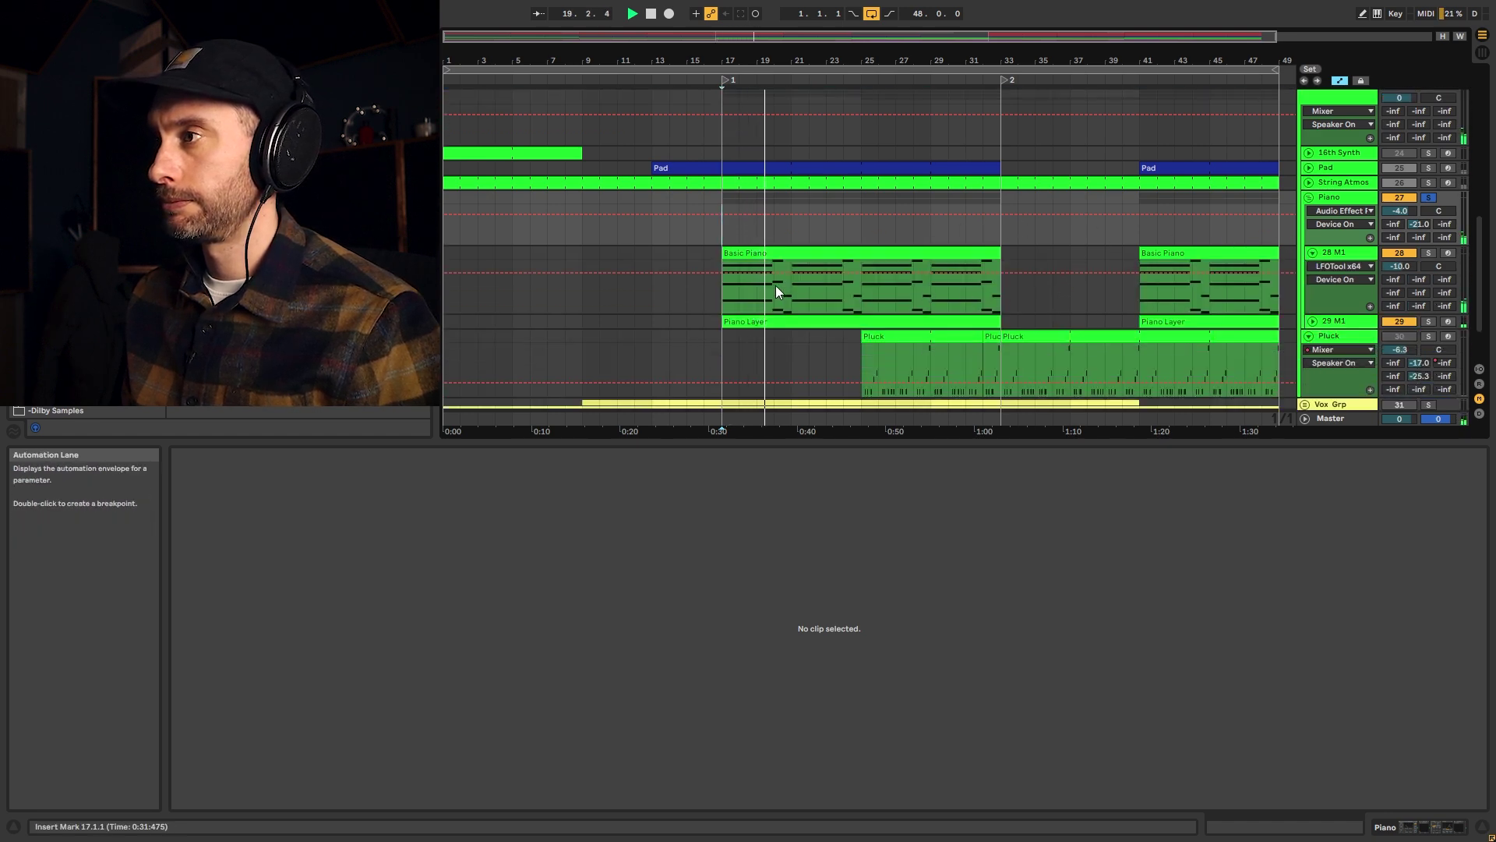
left_click(1313, 322)
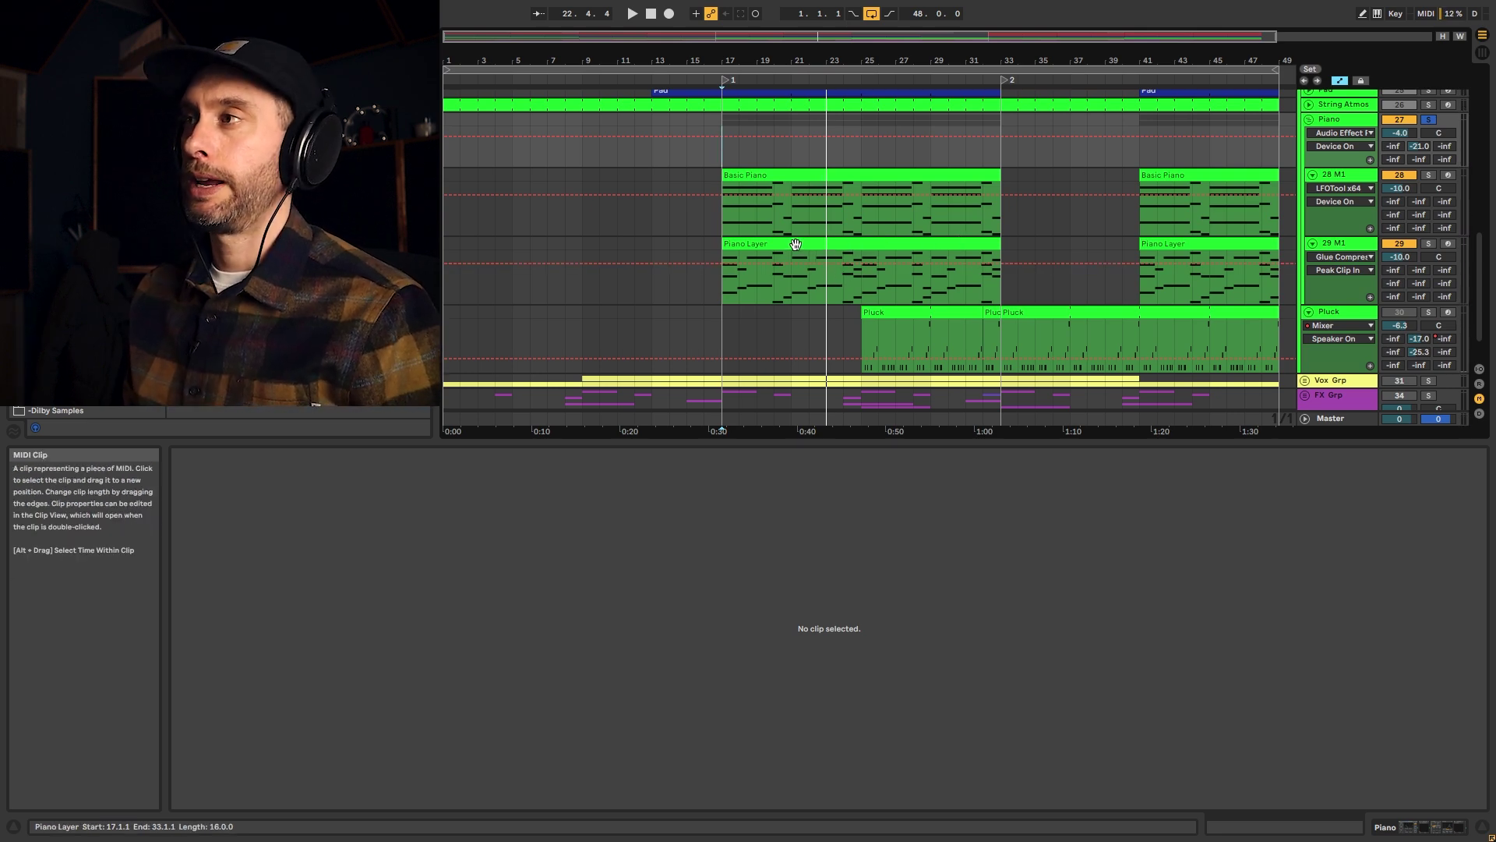
scroll(804, 246, "up", 5)
scroll(805, 246, "up", 1)
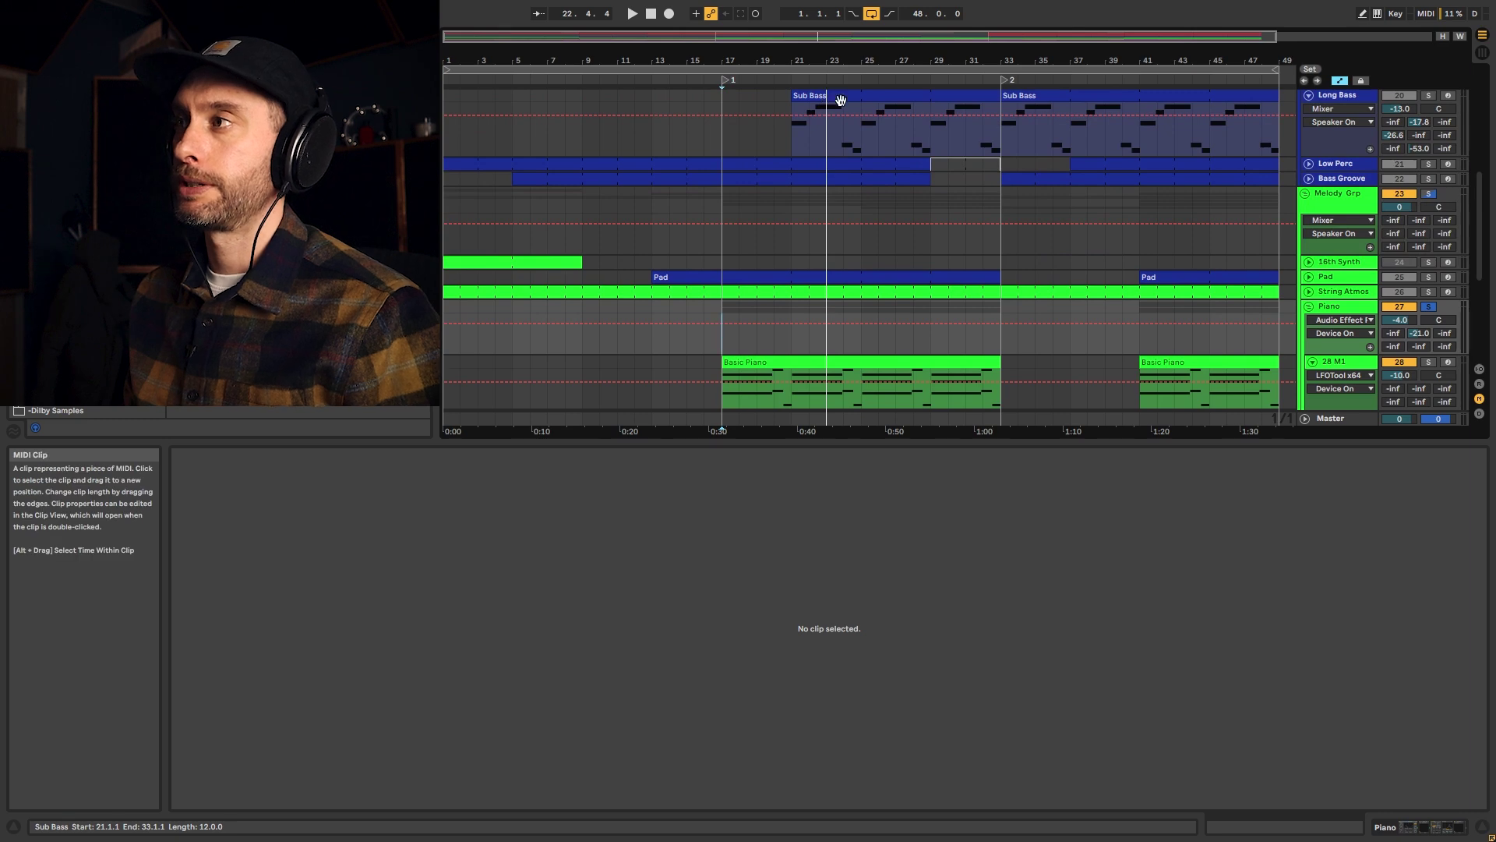
Open the Piano Layer clip and listen to 29 M1 in solo from bar 21.
scroll(832, 326, "down", 3)
left_click(836, 322)
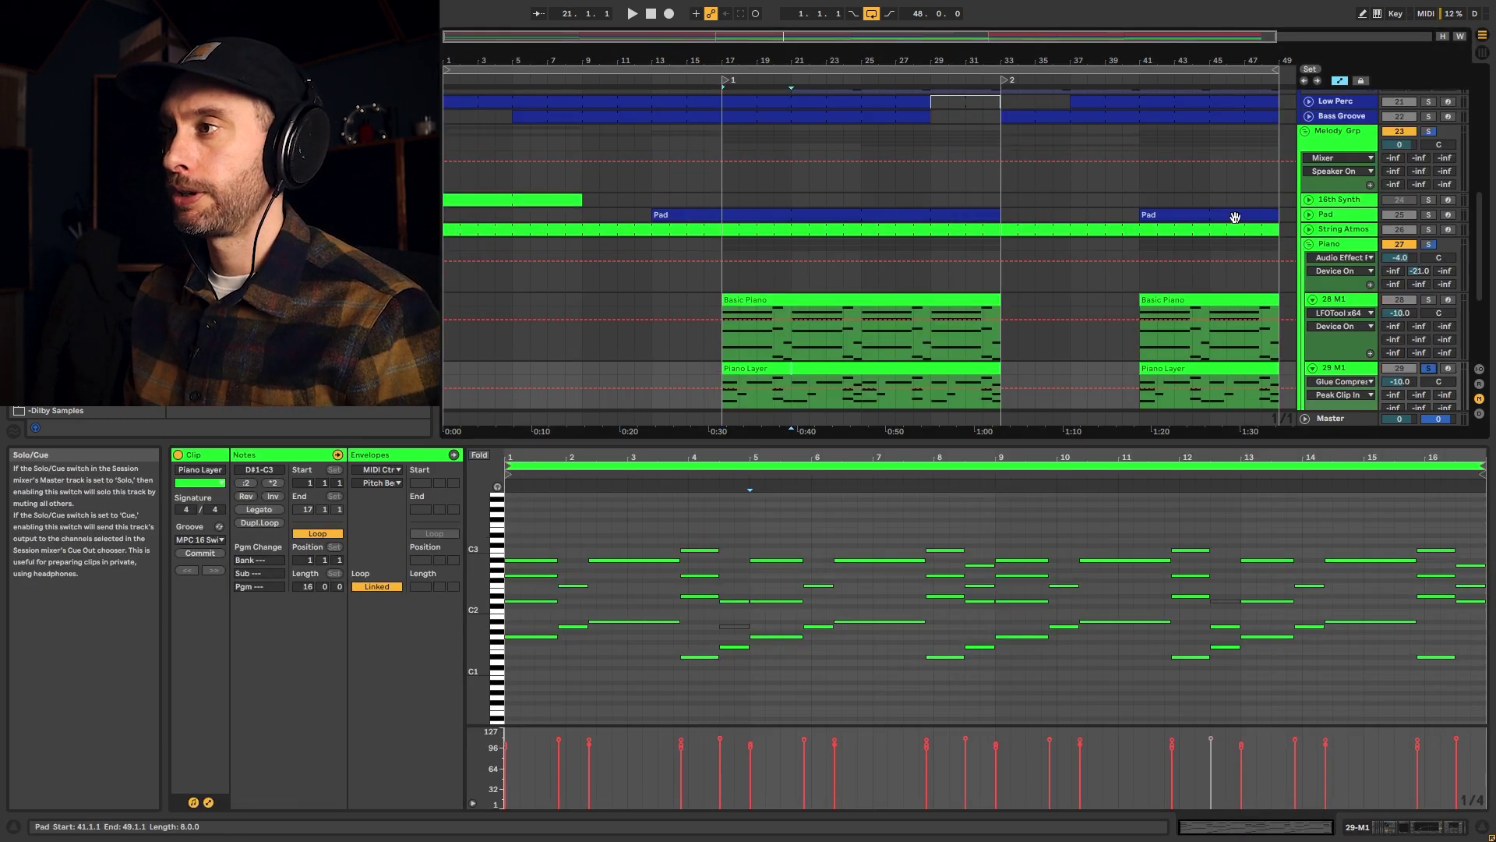
left_click(937, 367)
key("space")
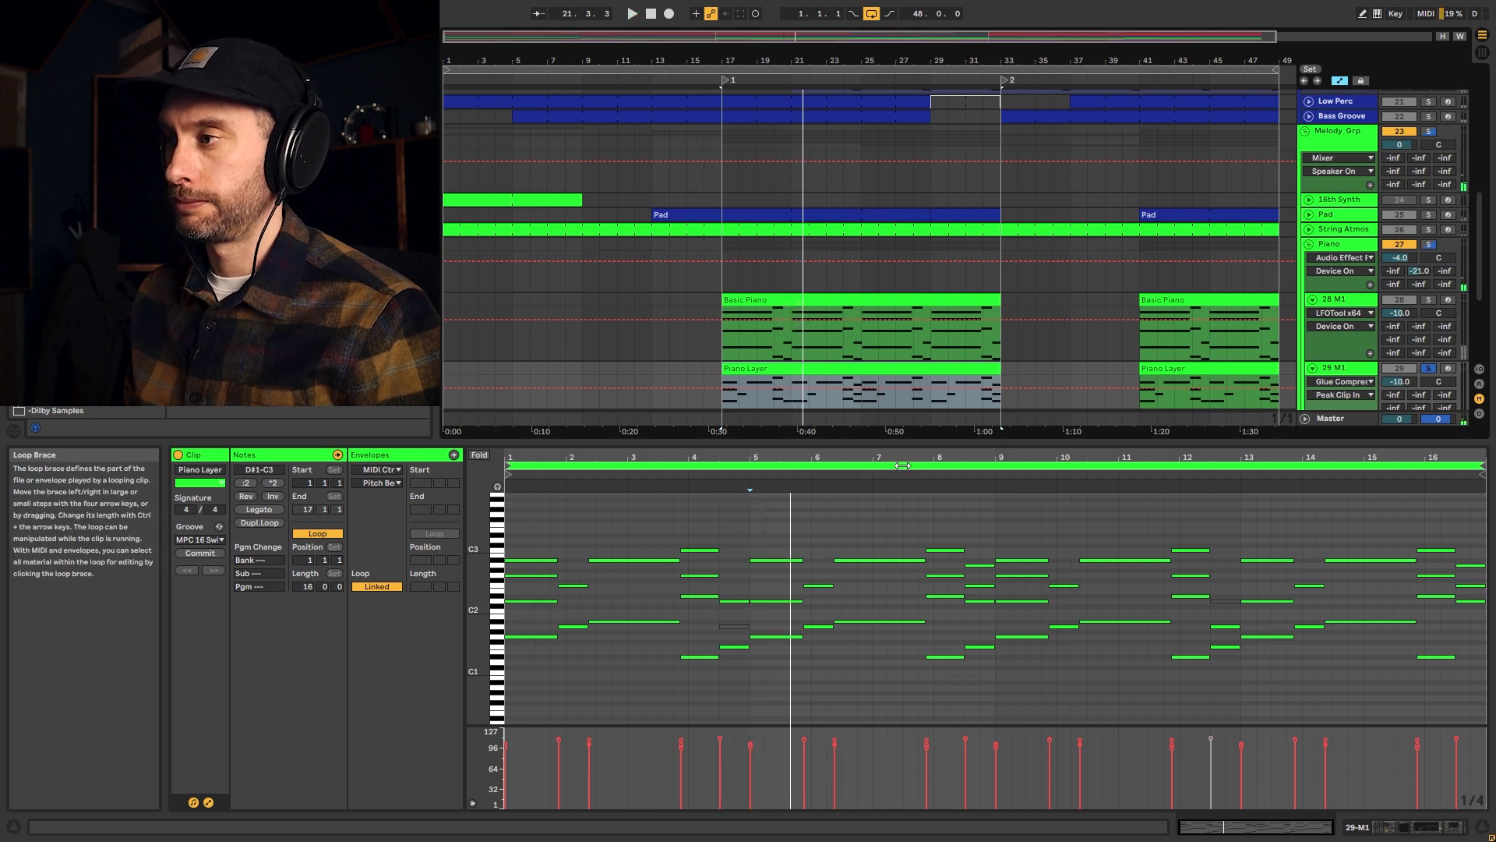
Open the Basic Piano clip and highlight its chord from 3.4.3 to 4.3.1 in the note editor.
scroll(927, 347, "up", 5)
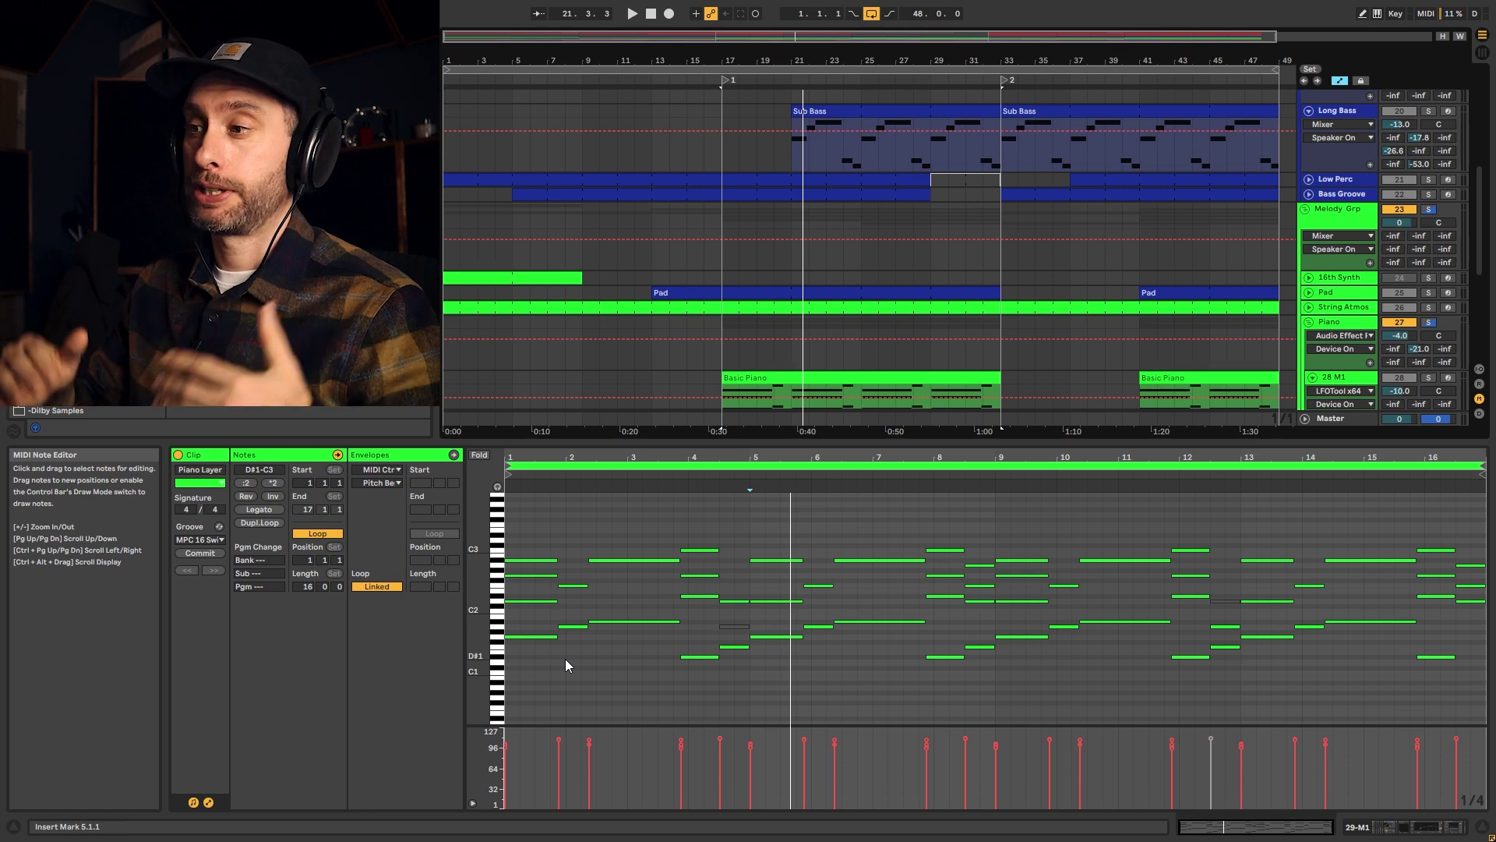
scroll(1094, 279, "down", 5)
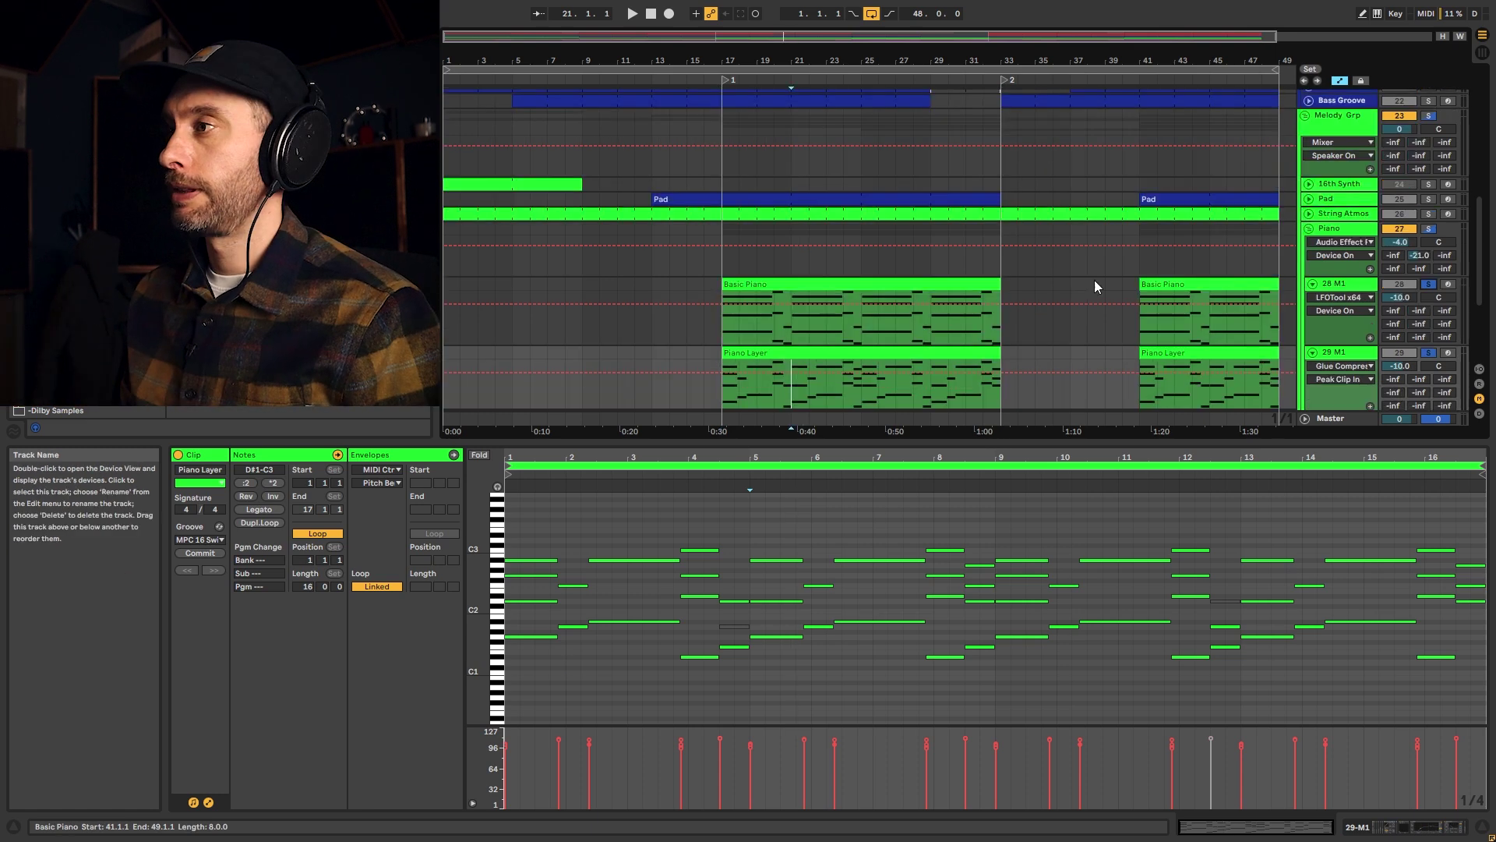
left_click(895, 295)
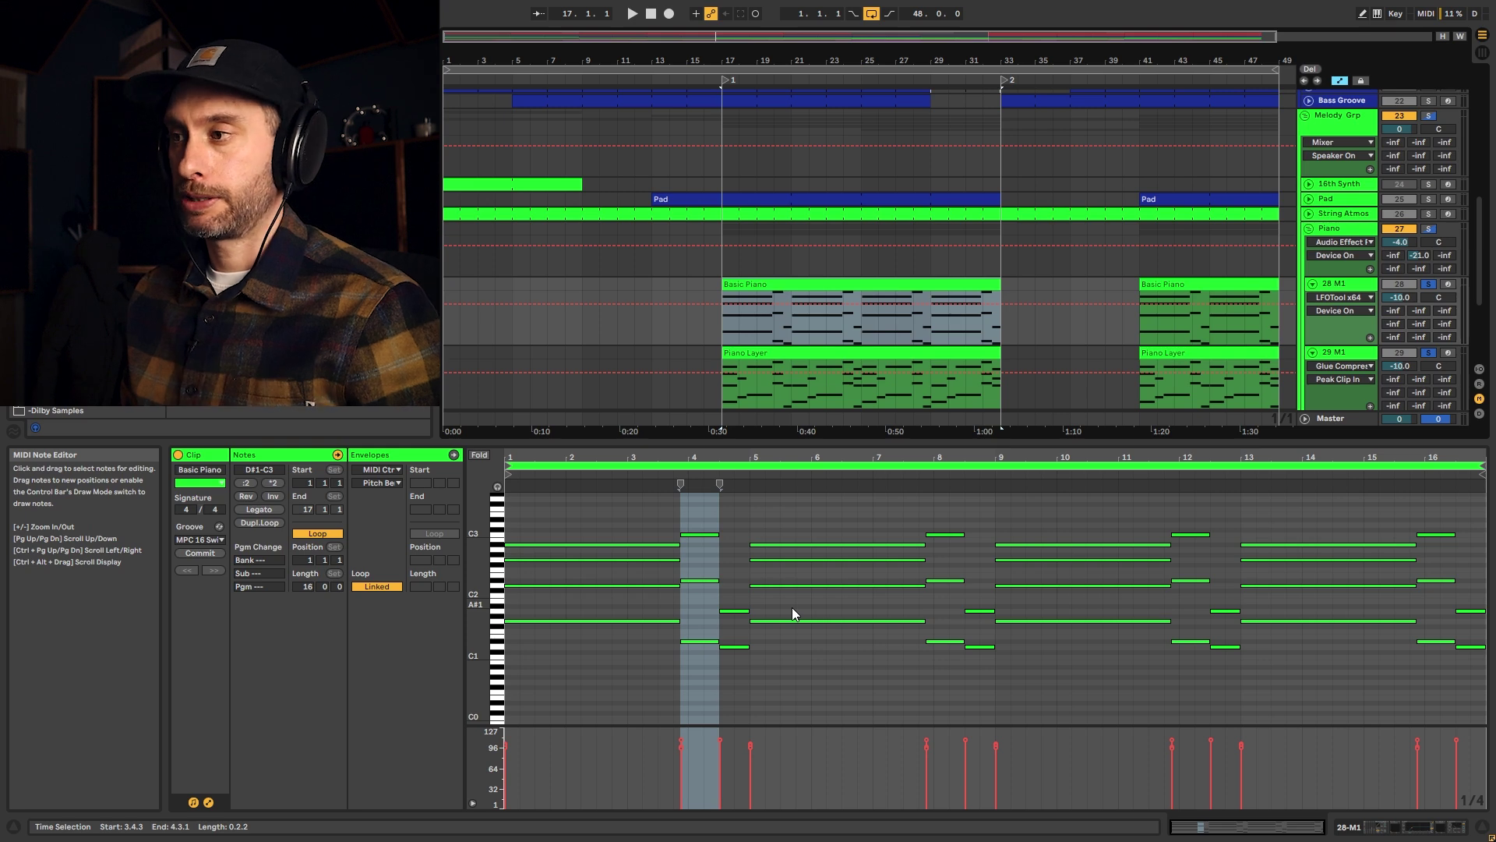
Open the Sub Bass clip and play the soloed Piano group from bar 21, adding Long Bass to the solo.
scroll(895, 246, "up", 3)
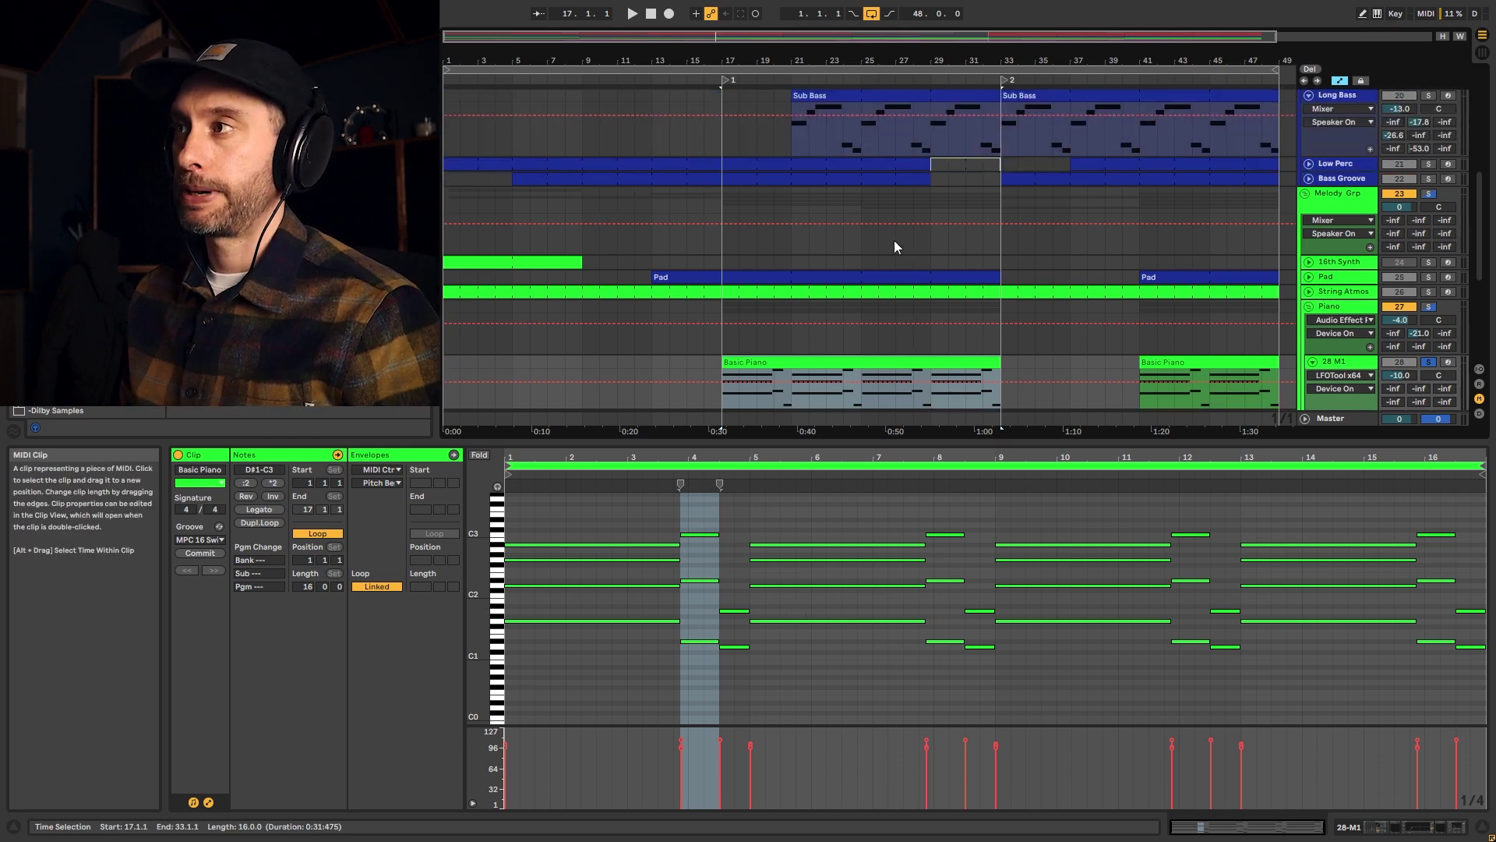
left_click(793, 142)
scroll(1426, 168, "down", 5)
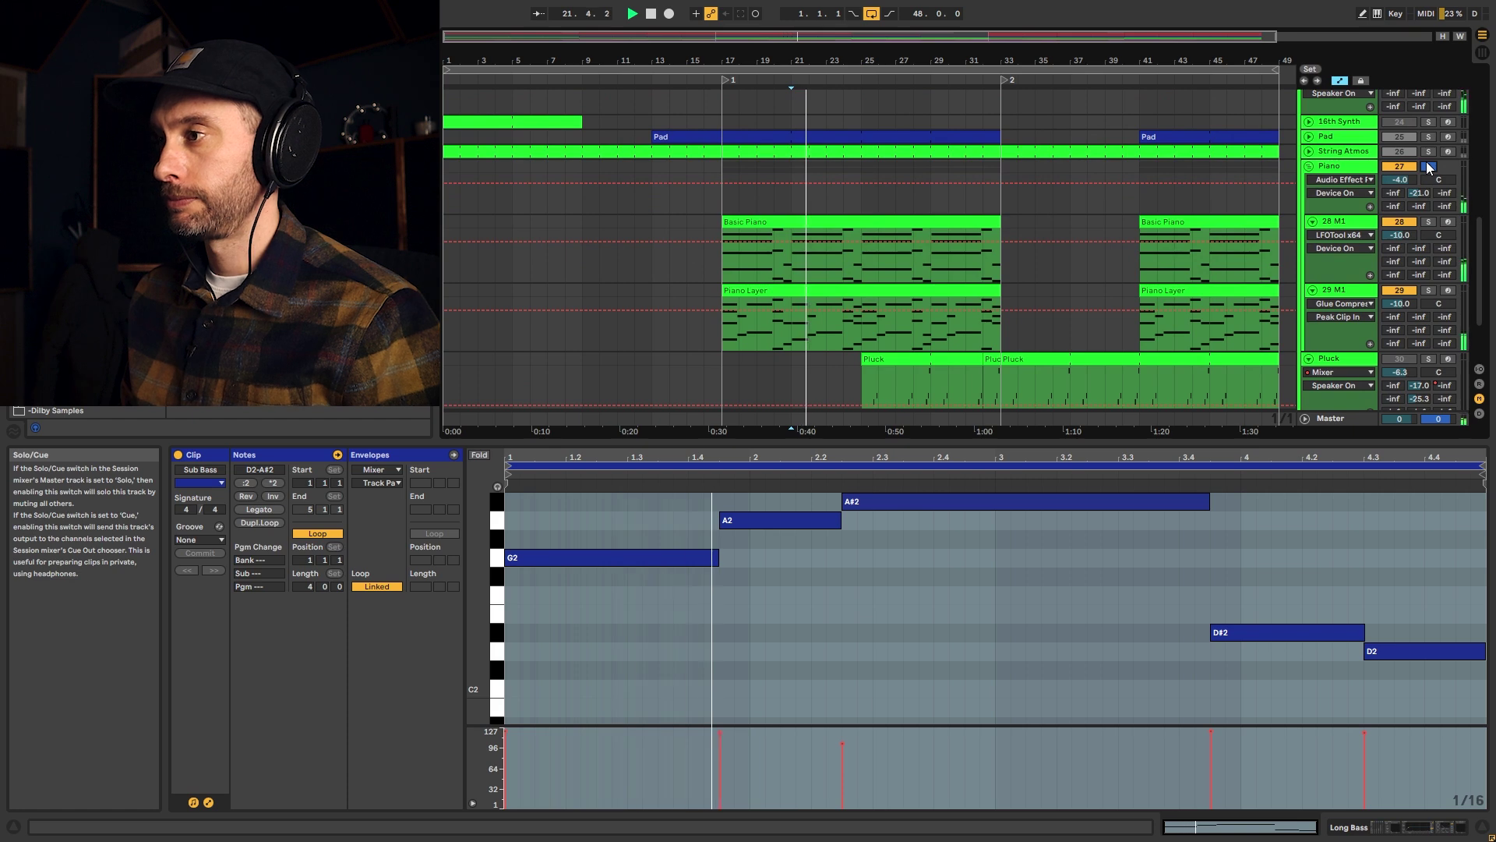
scroll(1428, 166, "up", 6)
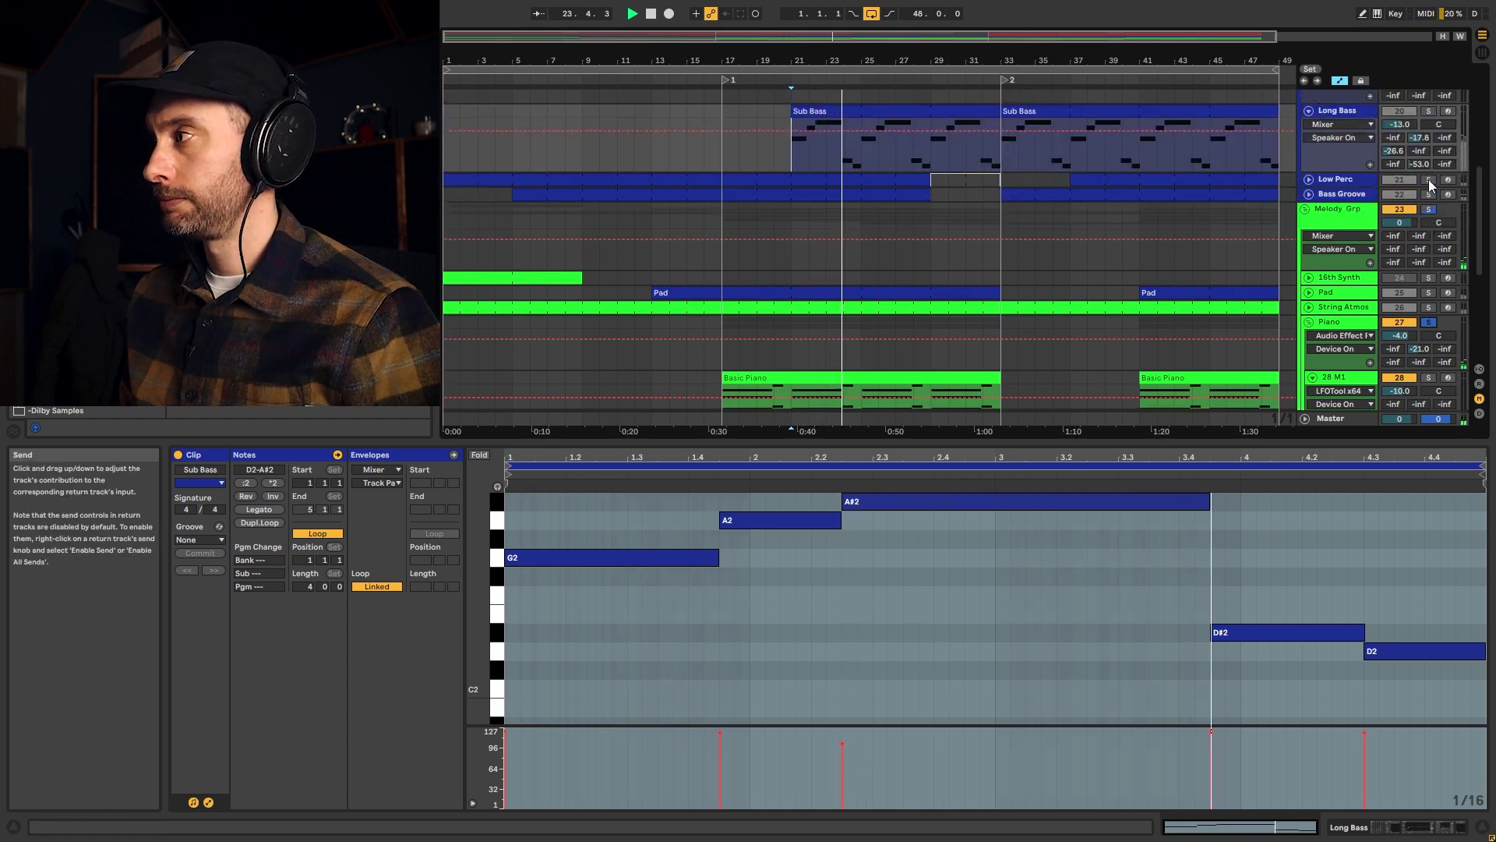
scroll(1423, 132, "up", 1)
scroll(1423, 132, "up", 1)
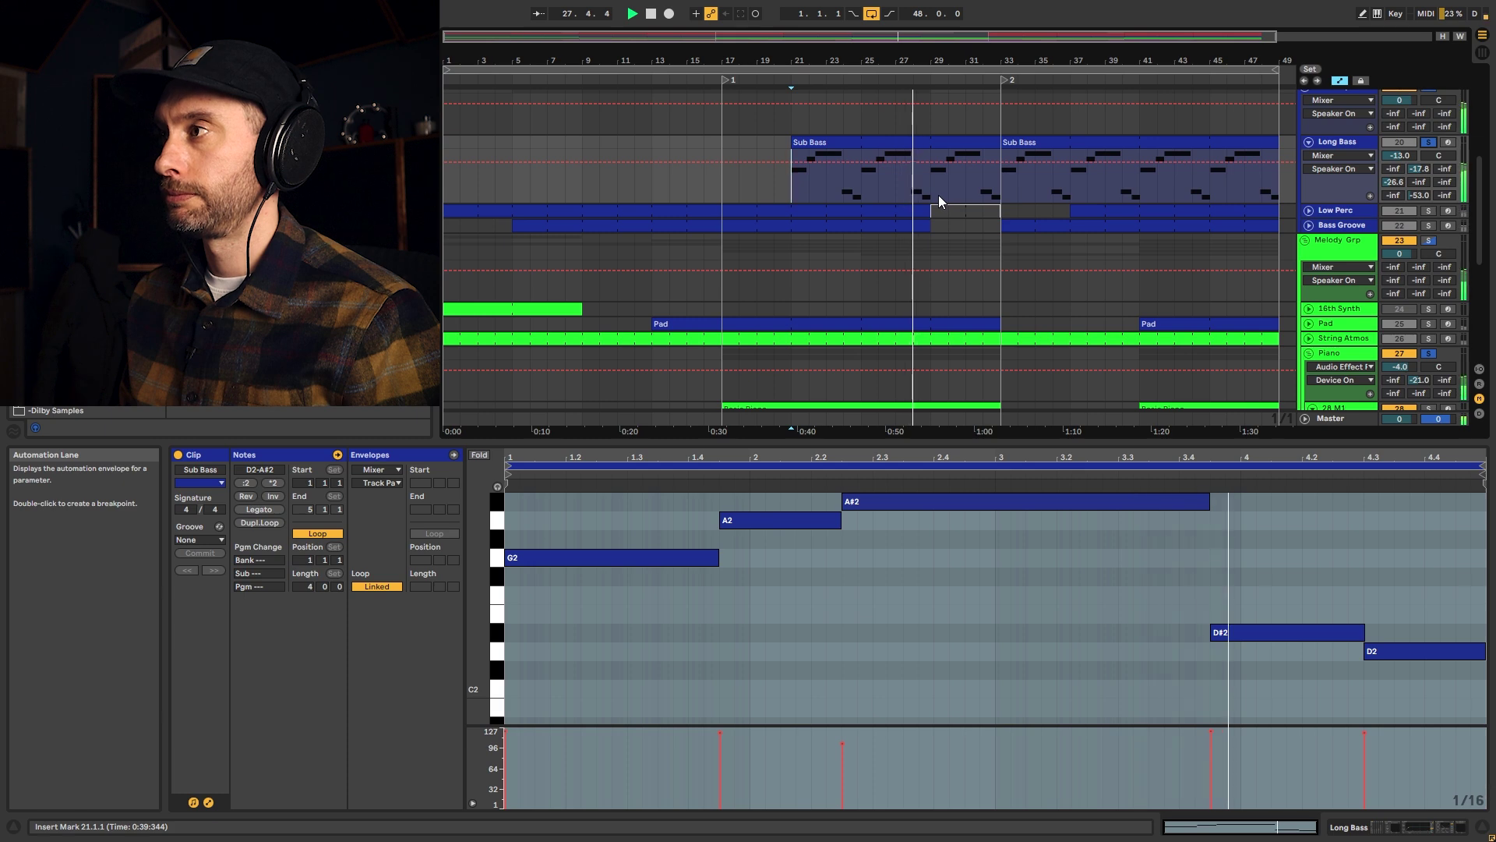
scroll(943, 200, "down", 3)
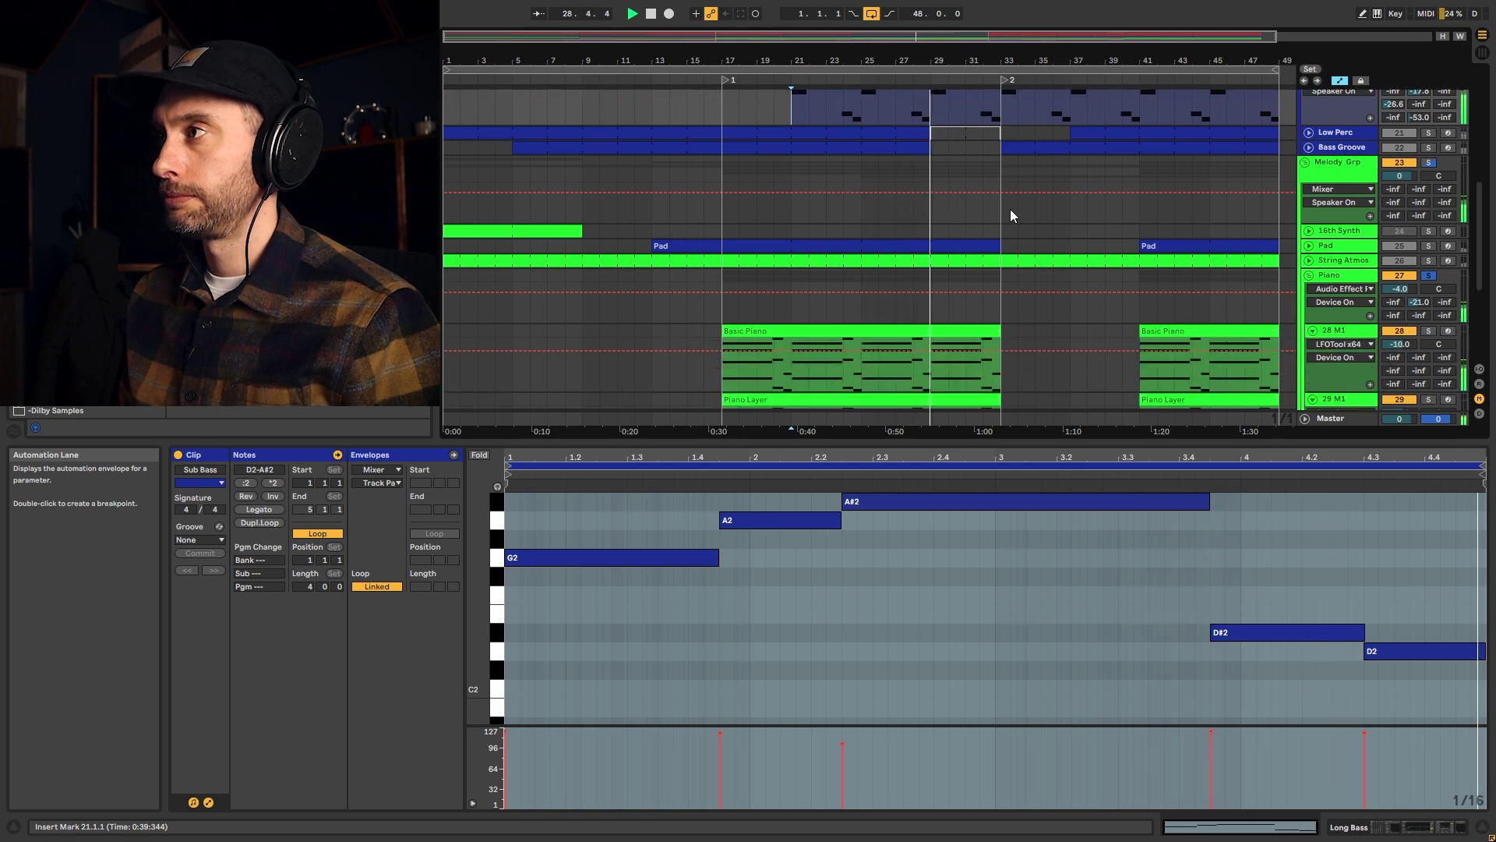
scroll(1007, 224, "down", 3)
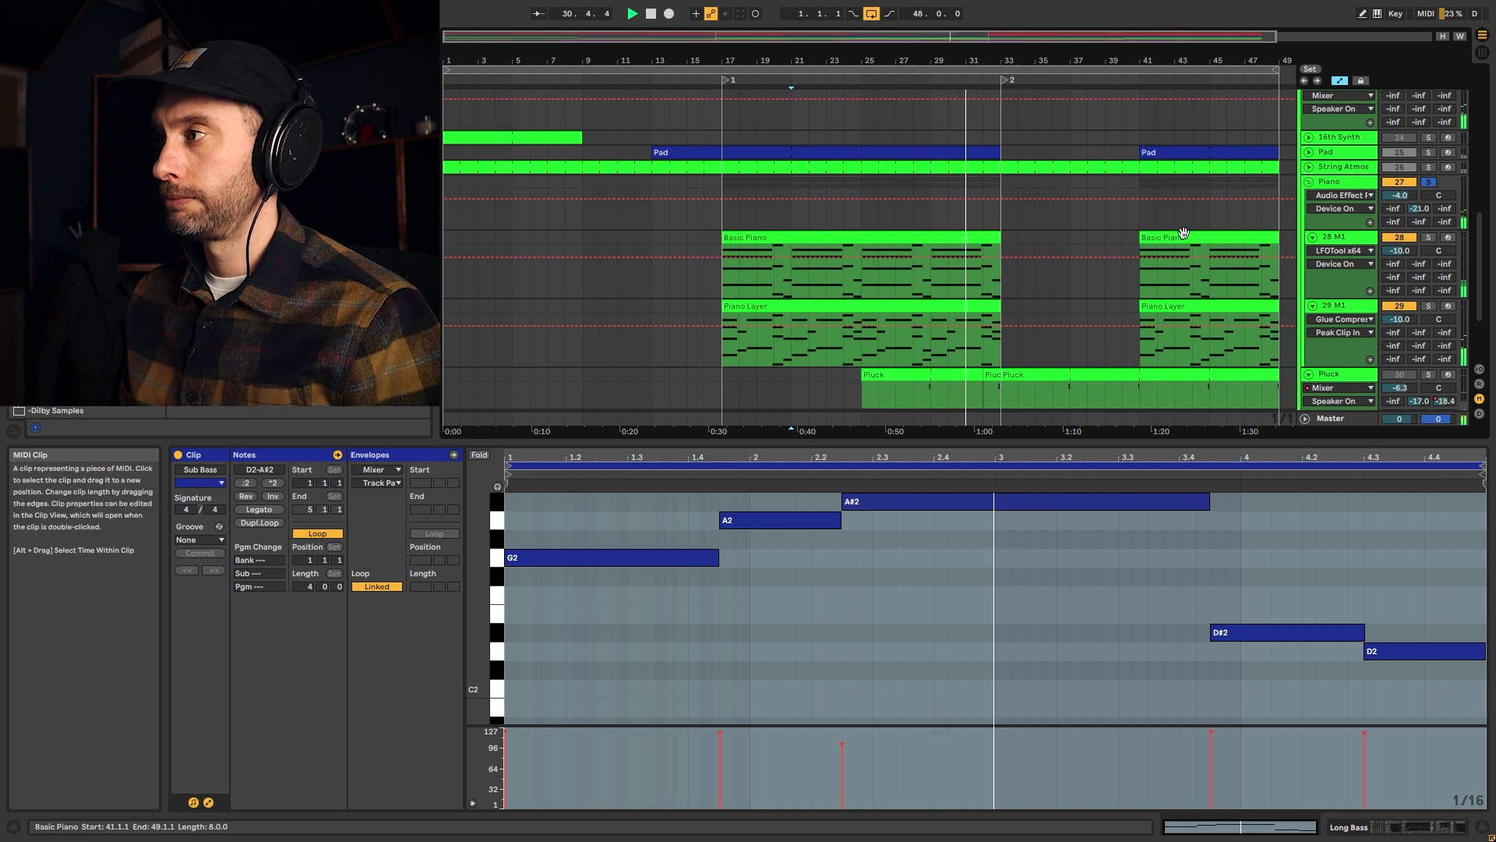
Examine the device chains of 29 M1, 28 M1 and the Piano group, playing the soloed piano from bar 16.
left_click(1332, 181)
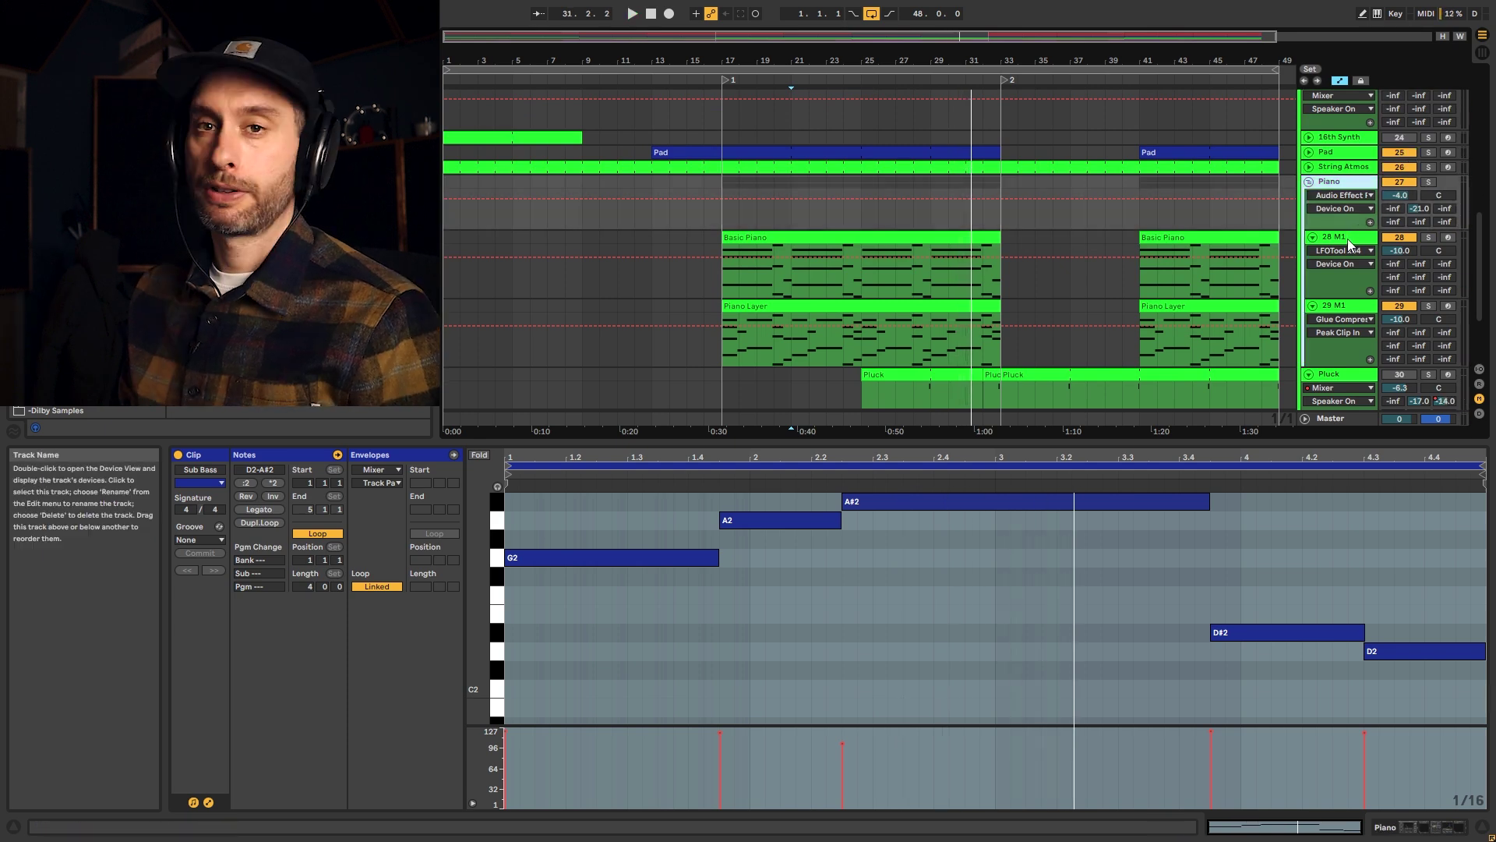
double_click(1338, 306)
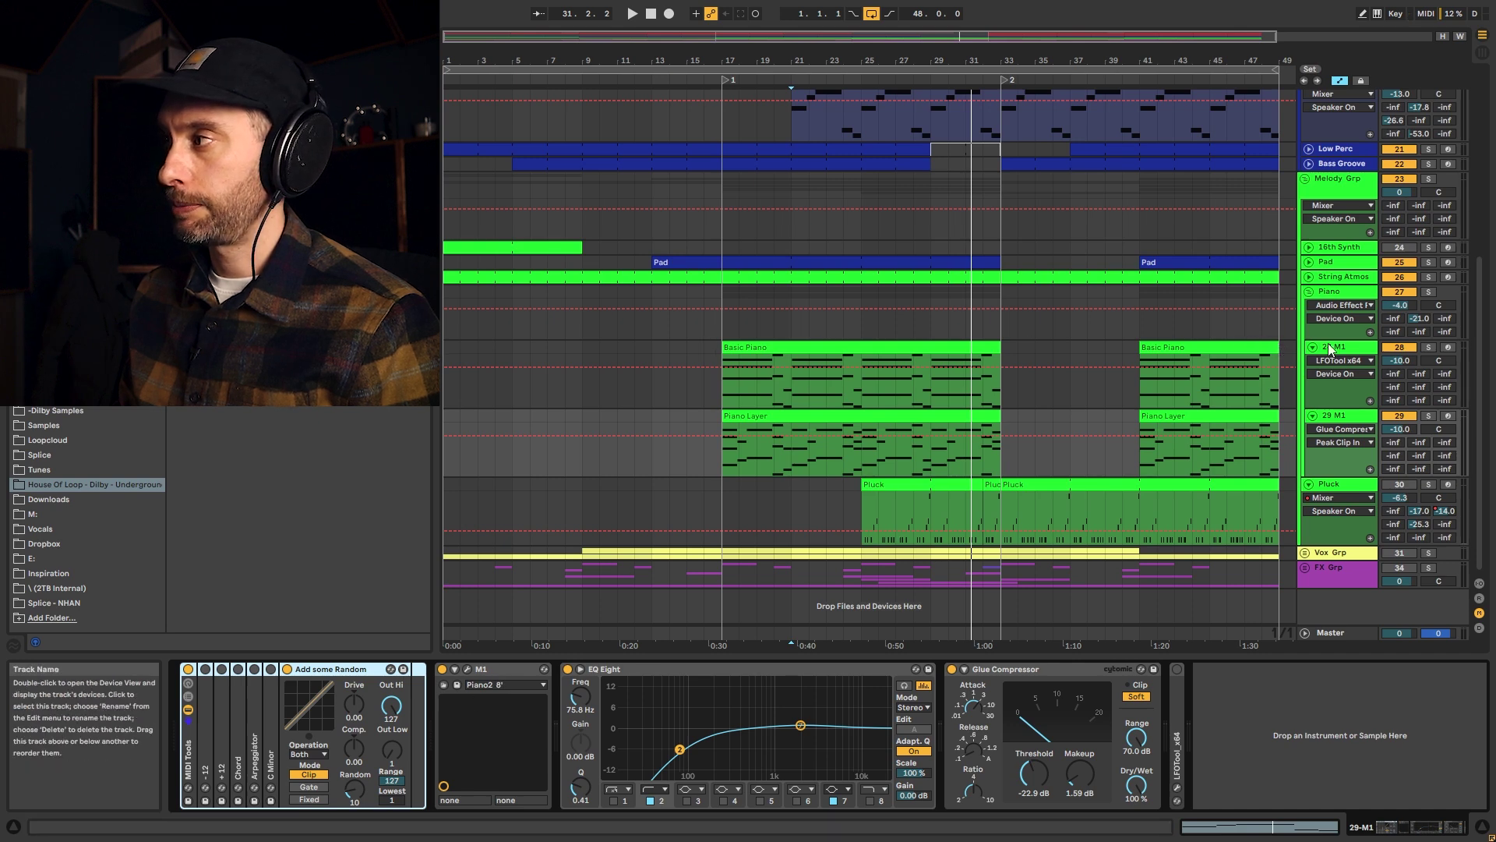
left_click(1342, 296)
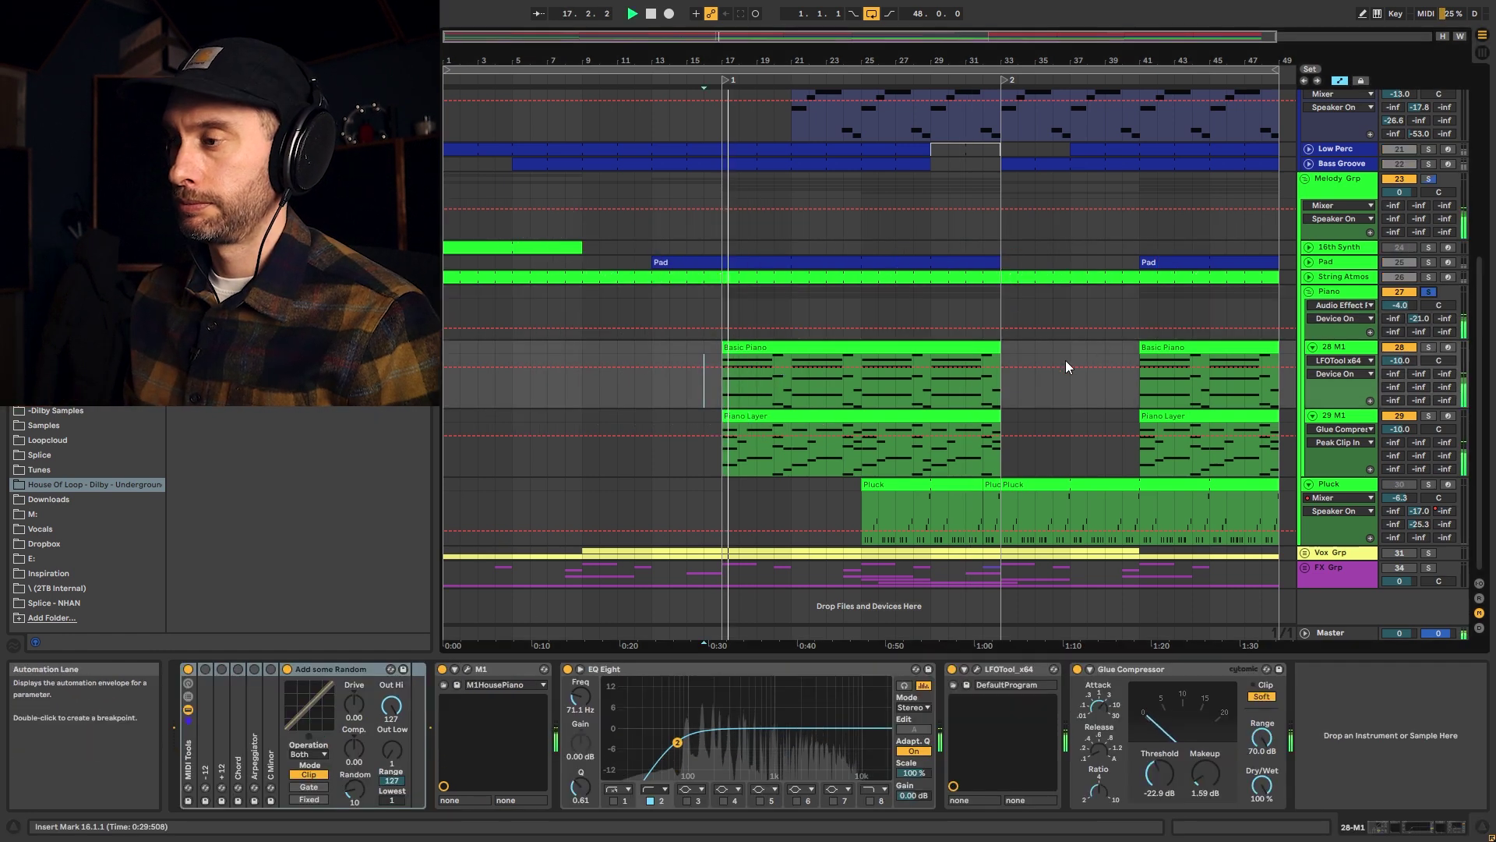
left_click(1330, 291)
left_click(539, 669)
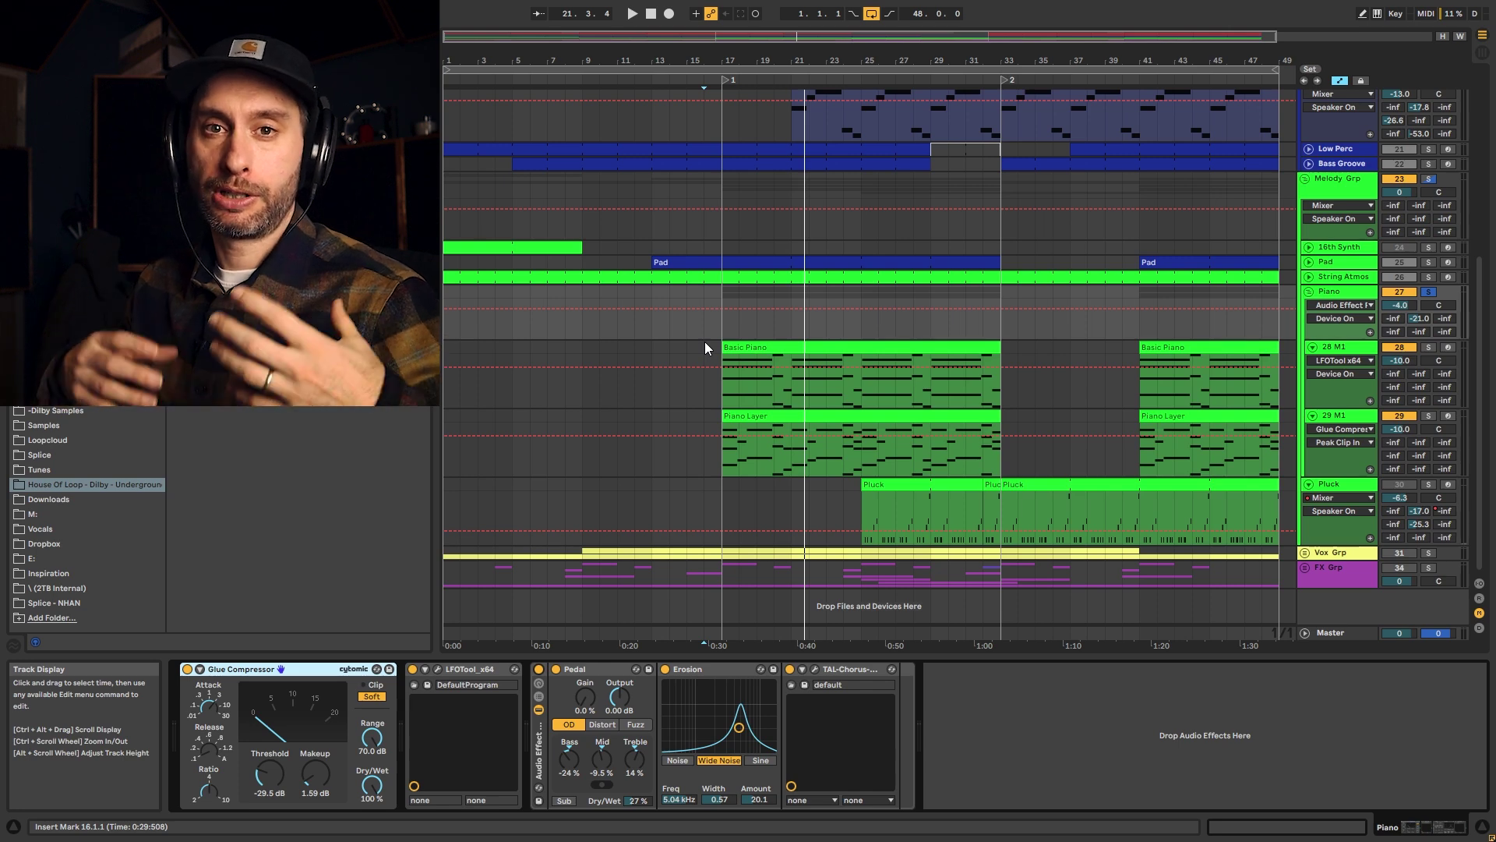
Play the full mix from bar 16 to hear the piano in context.
left_click(704, 343)
key("space")
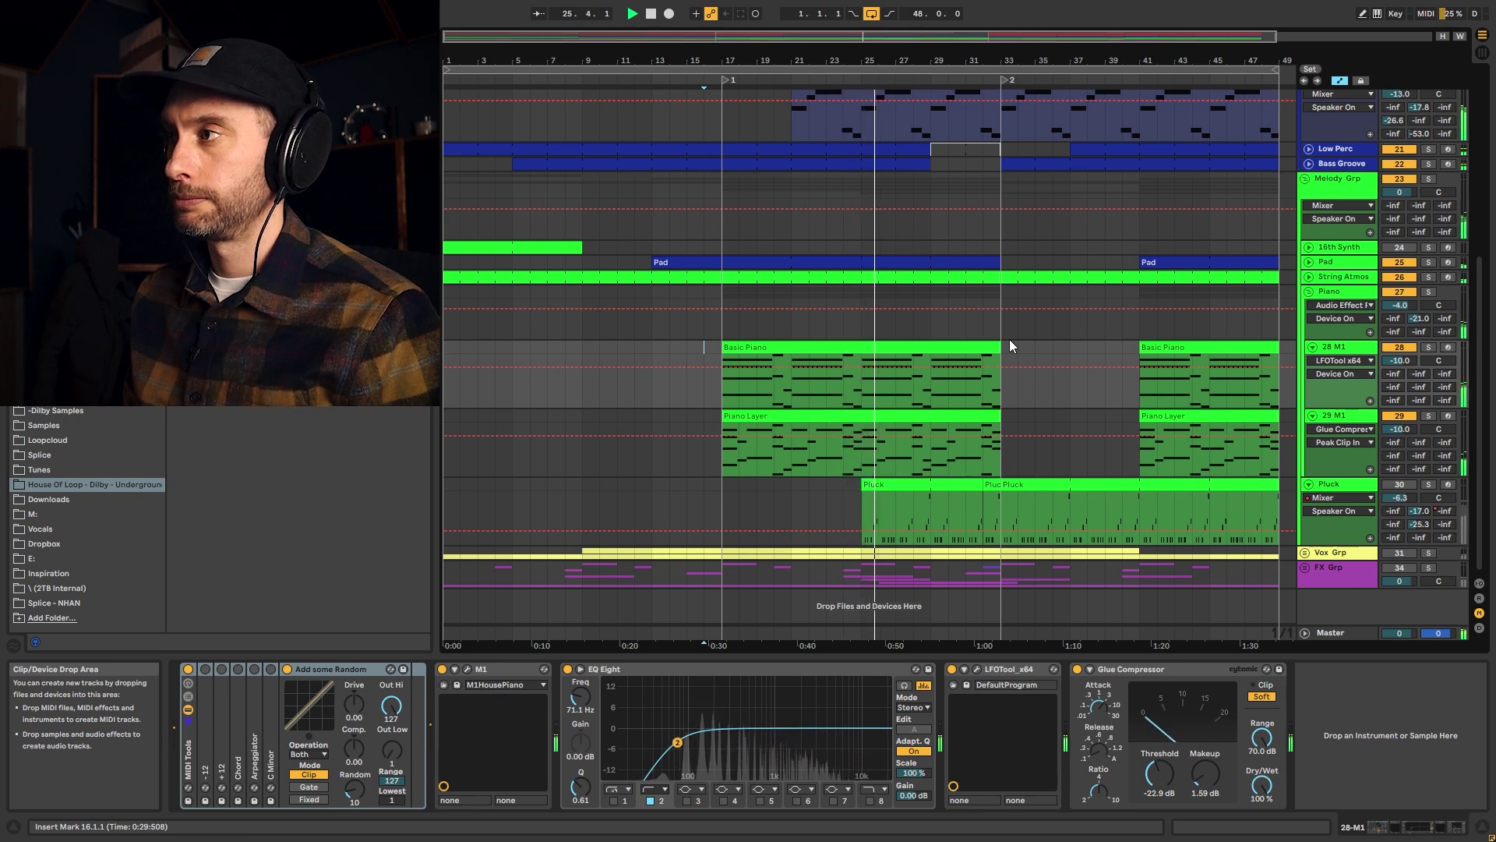
key("space")
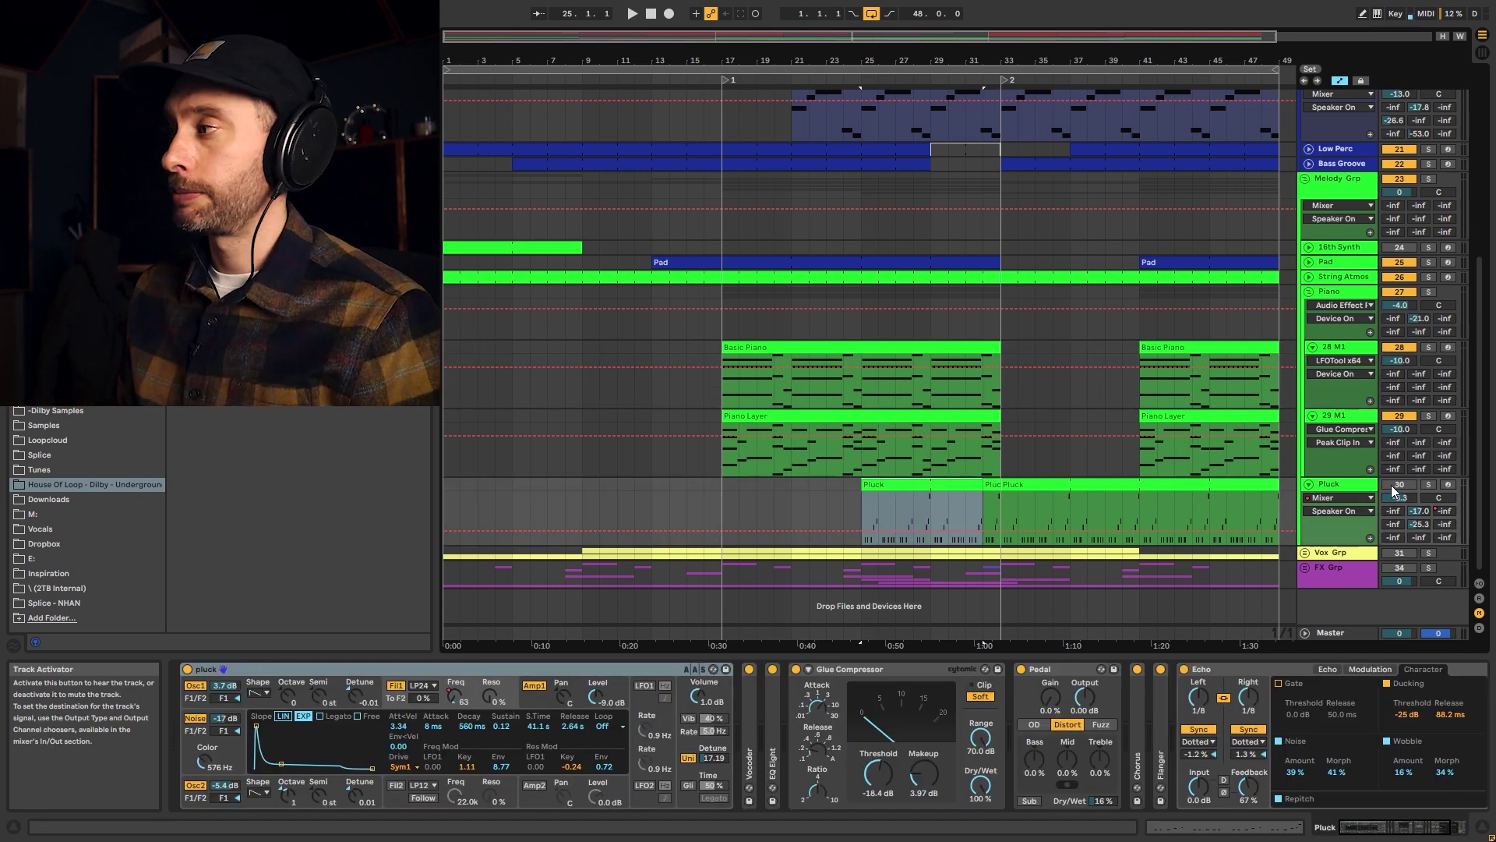
Solo the Pluck track and listen to it from bar 25.
left_click(1394, 484)
left_click(1433, 485)
key("space")
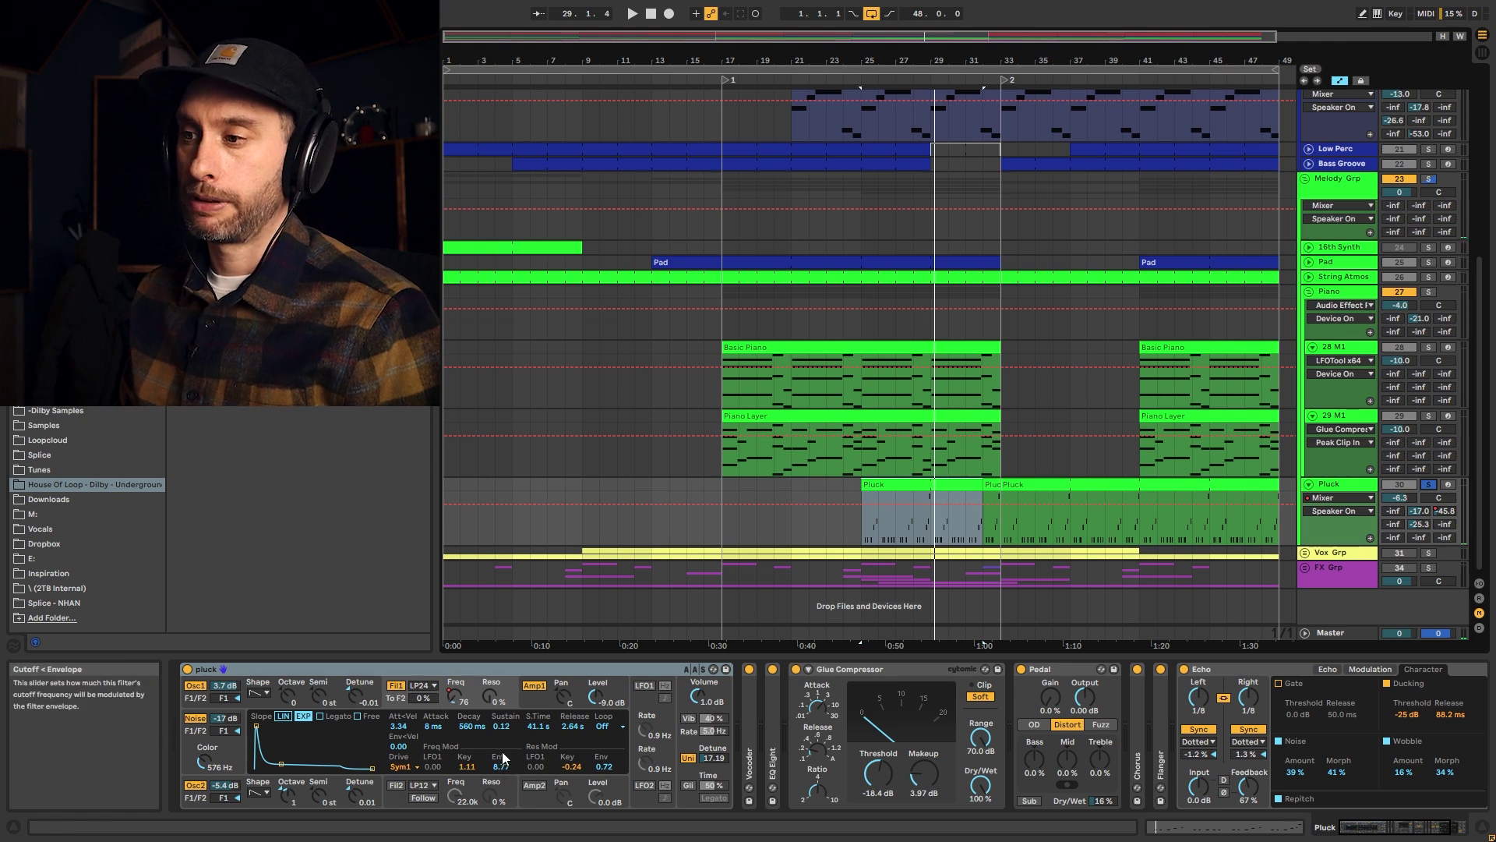
Play Pluck from bar 25 with the synth's Filter 1 switched off, and switch the filter back on to compare.
left_click(490, 696)
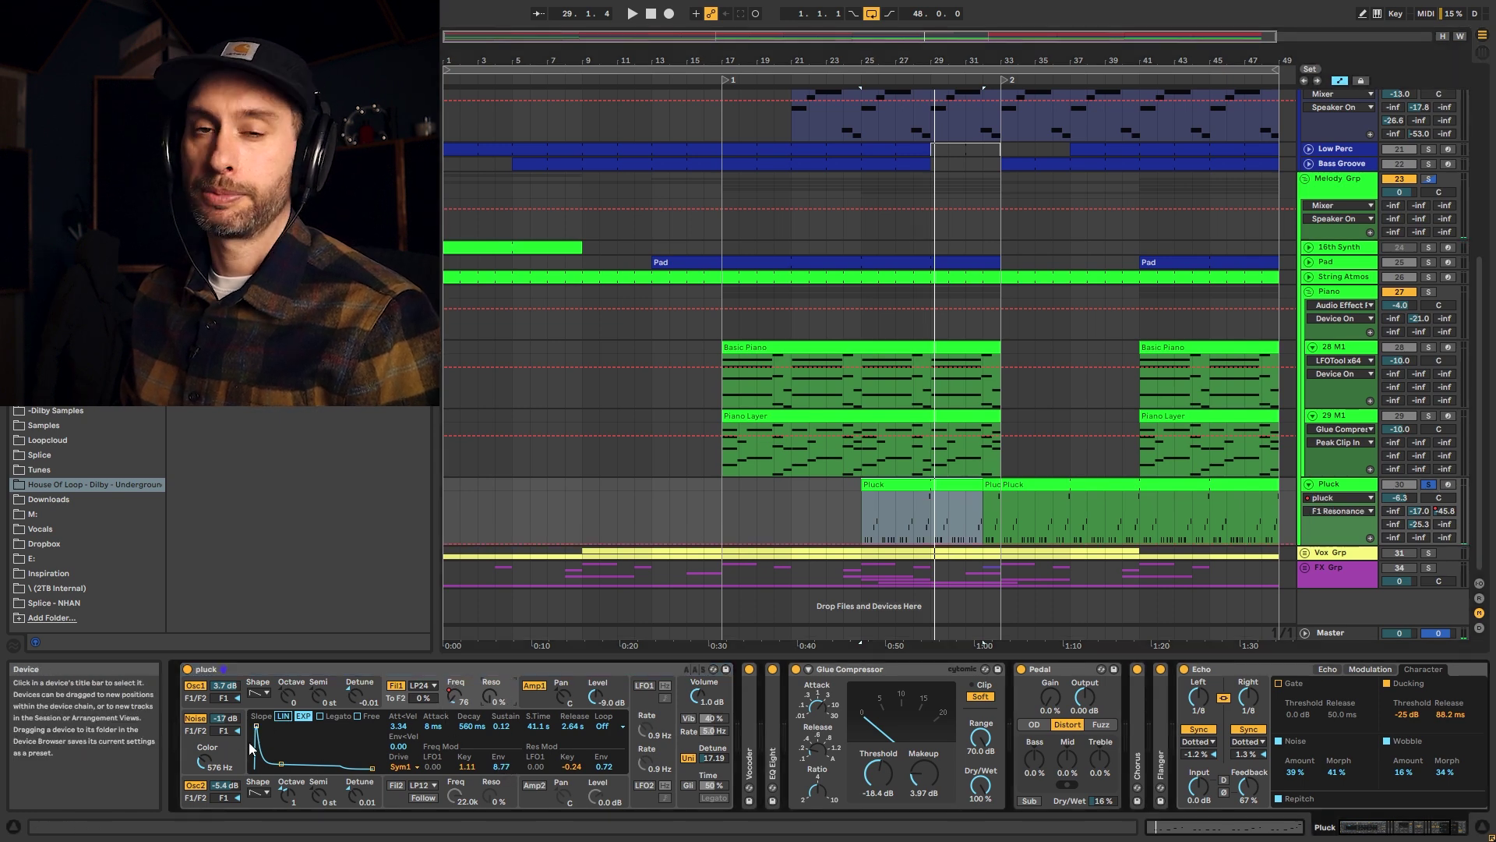
left_click(396, 688)
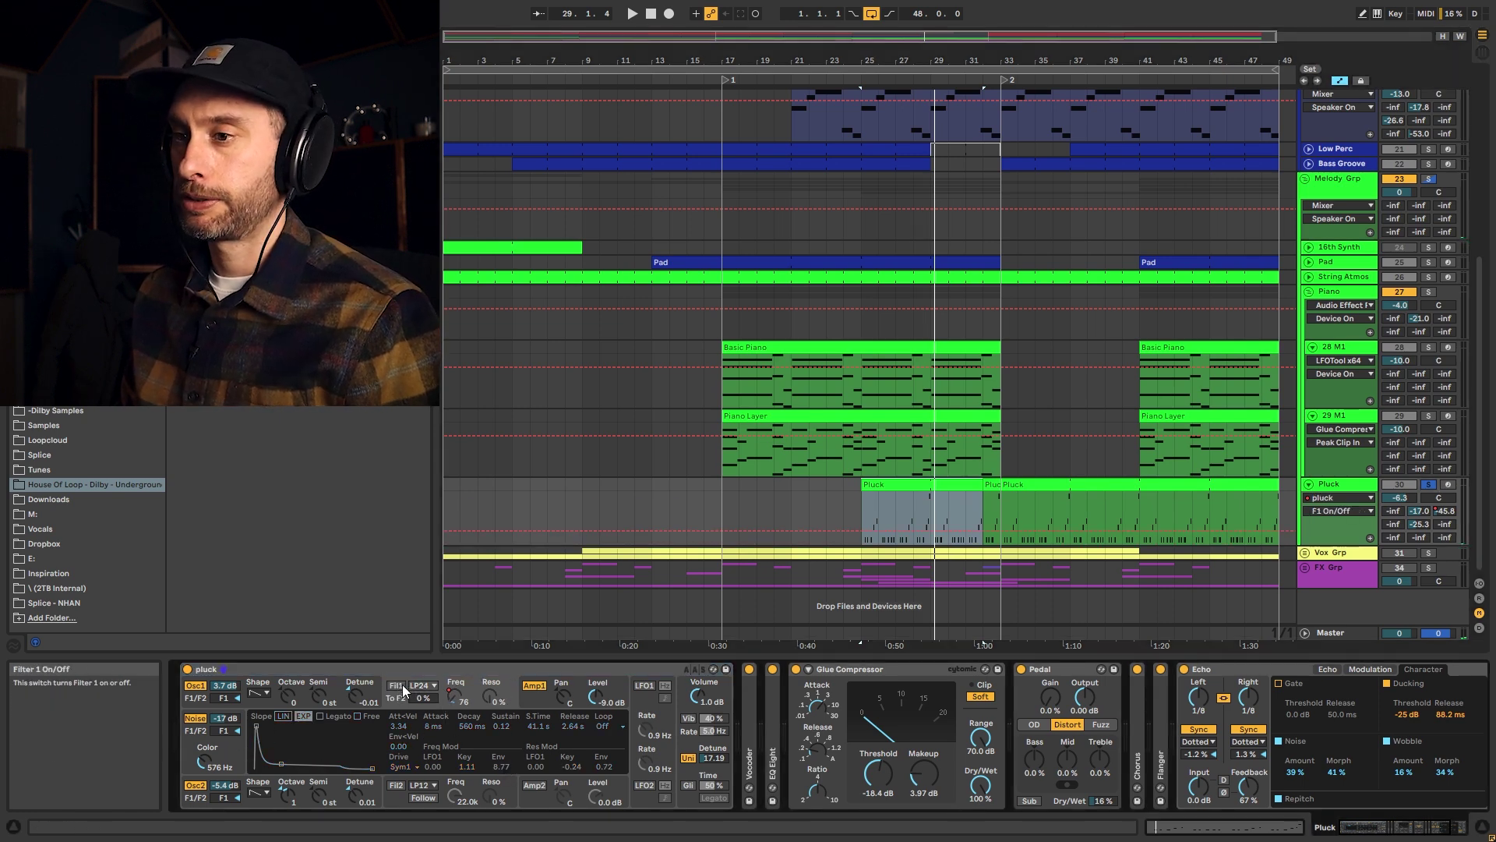
key("space")
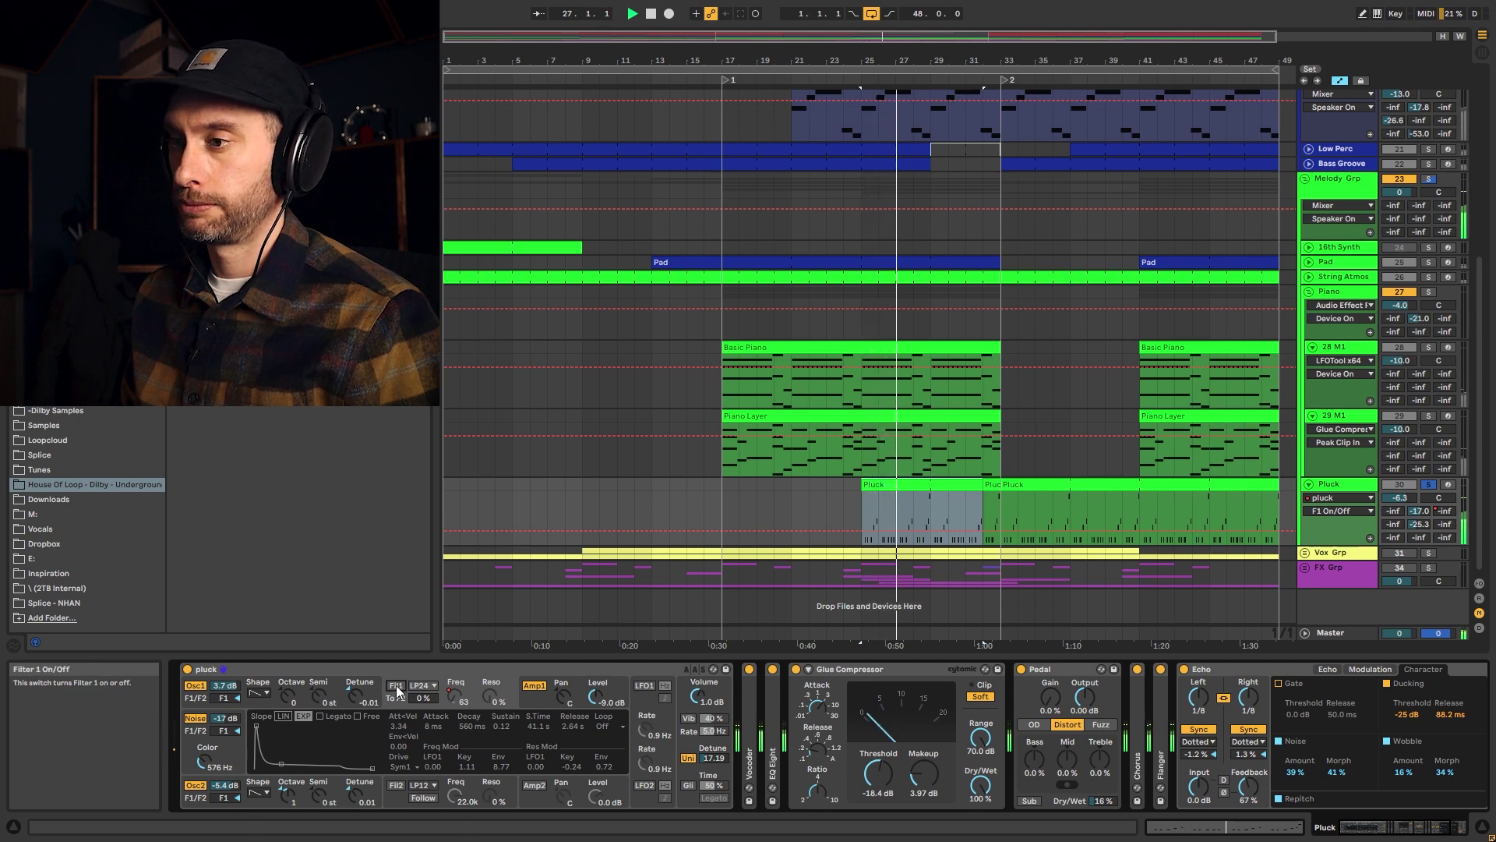
left_click(397, 687)
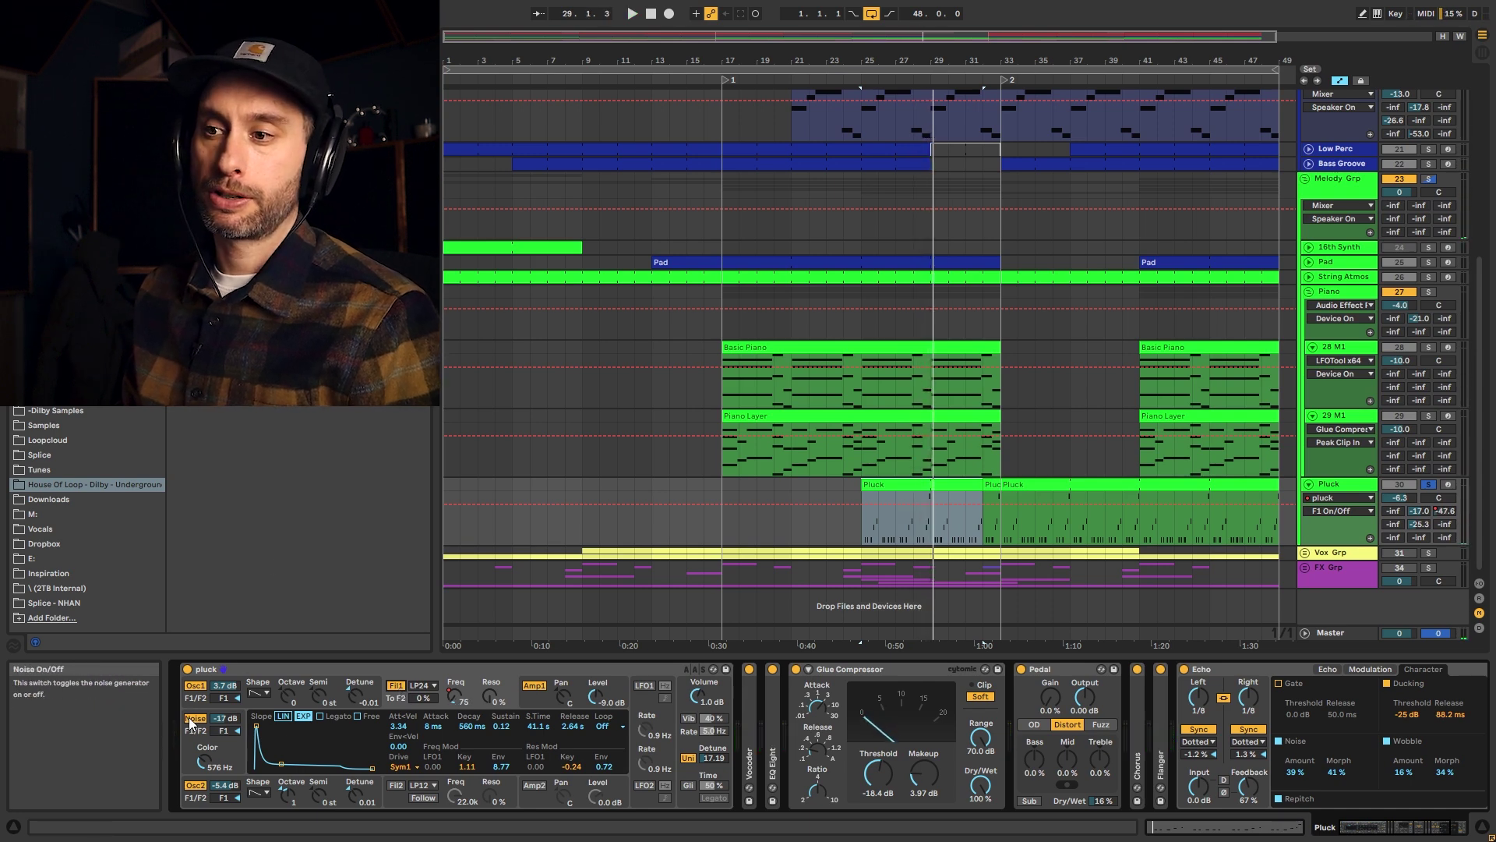
double_click(750, 719)
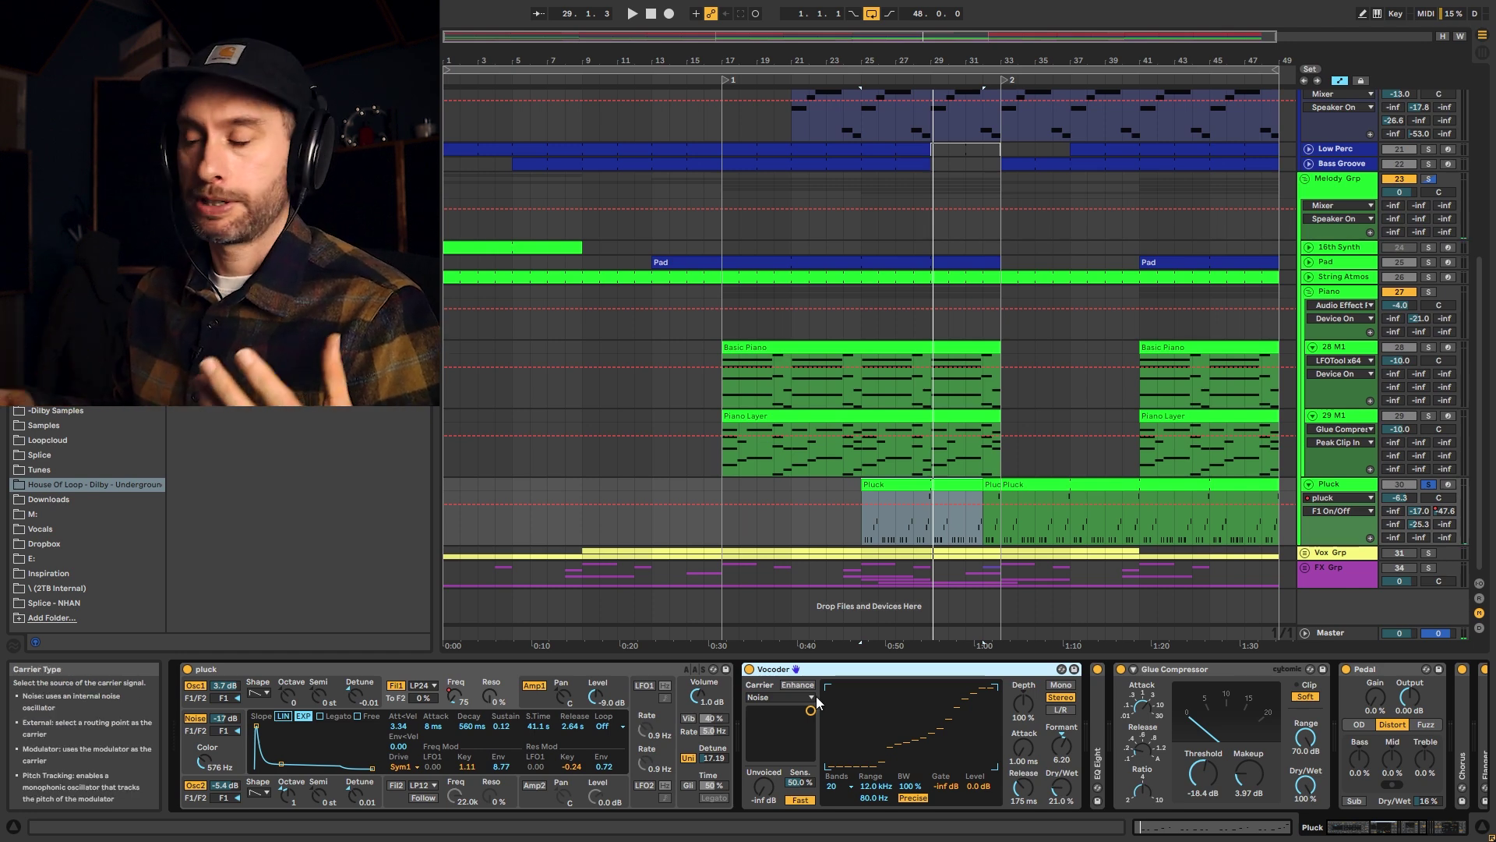
double_click(774, 670)
double_click(773, 670)
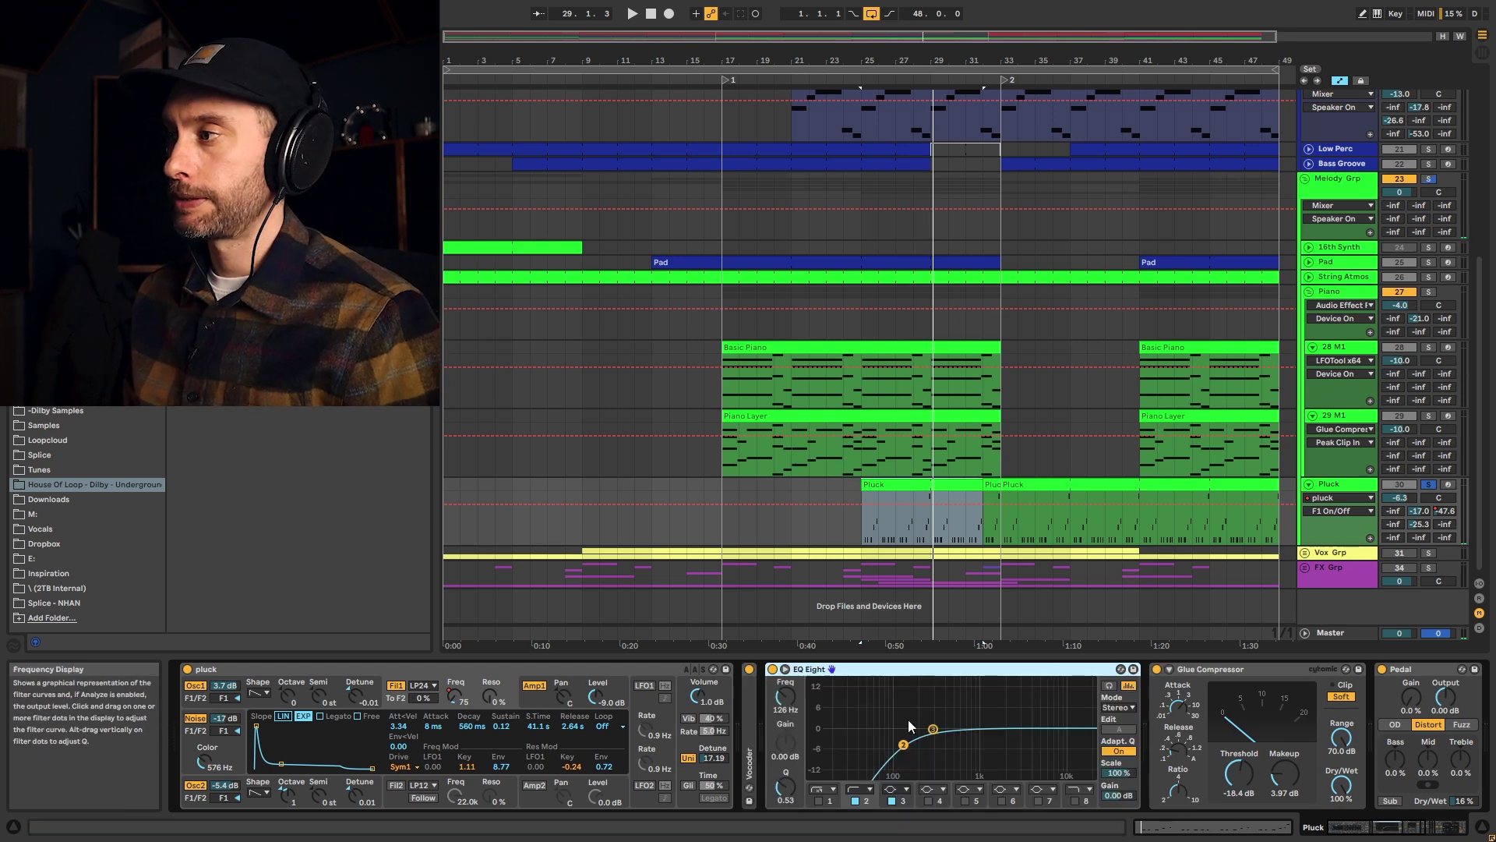
double_click(867, 670)
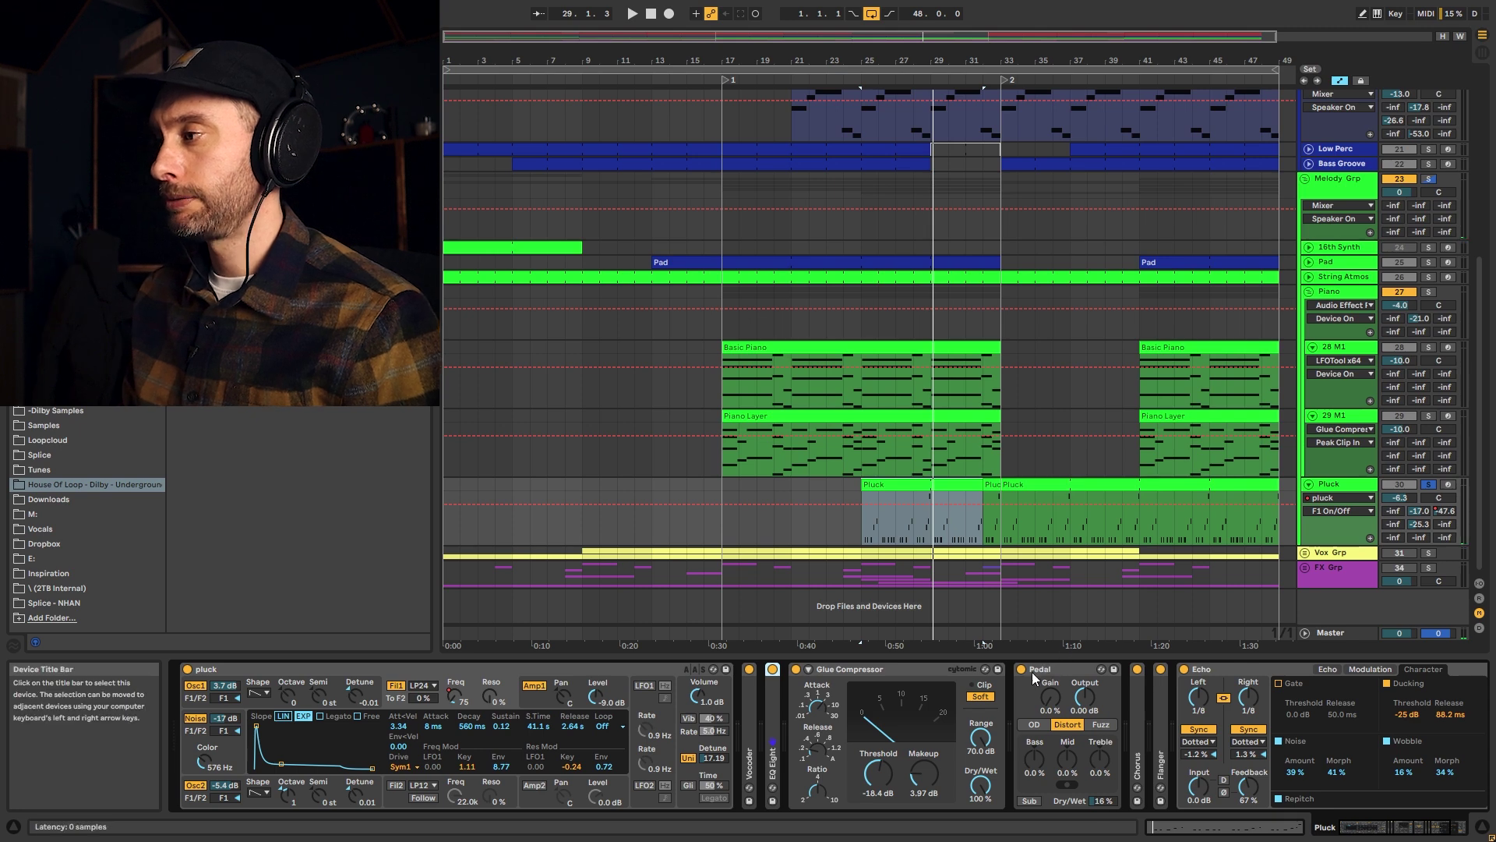
left_click(1368, 832)
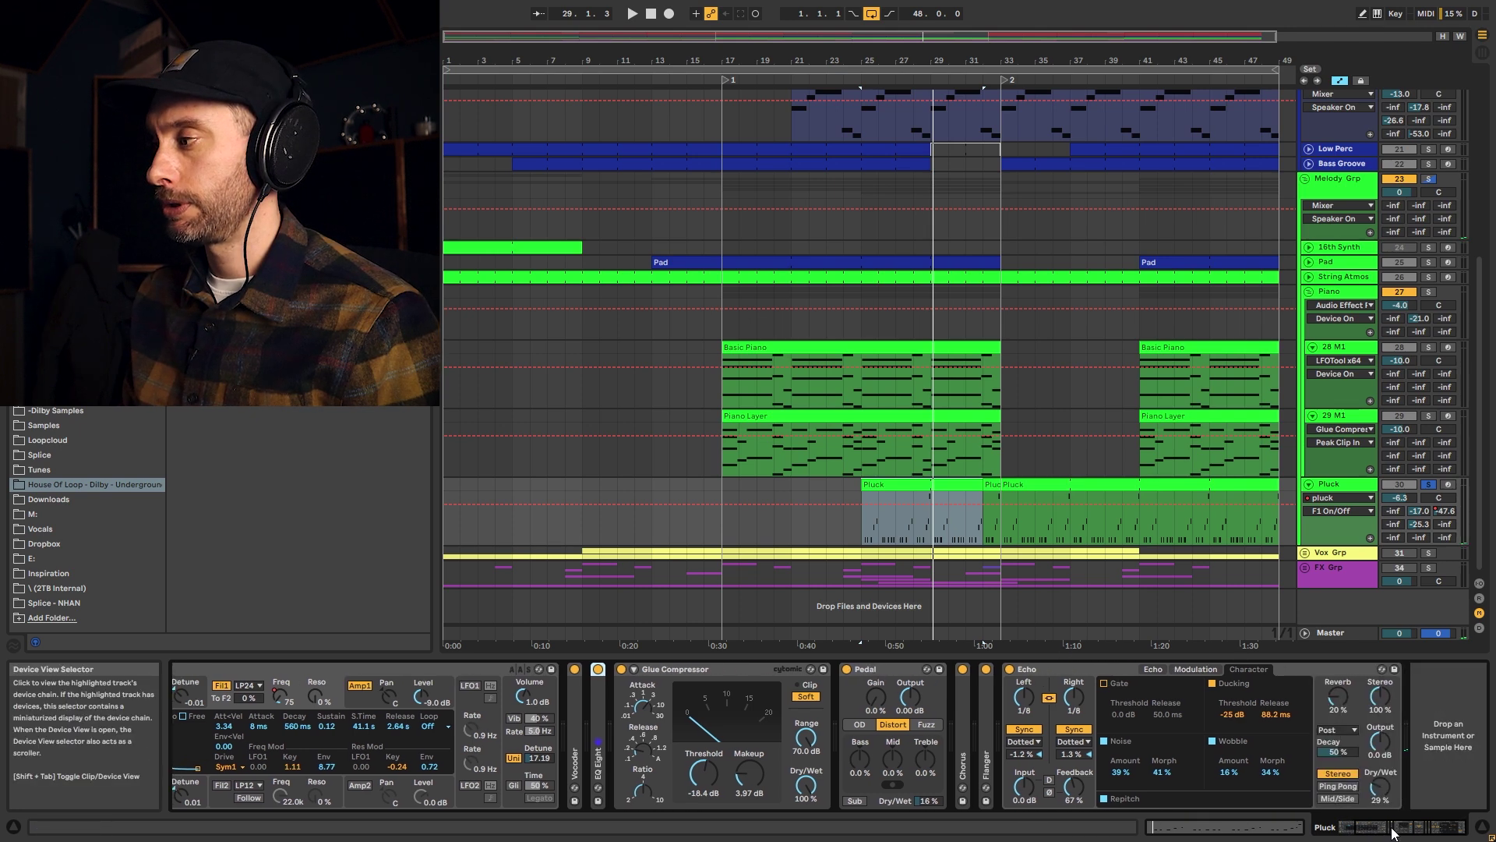
double_click(965, 672)
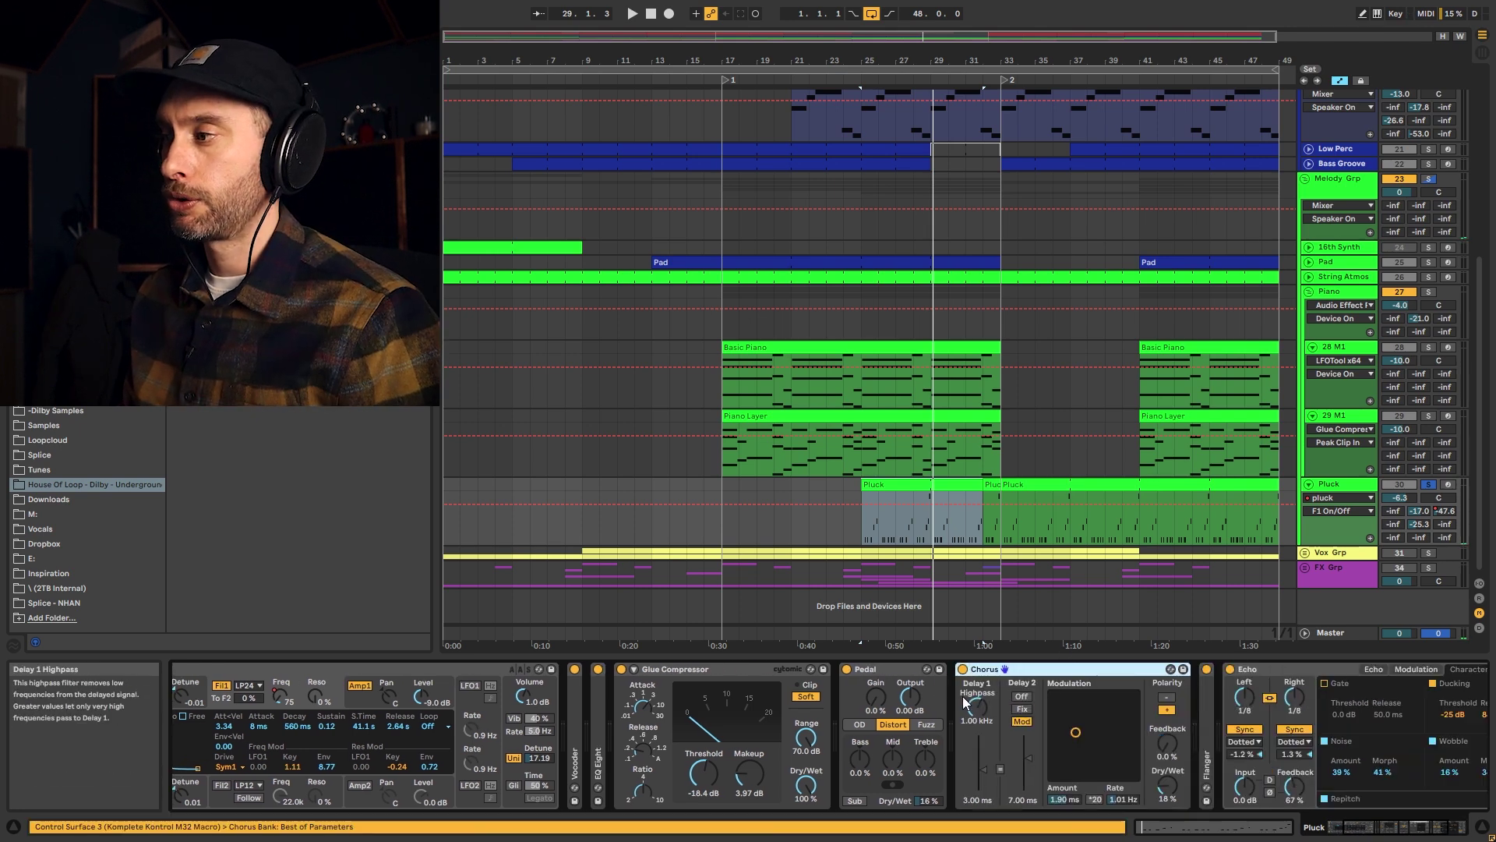
double_click(1013, 669)
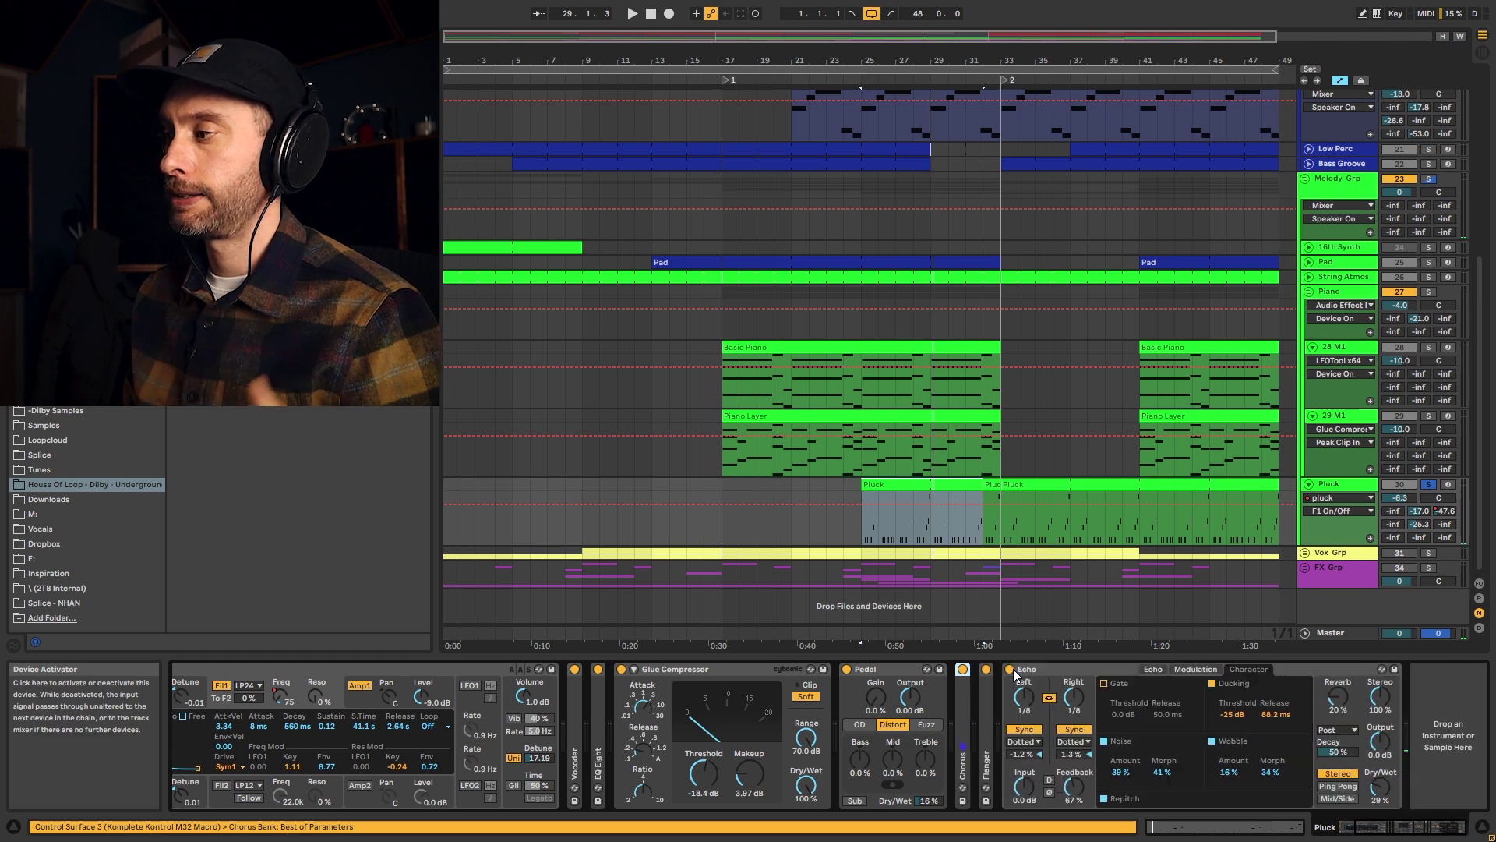
double_click(986, 719)
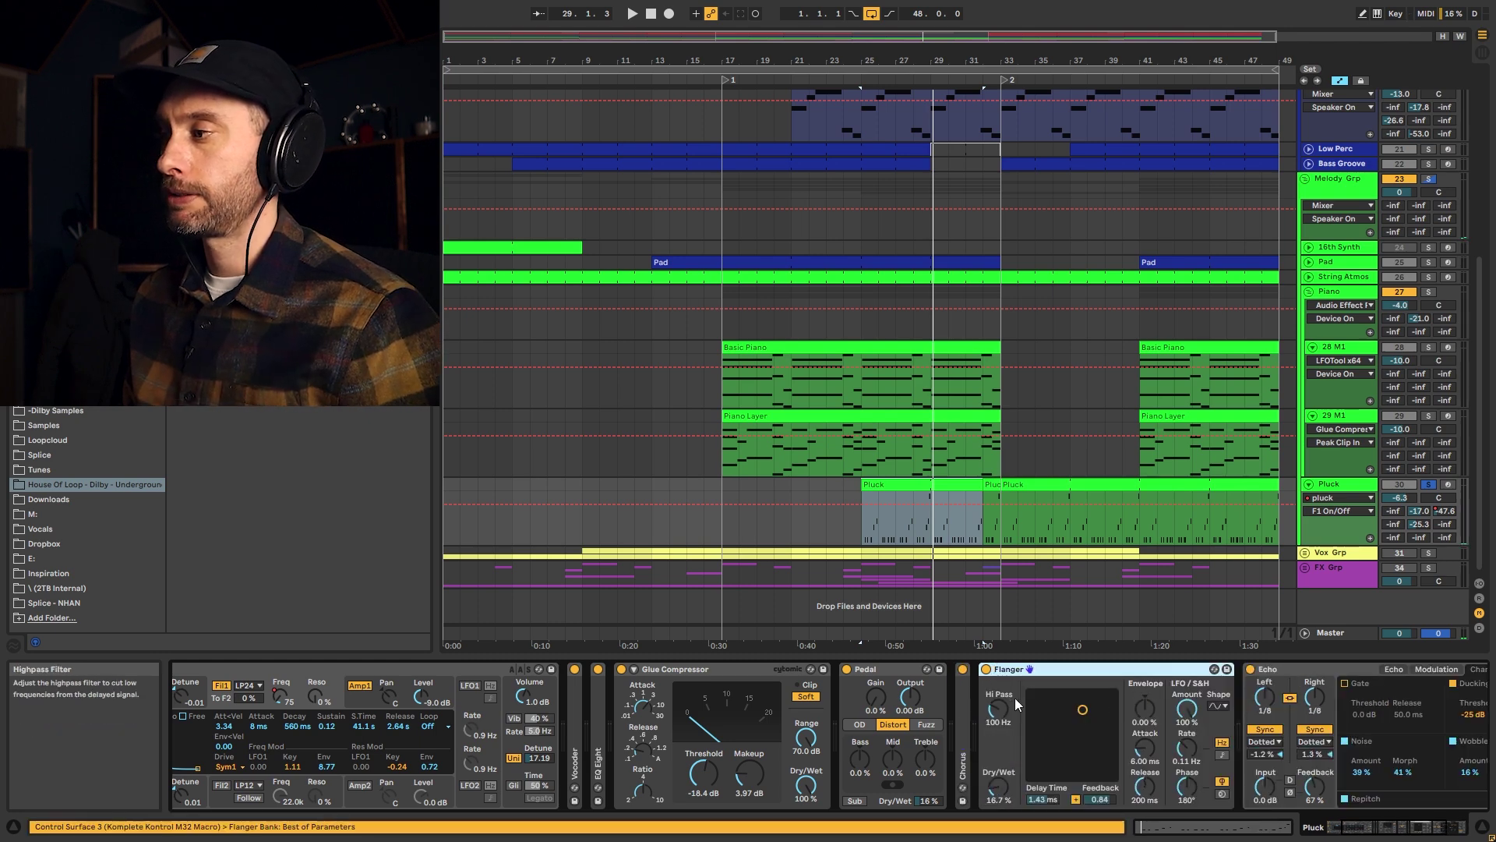
double_click(1043, 670)
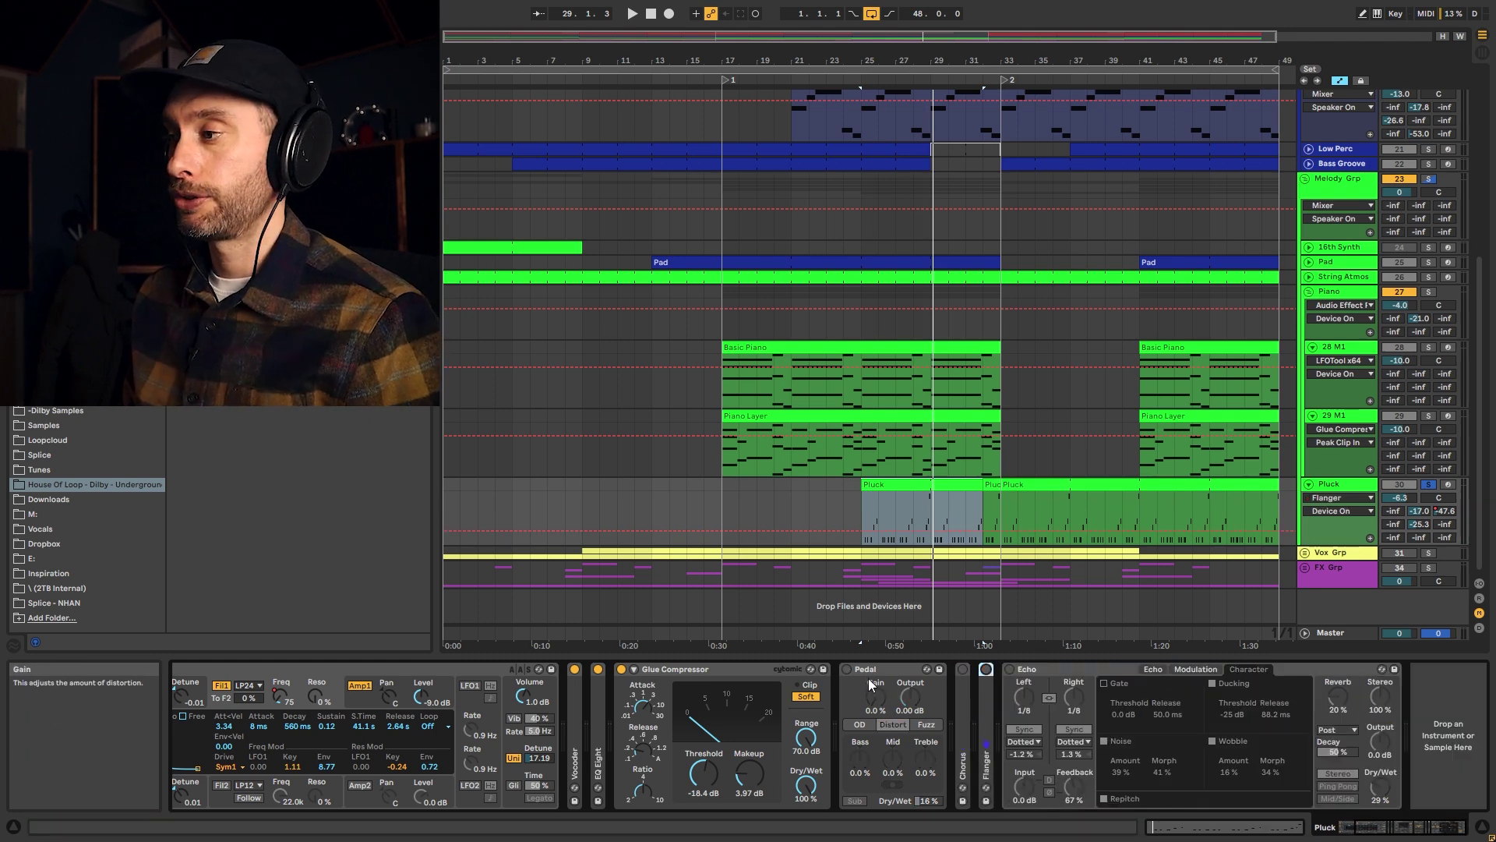
Play the soloed Pluck while switching its Pedal, Chorus and Flanger back on one at a time, and re-enable the Echo.
key("space")
left_click(846, 670)
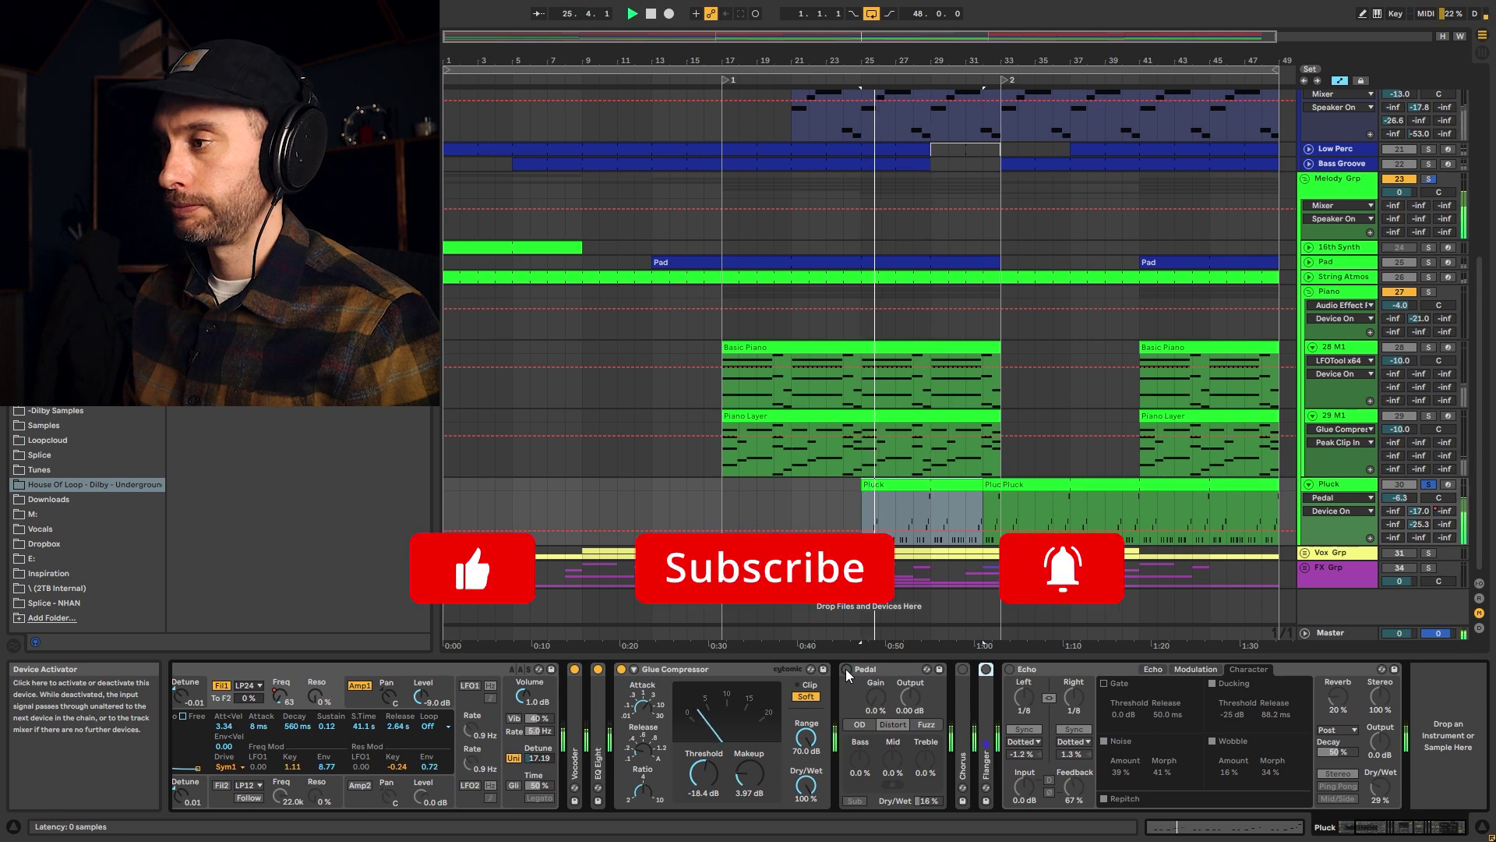
left_click(846, 668)
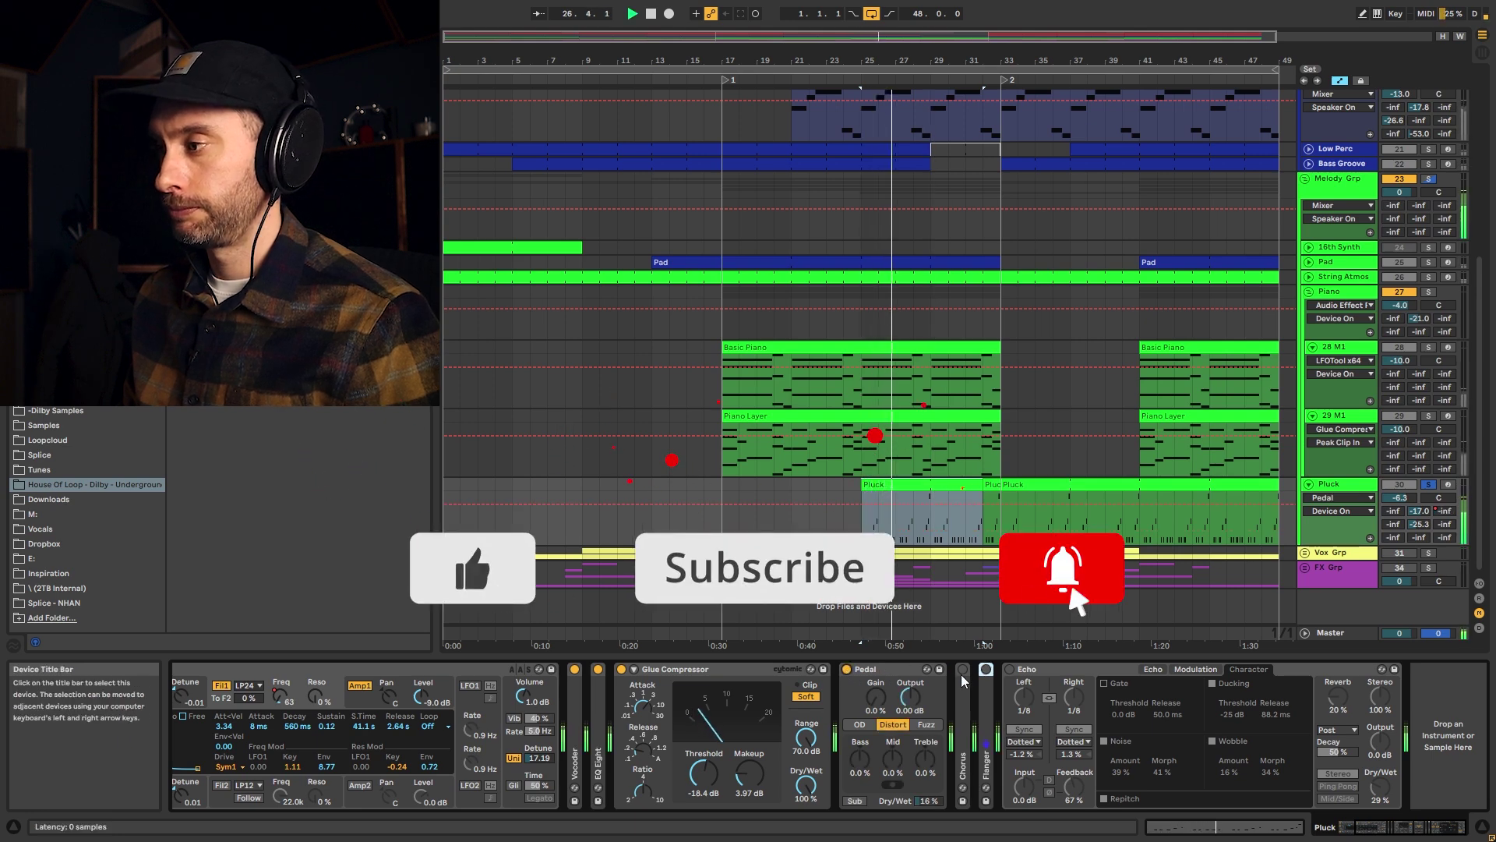
left_click(987, 669)
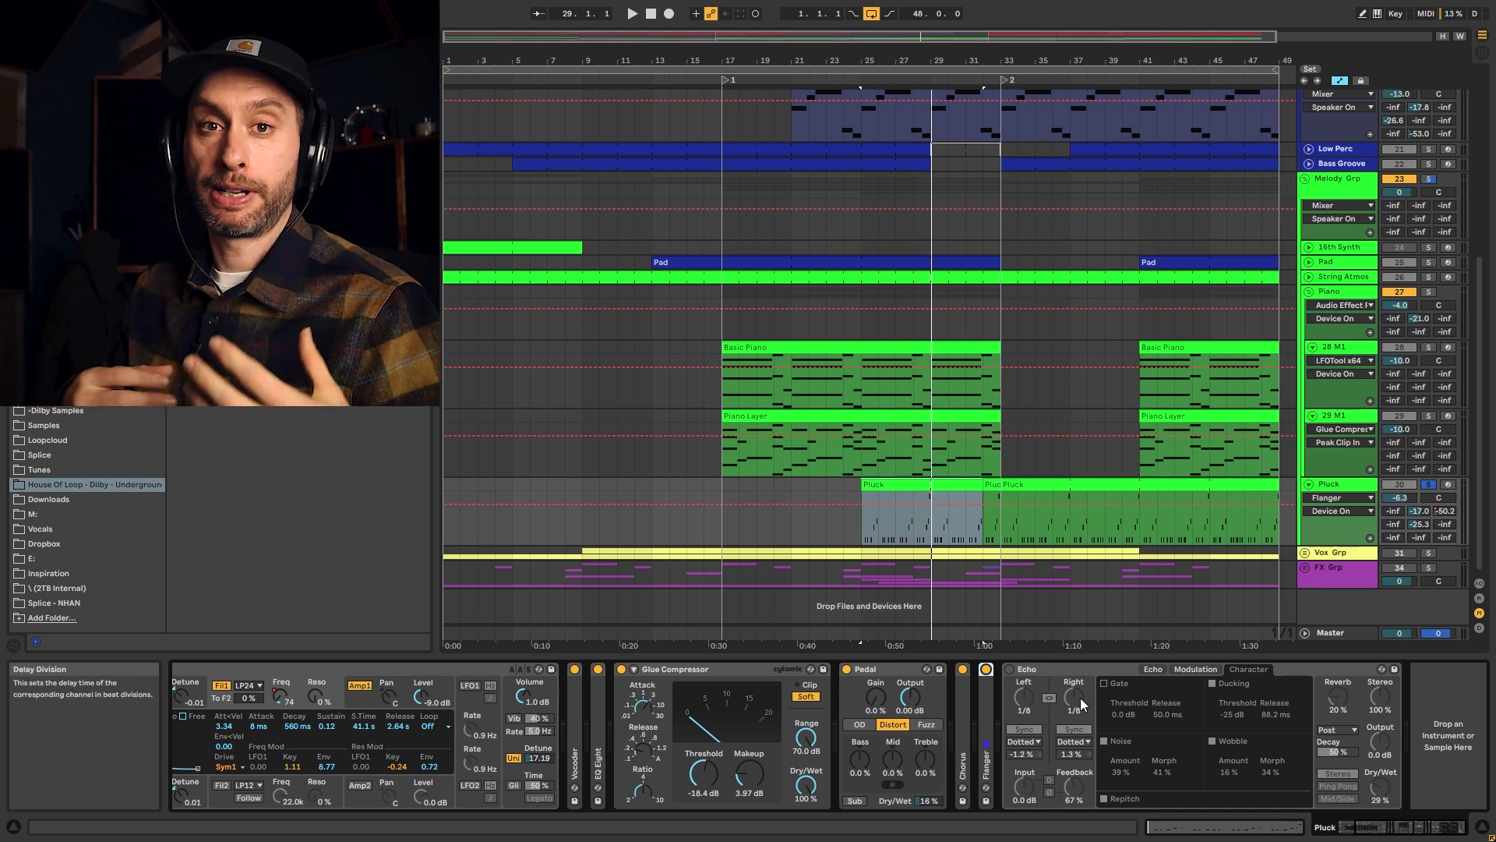
left_click(1010, 670)
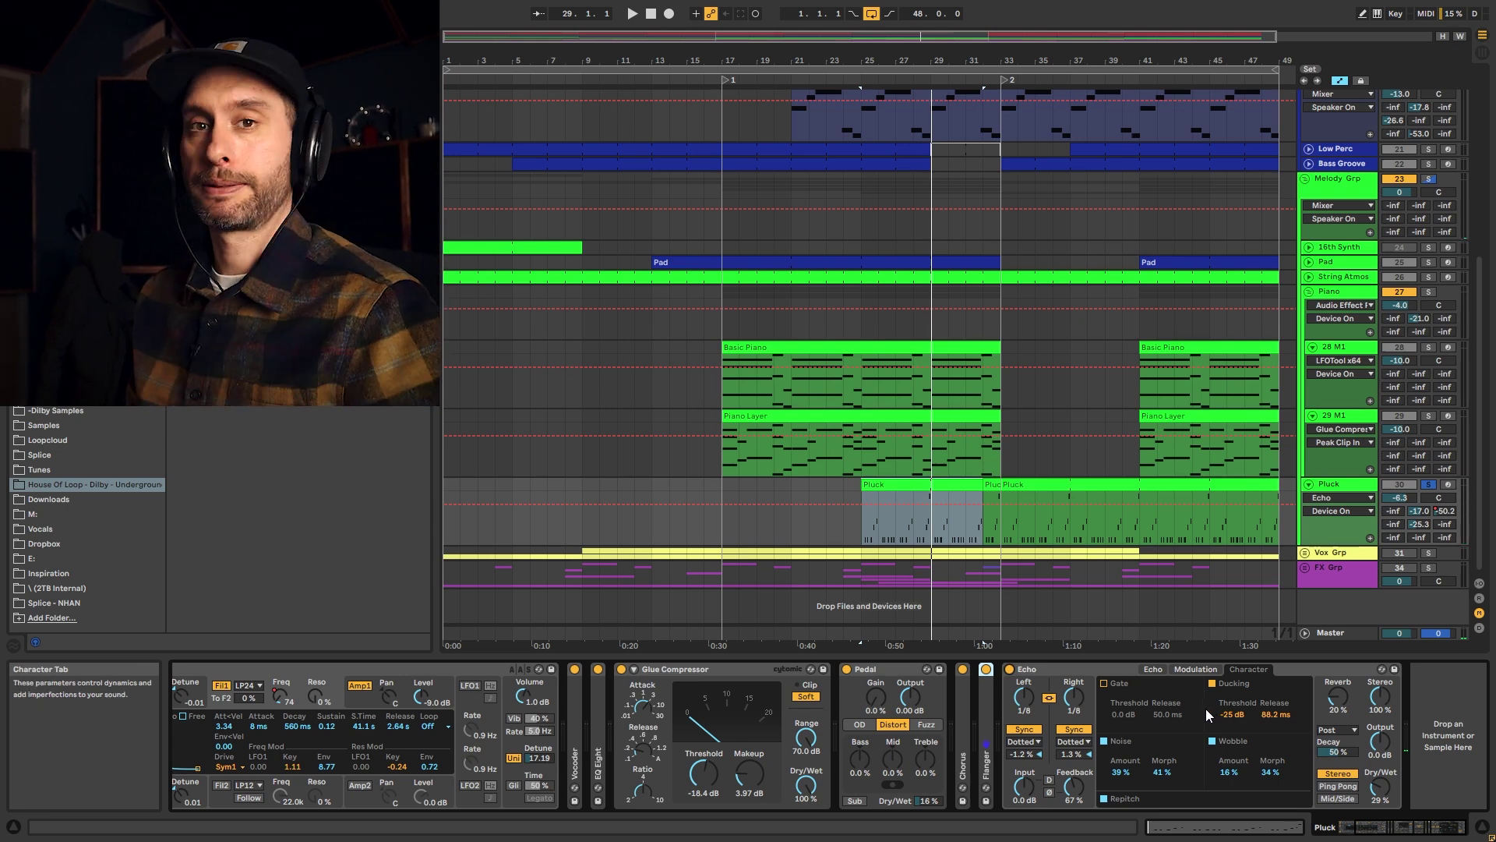
Show Pluck's F1 Freq and C-Jacky Spray automation curves to compare them, and listen to the mix from bar 30 without the solo.
left_click(1310, 485)
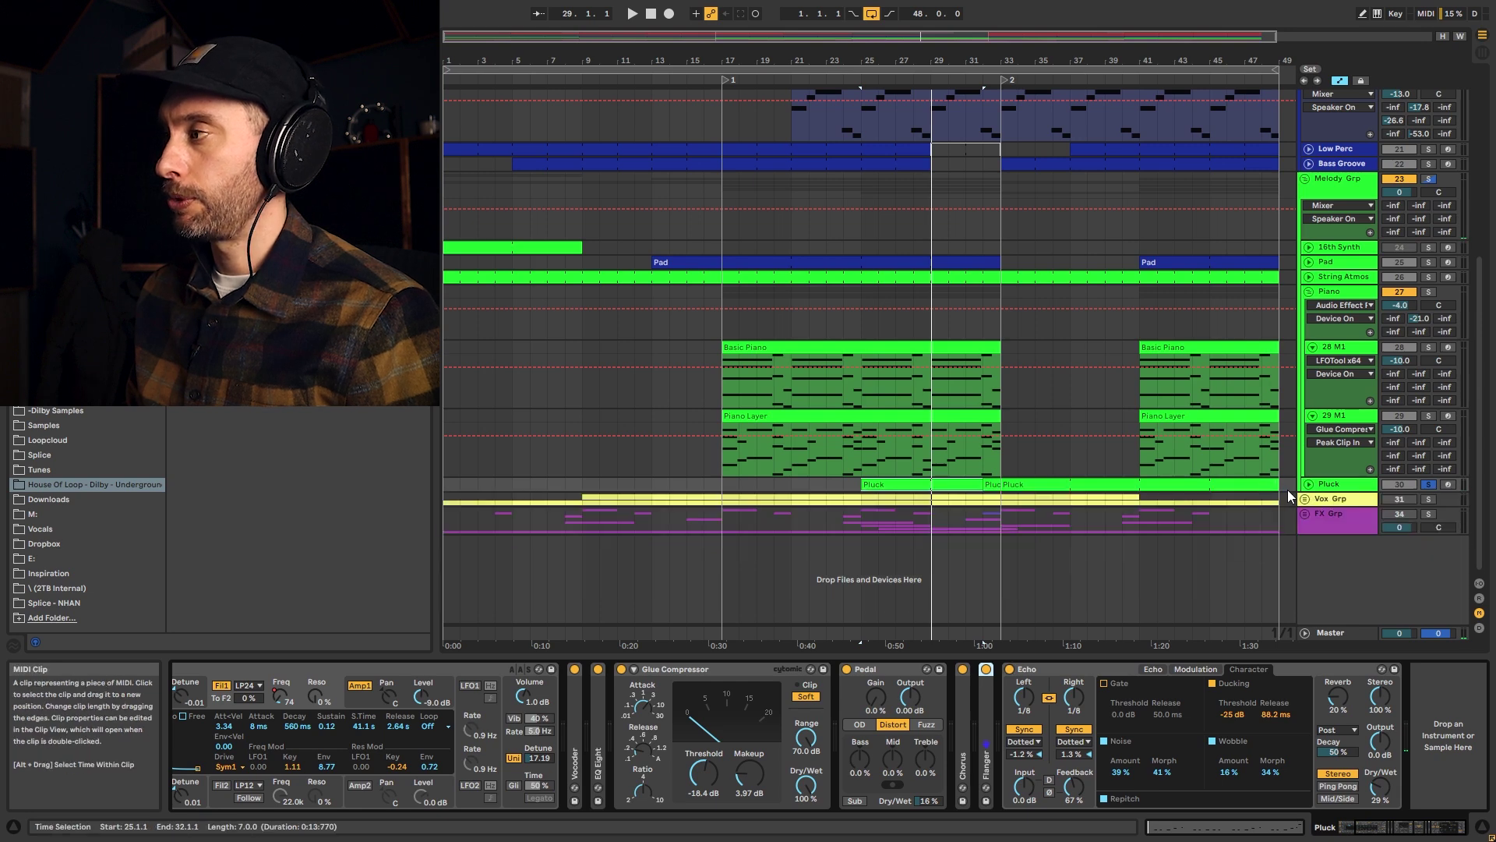
left_click(1310, 485)
left_click(1369, 832)
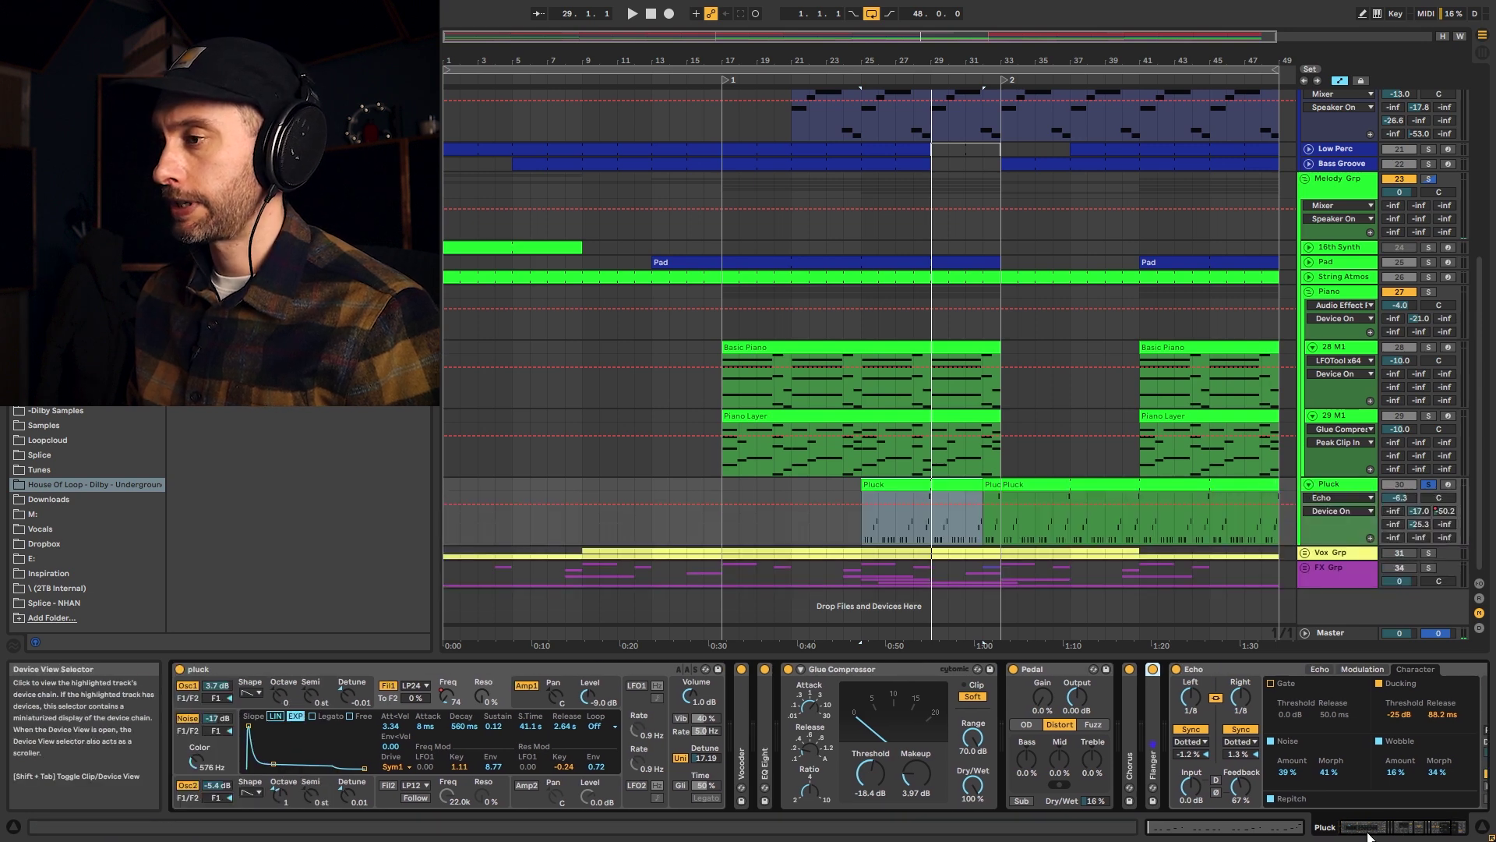
left_click(453, 698)
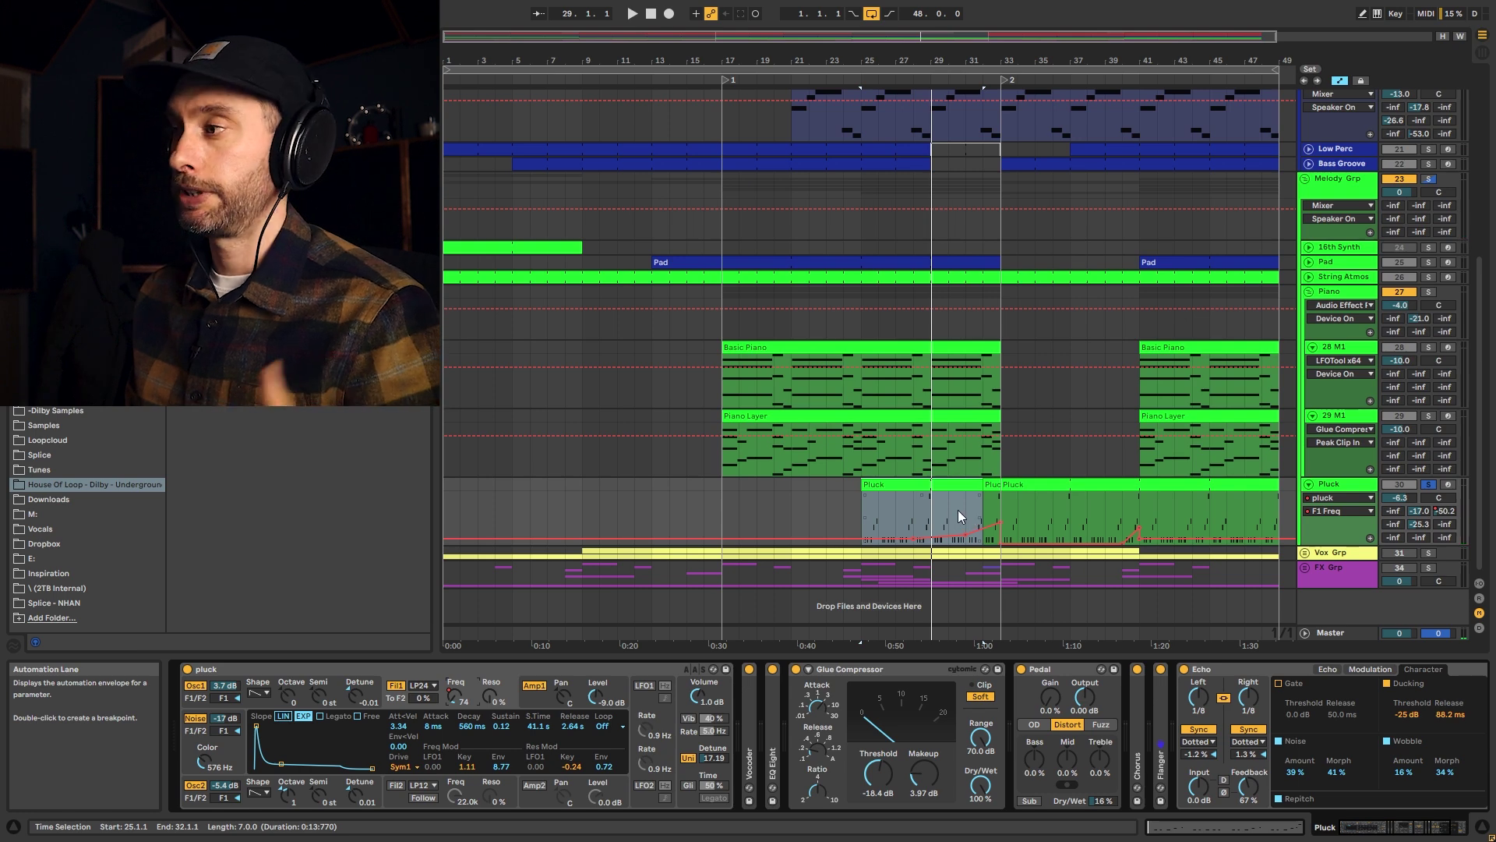
left_click(956, 516)
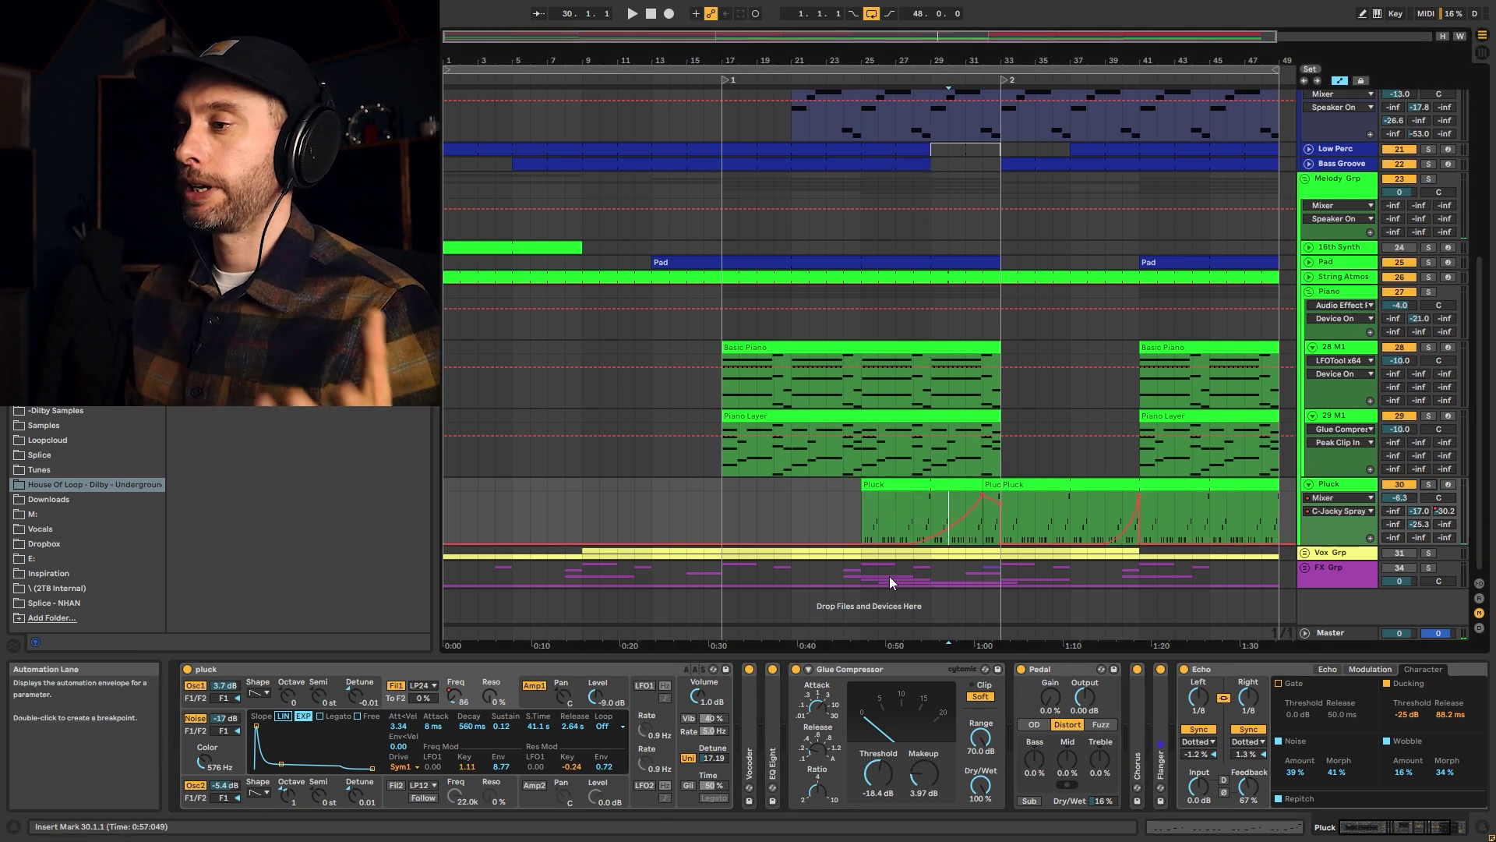
left_click(450, 698)
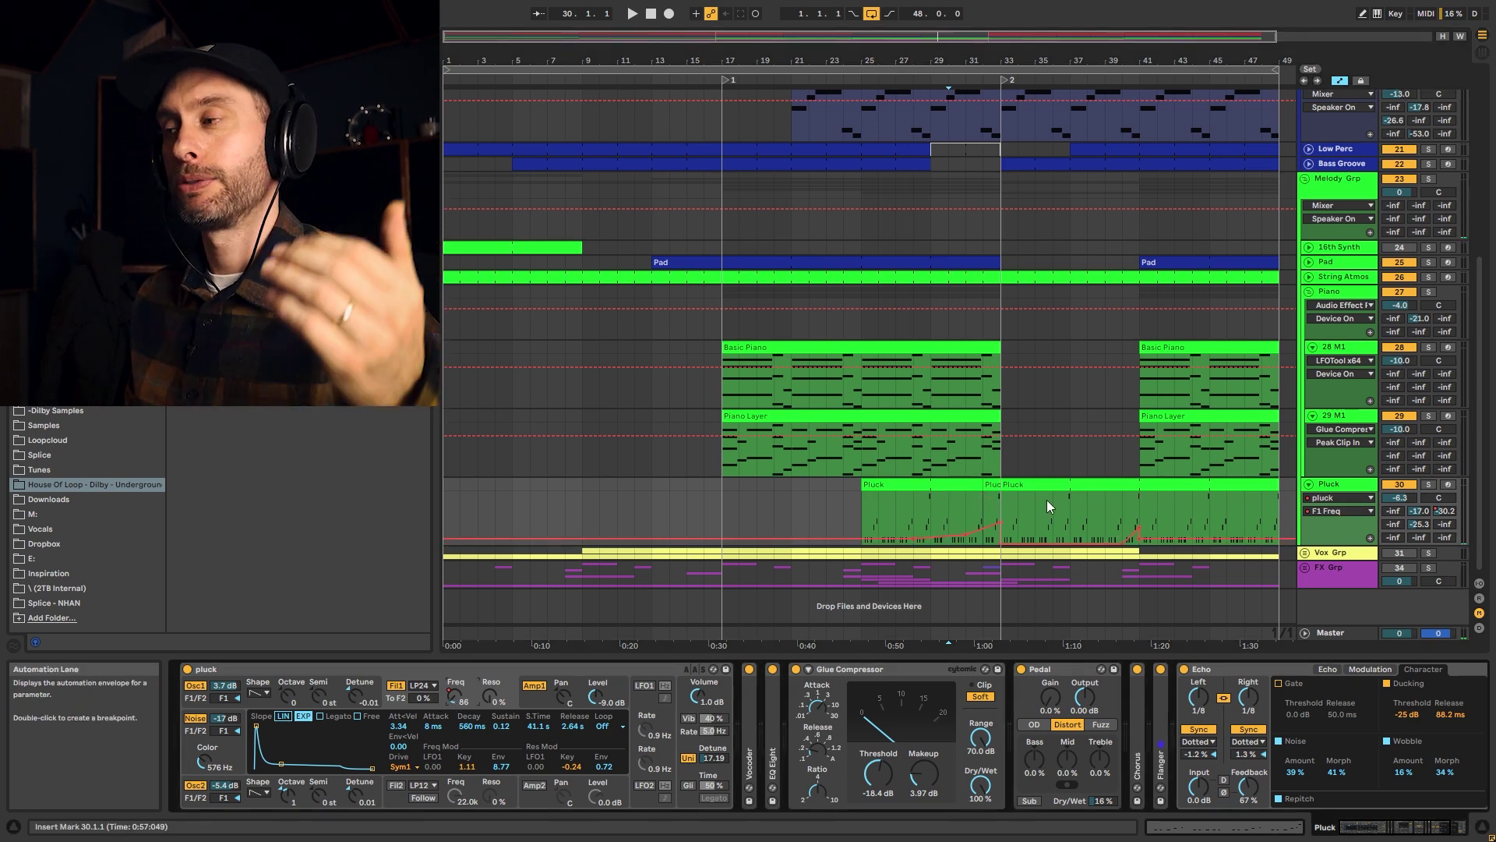
key("space")
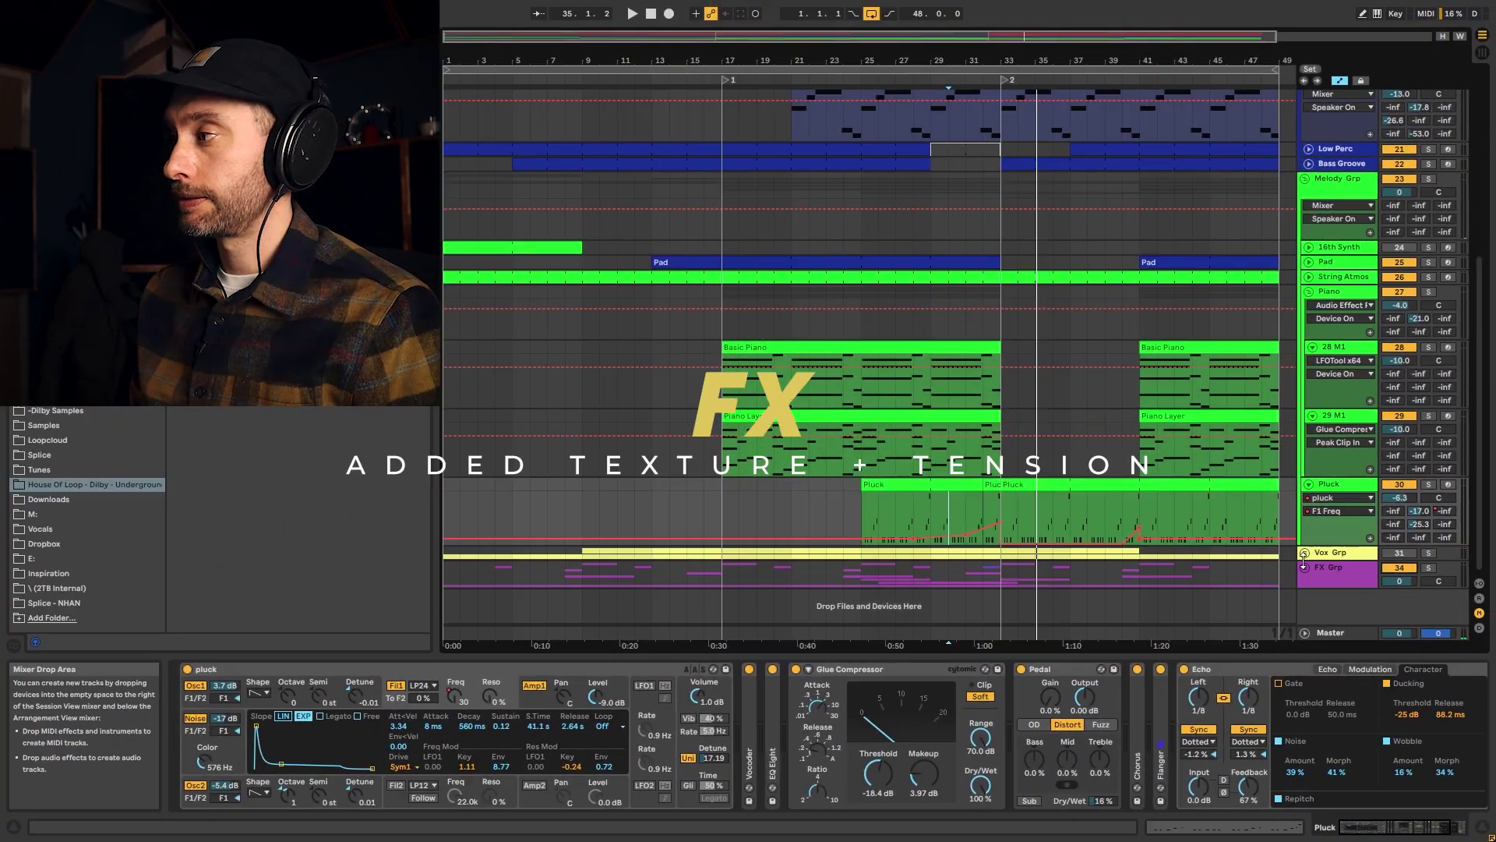
Unfold the FX group, solo the Crash track and listen to its clip at bar 9.
scroll(597, 476, "down", 3)
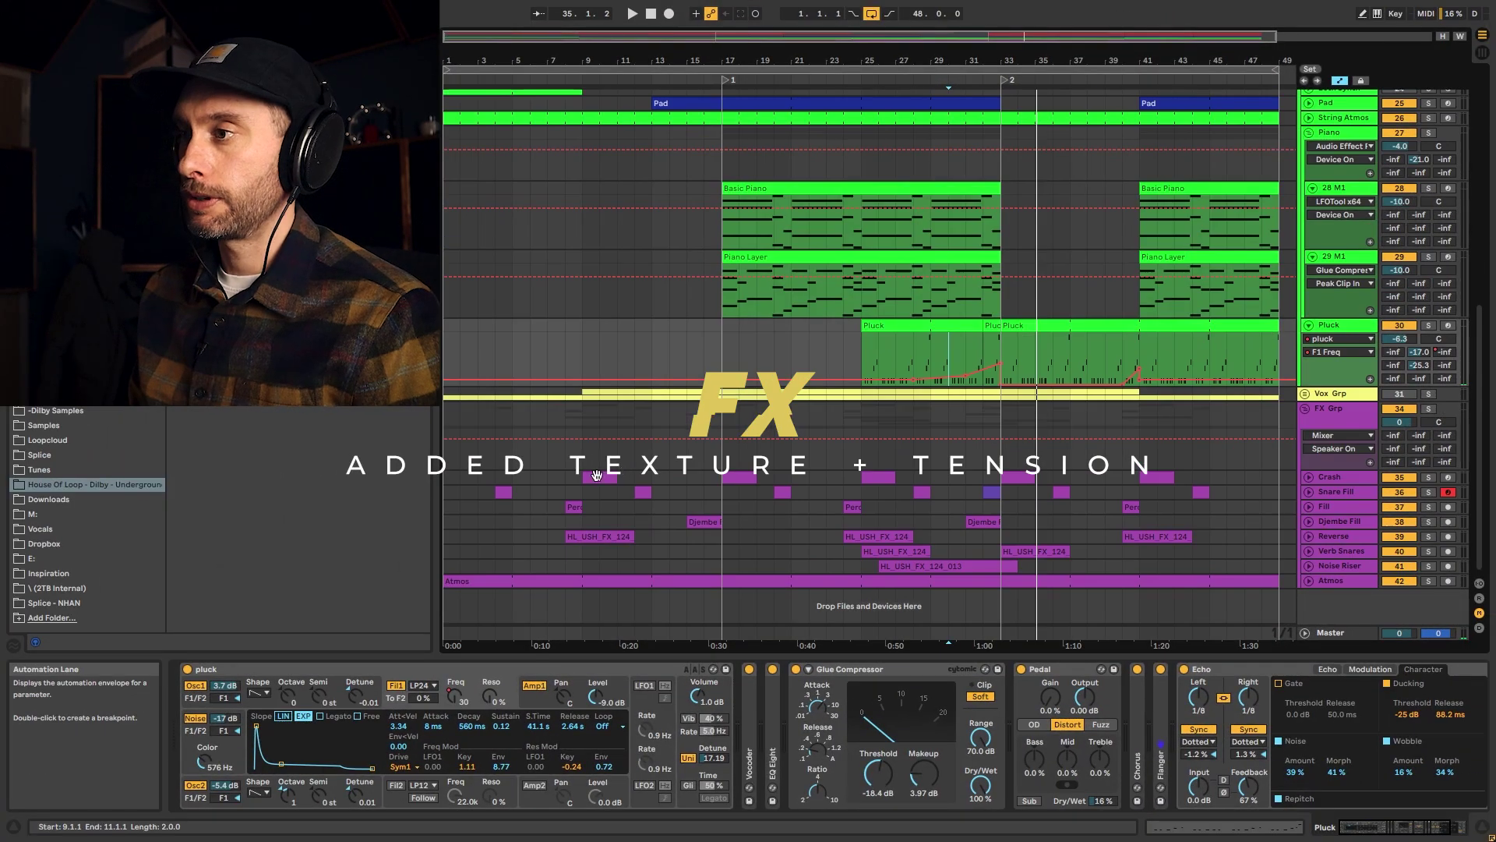
left_click(597, 475)
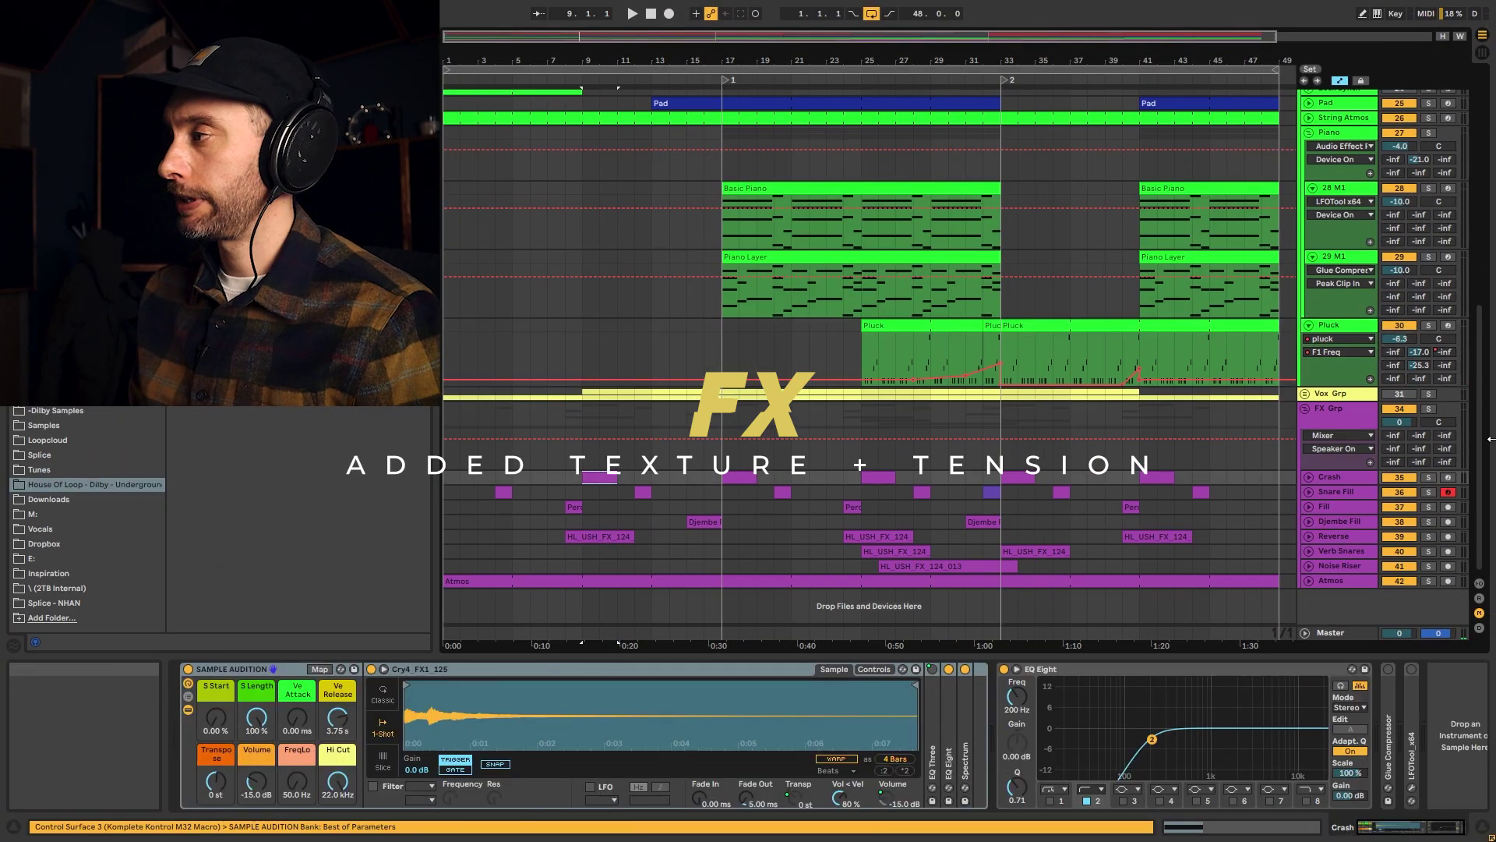
left_click(1428, 477)
key("space")
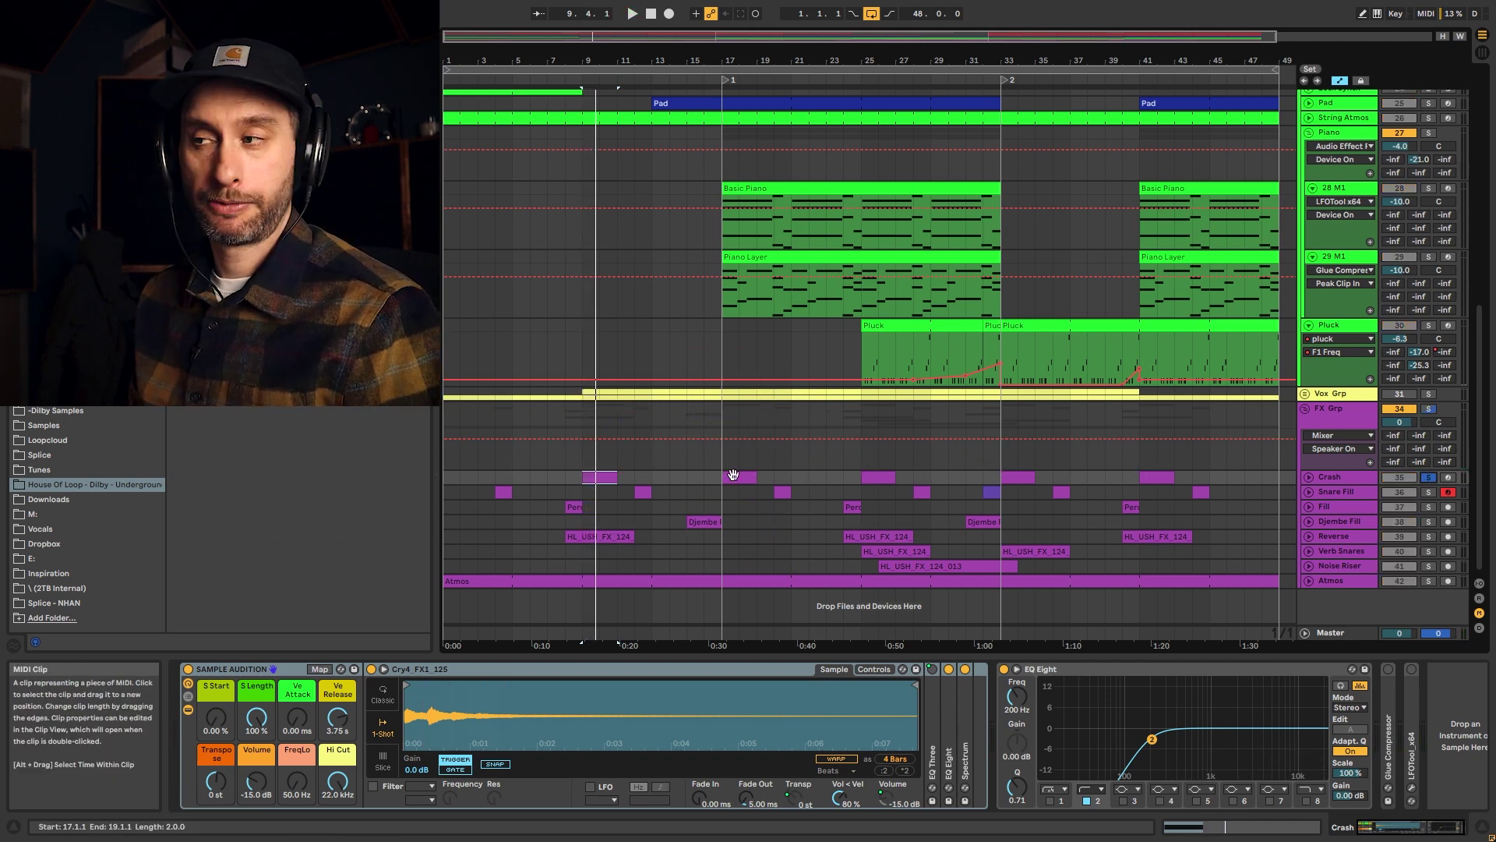
Unfold the Snare Fill track and listen to its first clip at bar 4 in solo.
left_click(1310, 492)
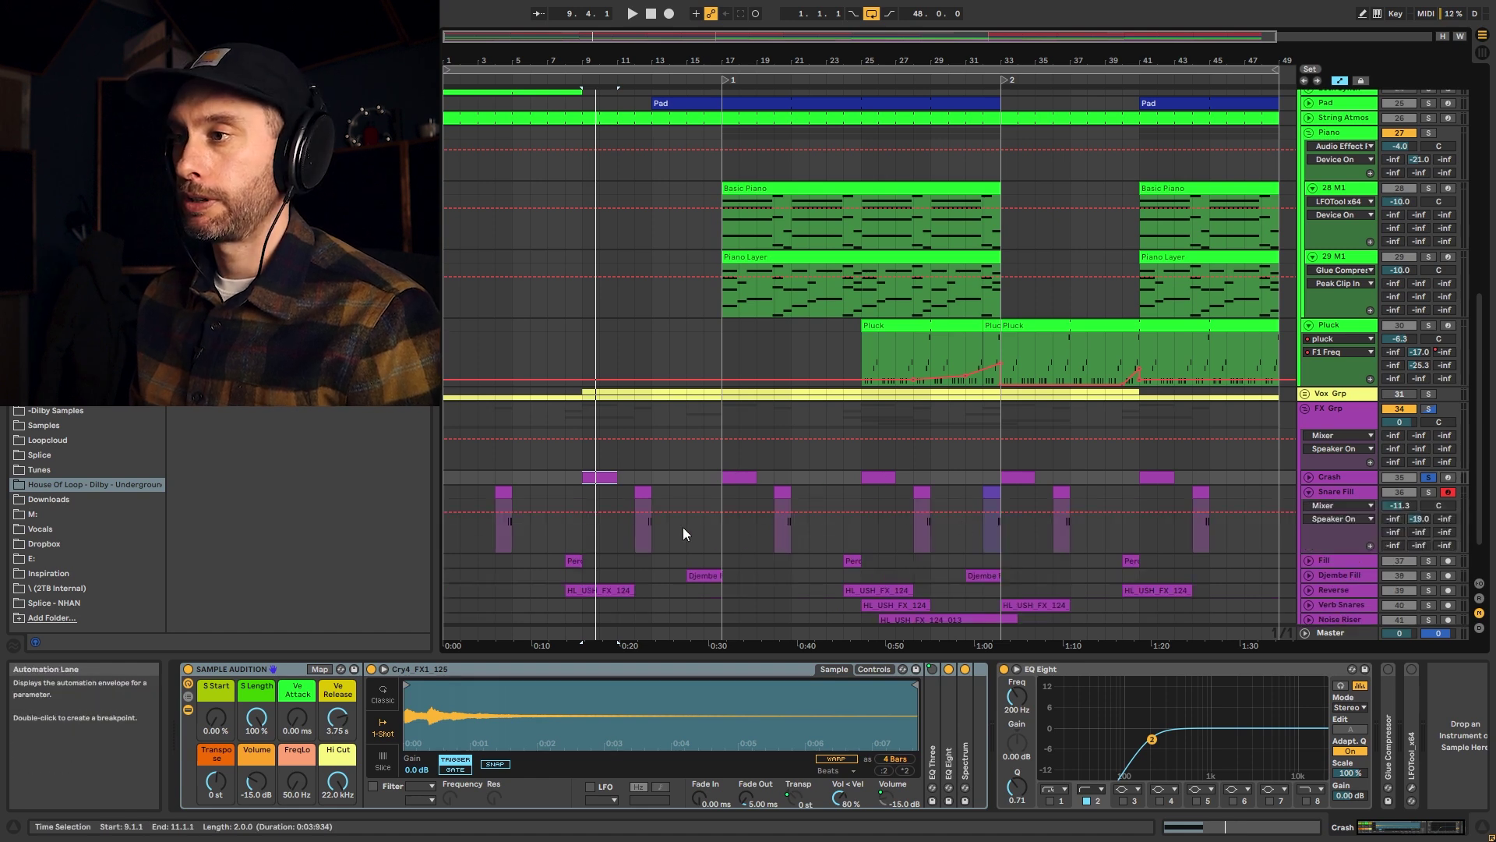
left_click(502, 503)
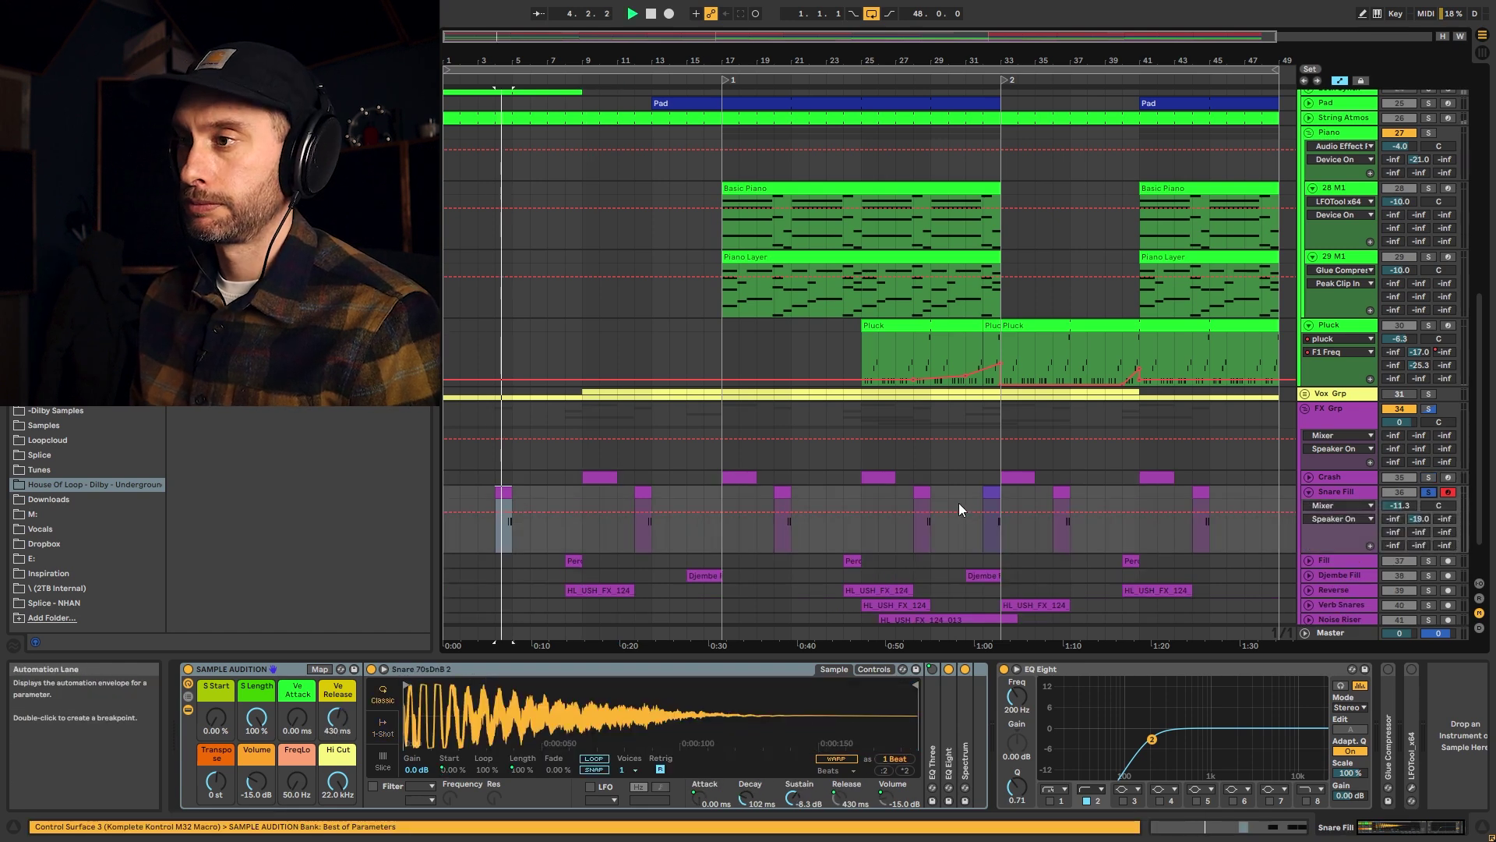
key("space")
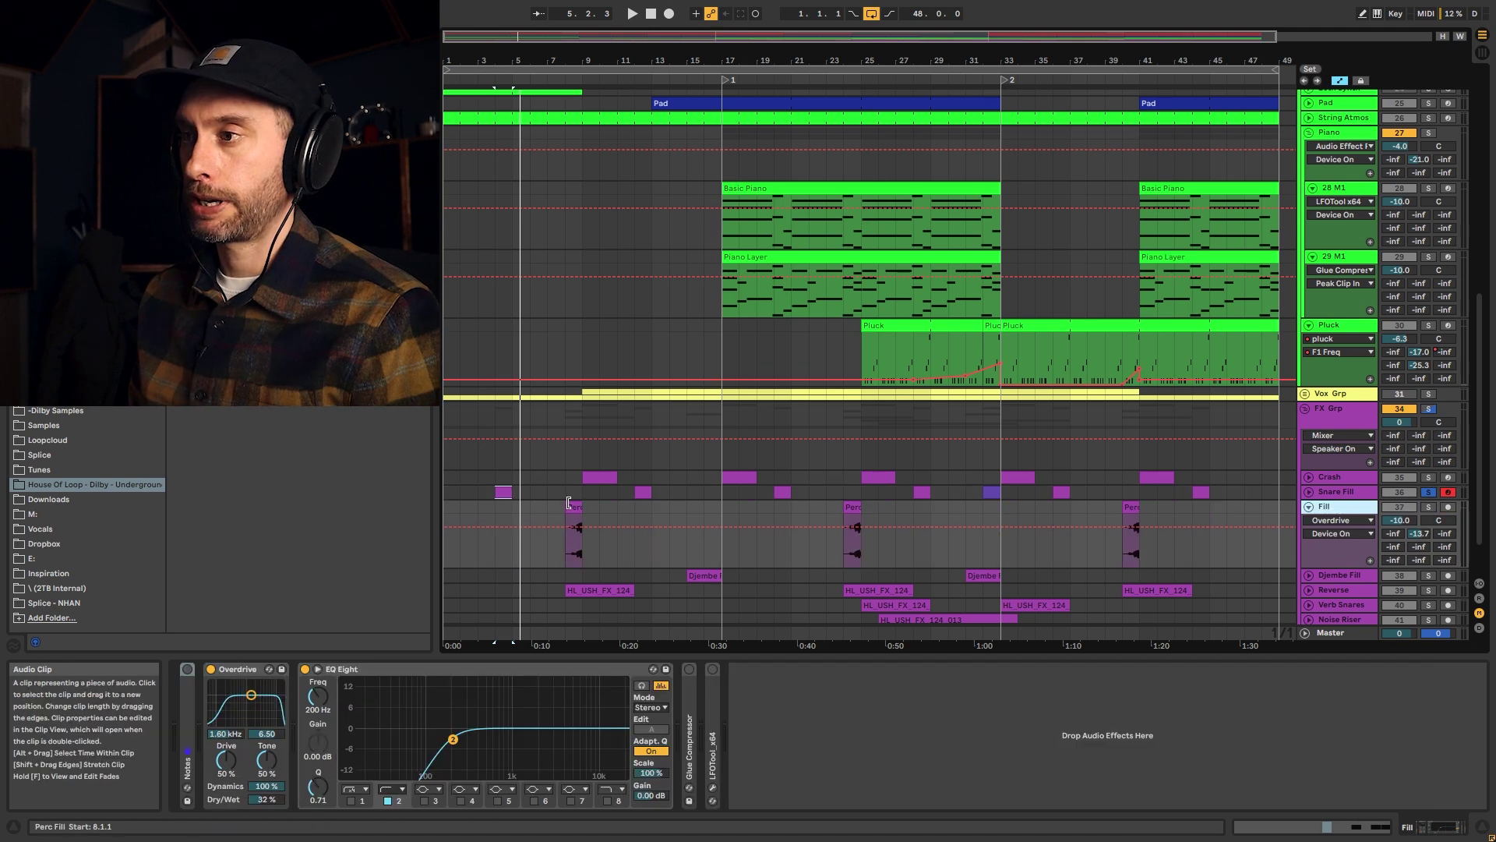
Solo the Fill track and listen to its Perc Fill clip at bar 8.
left_click(574, 506)
key("space")
left_click(1429, 506)
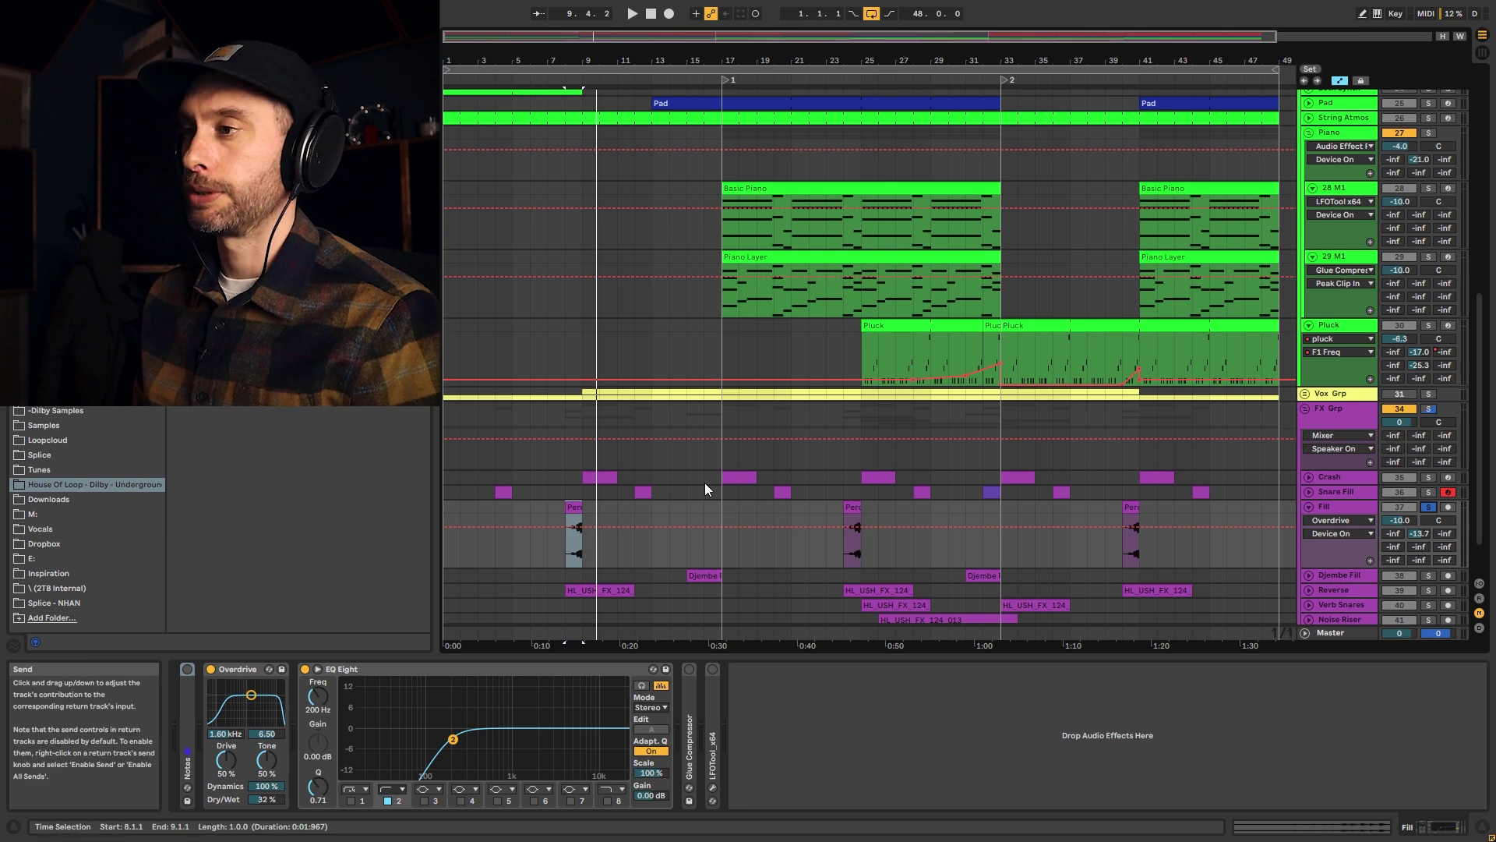
Unfold the Djembe Fill track and listen to its clip at bar 15 in solo.
left_click(1360, 576)
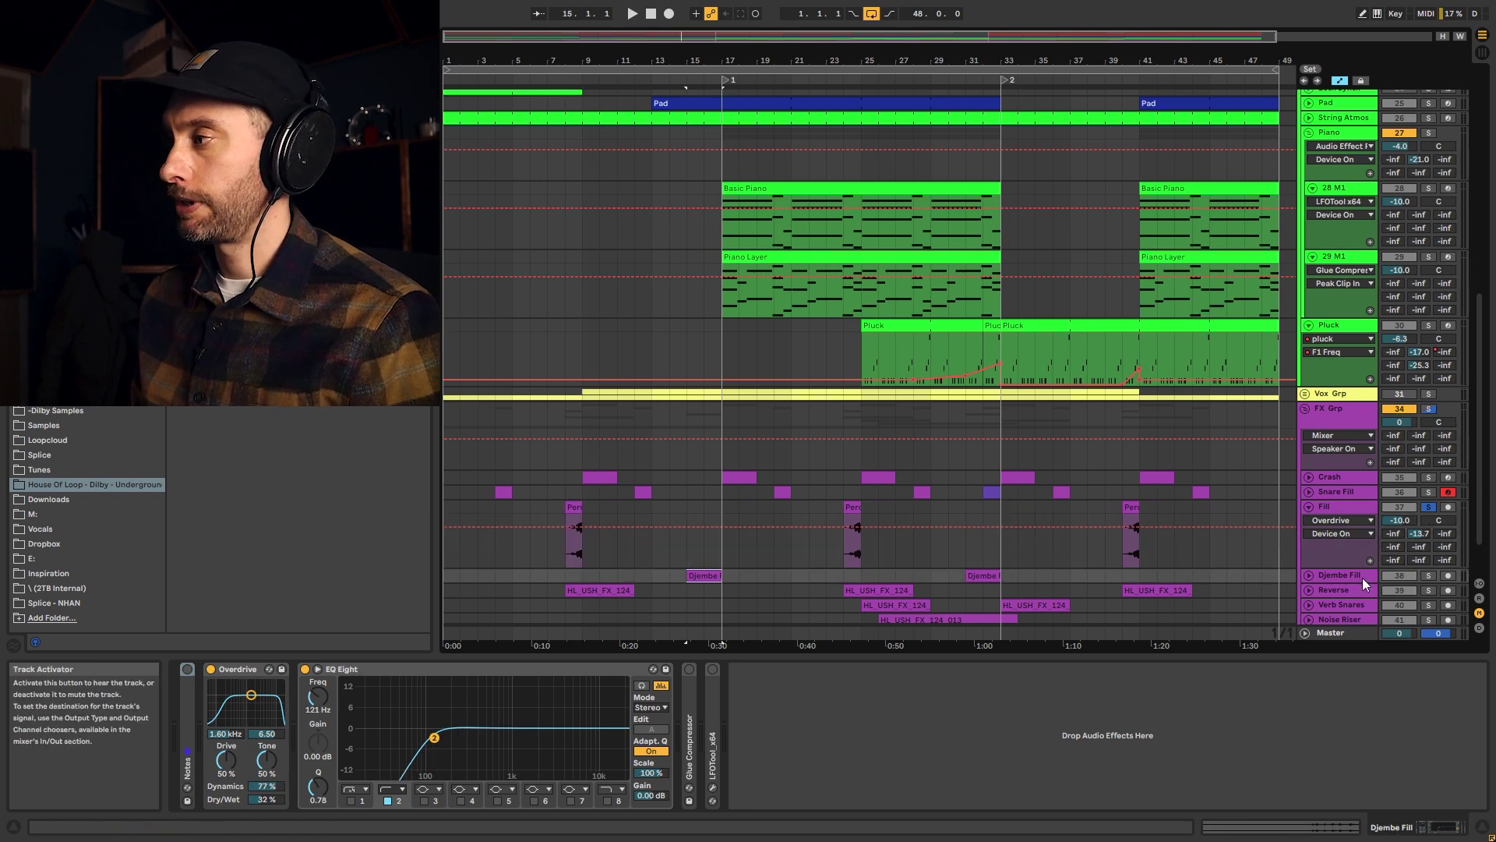
left_click(1312, 577)
key("space")
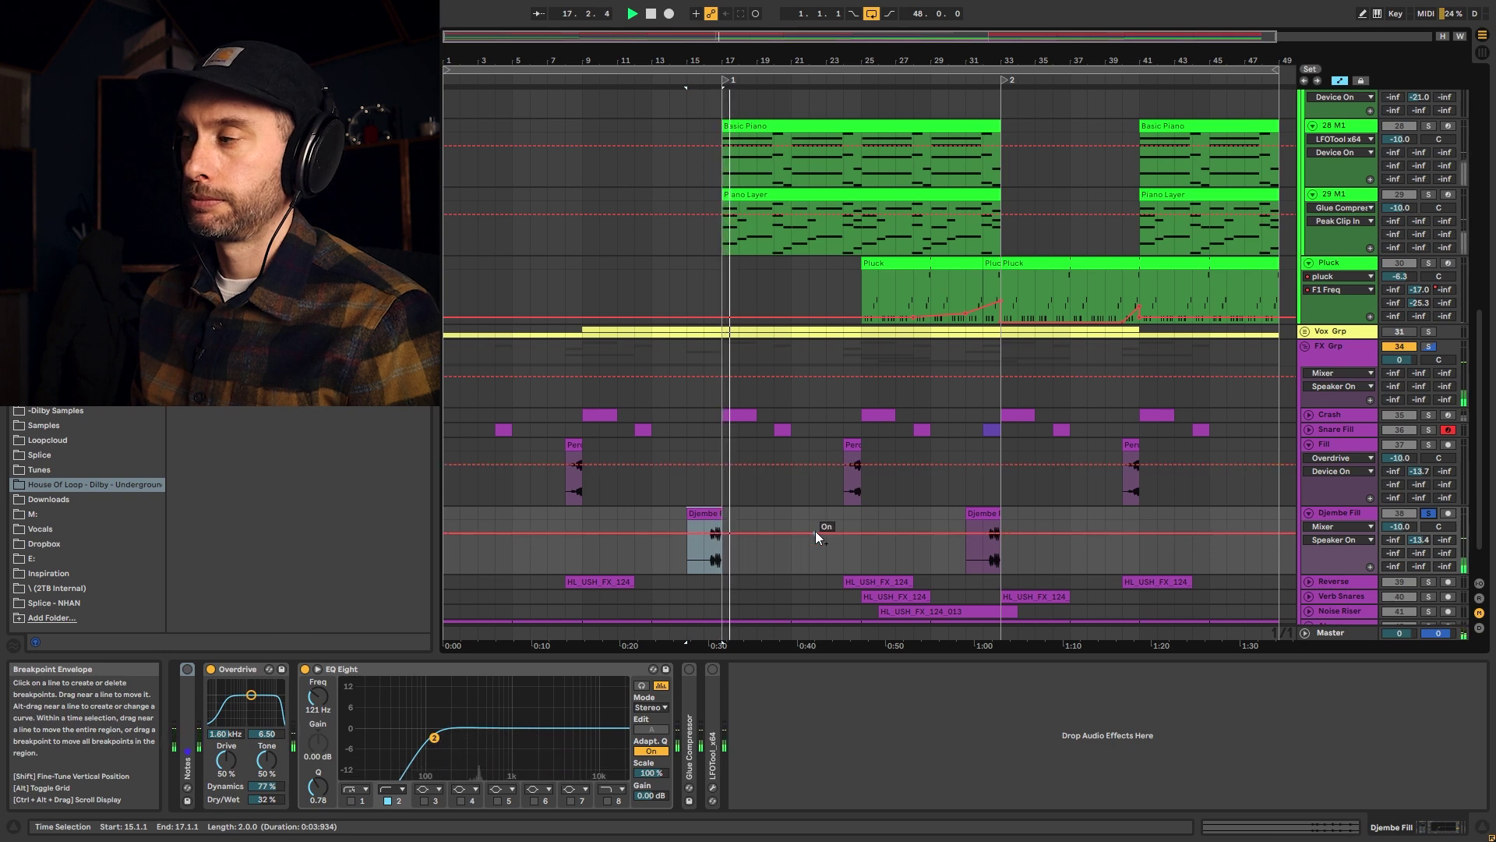
key("space")
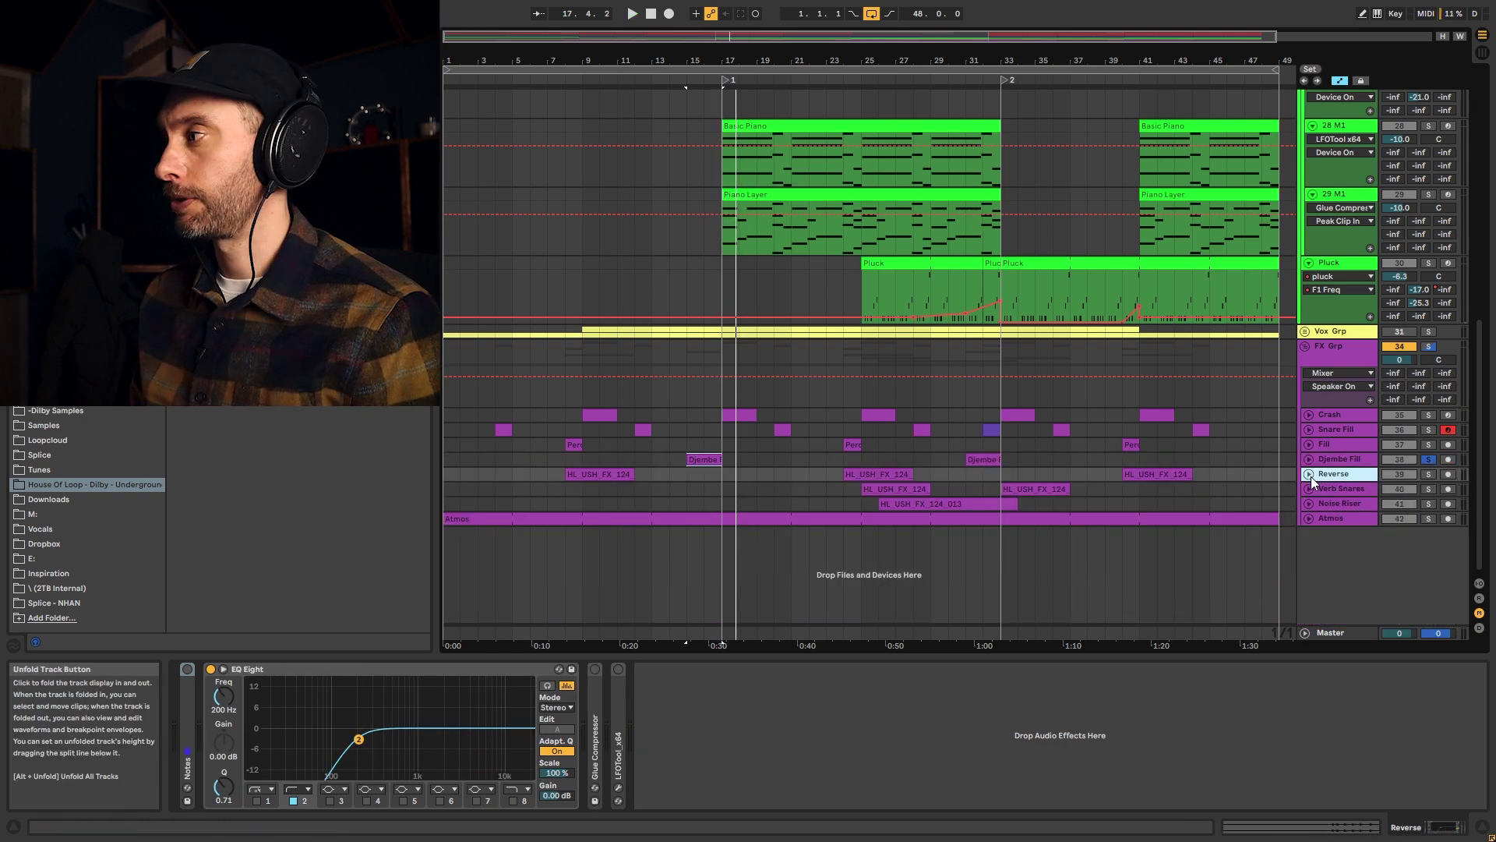
Unfold and solo the Reverse track, and listen to its first clip from bar 8.
left_click(1311, 474)
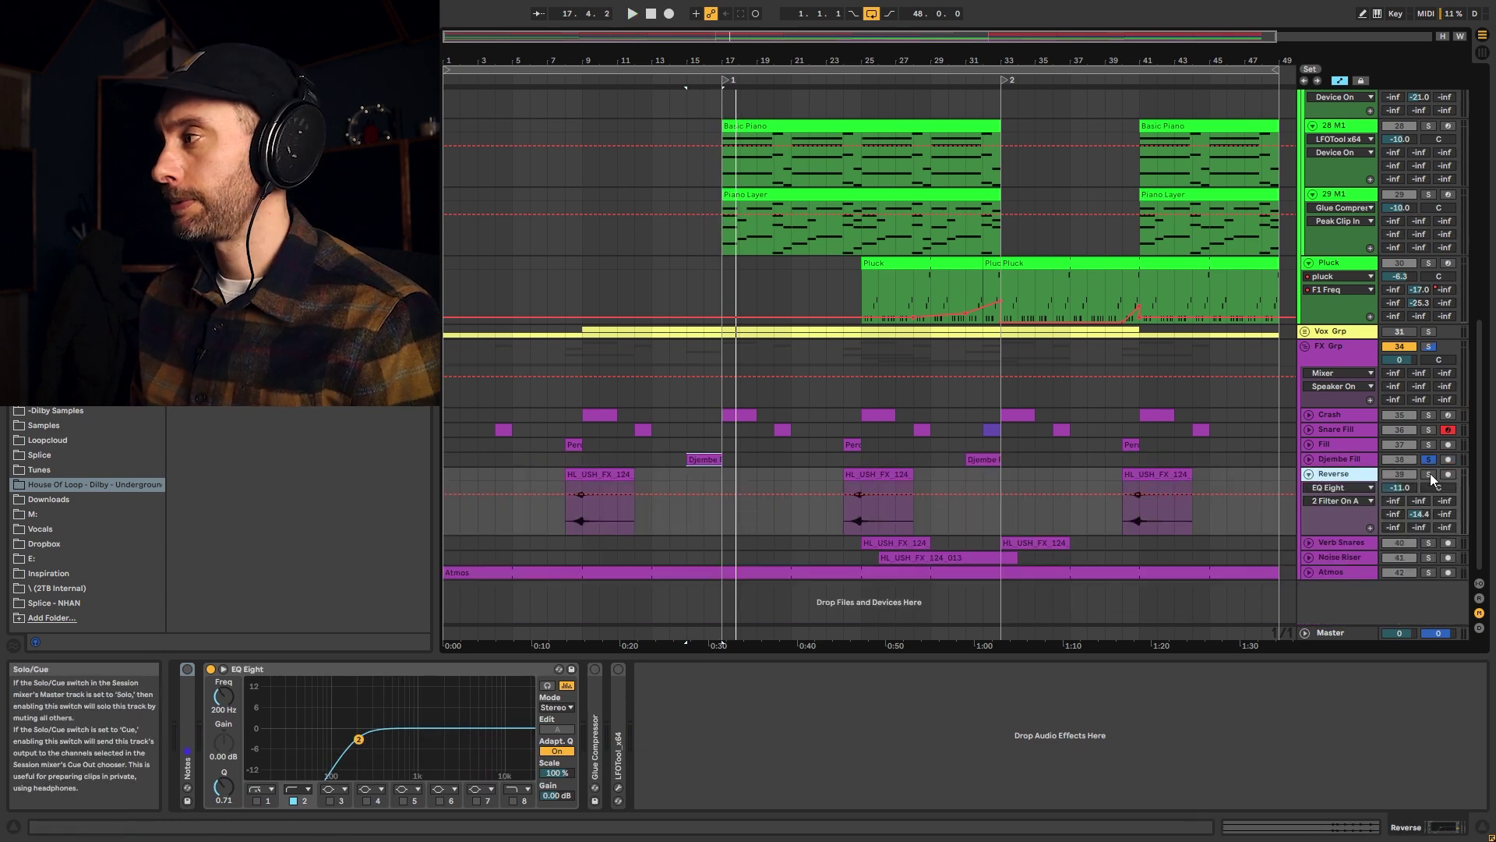
left_click(1430, 474)
left_click(566, 510)
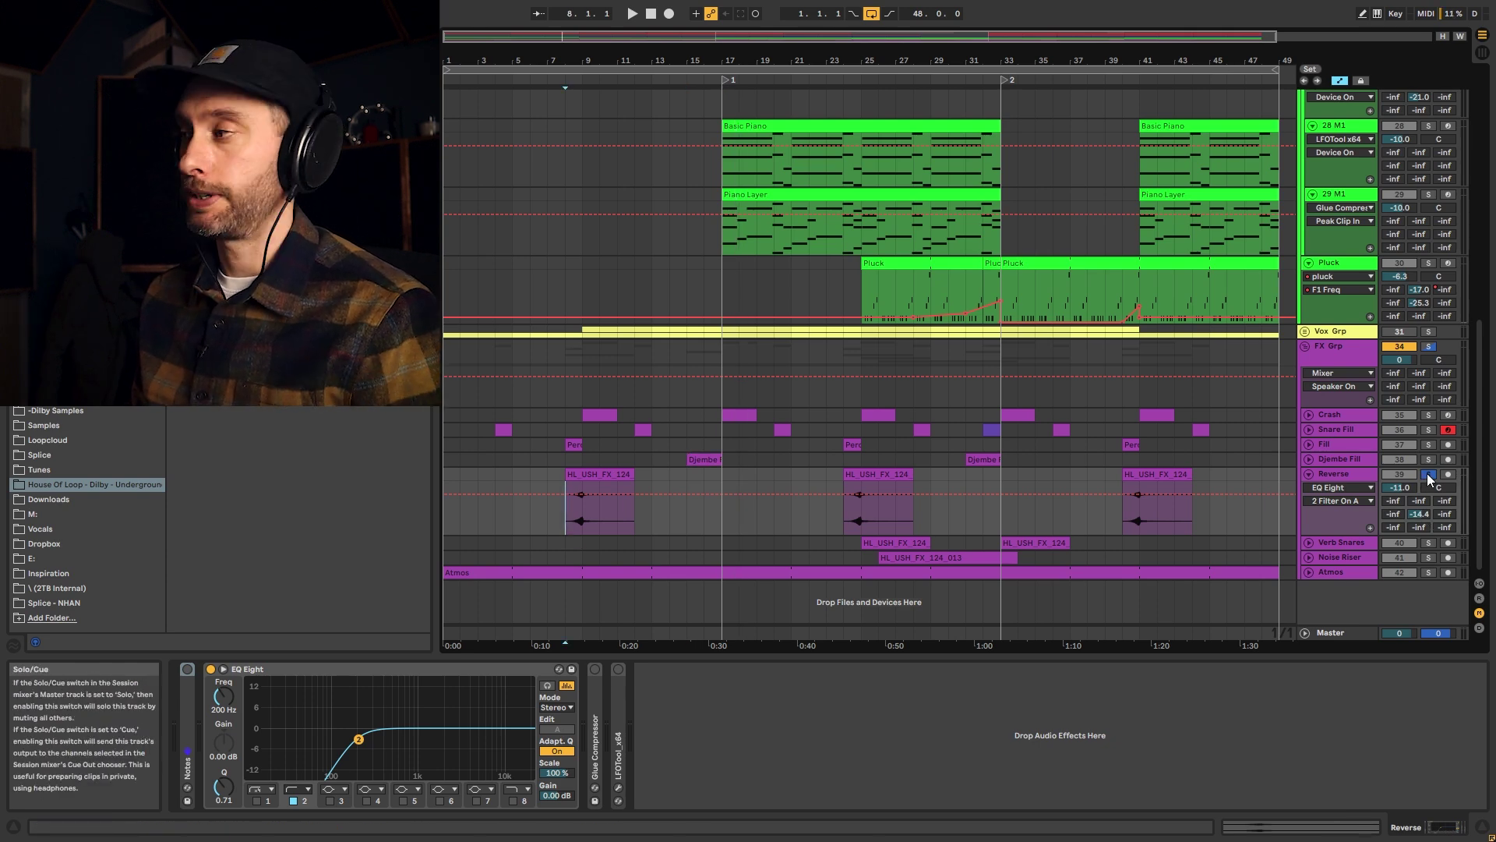
key("space")
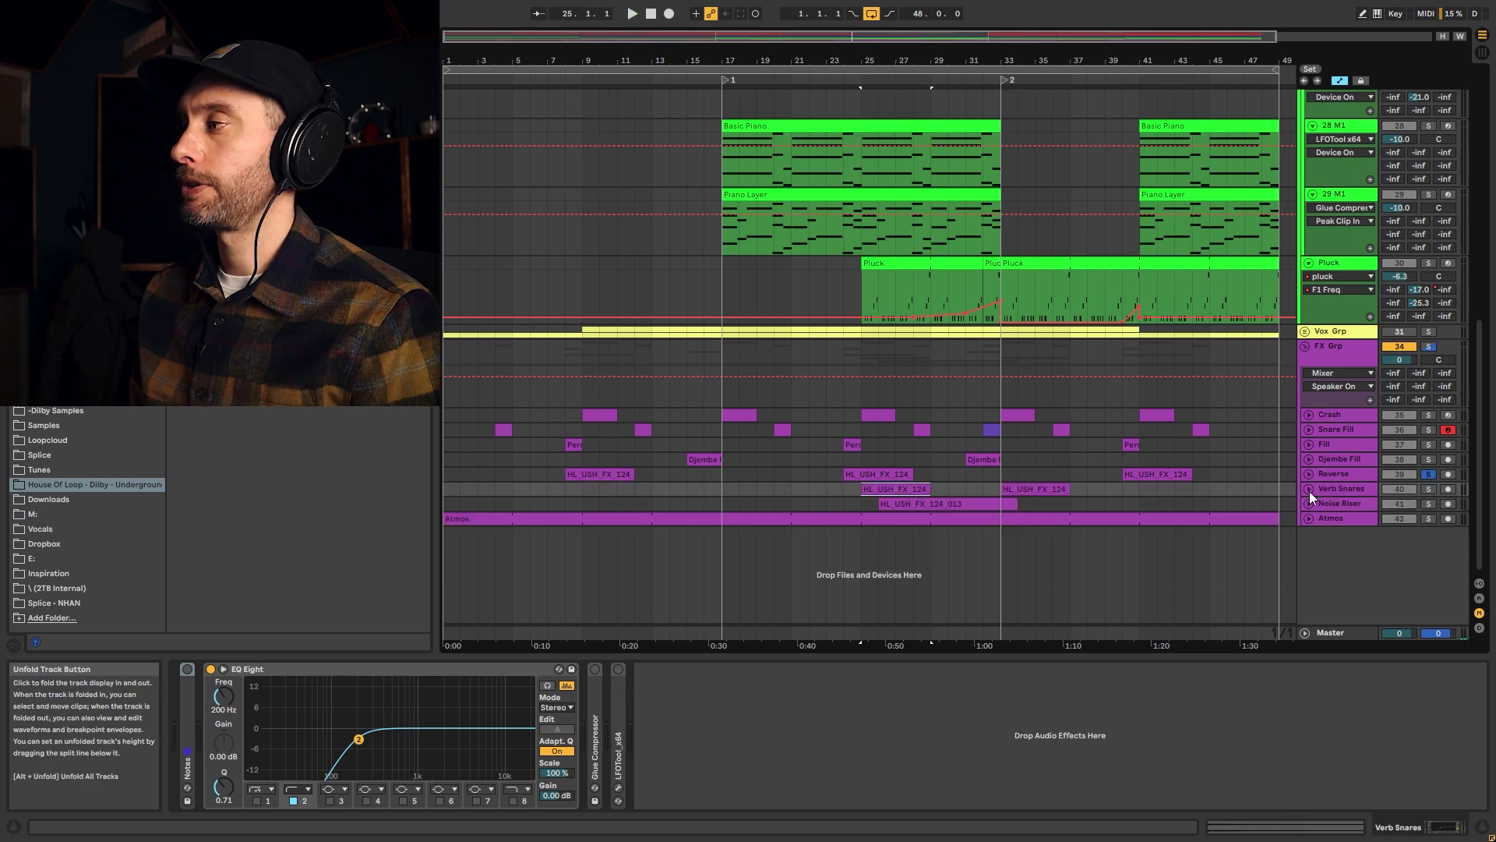
Unfold and solo the Verb Snares track, and listen to its two clips at bars 25 and 33.
left_click(1309, 489)
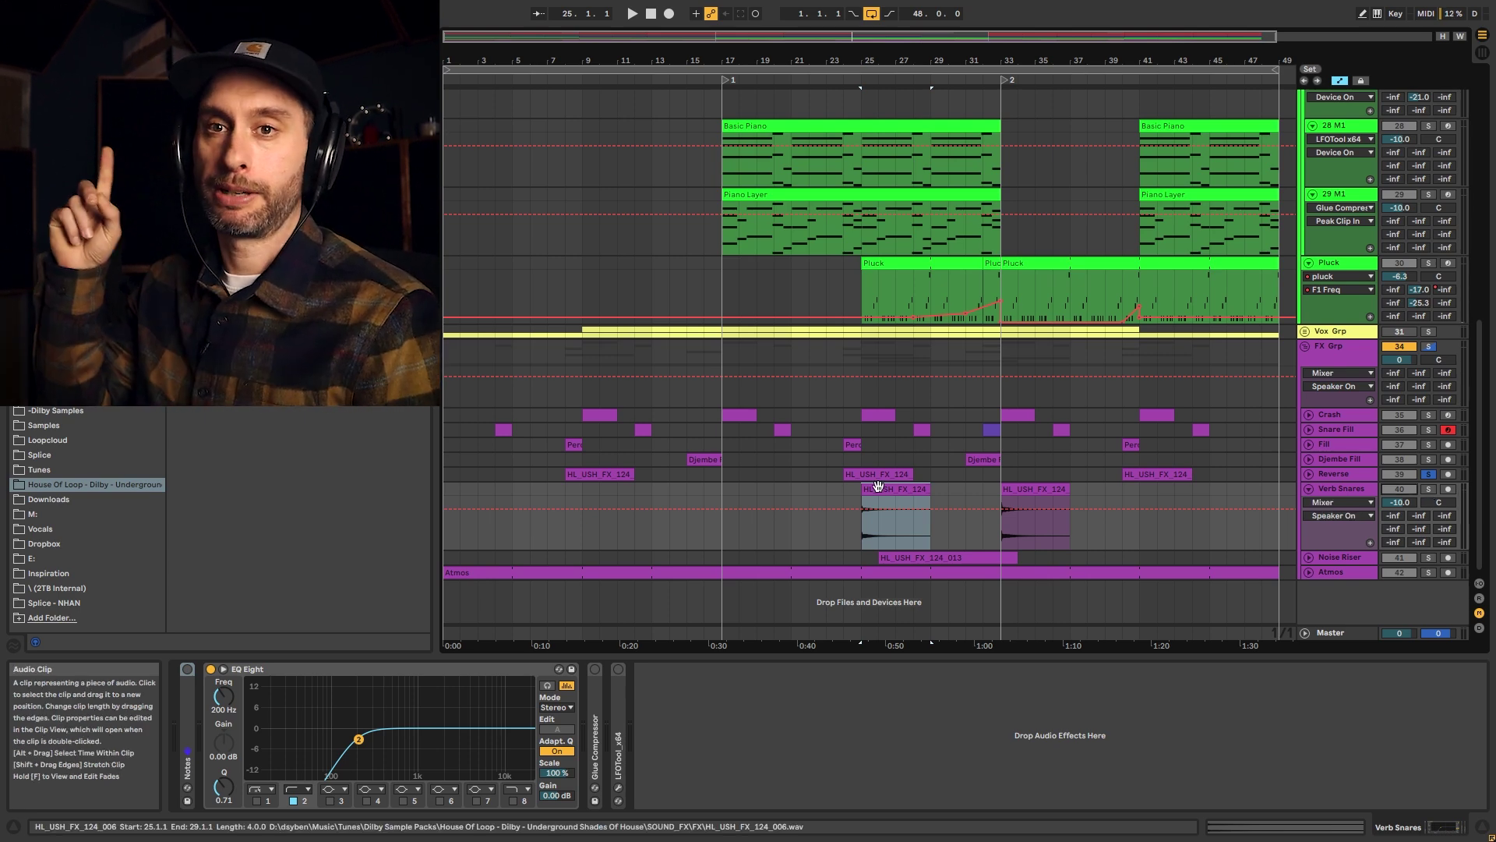
left_click(1429, 489)
key("space")
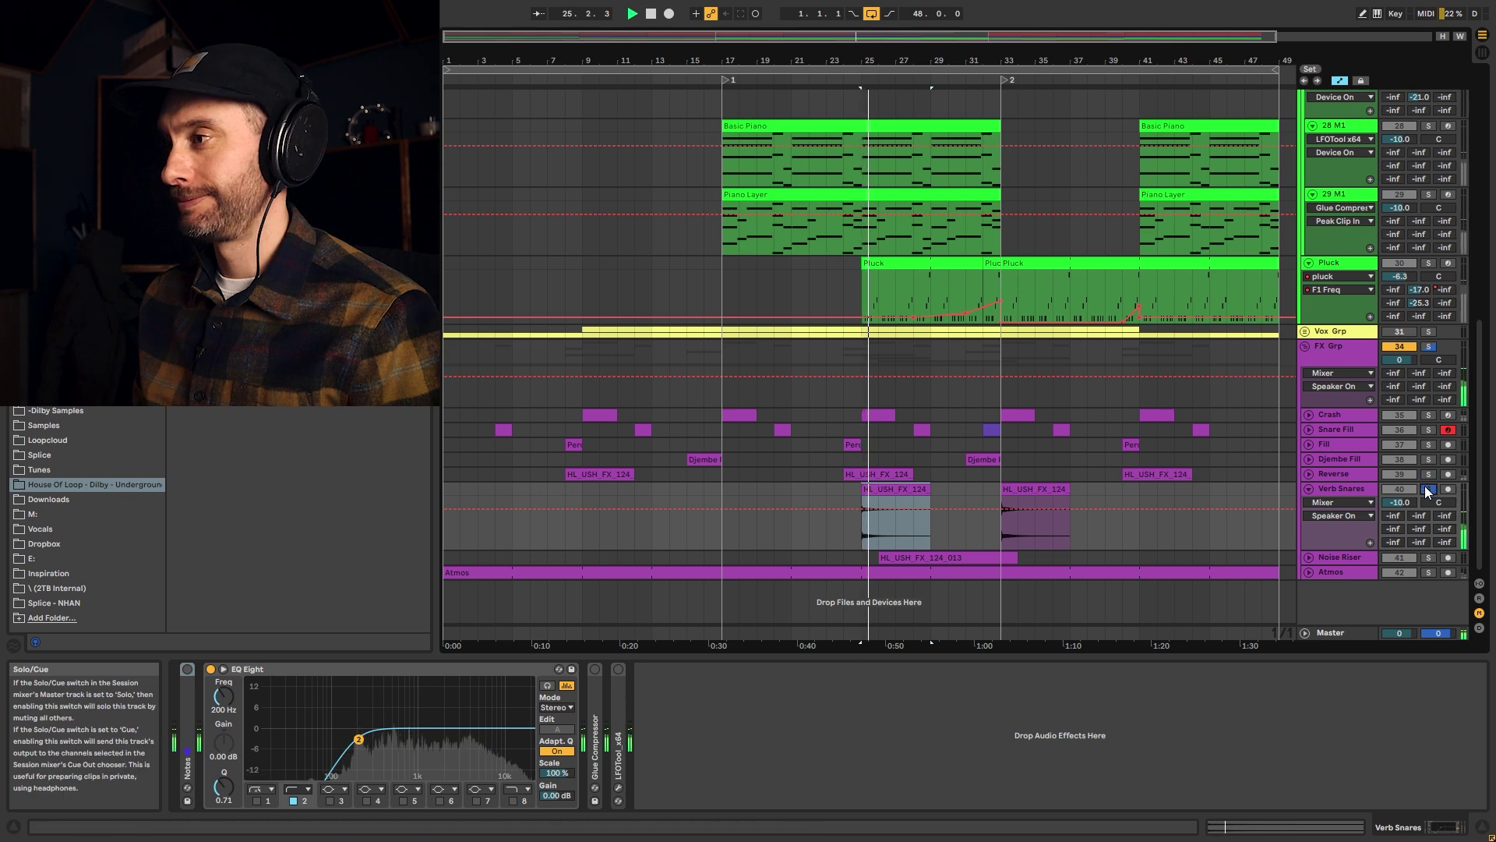
left_click(1035, 485)
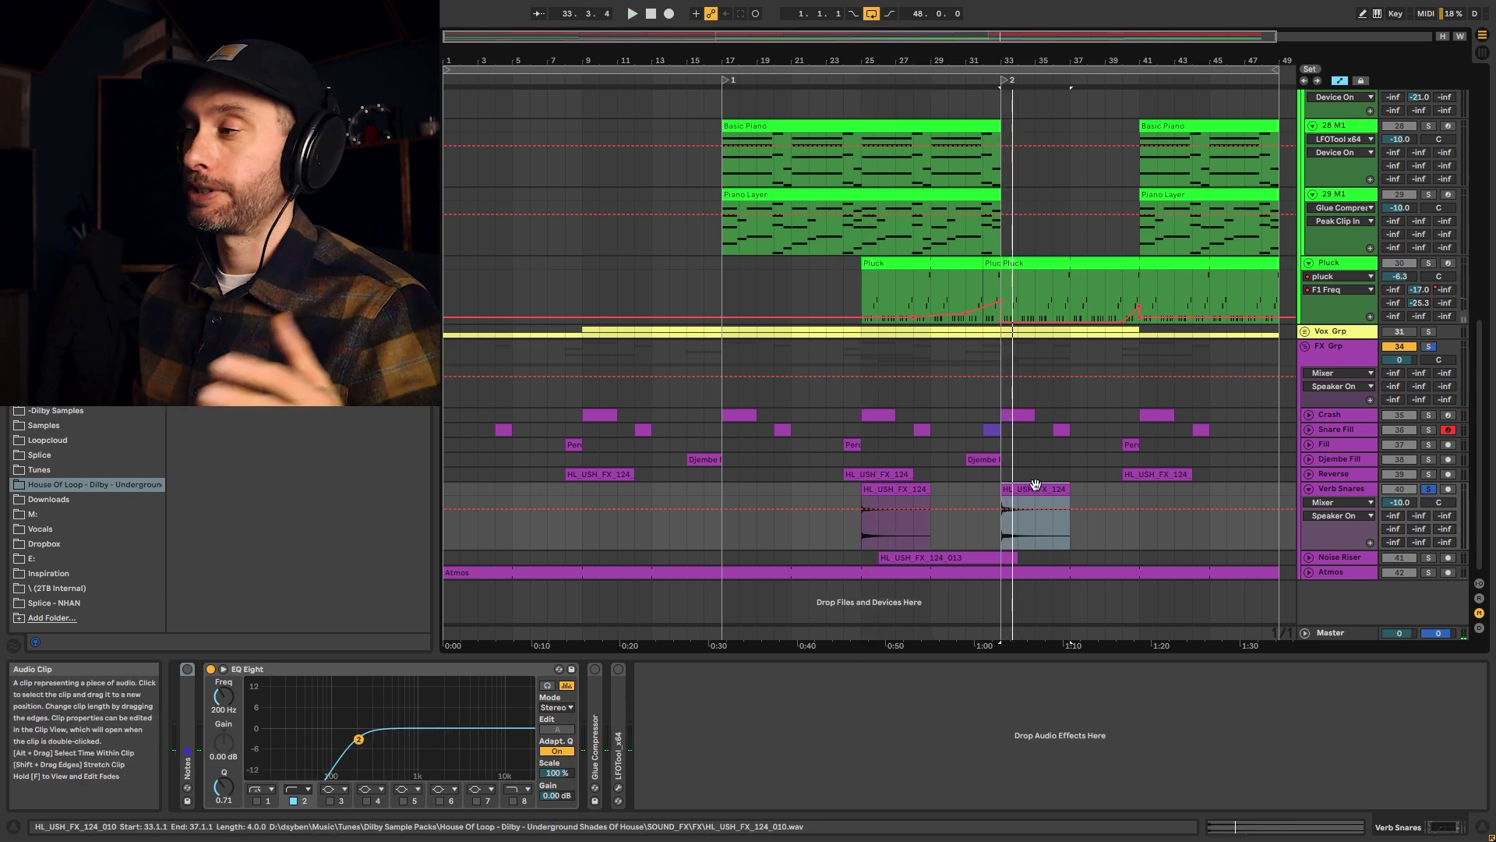
Fold Verb Snares, unfold and solo the Noise Riser track, and listen to the riser from bar 31.
left_click(1309, 489)
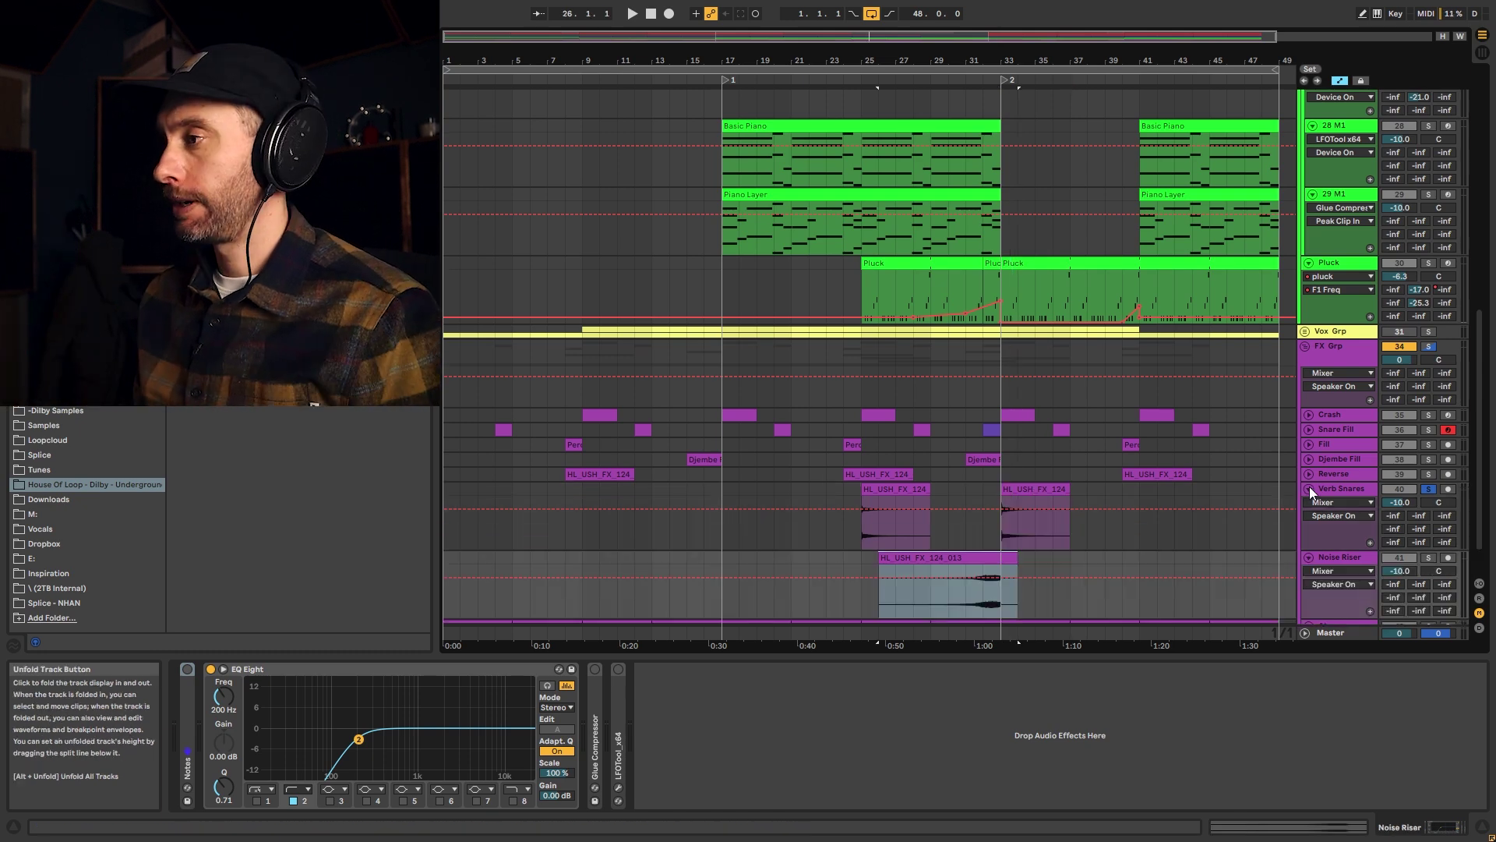
left_click(1309, 504)
left_click(964, 552)
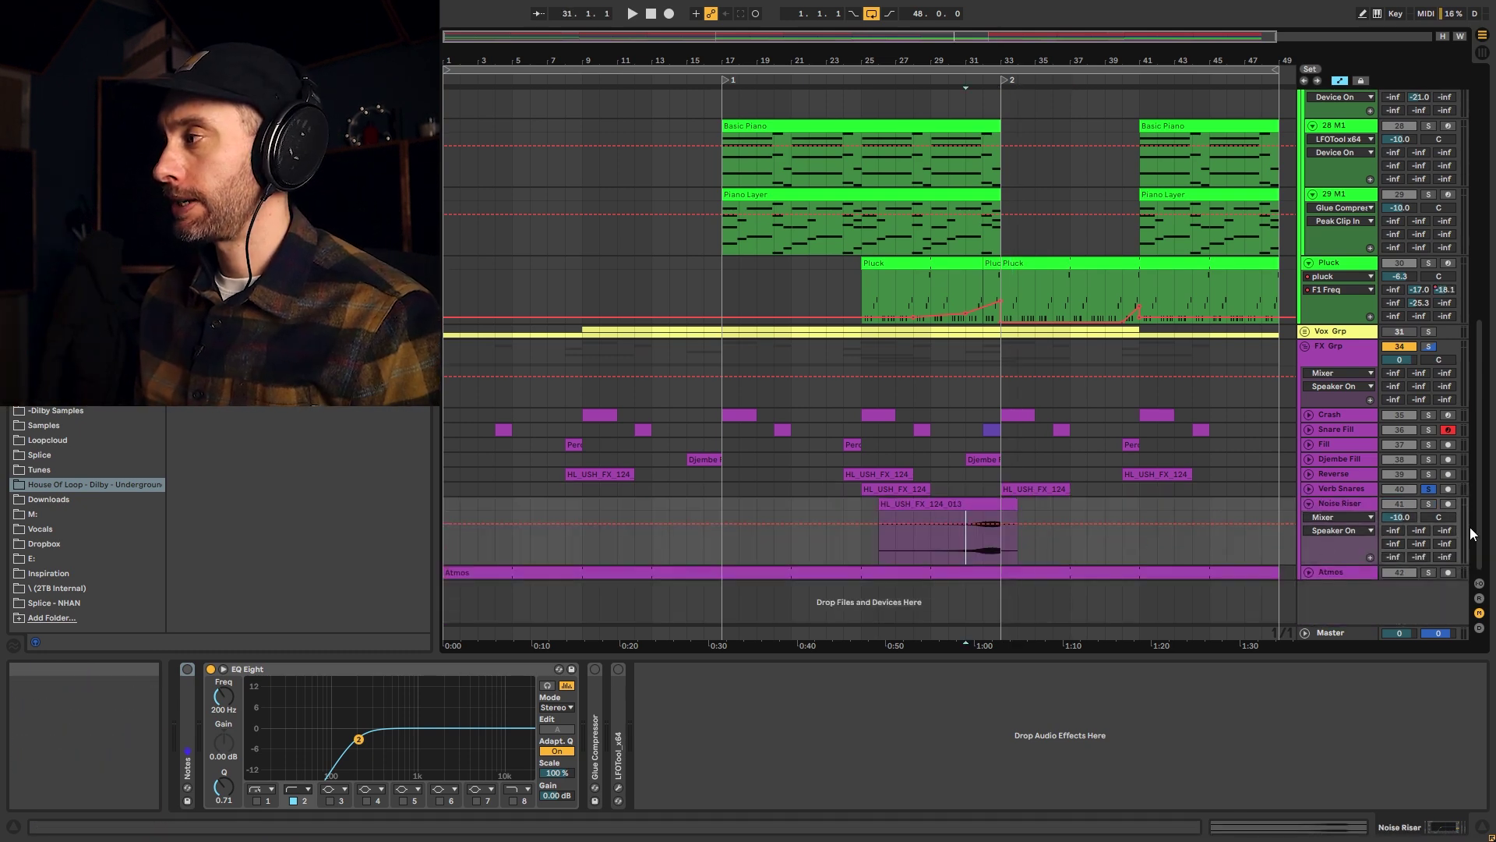
left_click(1429, 504)
key("space")
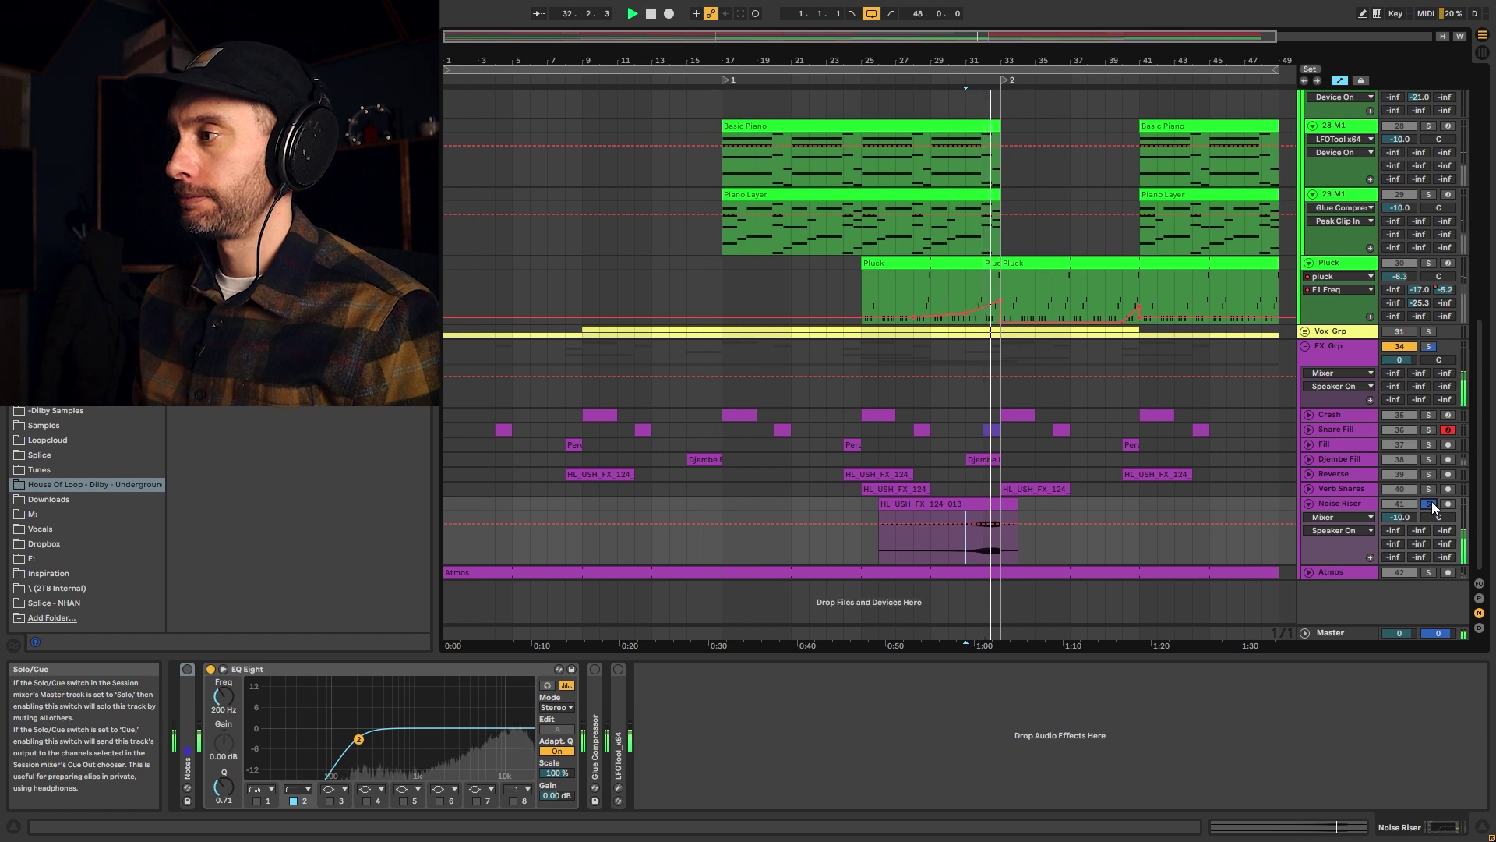
key("space")
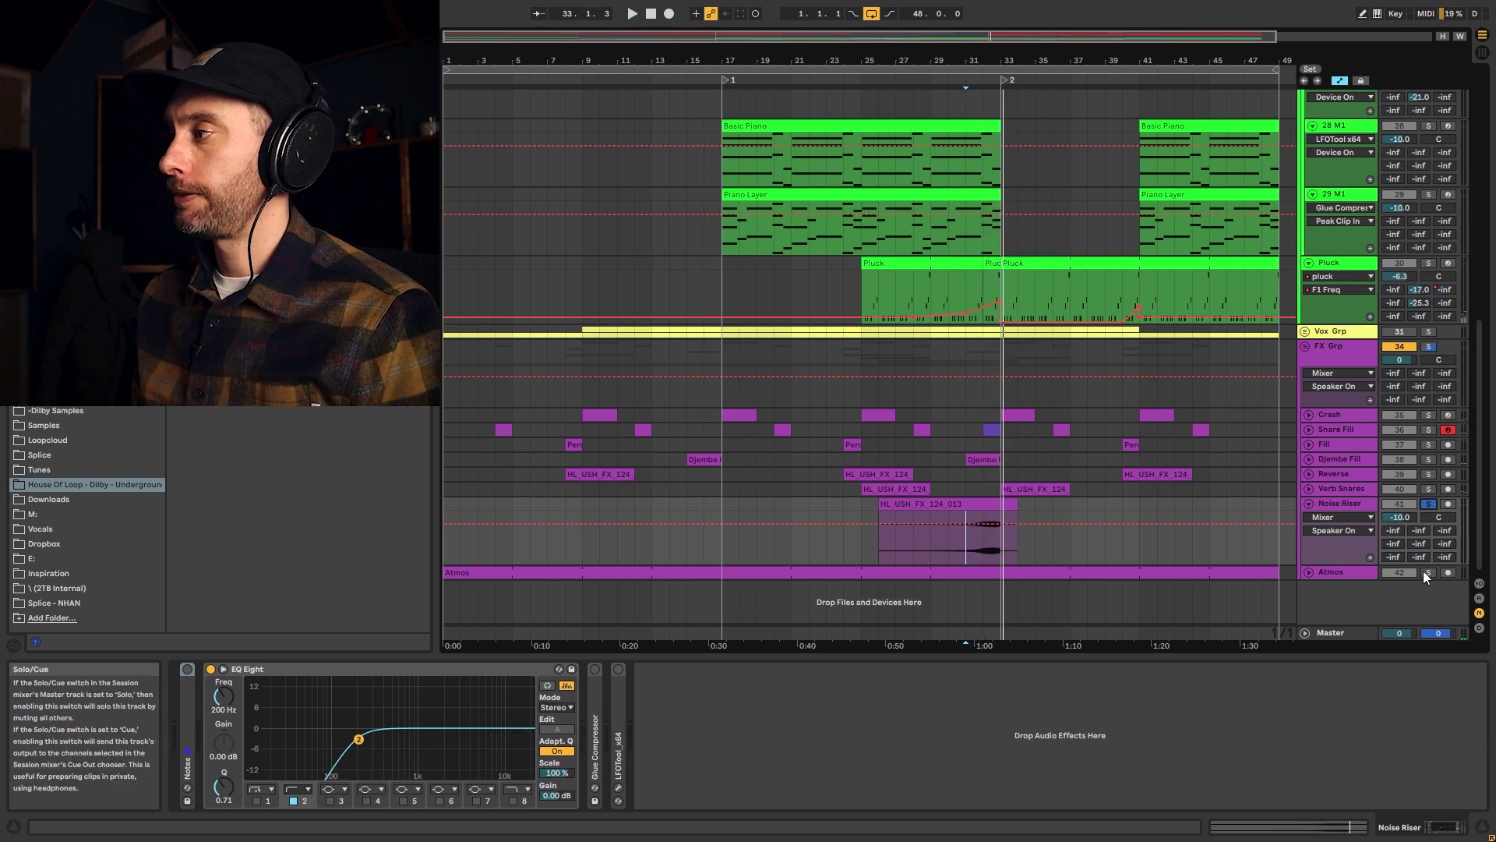
Solo and unfold the Atmos track, and listen to it from bar 34.
left_click(1426, 573)
left_click(1309, 573)
left_click(1020, 600)
key("space")
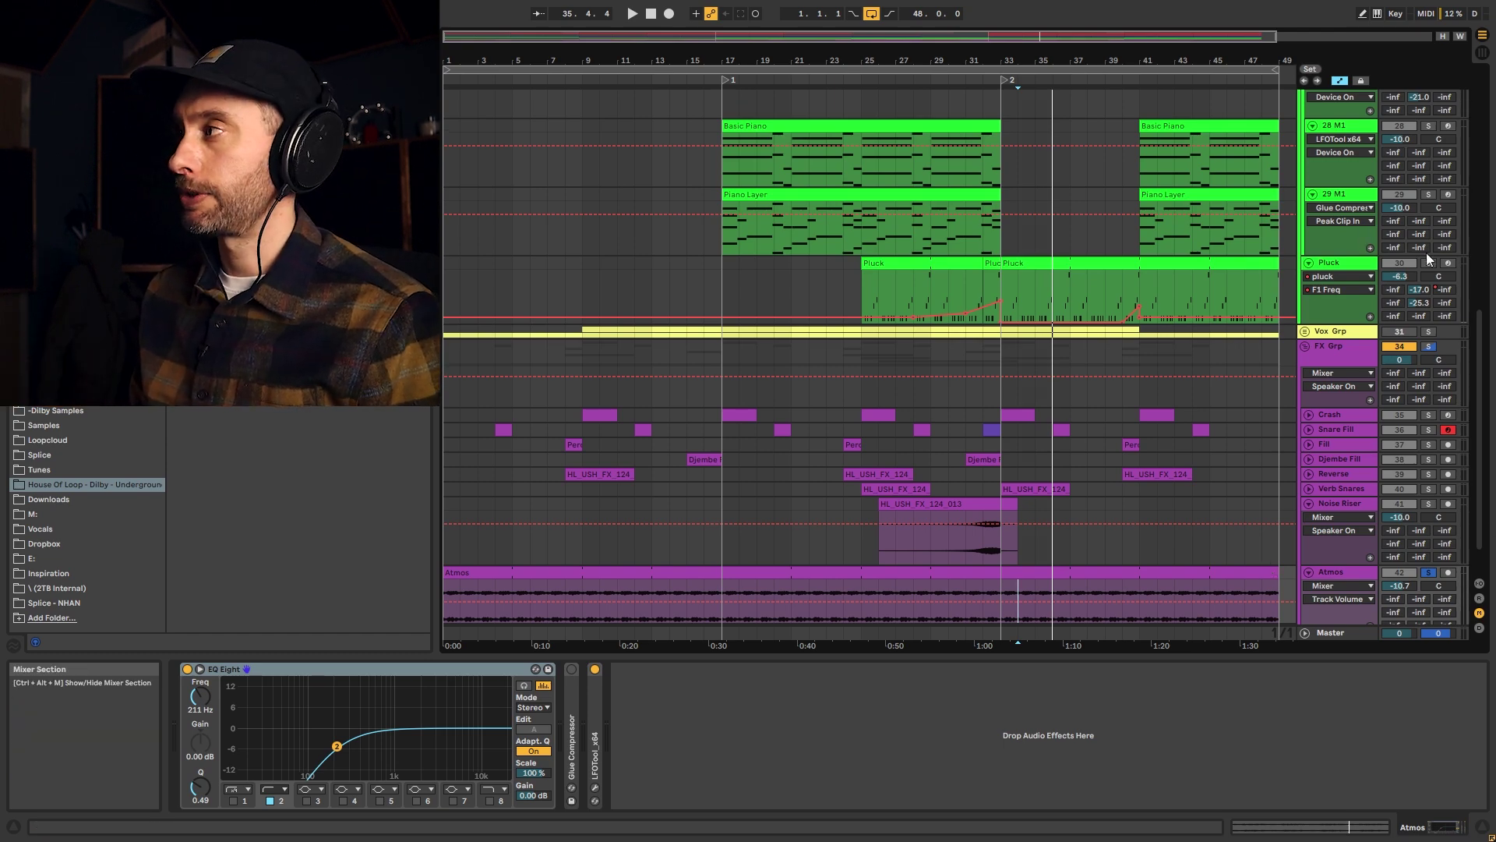
Play the drums and FX together from bar 1, muting the FX group briefly and unmuting it to compare.
scroll(1427, 234, "up", 10)
left_click(528, 231)
key("space")
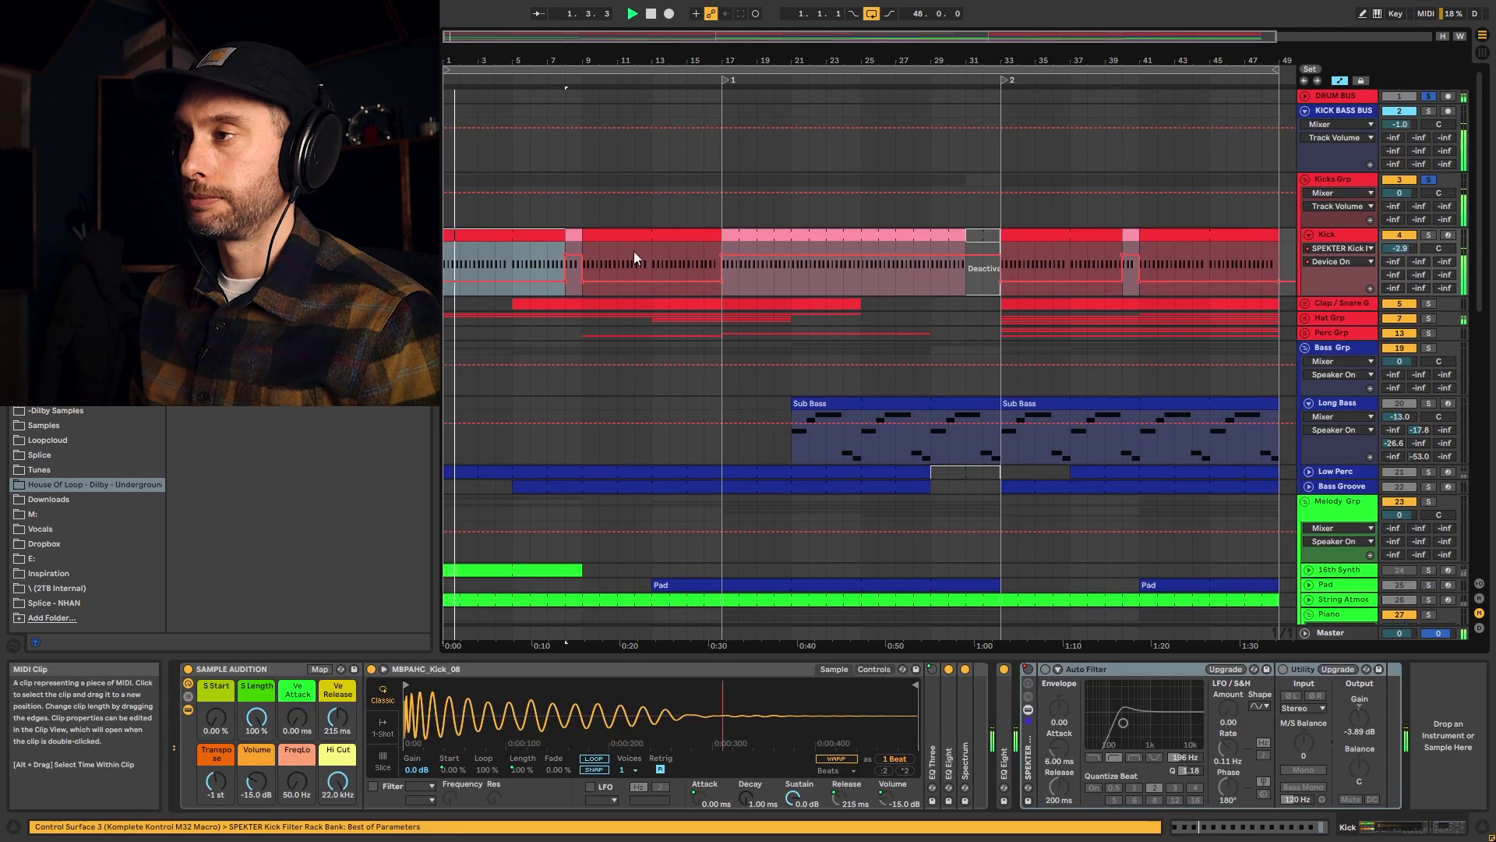
scroll(1414, 460, "down", 10)
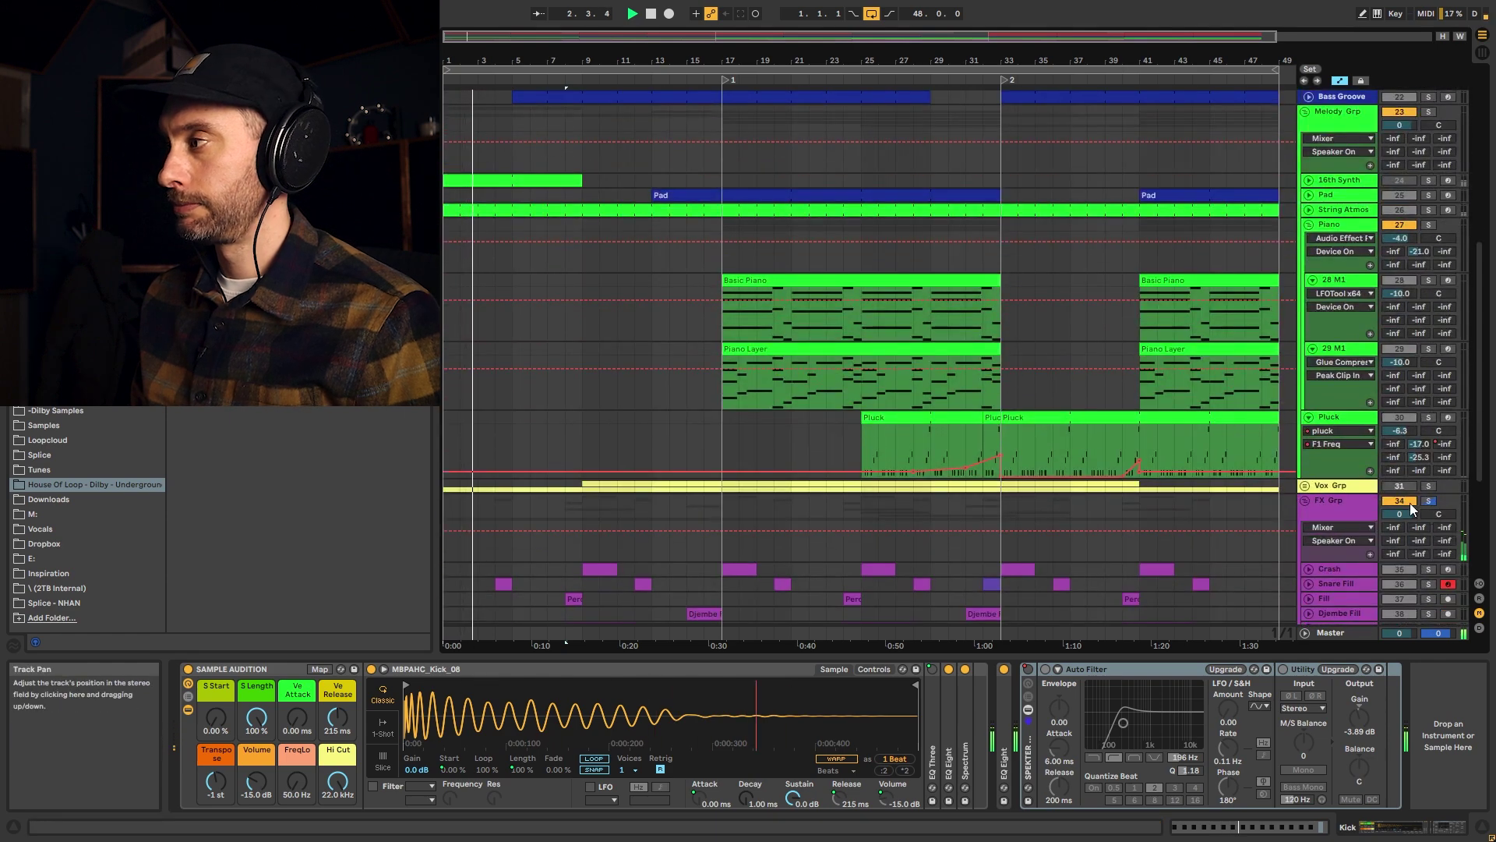
left_click(1404, 502)
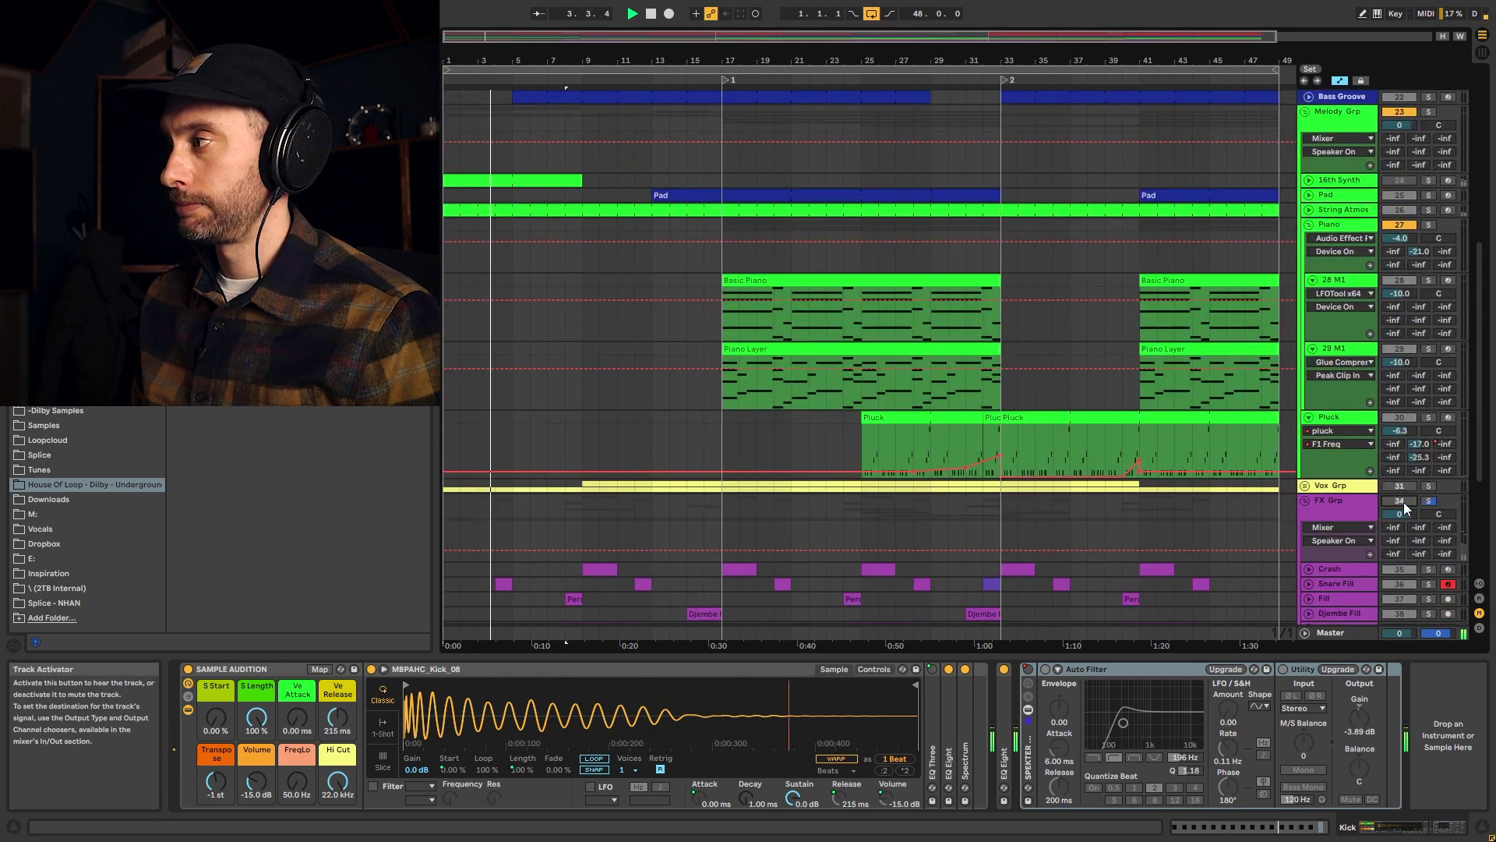
left_click(1405, 502)
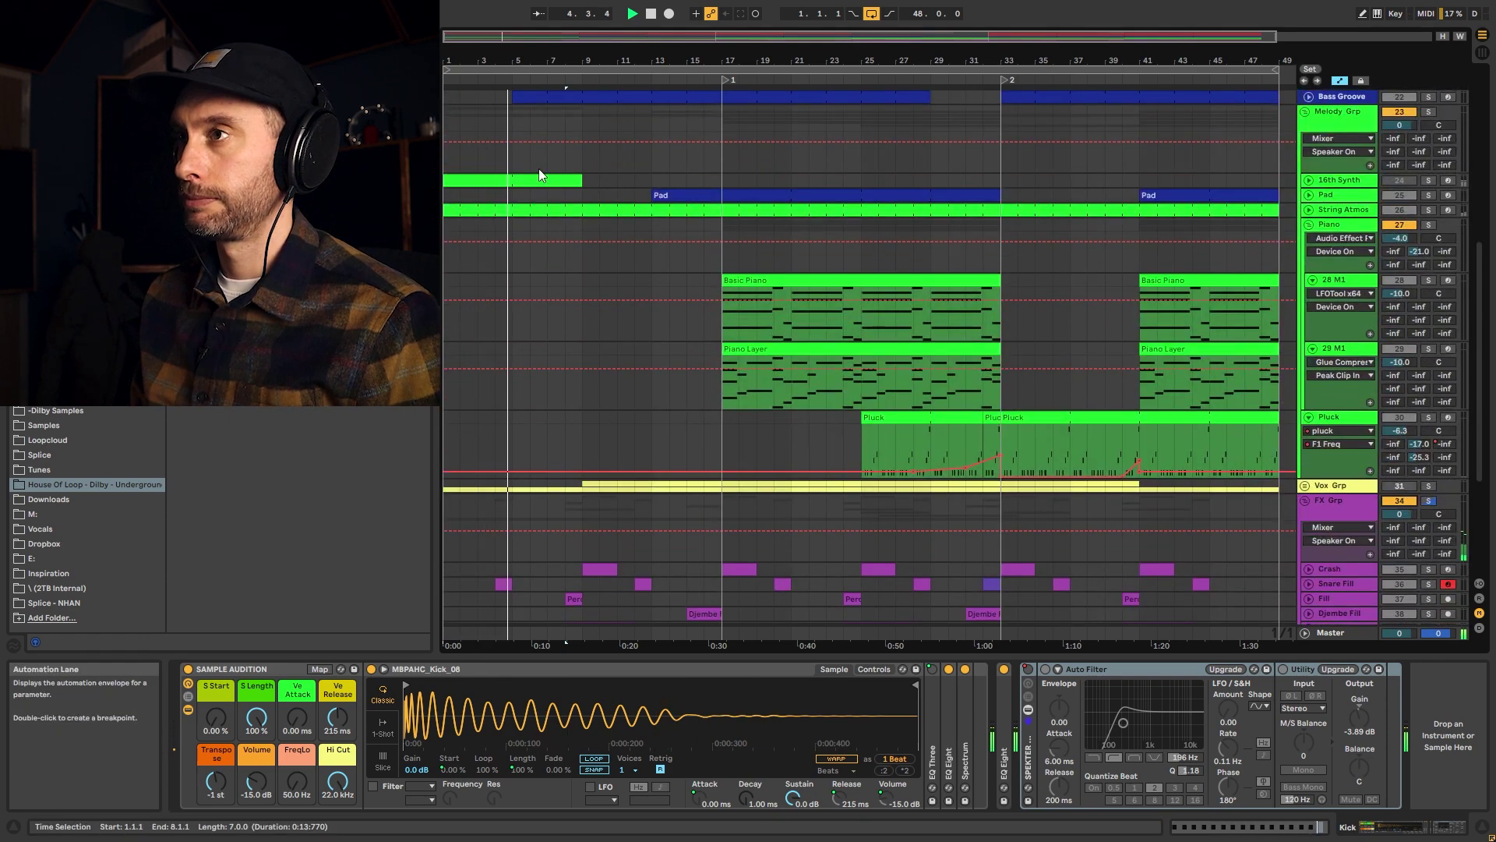
Play the drums and FX from bar 7, unfolding the Snare Fill and Djembe Fill tracks to follow their clips.
scroll(545, 234, "down", 5)
left_click(566, 383)
key("space")
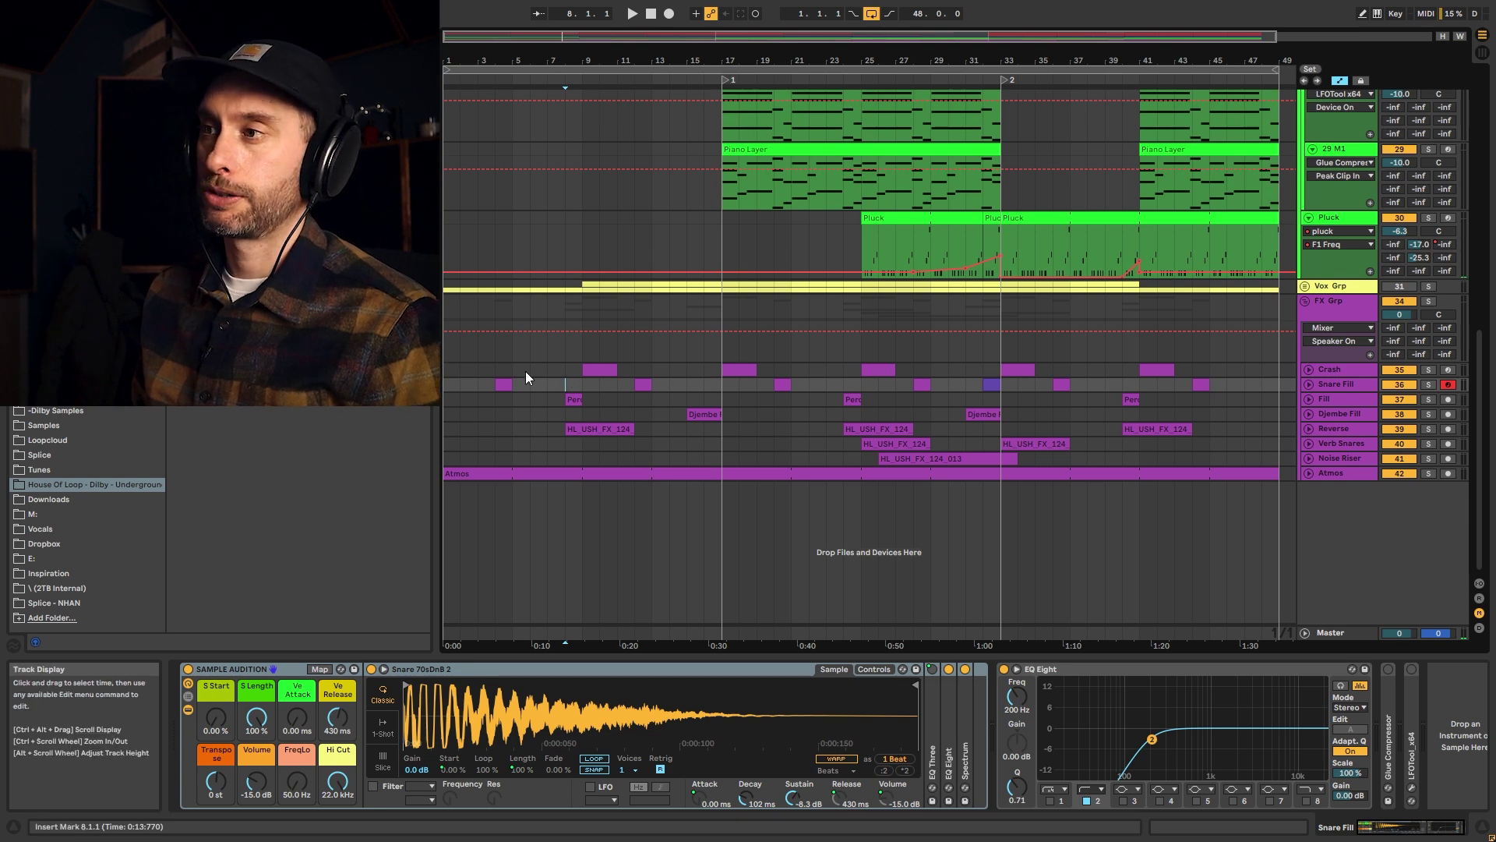
key("space")
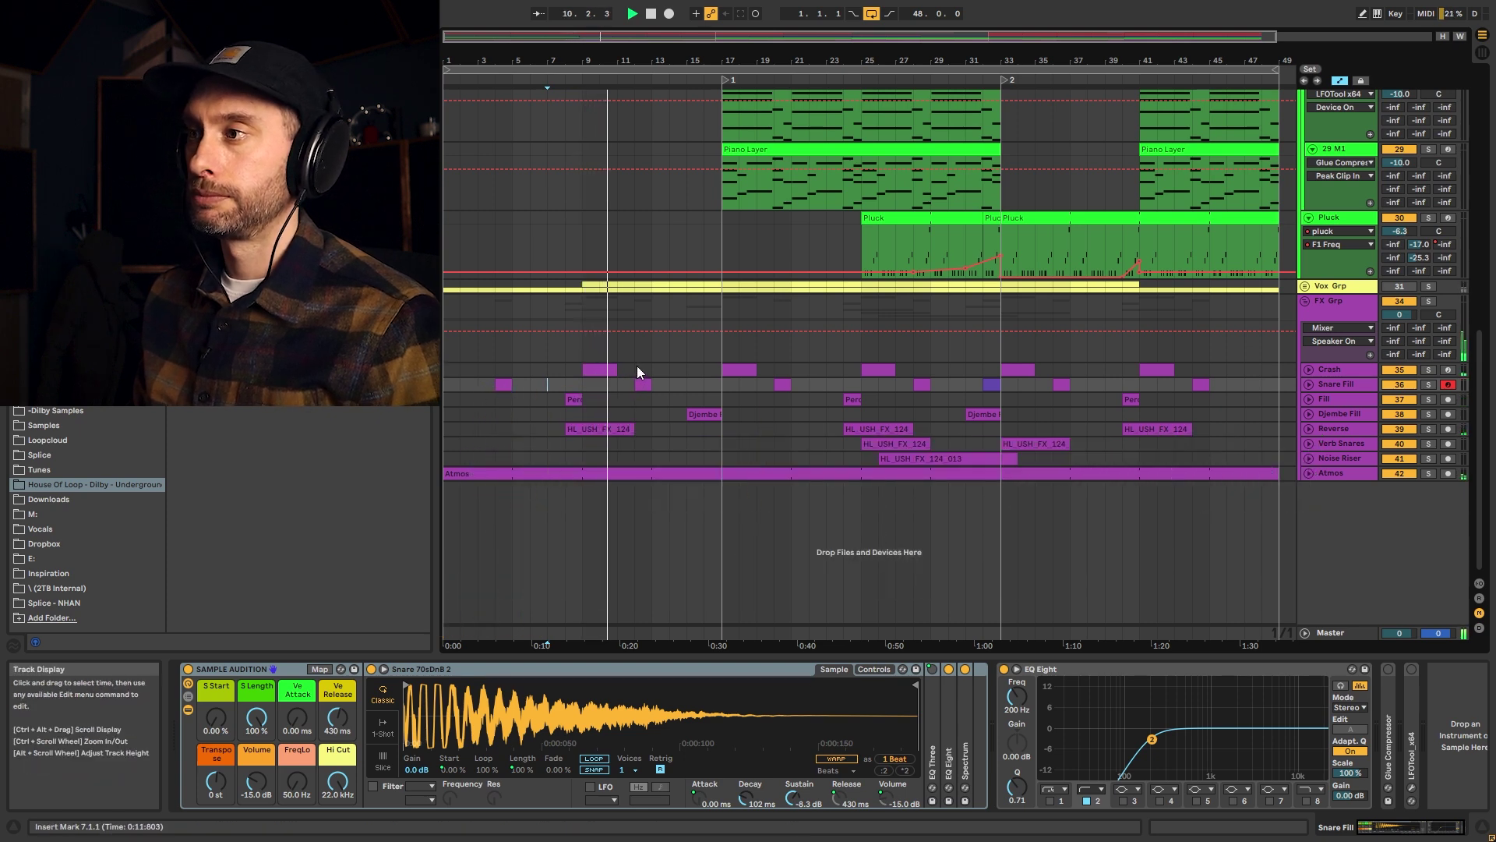
left_click(1308, 384)
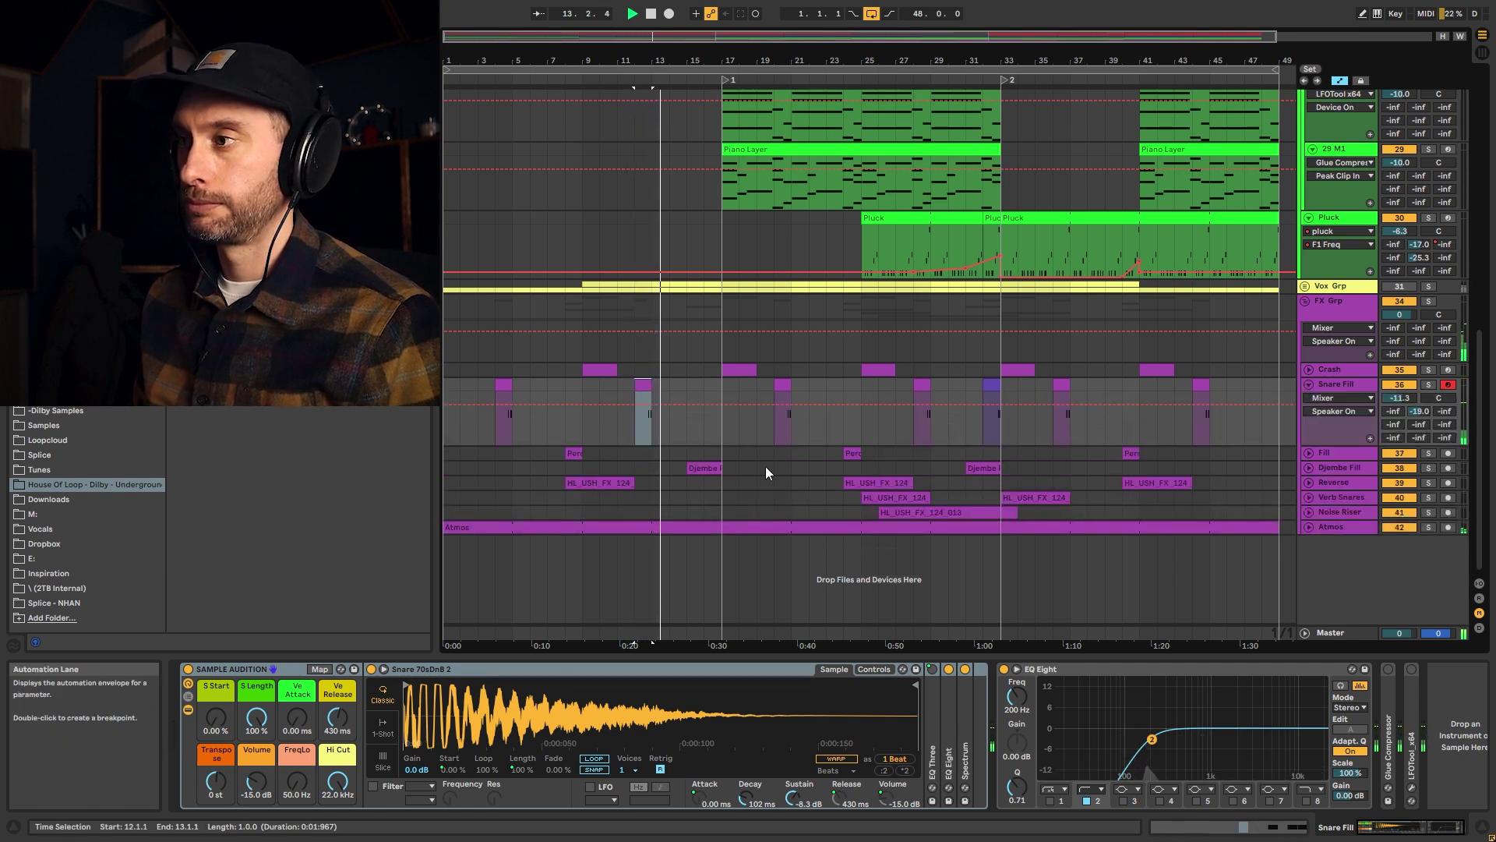
left_click(707, 470)
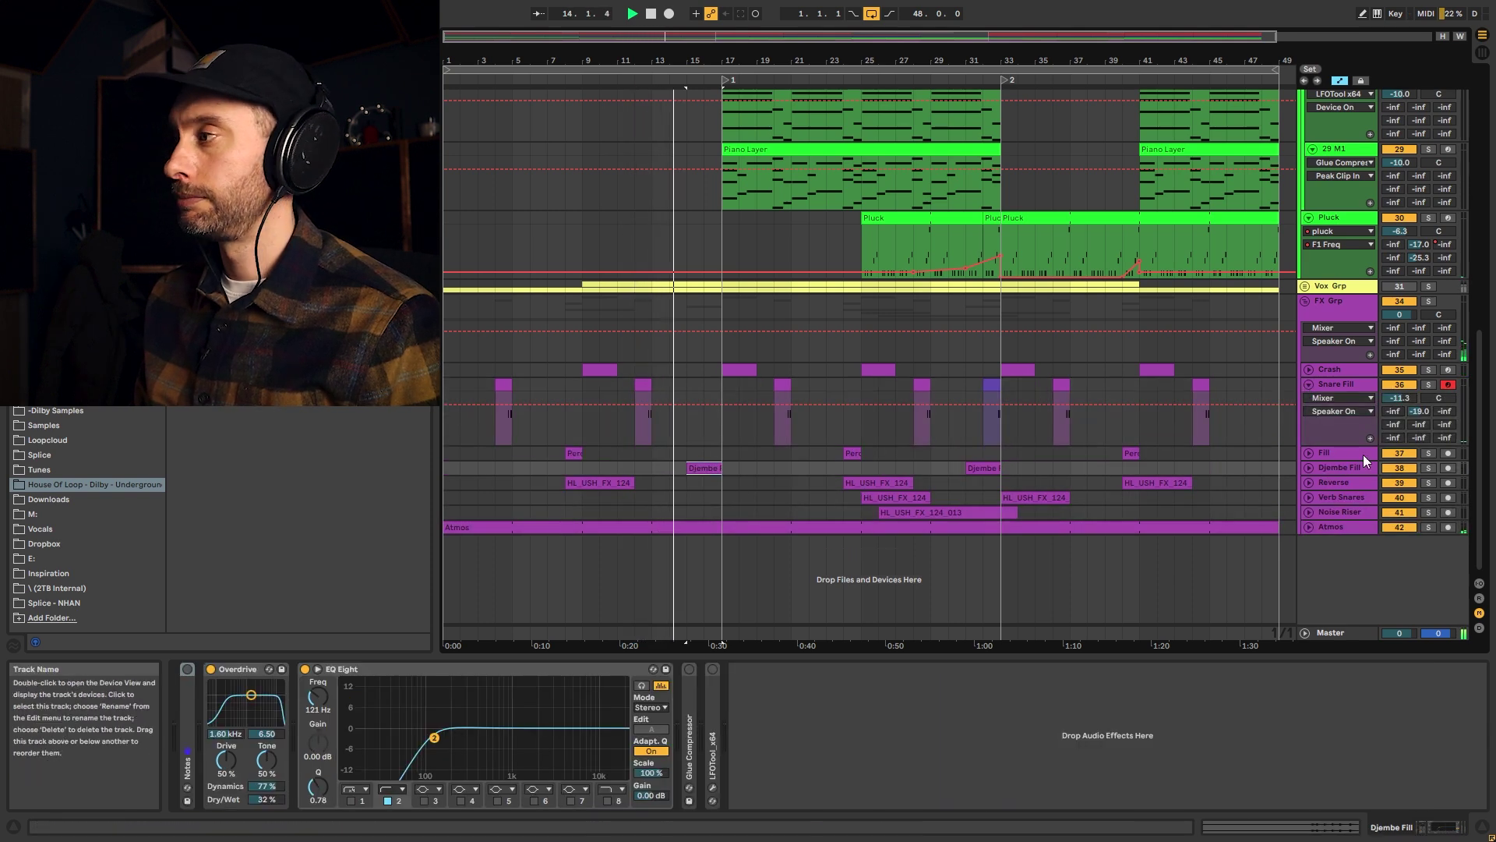
left_click(1309, 469)
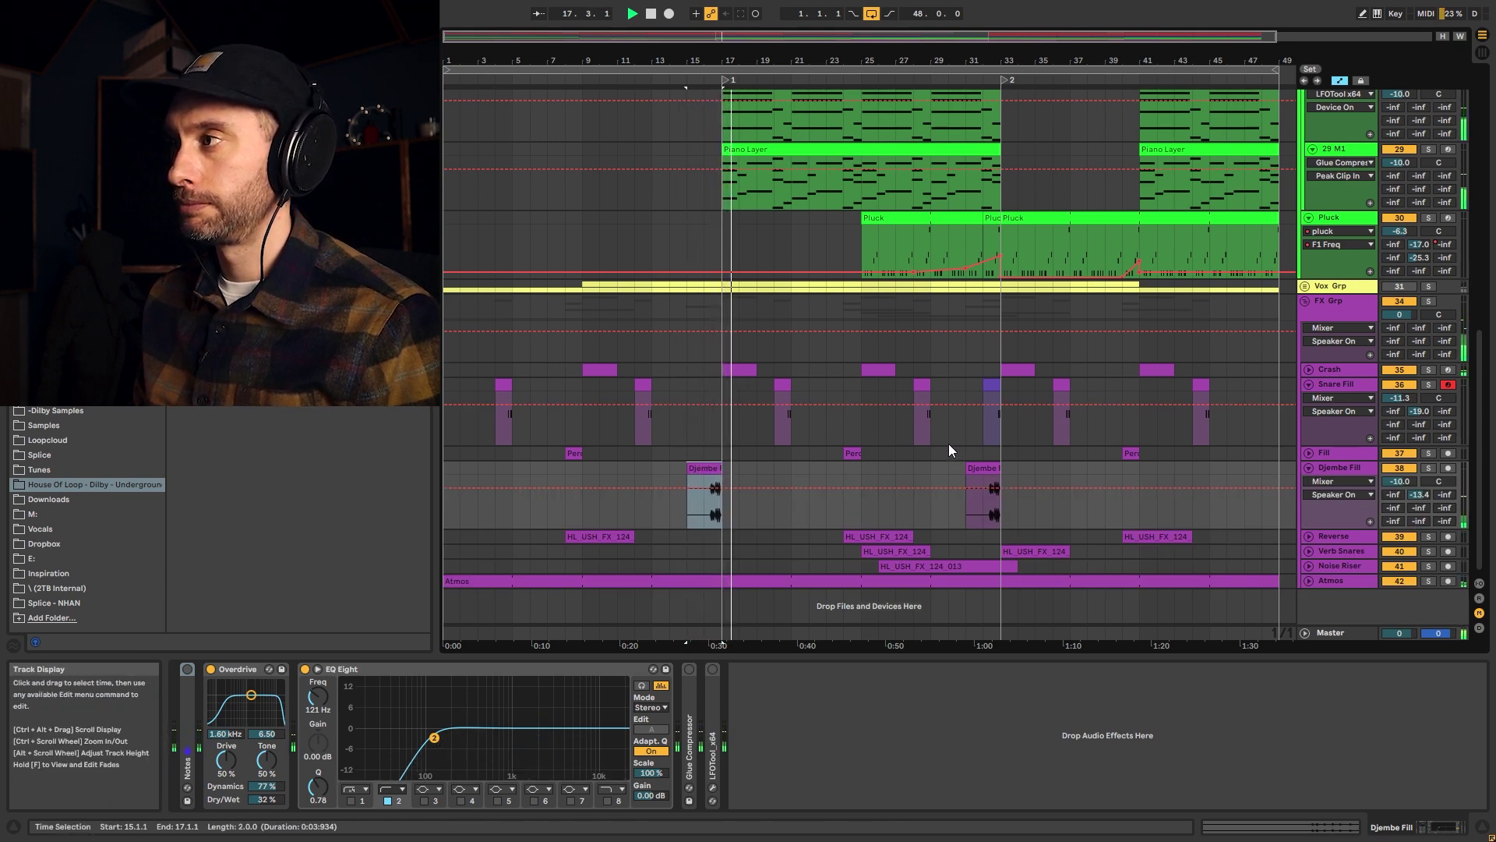
key("space")
Mute the Pluck track and play the arrangement from bar 30 to hear the fills leading into the second marker.
left_click(1400, 218)
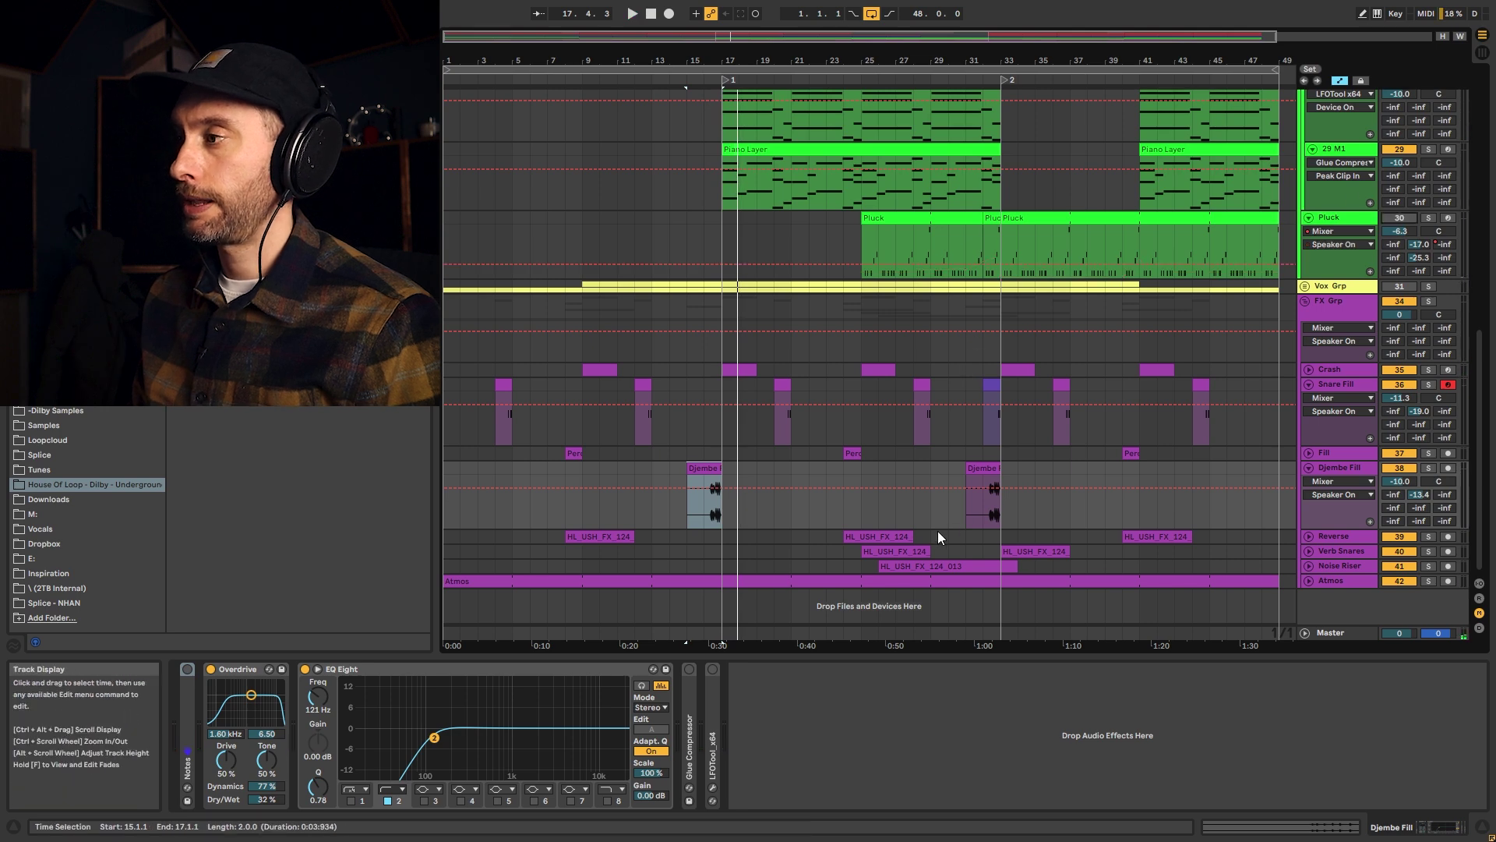
left_click(947, 507)
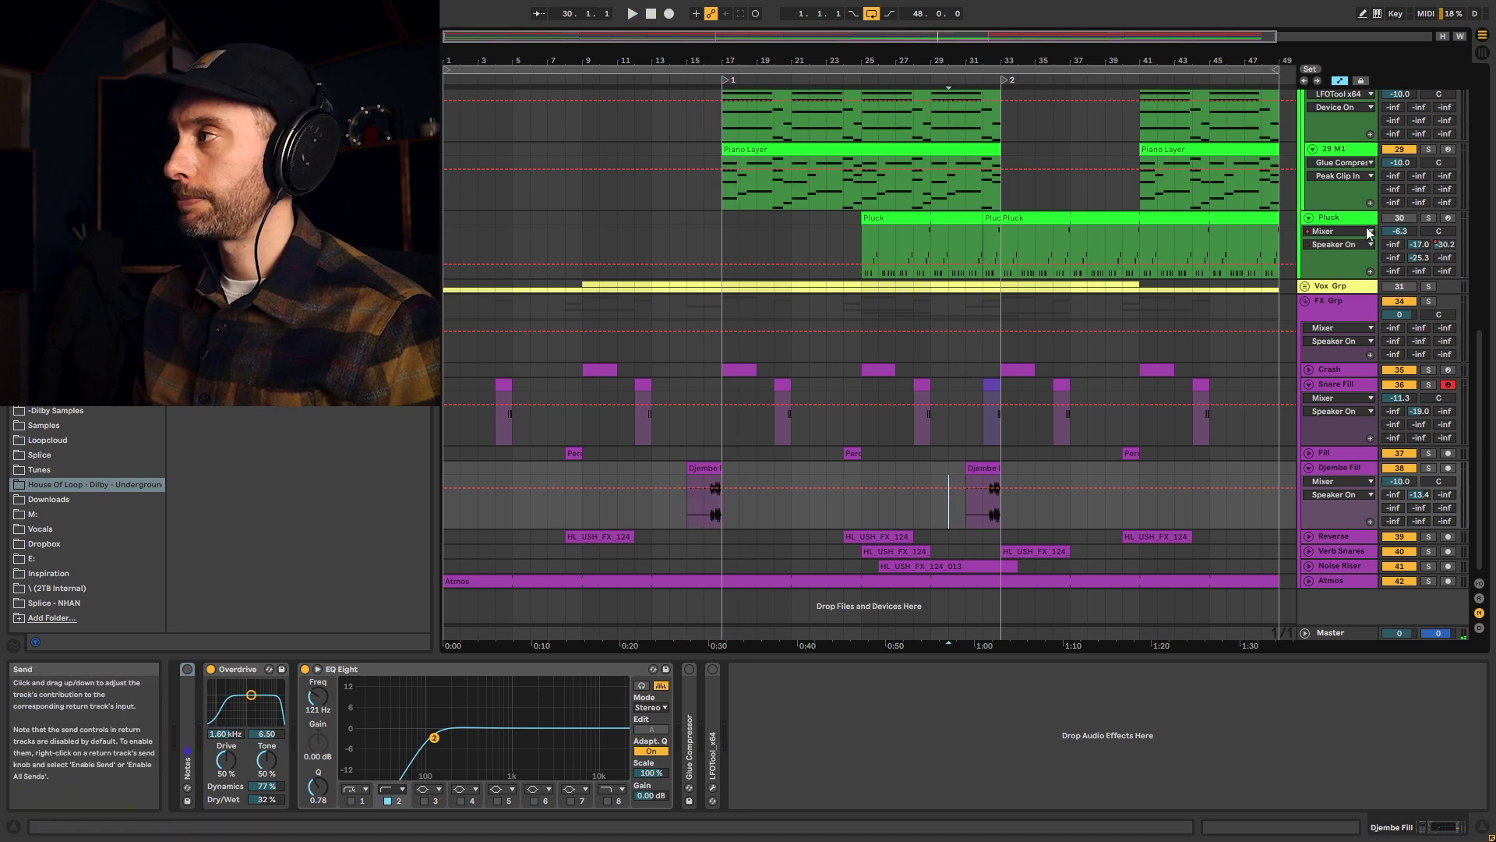
key("space")
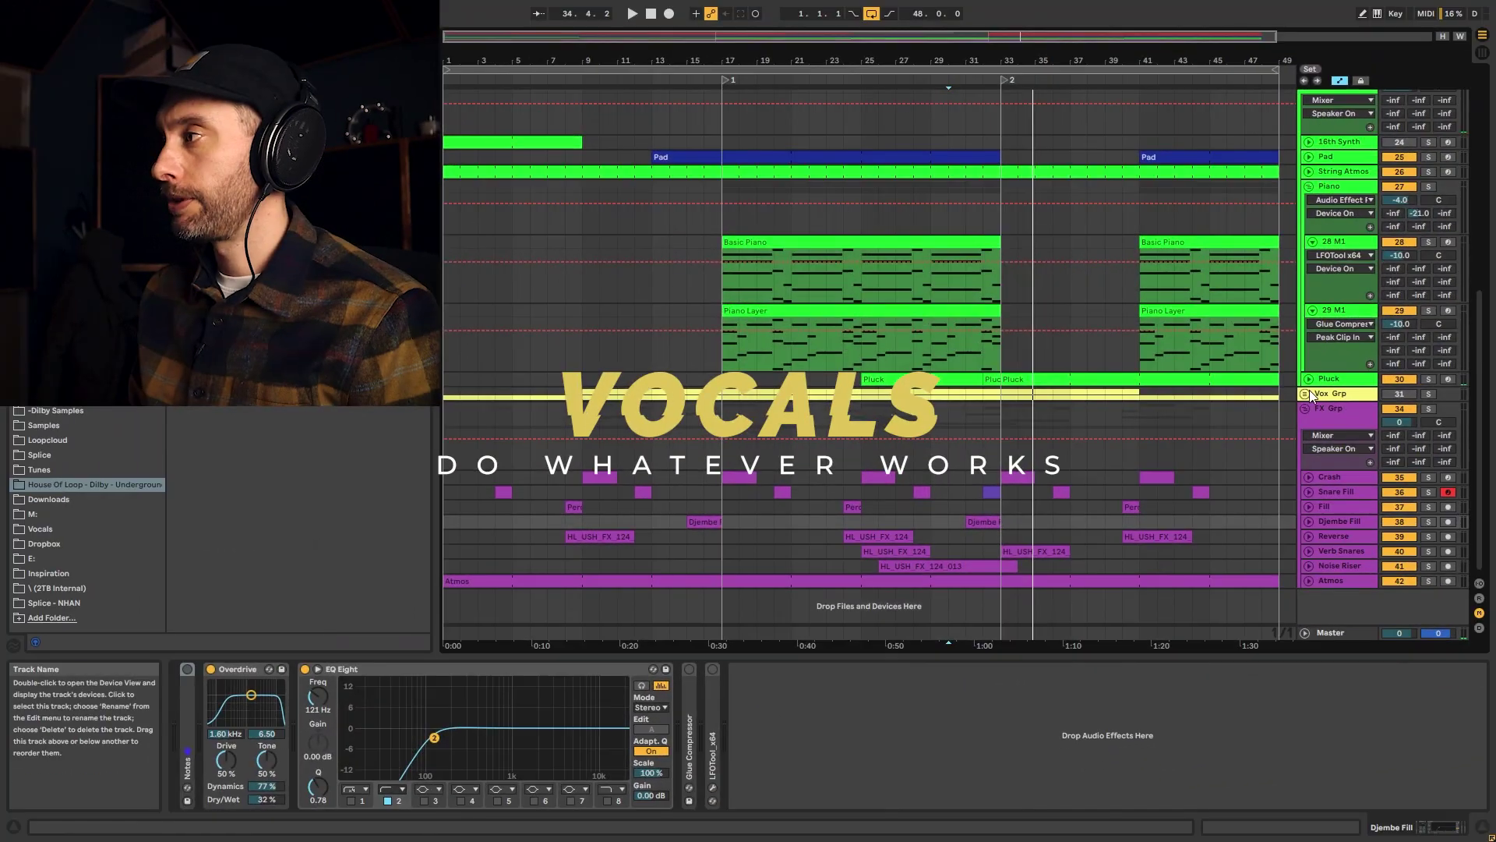
Unfold the Vox group, solo Vox BG, open its clip and unfold the track to show the waveform.
scroll(1419, 399, "down", 3)
left_click(1427, 395)
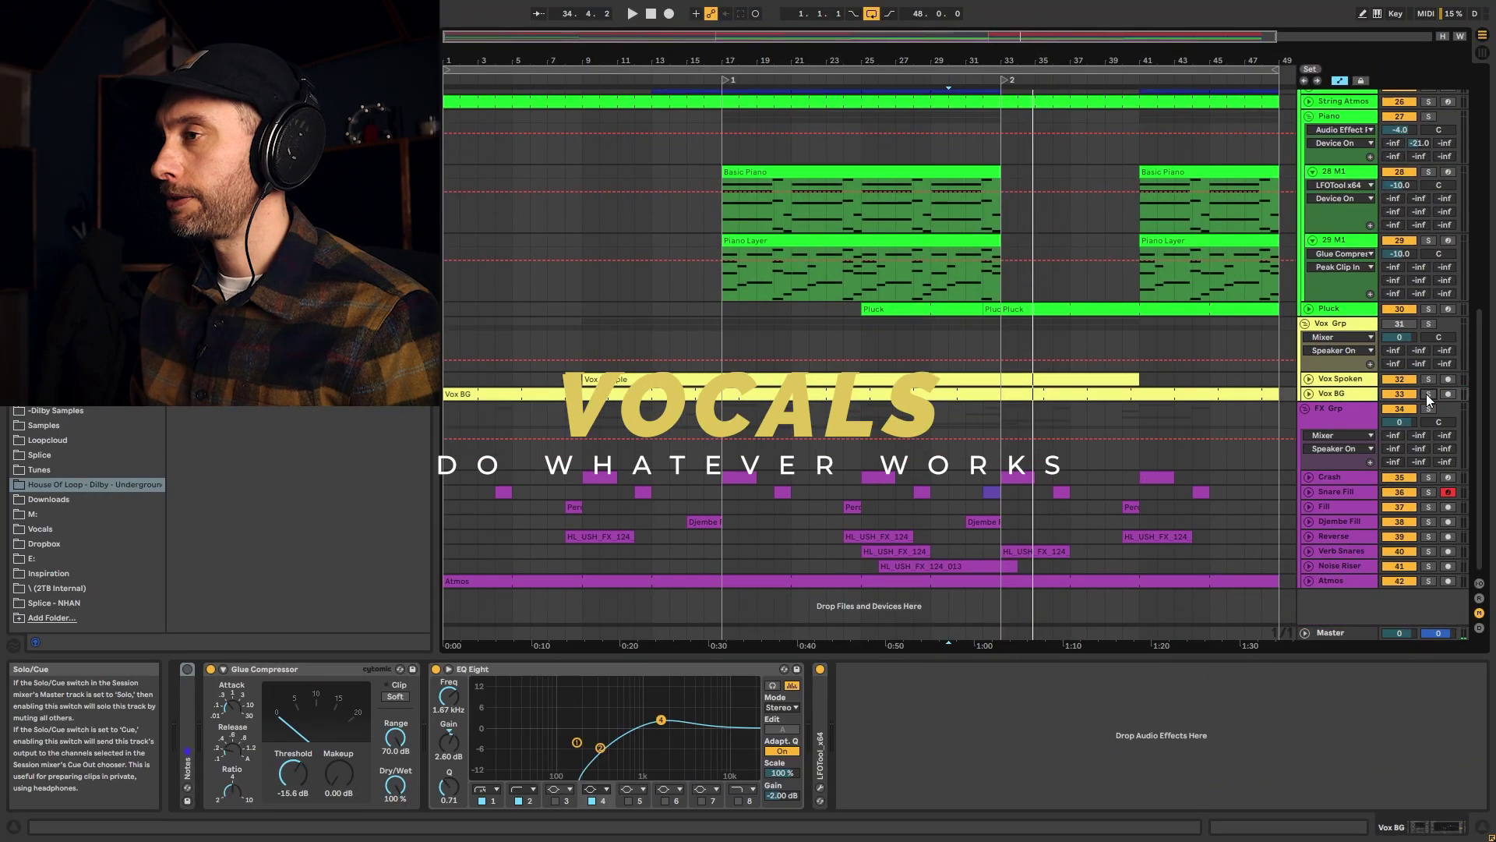
left_click(655, 394)
scroll(1202, 363, "down", 3)
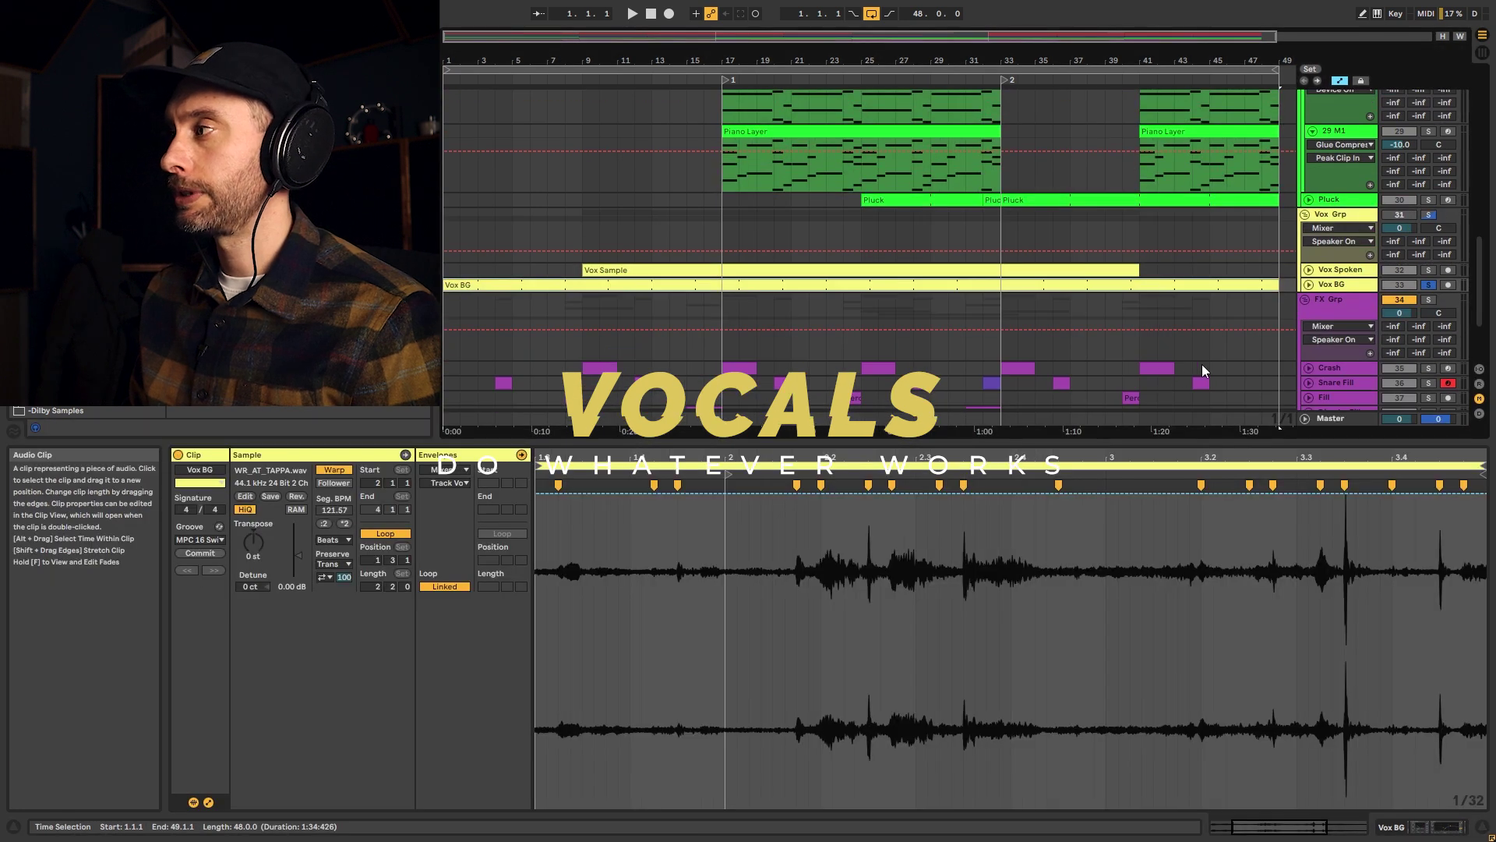
left_click(1309, 286)
scroll(1305, 234, "down", 1)
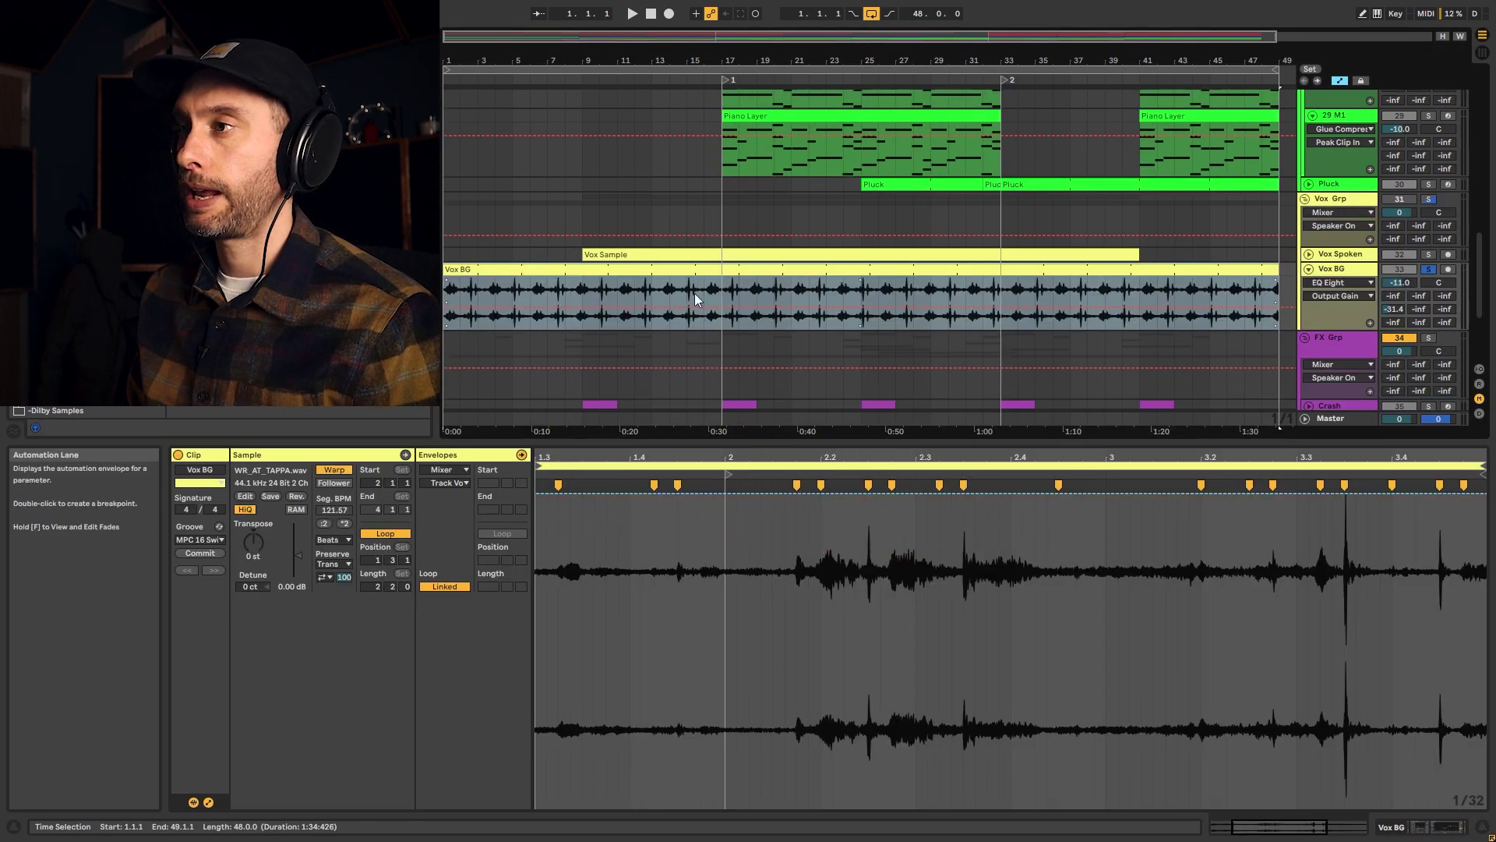
Listen to the soloed Vox BG clip from bar 1 and widen the sample view to examine its whole loop region.
key("space")
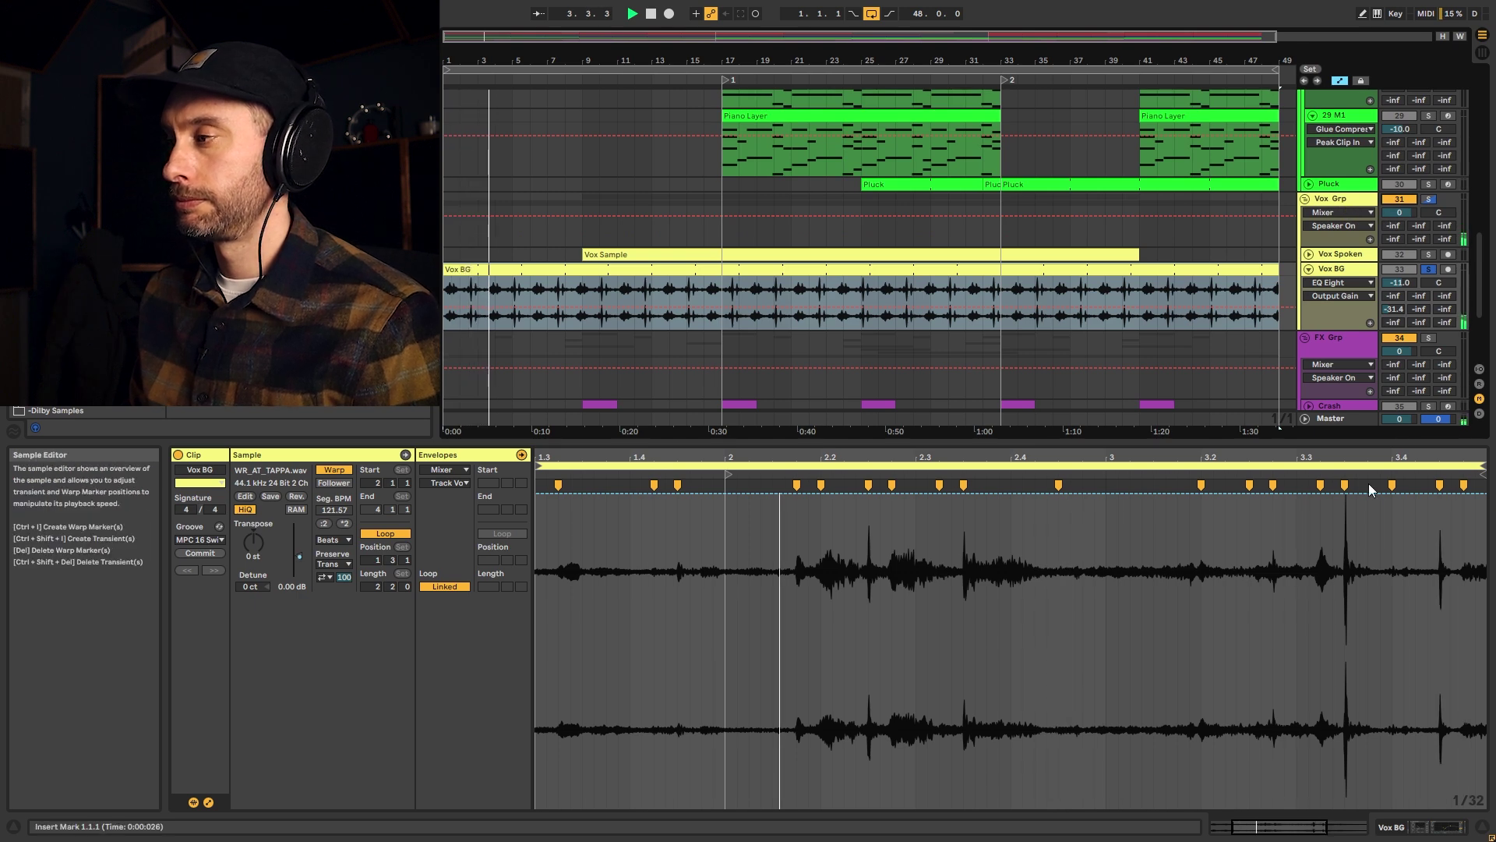
key("space")
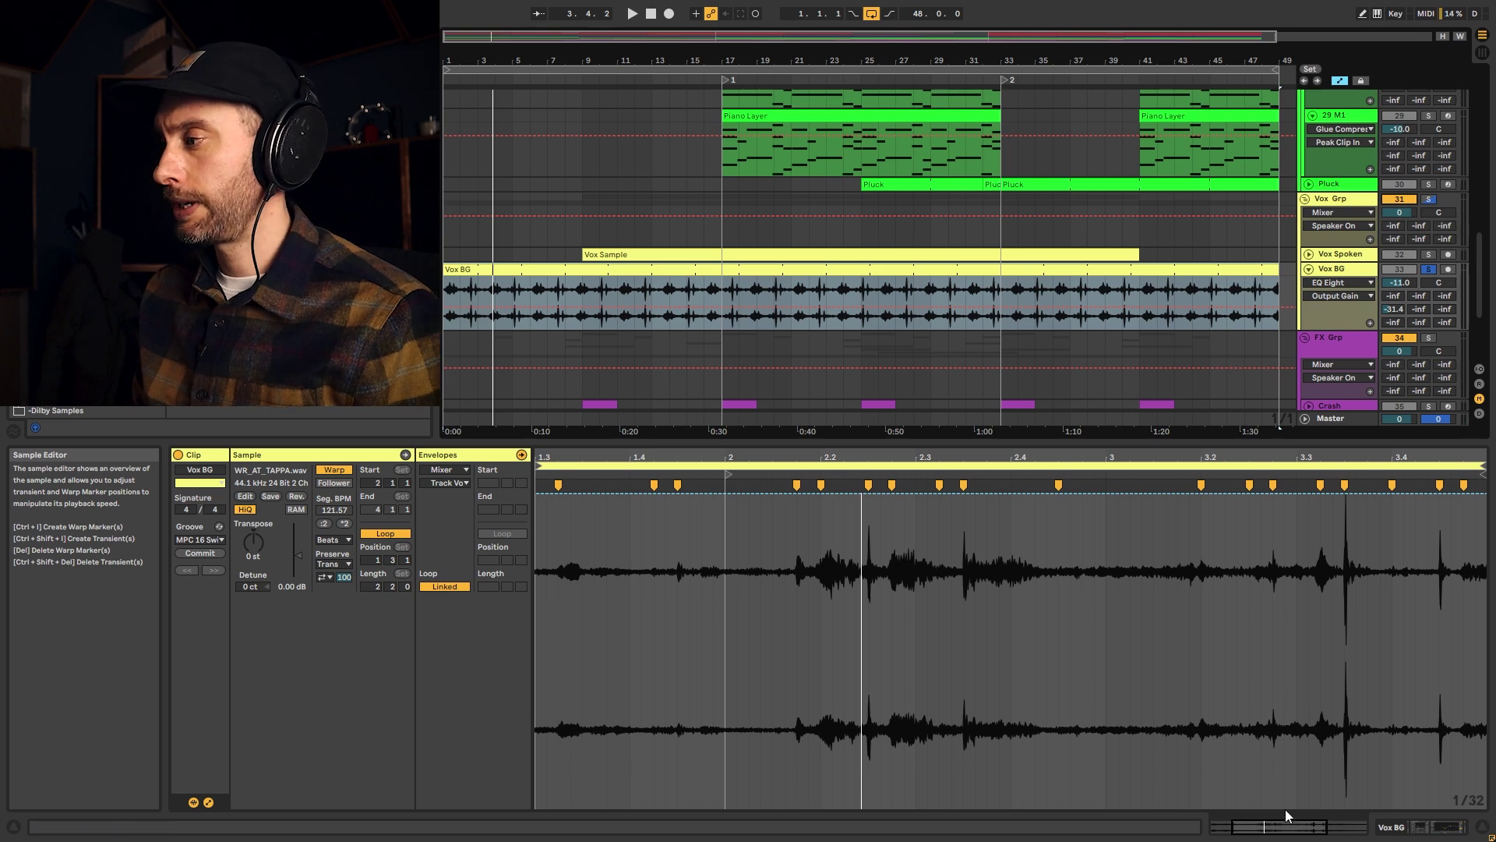
left_click_drag(1288, 826, 1295, 803)
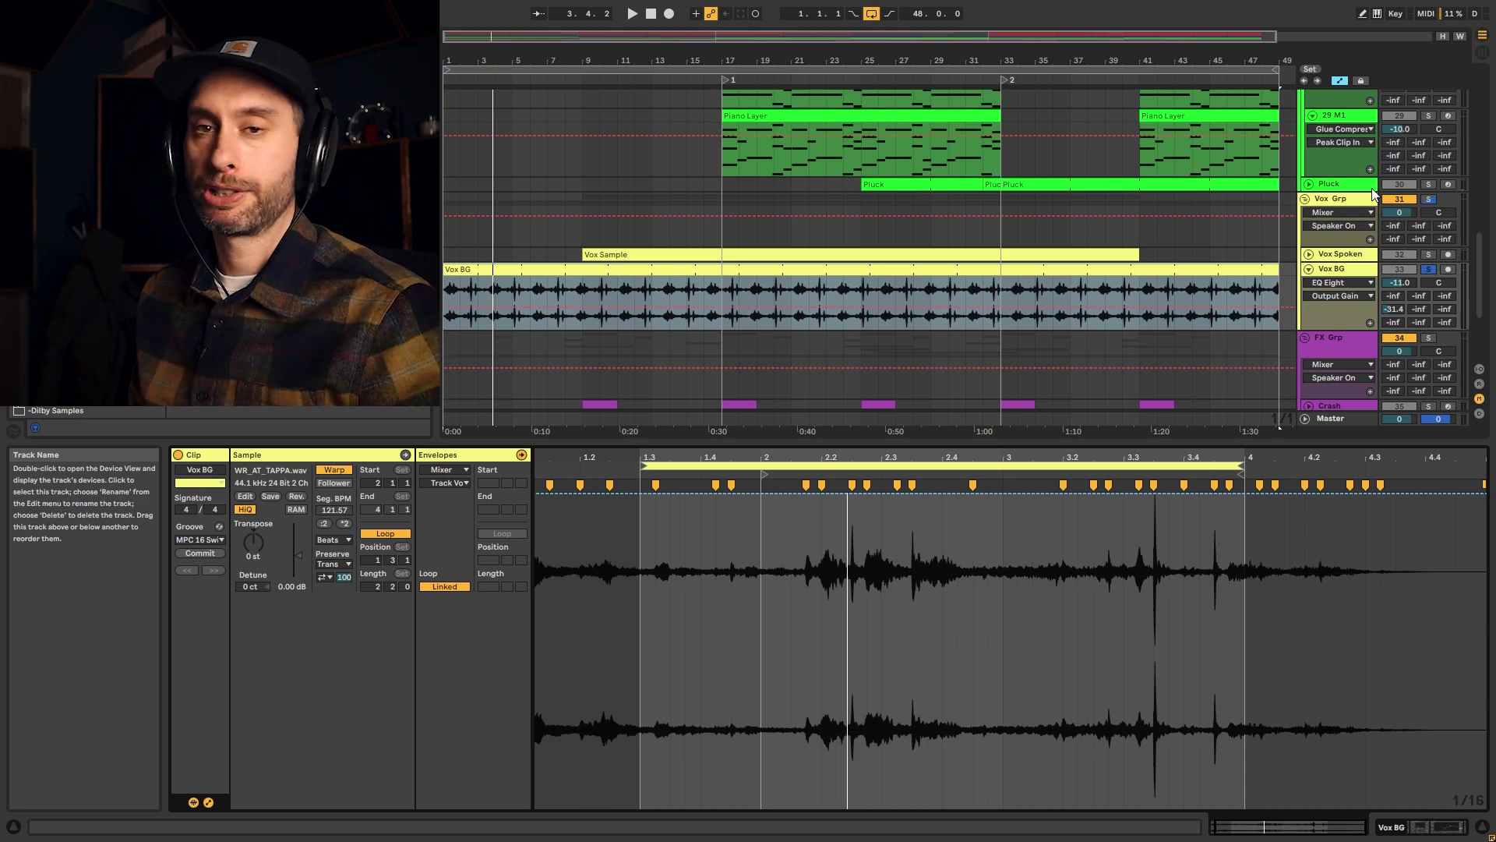
Solo the drum bus and play the drums from bar 5.
scroll(1374, 195, "up", 10)
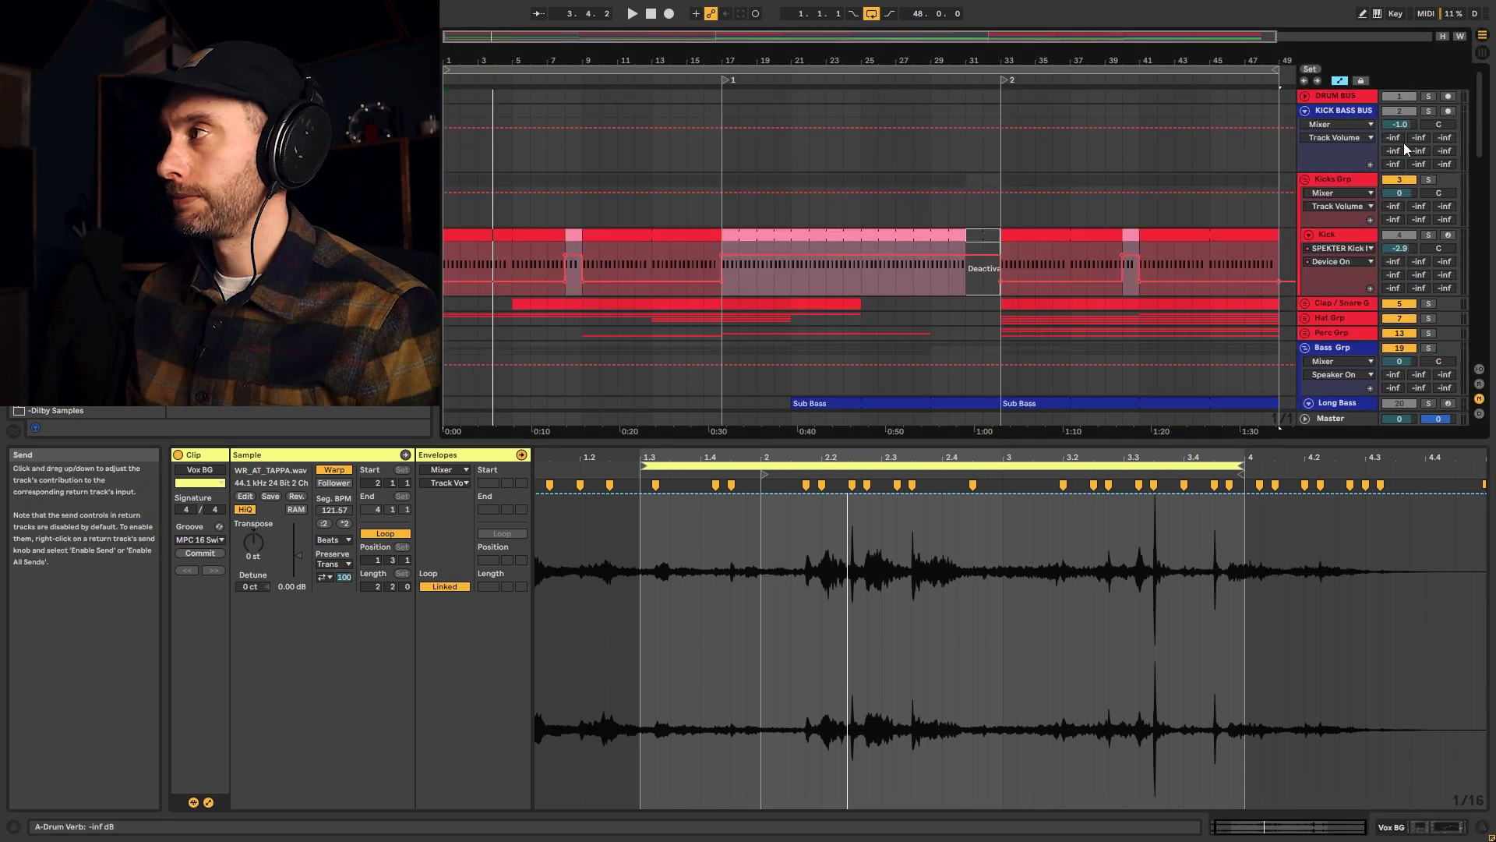
left_click(1428, 96)
left_click(510, 304)
key("space")
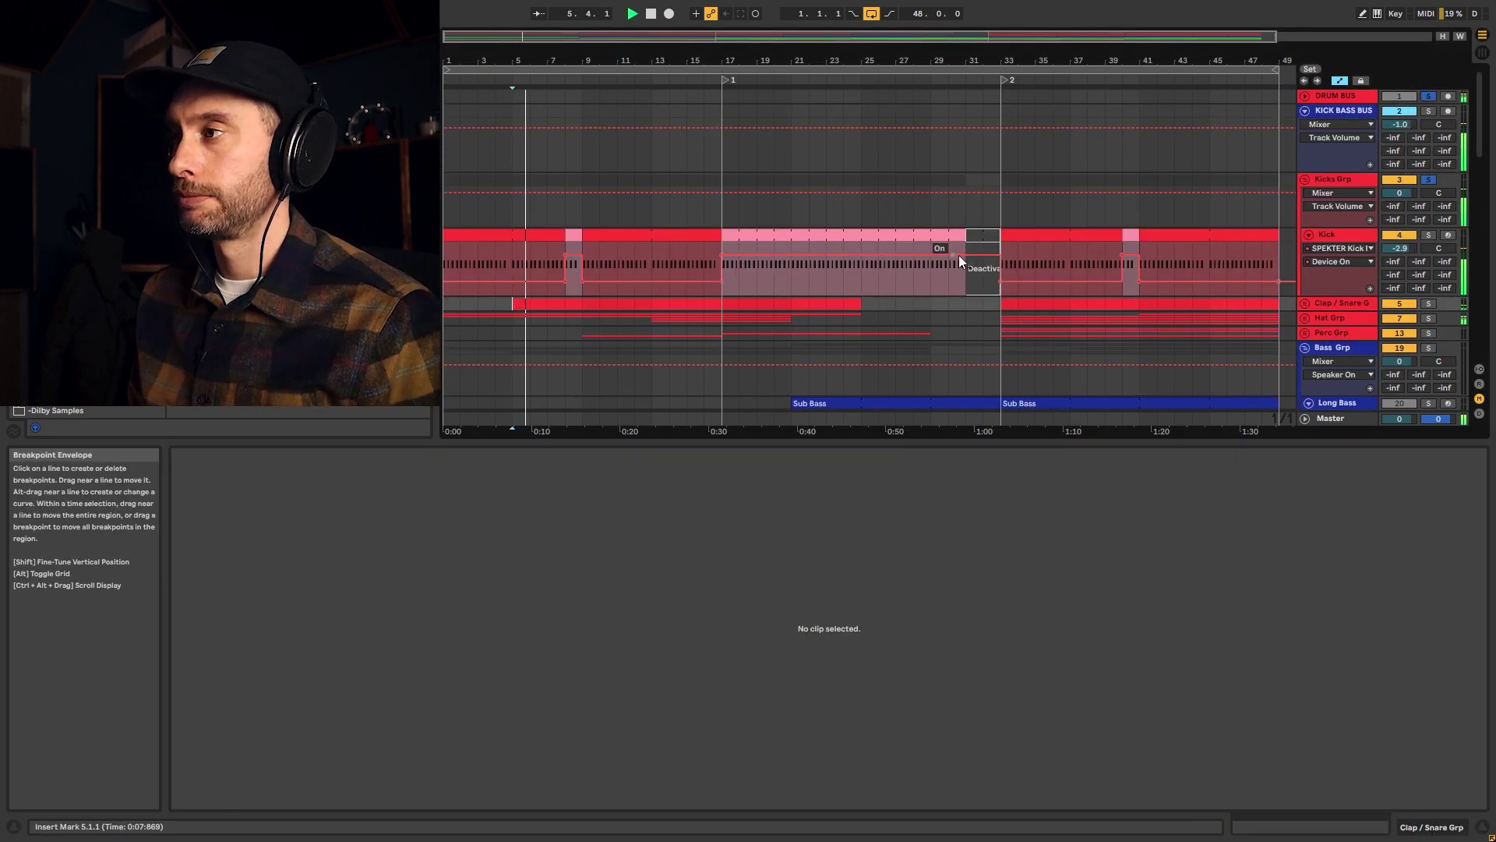
scroll(1255, 254, "down", 5)
scroll(679, 240, "up", 2)
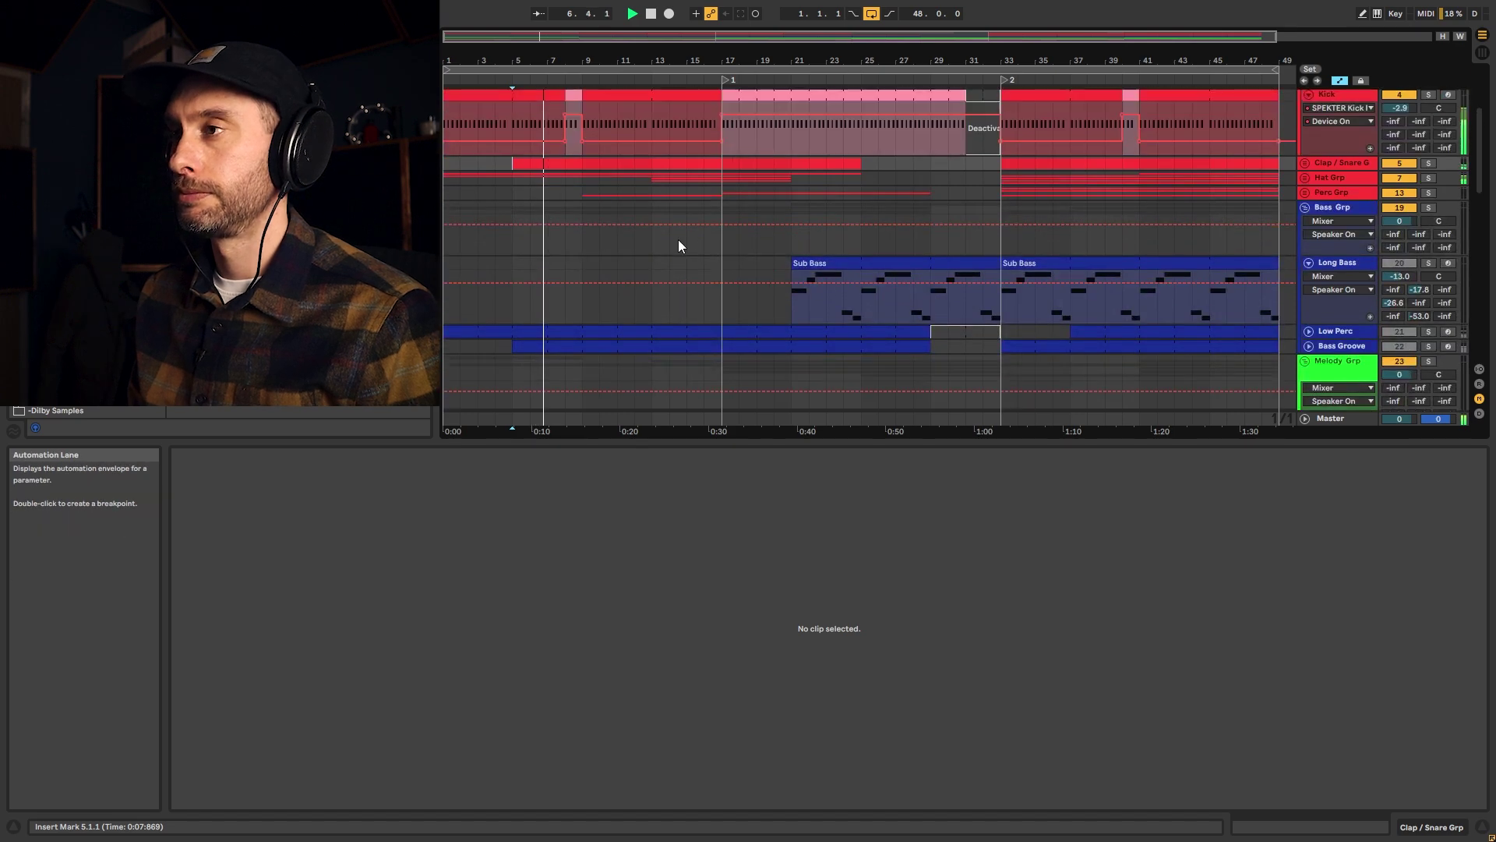
scroll(678, 245, "up", 1)
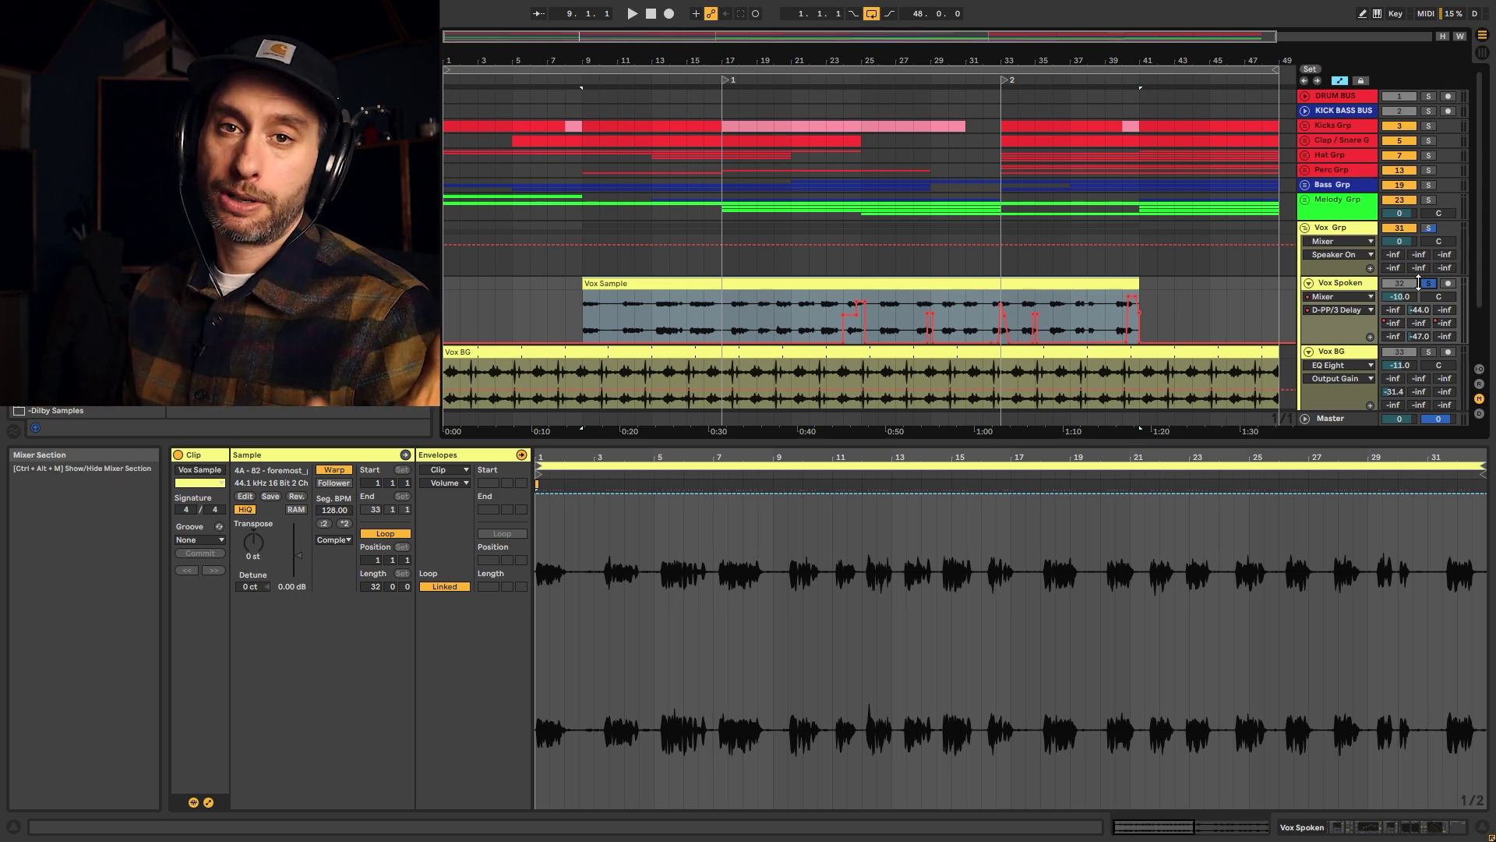
Listen to Vox Spoken around its delay-send automation from bar 23, and examine the track's compressor, Utility and EQ Eight devices.
left_click(932, 315)
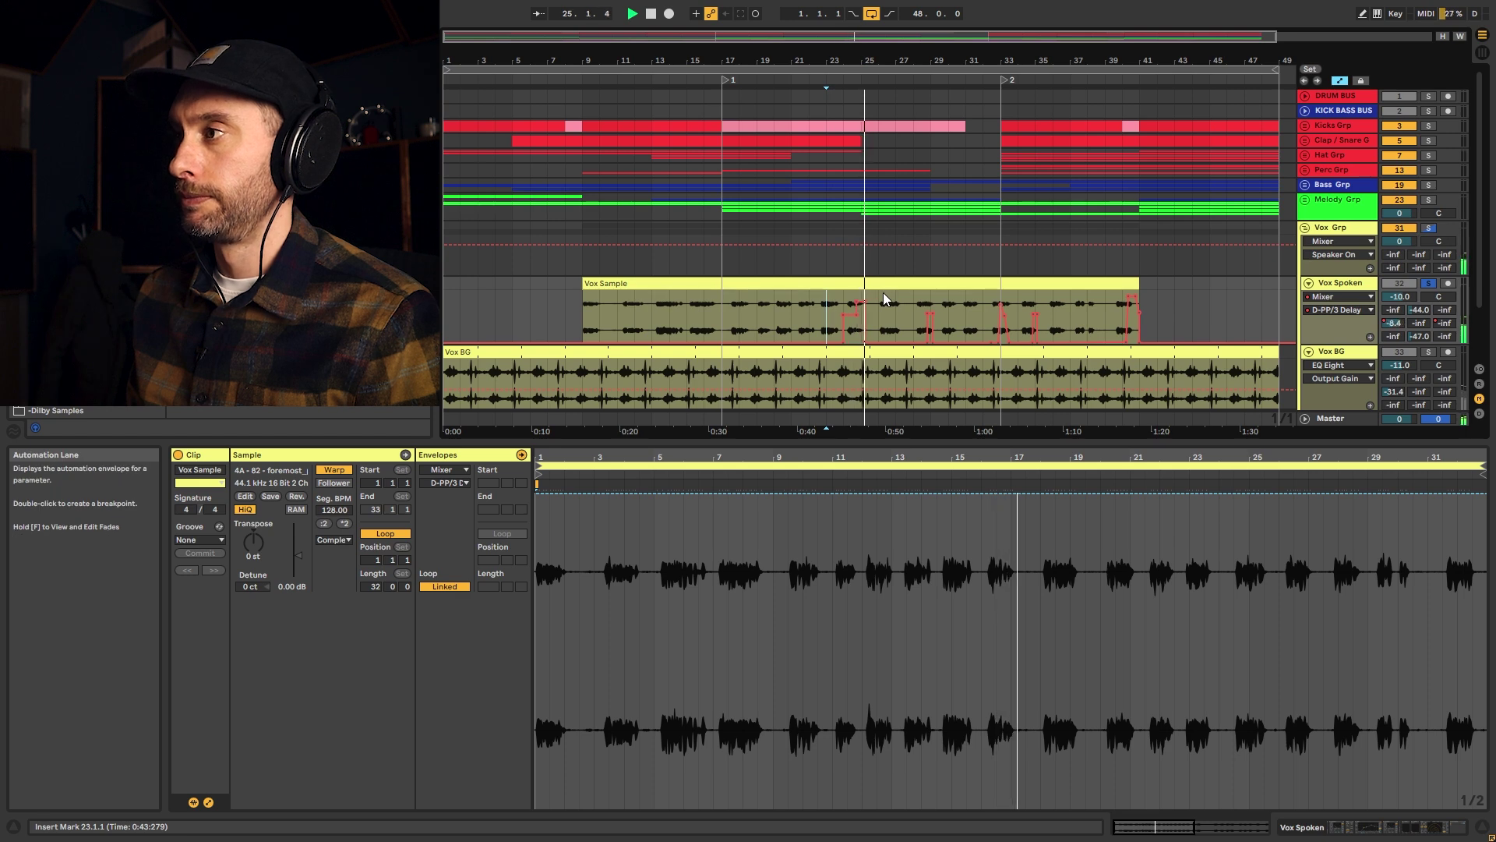
left_click(1340, 282)
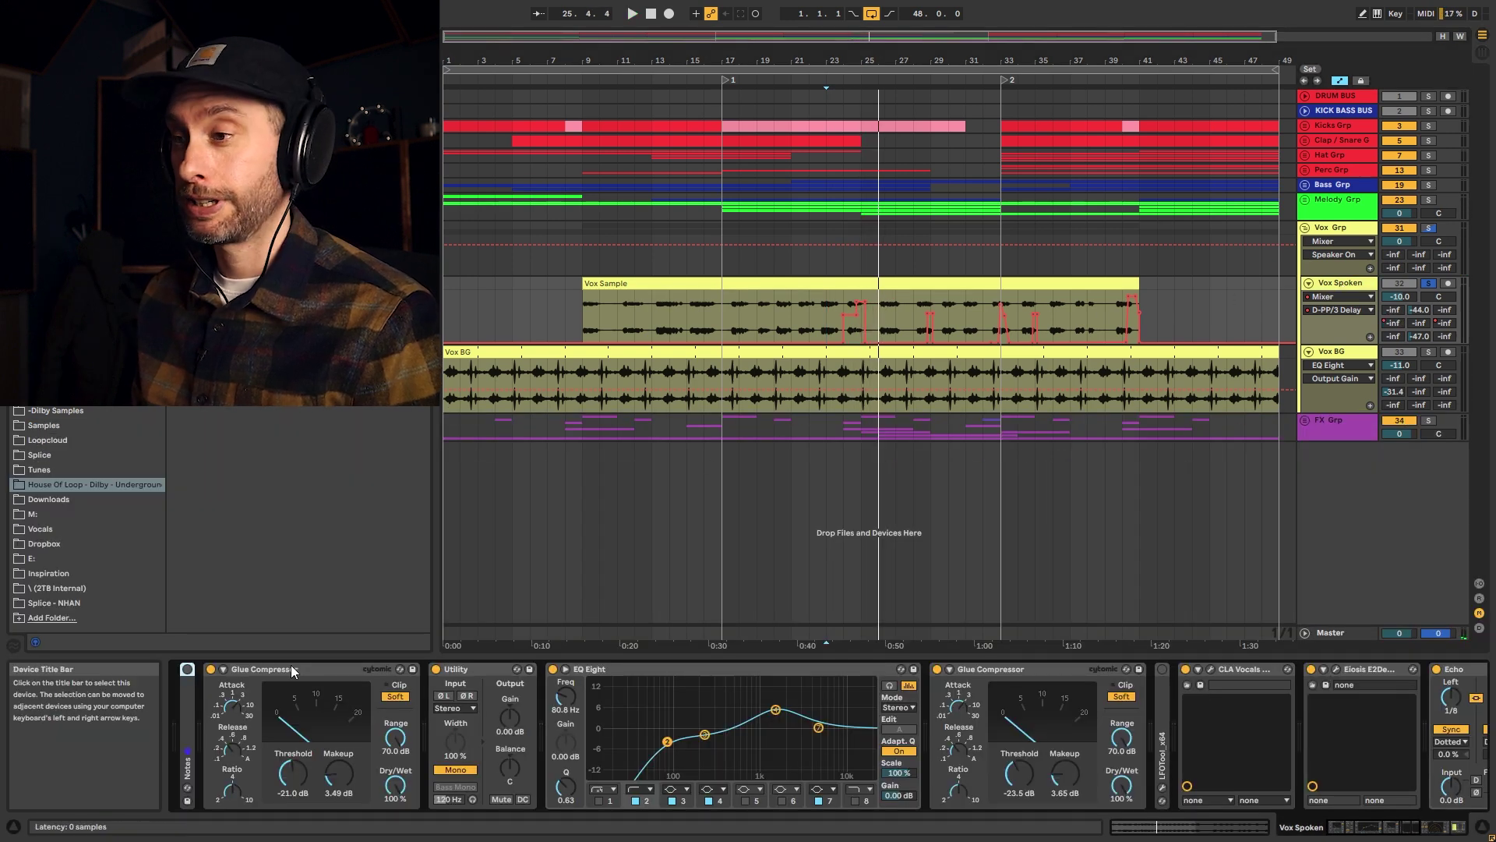
left_click(590, 708)
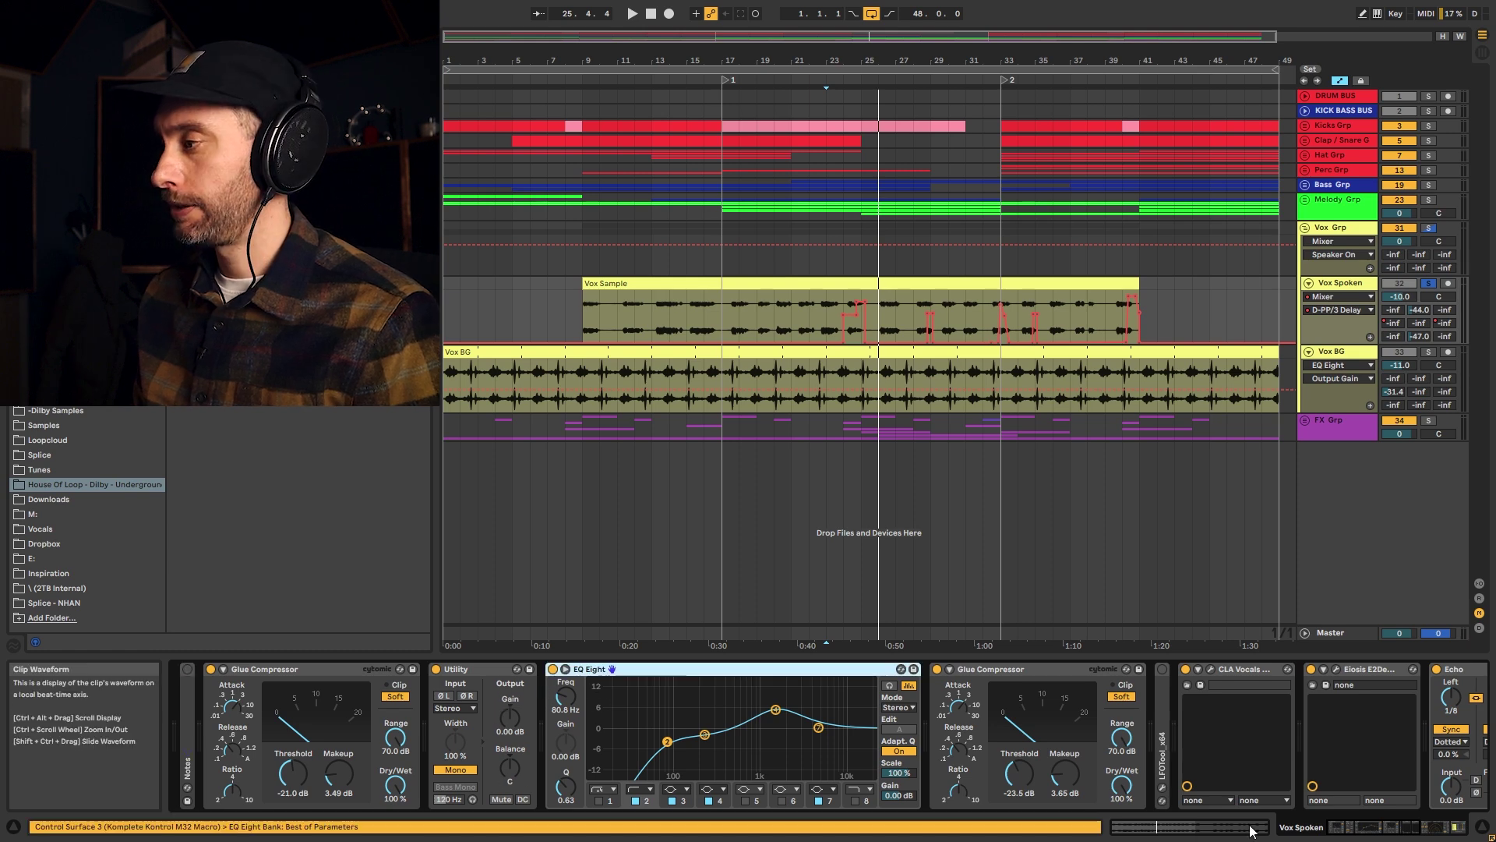
left_click(1364, 828)
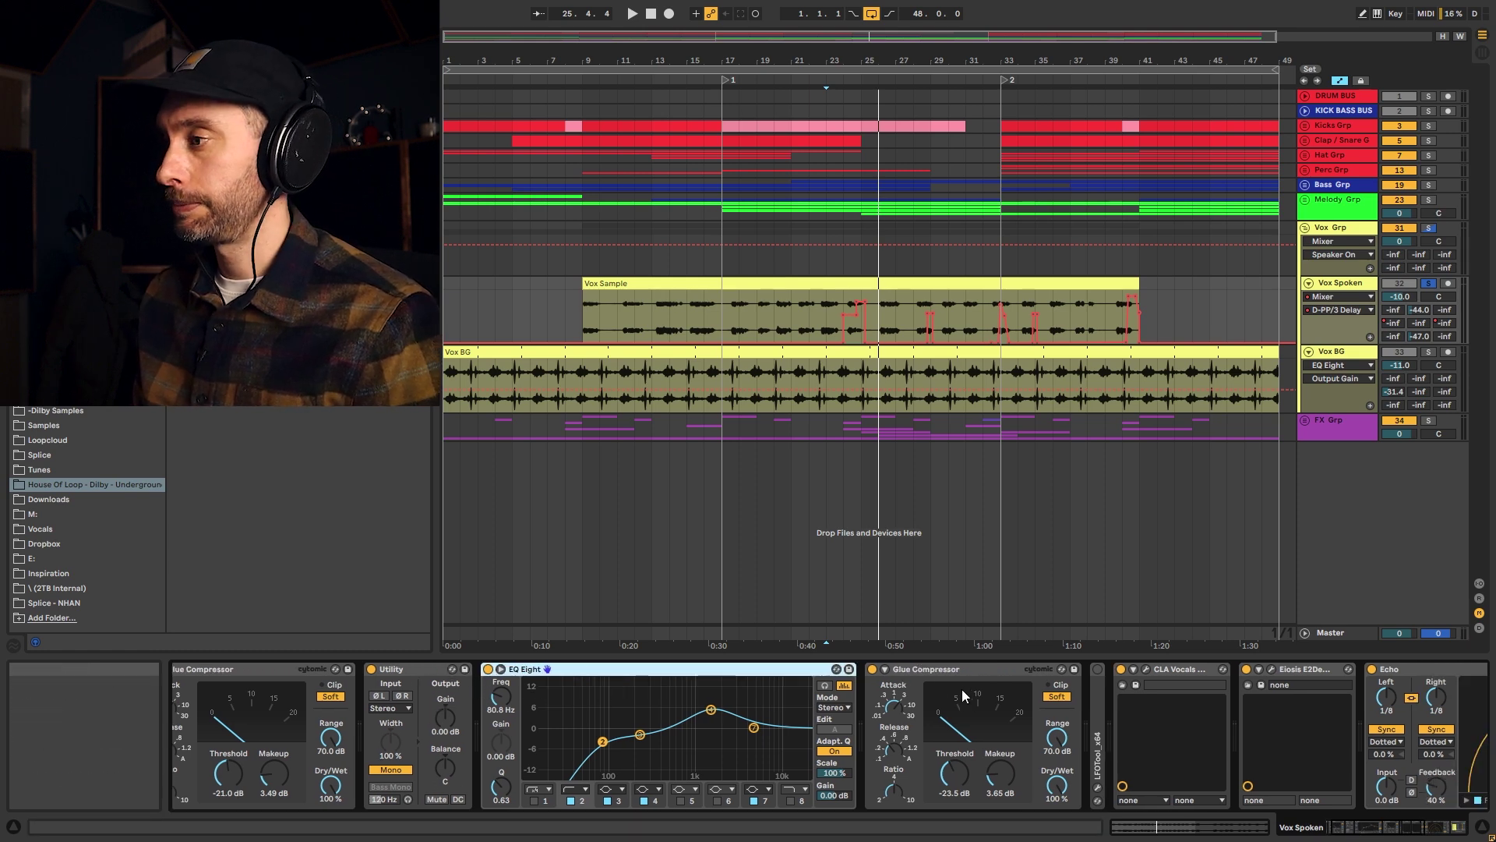
View the CLA Vocals and Eiosis E2Deesser plug-in windows on Vox Spoken, closing each after inspection.
left_click(1145, 669)
left_click_drag(675, 63, 902, 96)
left_click(1146, 669)
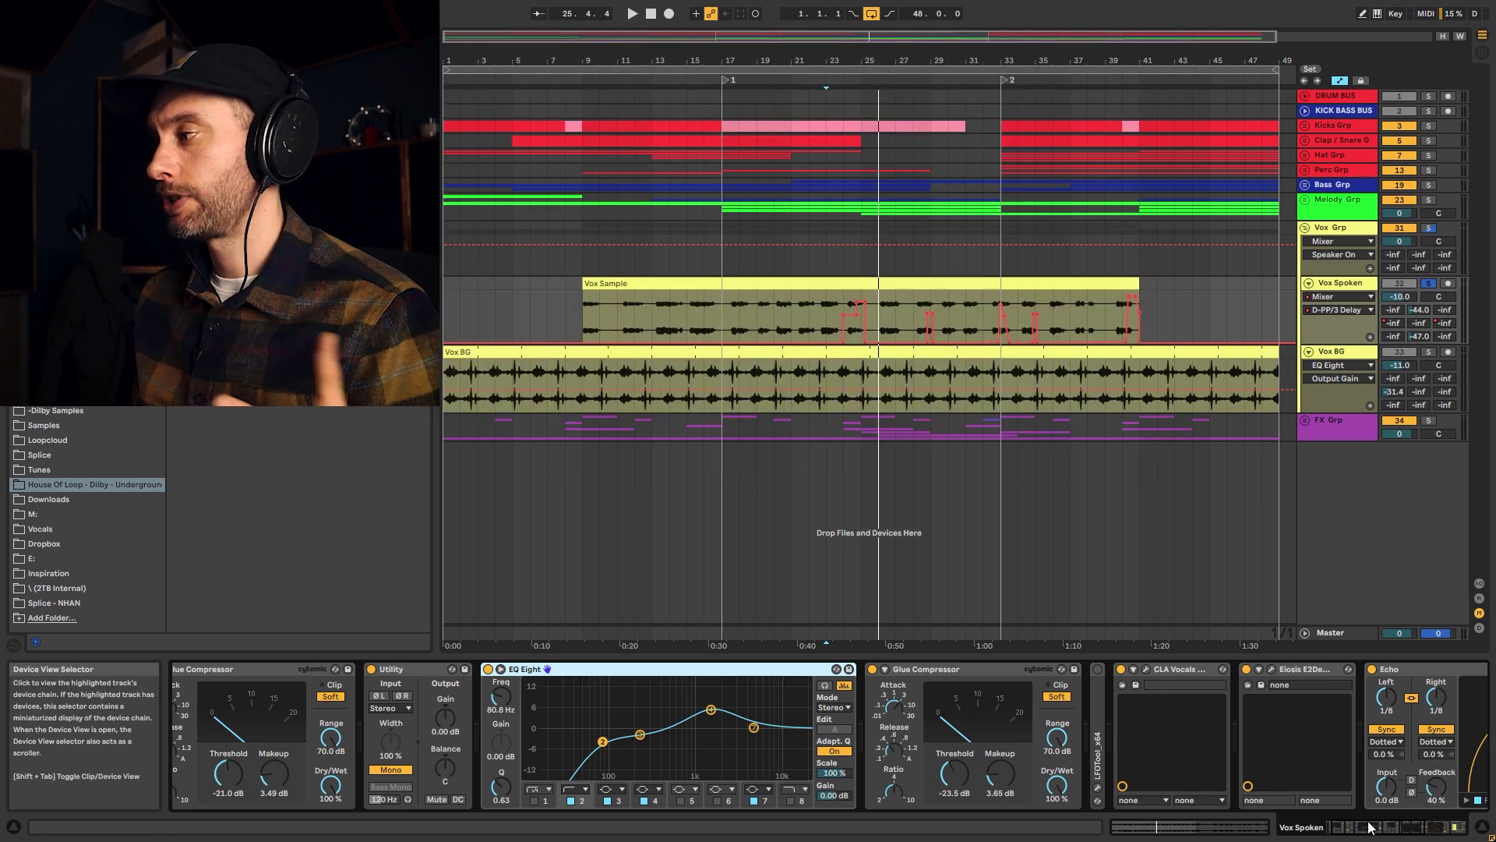
left_click_drag(1372, 828, 1413, 827)
left_click(707, 669)
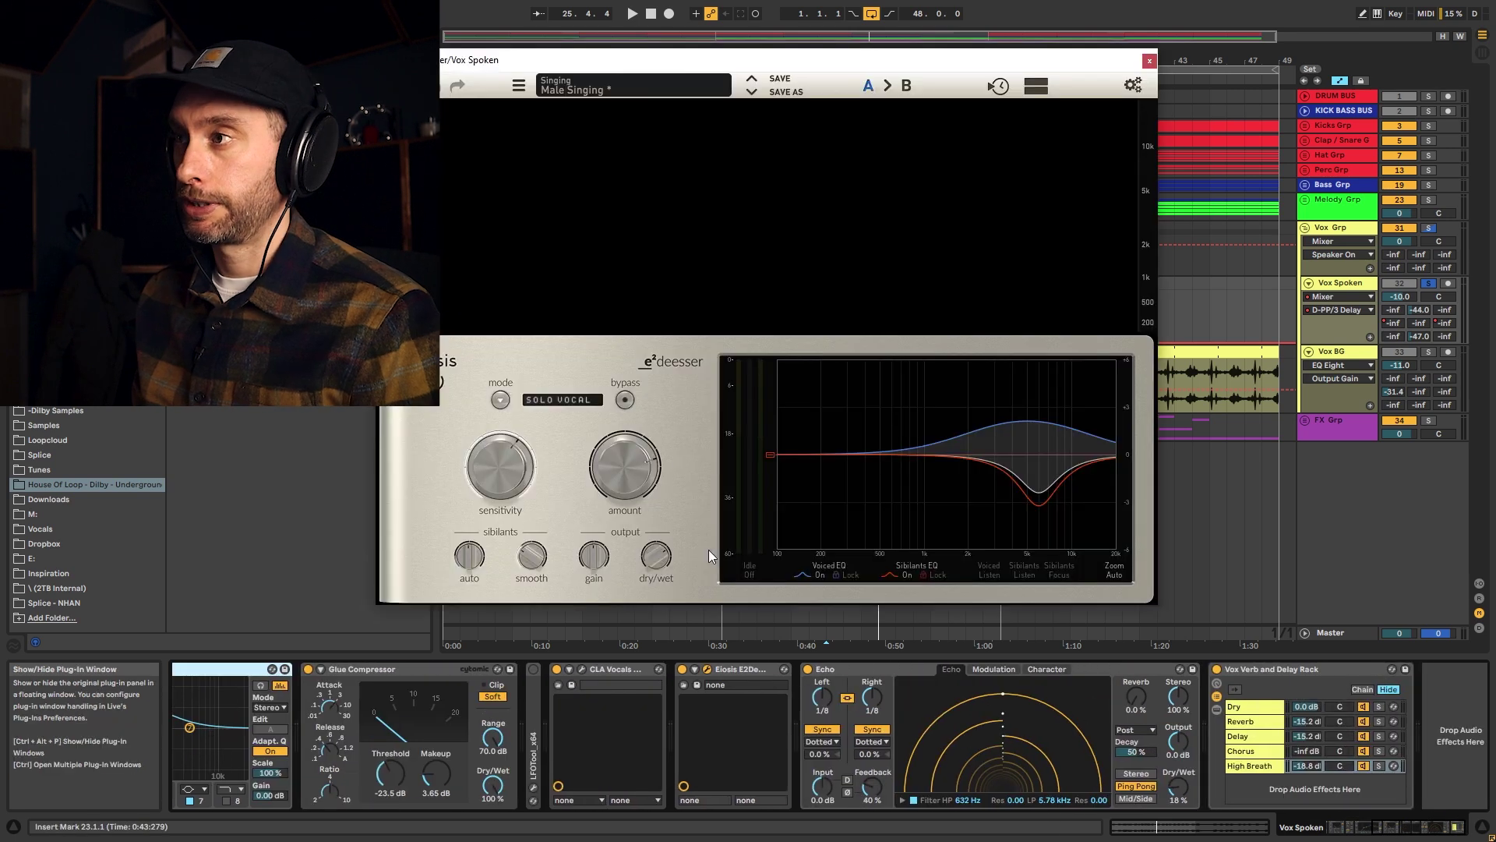
left_click(1153, 60)
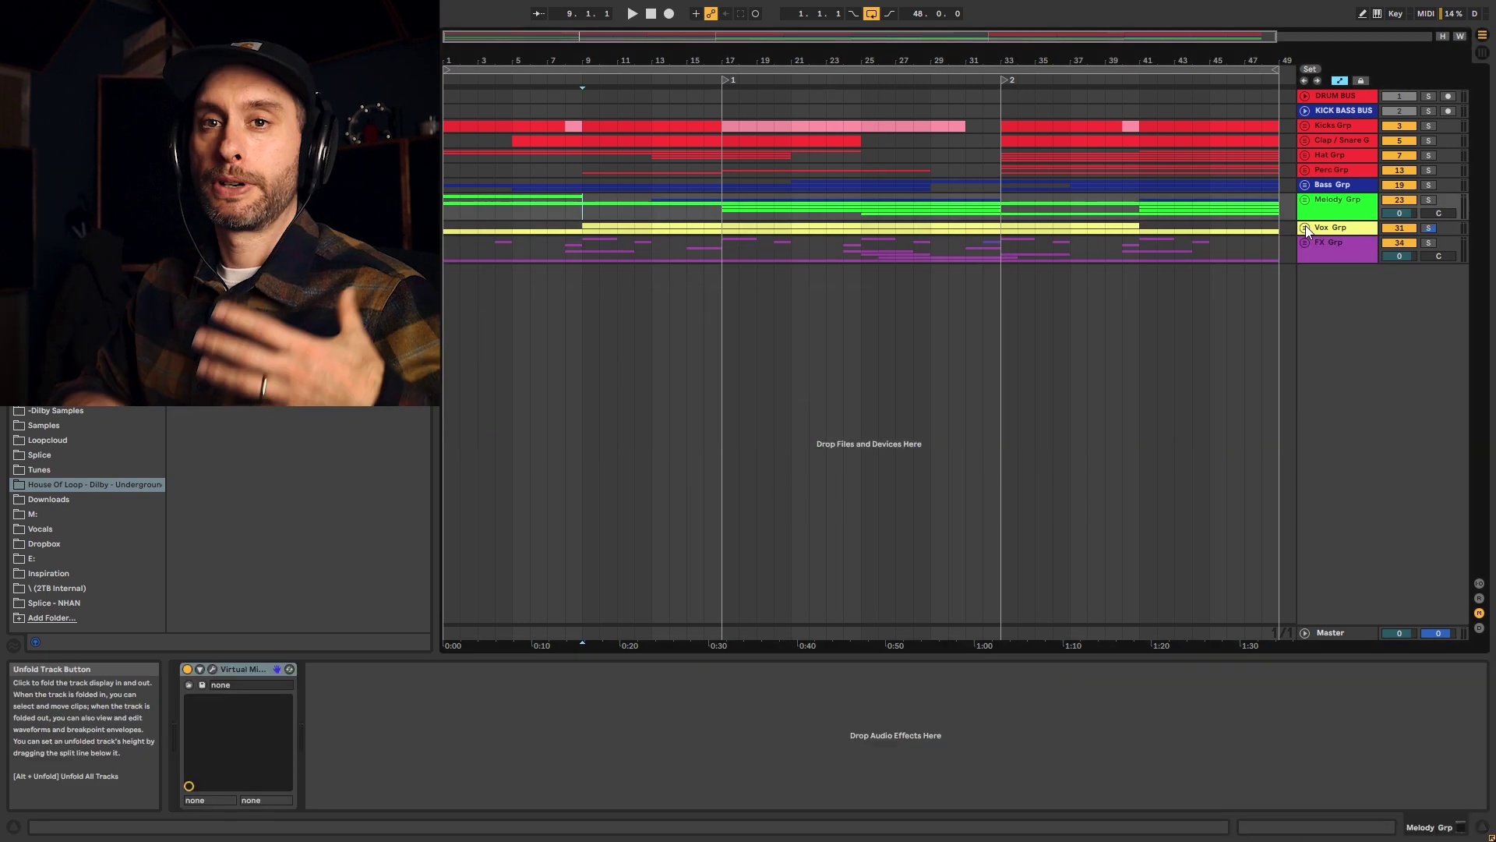
Play the full track from bar 9 without solos, unfolding the Kicks, Clap/Snare and Hat groups and showing Cowbell Clap's devices.
left_click(1306, 227)
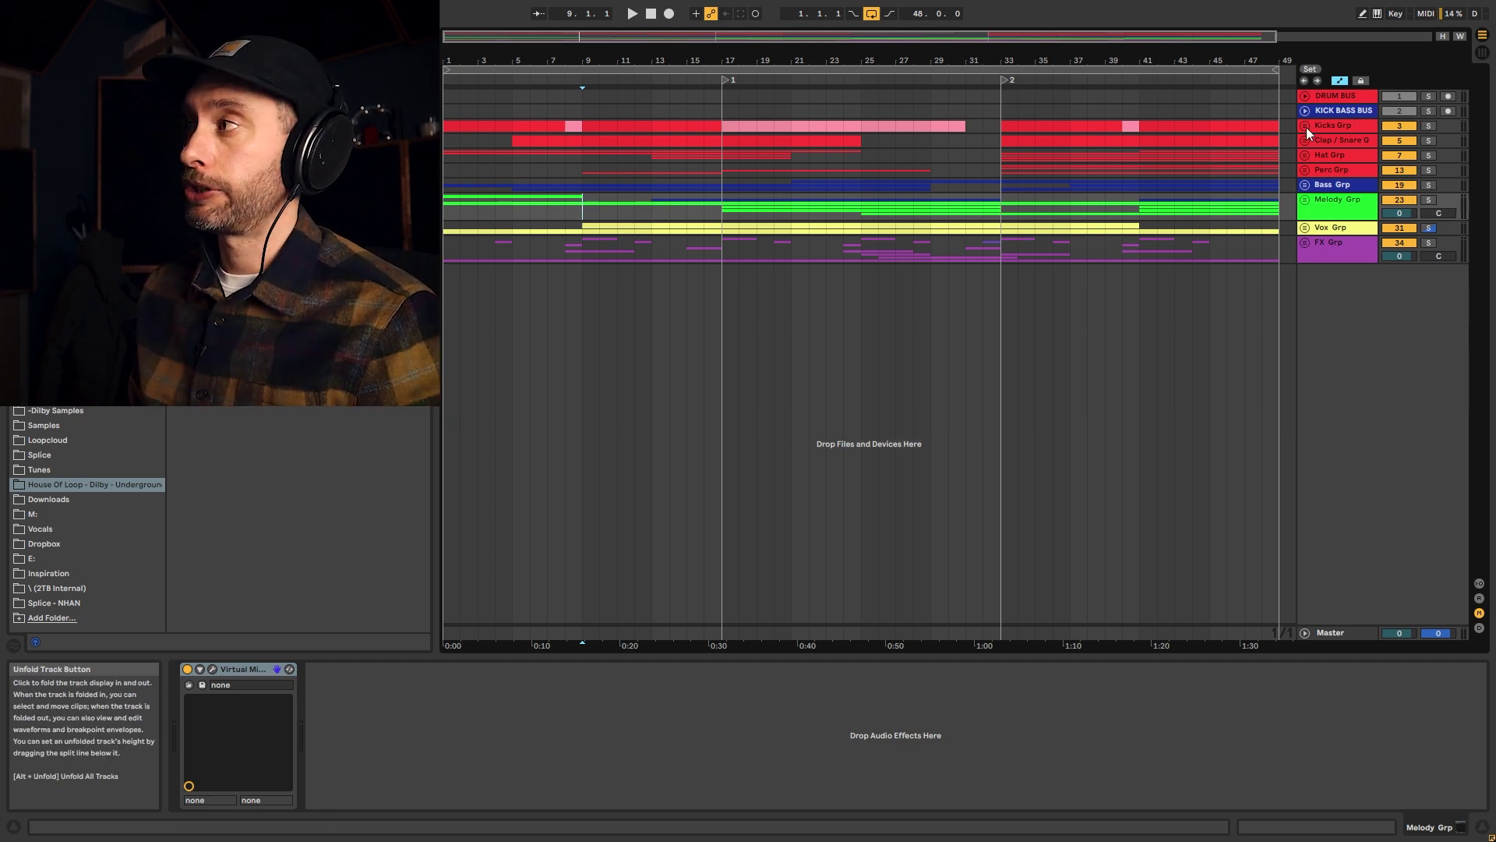
key("space")
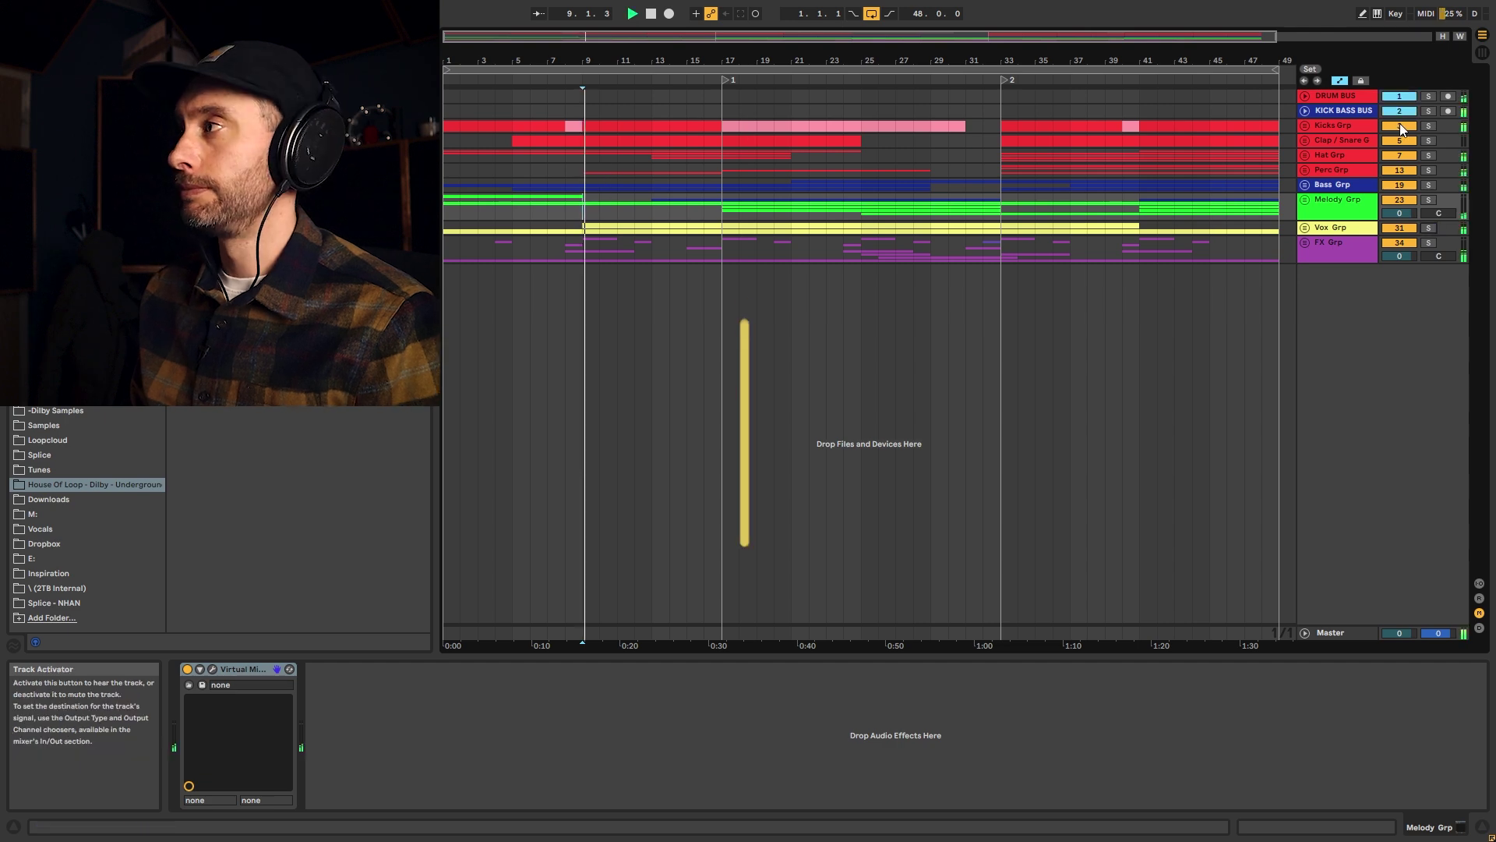
left_click(1305, 125)
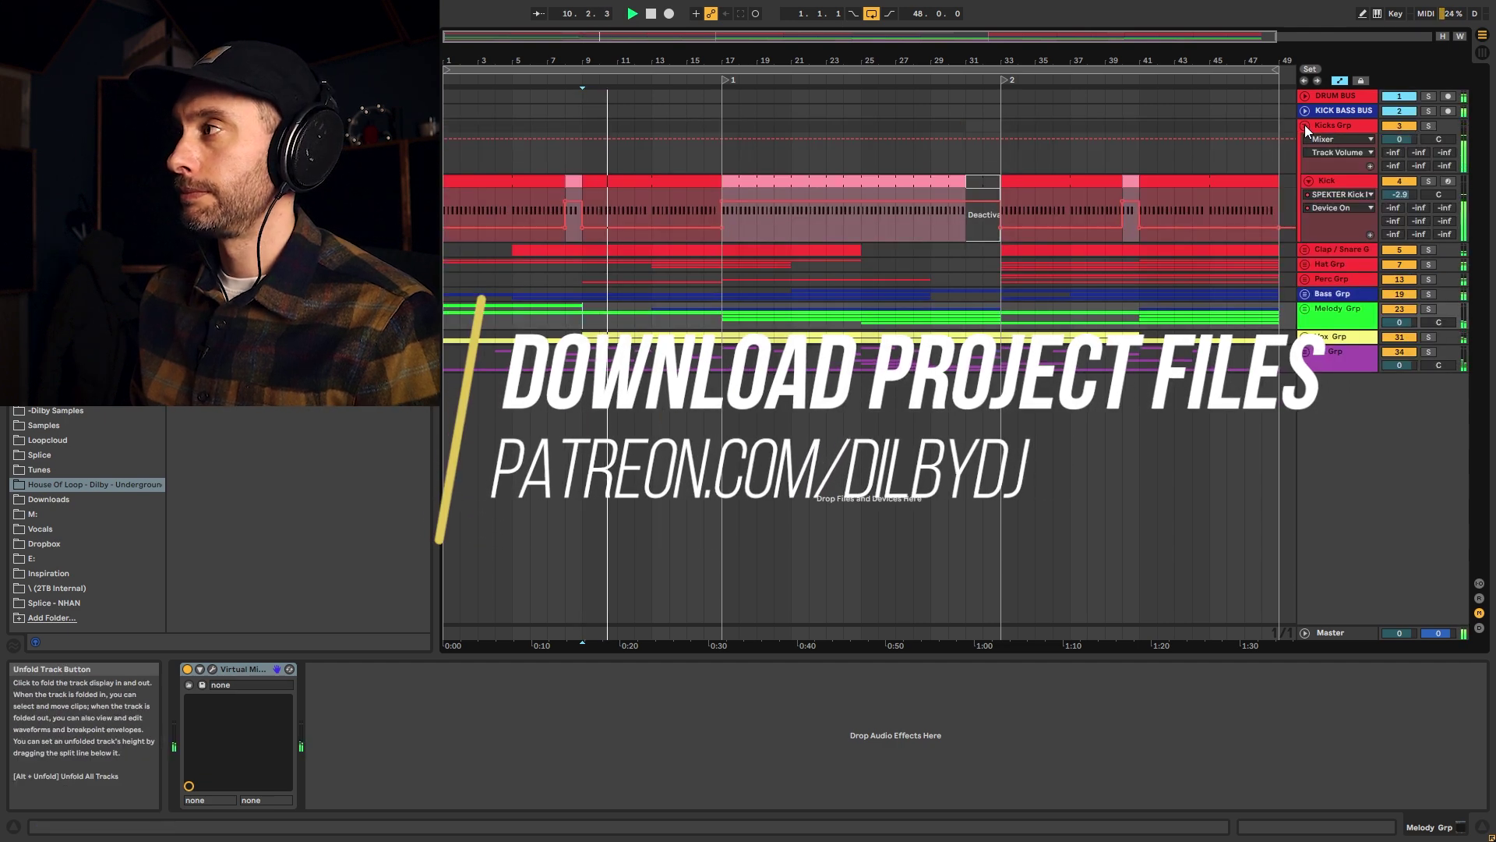
left_click(1305, 249)
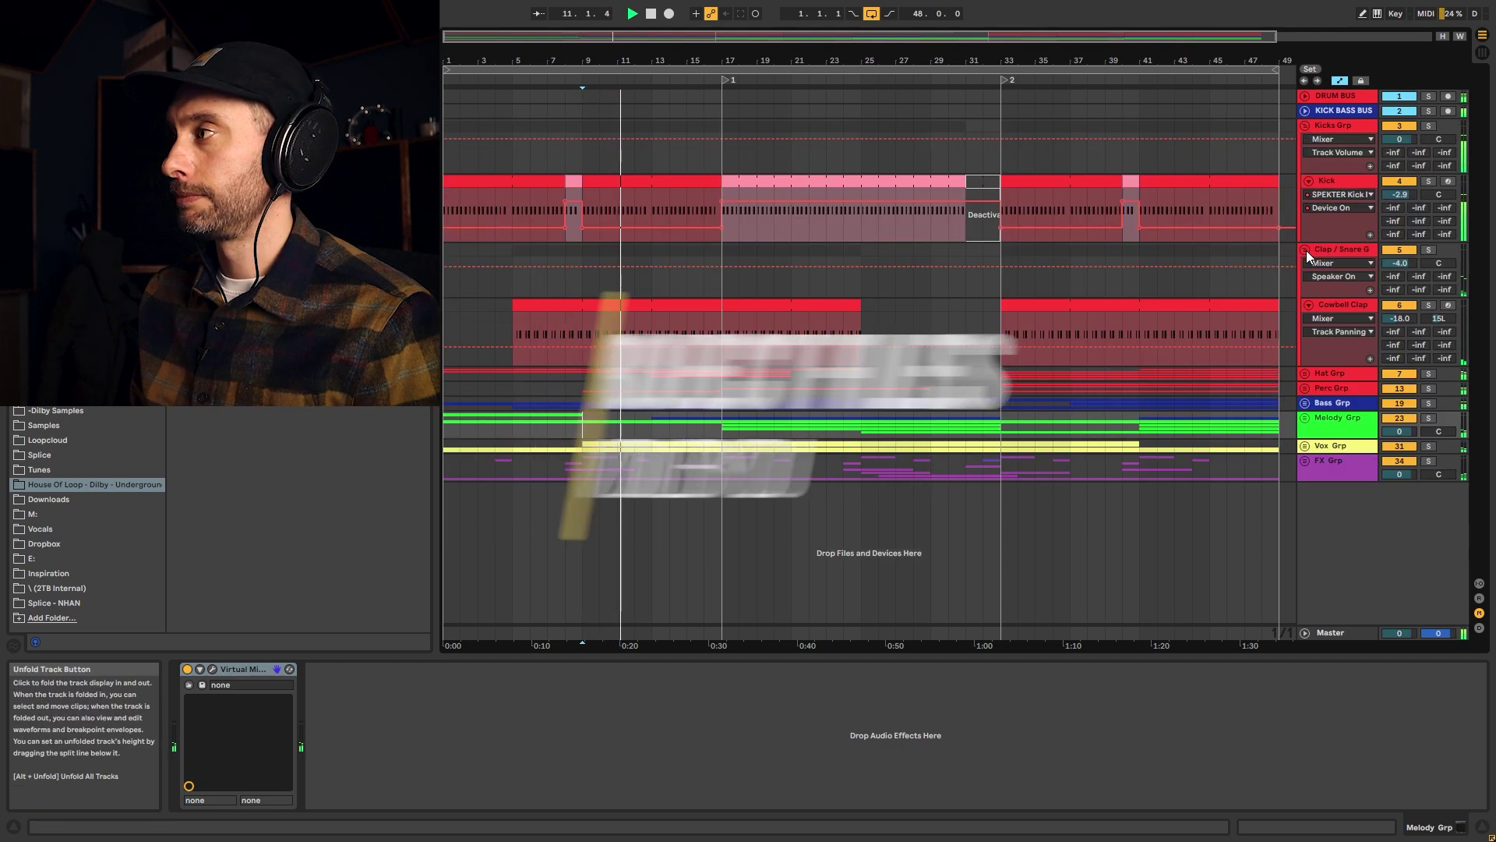
left_click(1317, 307)
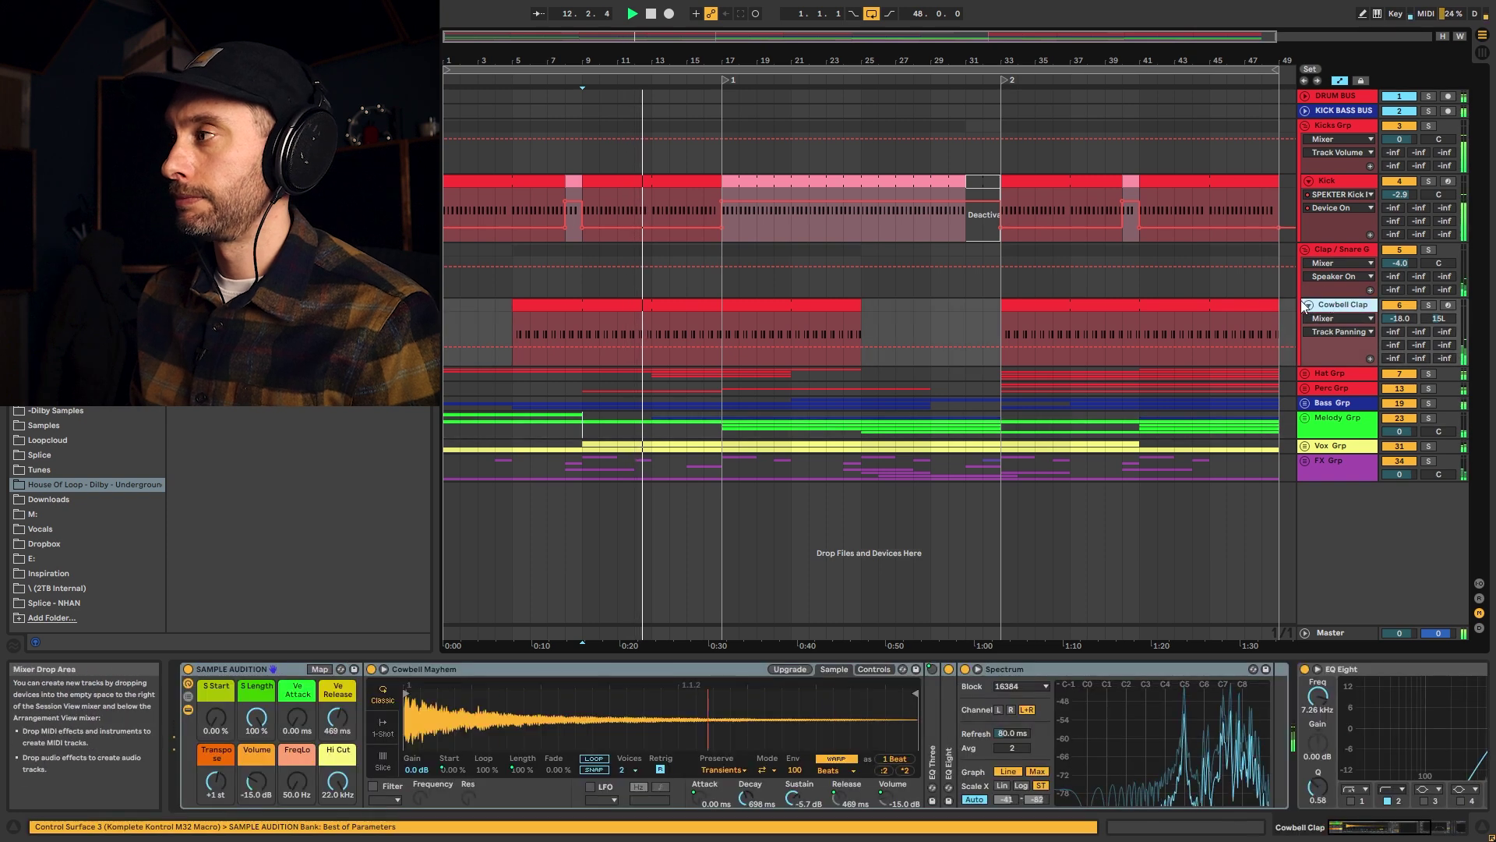
left_click(1305, 374)
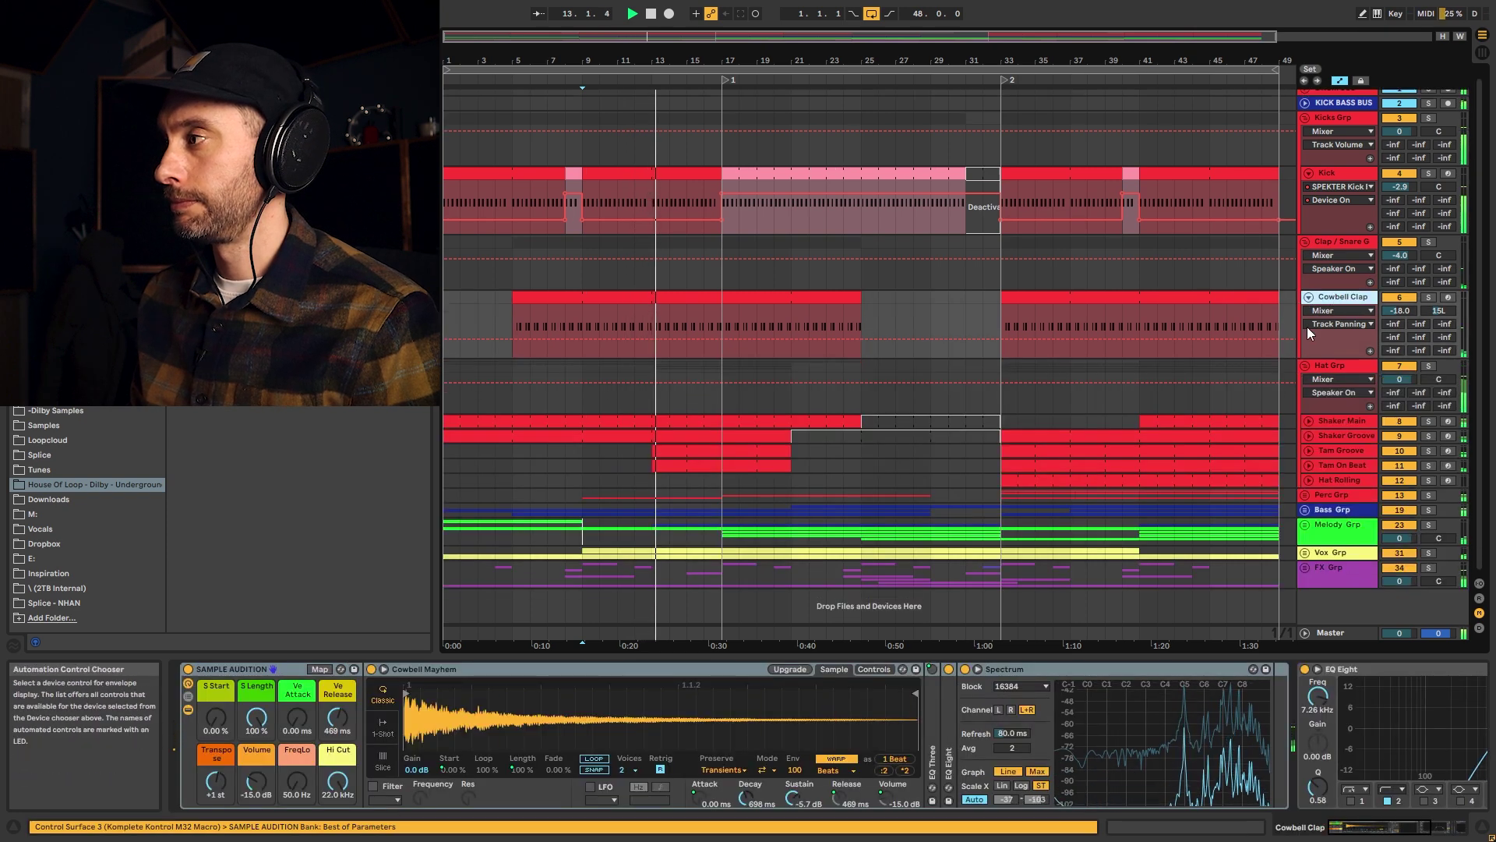
Show Shaker Main's devices and unfold Shaker Main, Shaker Groove, Tam Groove and Tam On Beat during playback.
left_click(1335, 418)
left_click(1310, 421)
scroll(1317, 367, "down", 1)
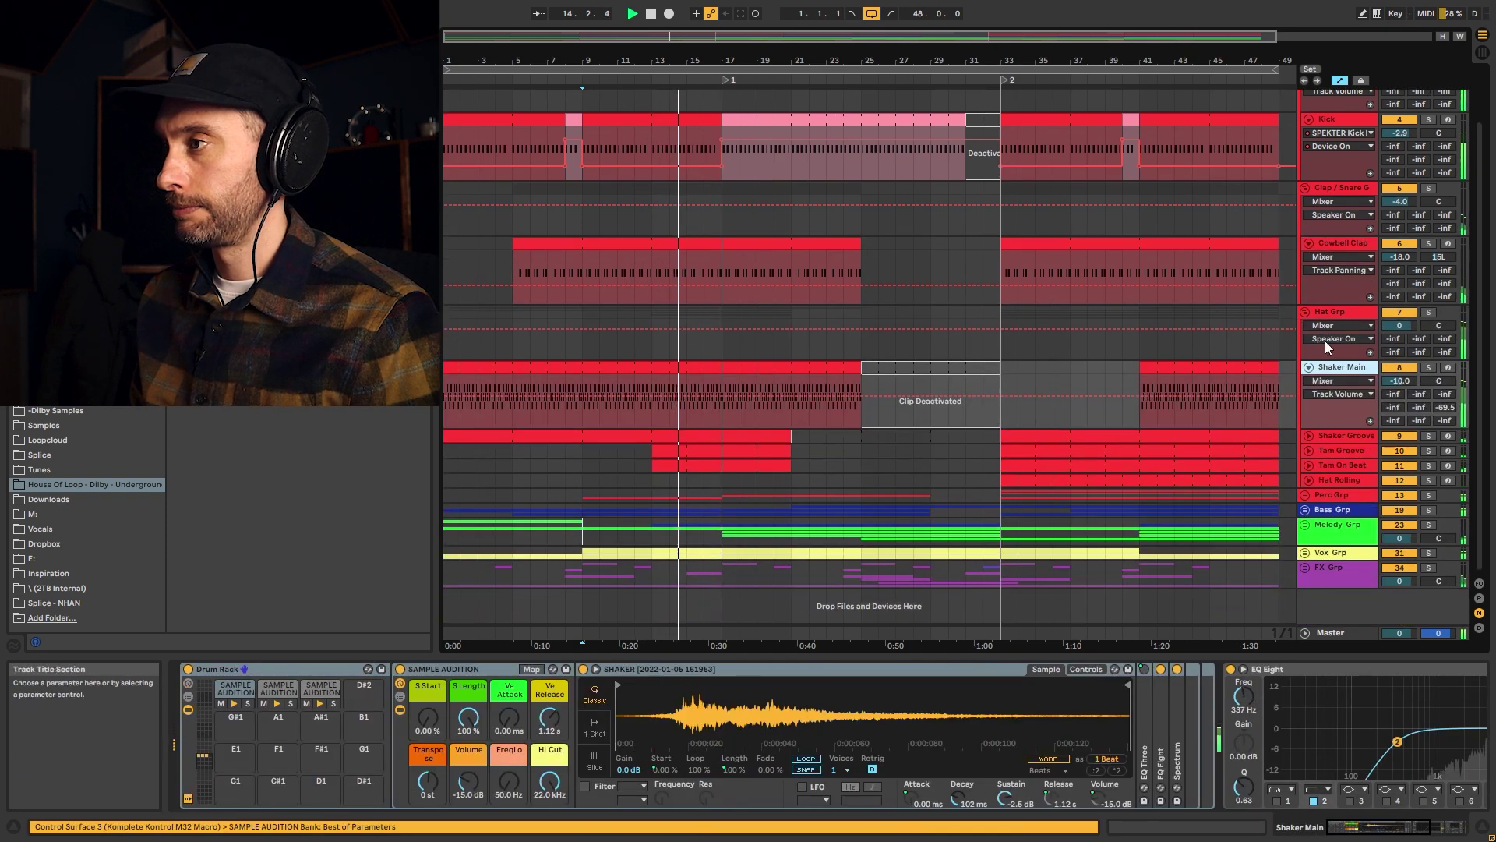
left_click(1309, 435)
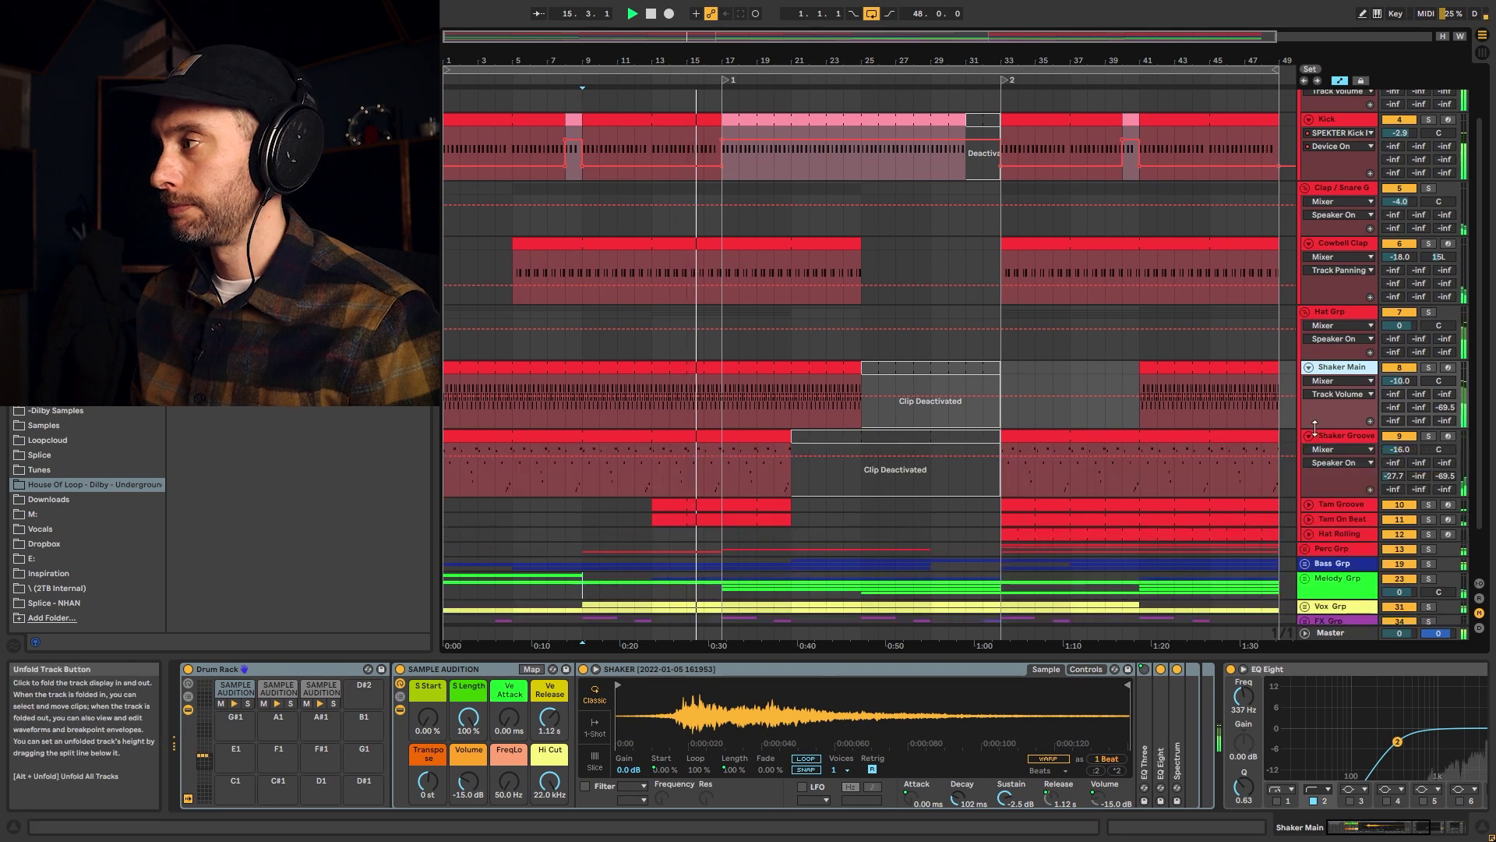
scroll(1333, 372, "down", 1)
left_click(1311, 450)
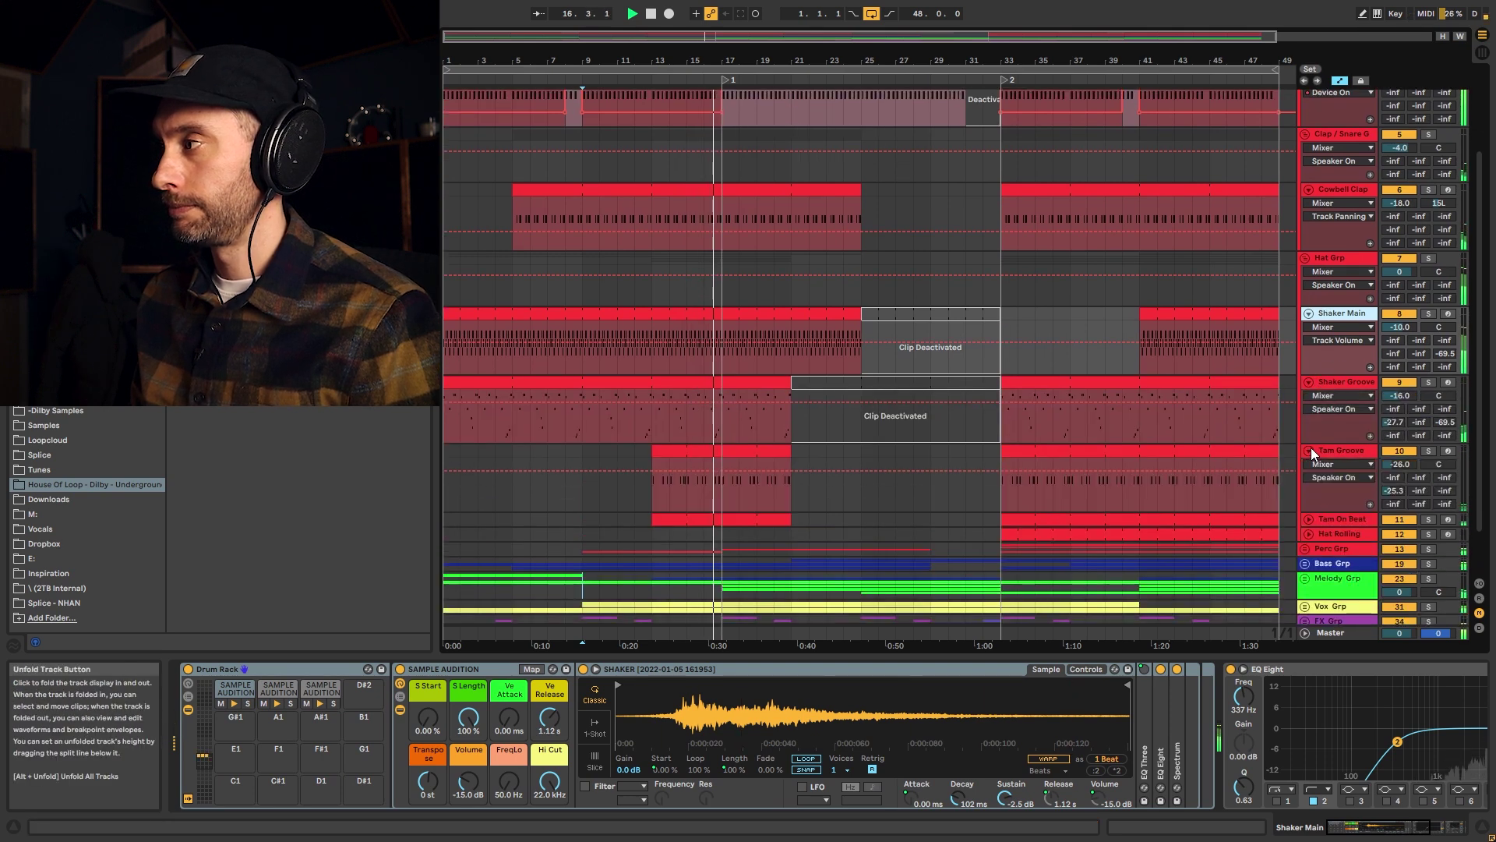
scroll(1311, 448, "down", 1)
left_click(1309, 465)
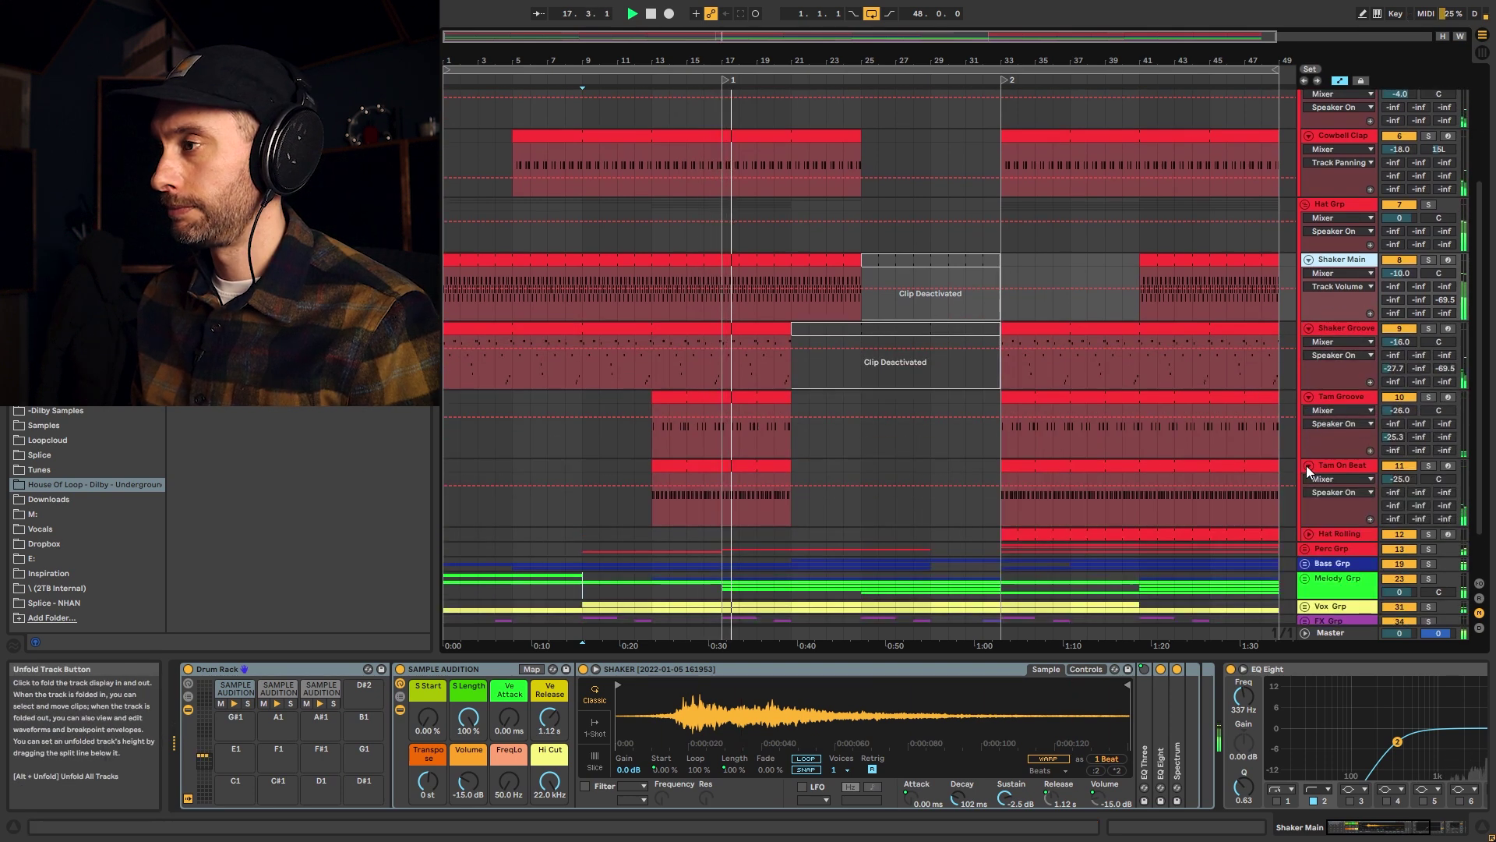
Unfold the Perc, Bass and Melody groups while the full track keeps playing.
scroll(1325, 449, "down", 1)
left_click(1305, 495)
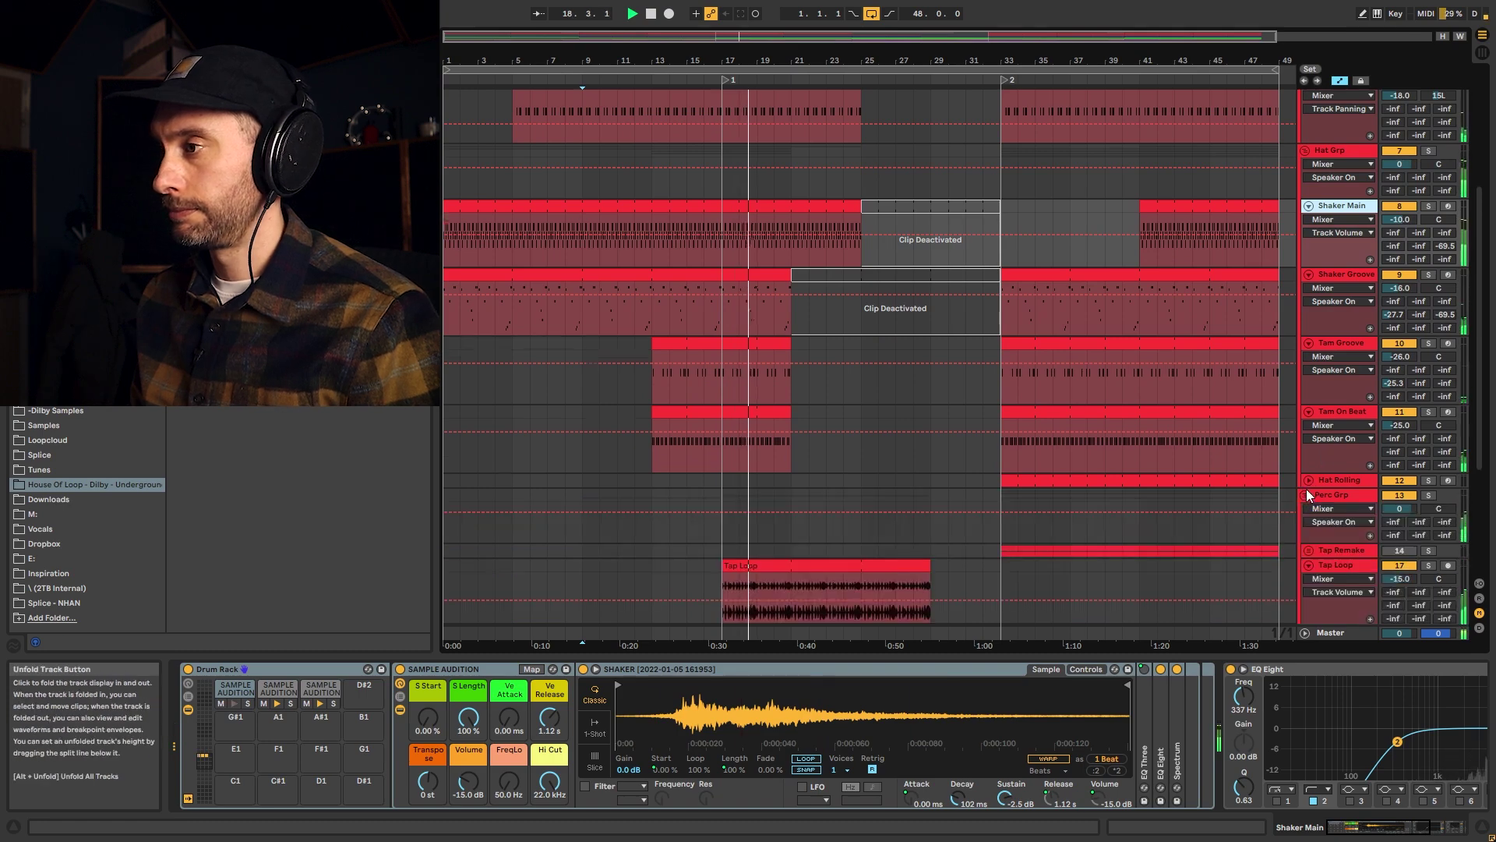
scroll(1313, 460, "down", 4)
left_click(1306, 509)
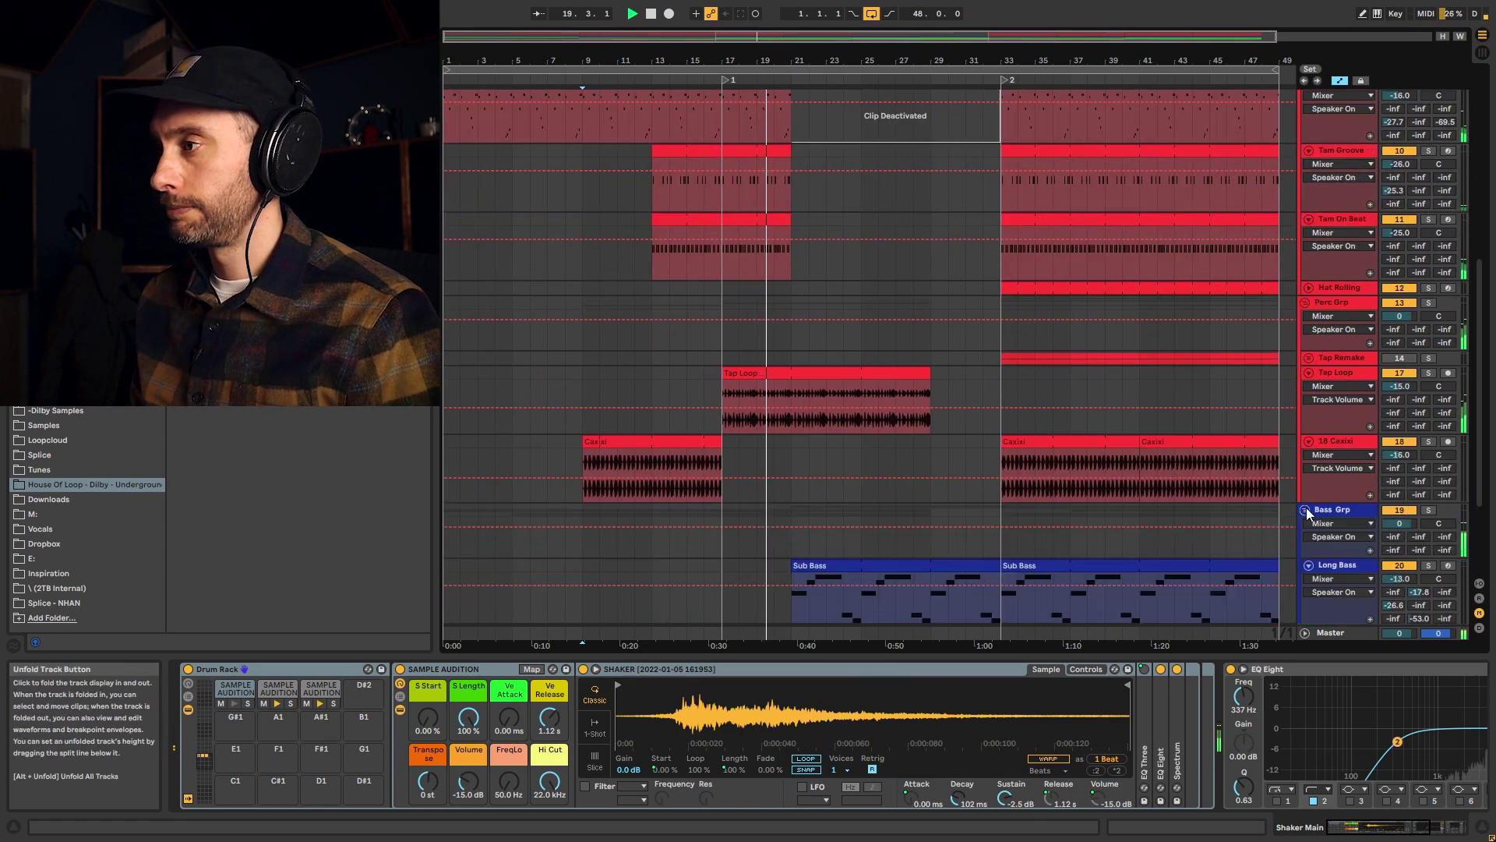
scroll(1212, 460, "down", 3)
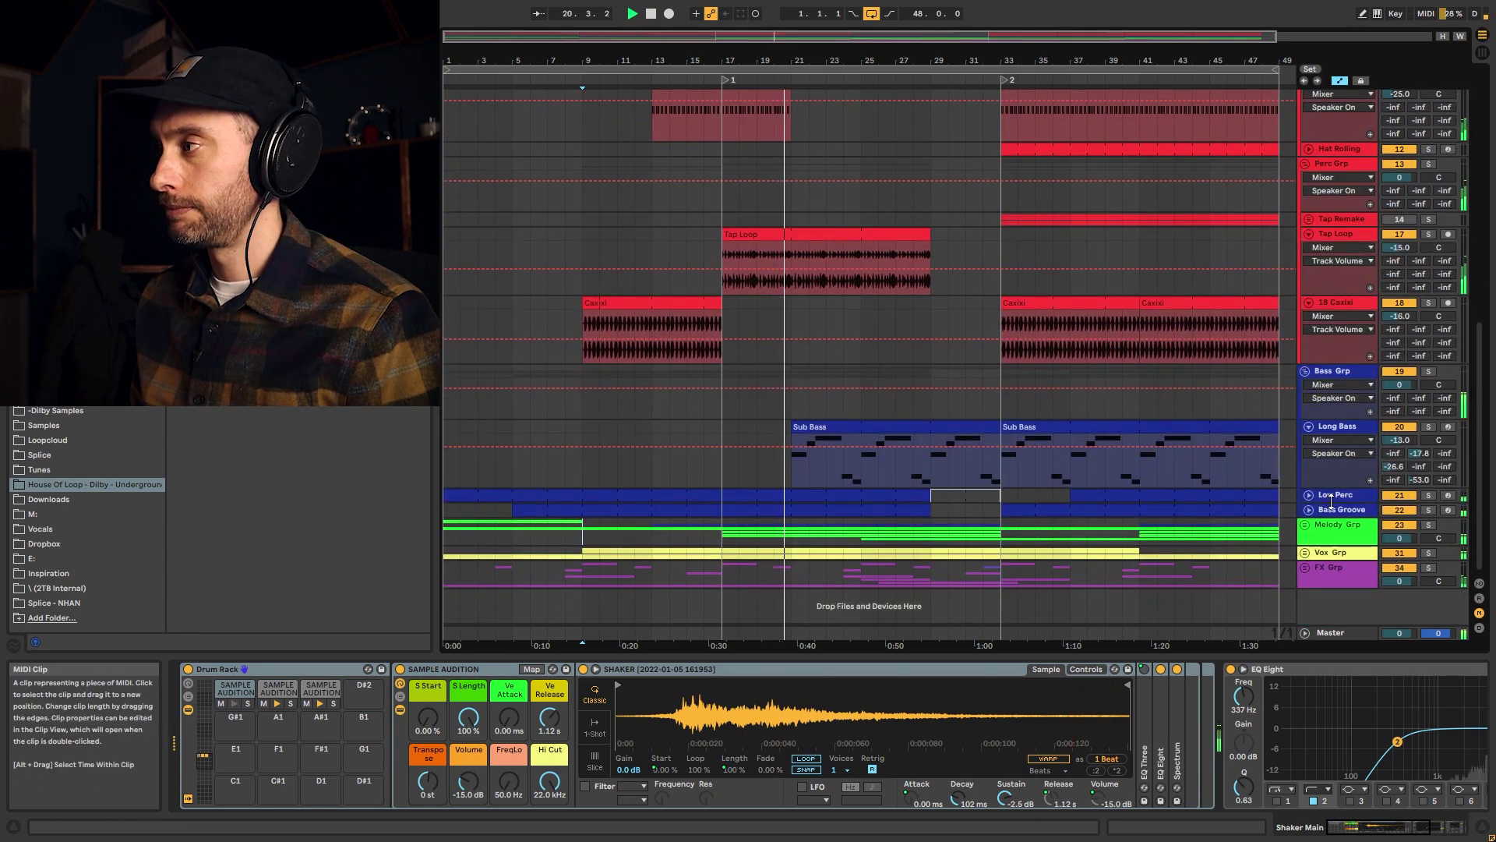
left_click(1303, 533)
left_click(1305, 529)
Fold the Piano group and unfold the Pluck track inside the Melody group during playback.
scroll(1333, 452, "down", 5)
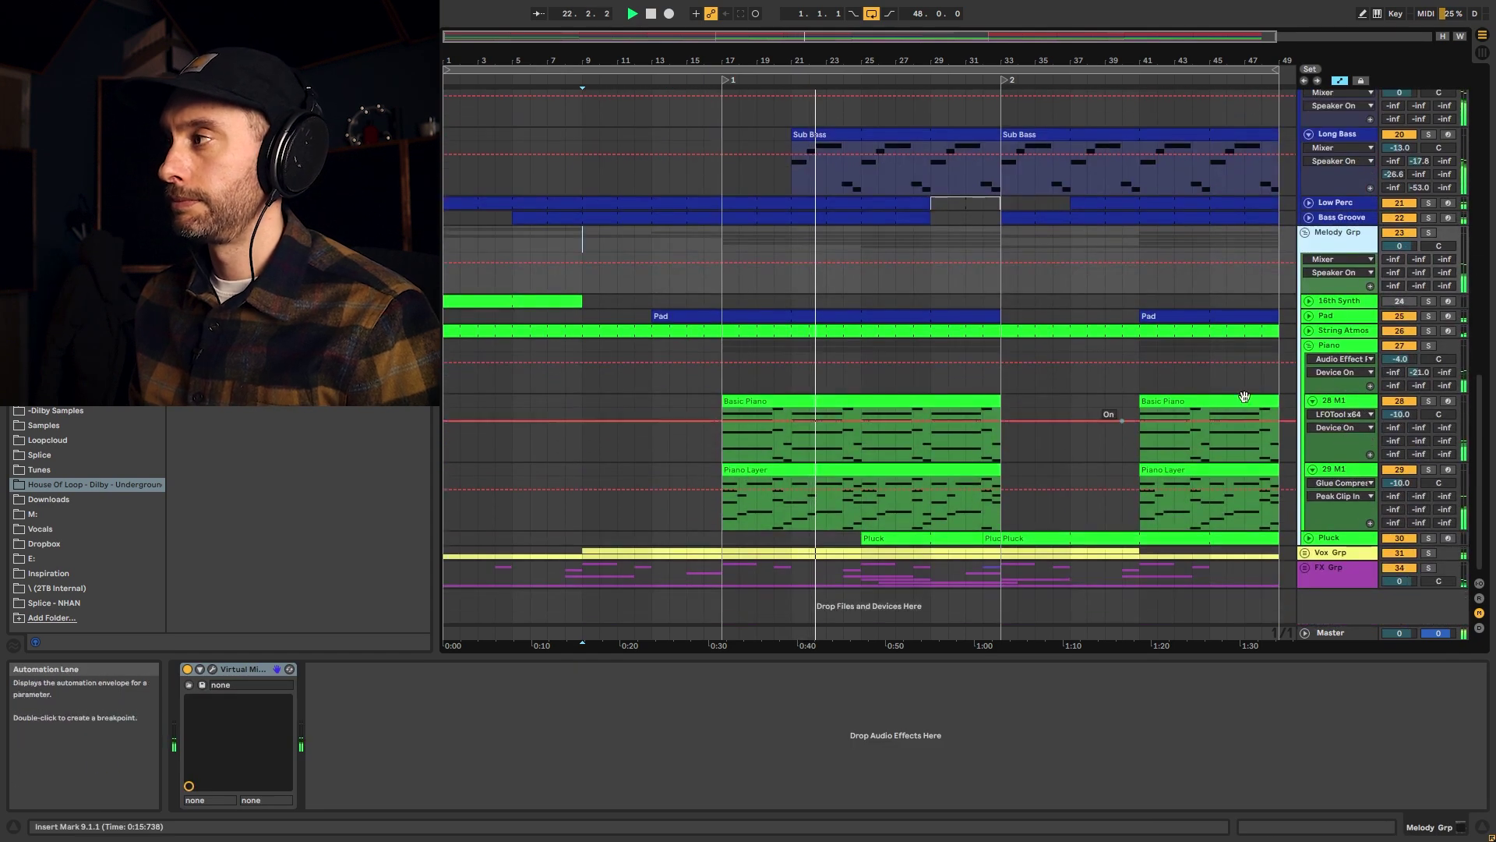
left_click(1310, 345)
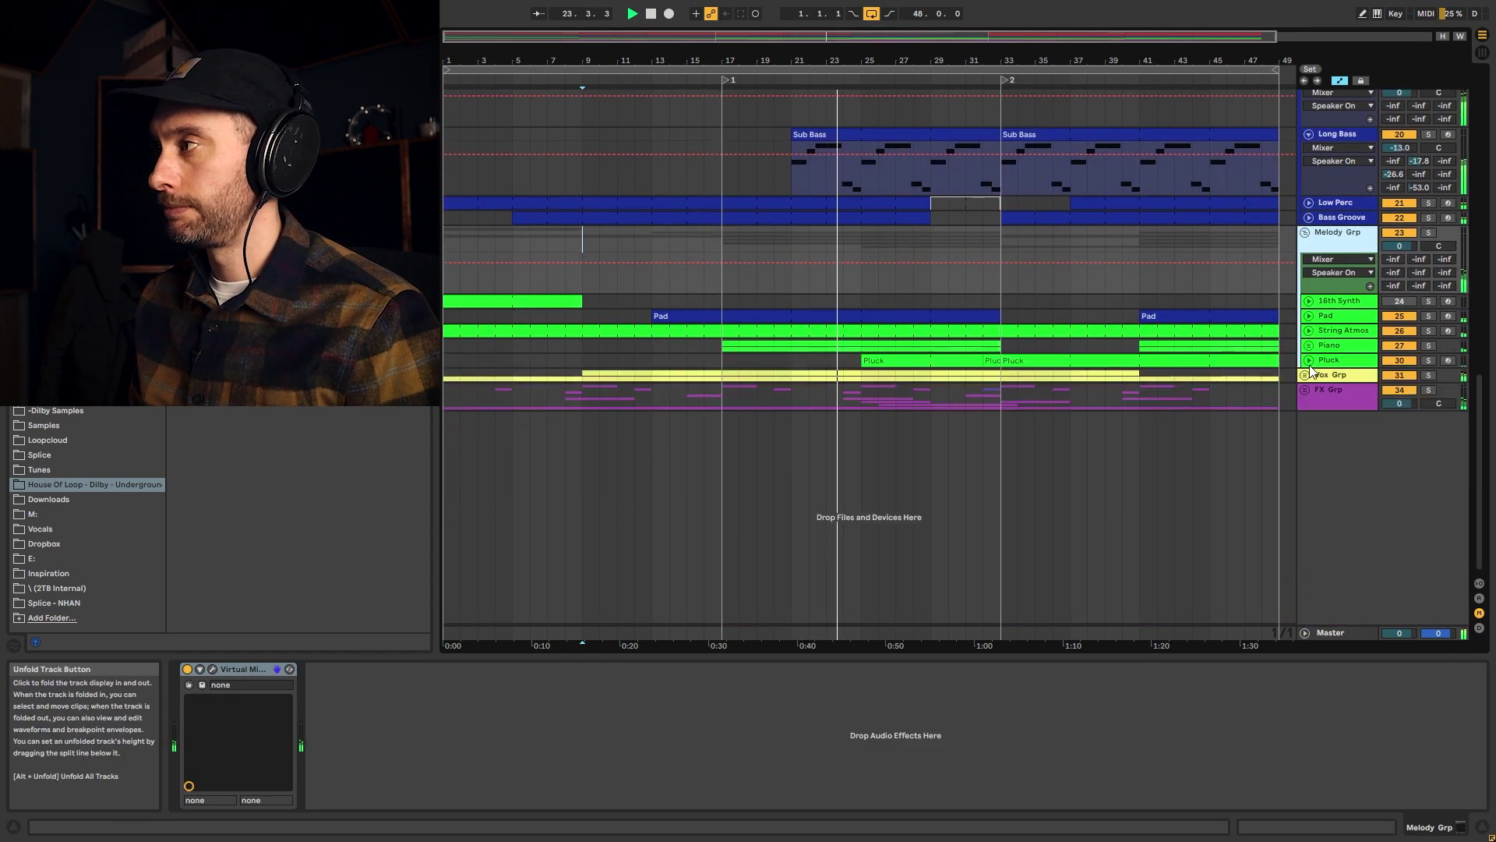
left_click(1309, 361)
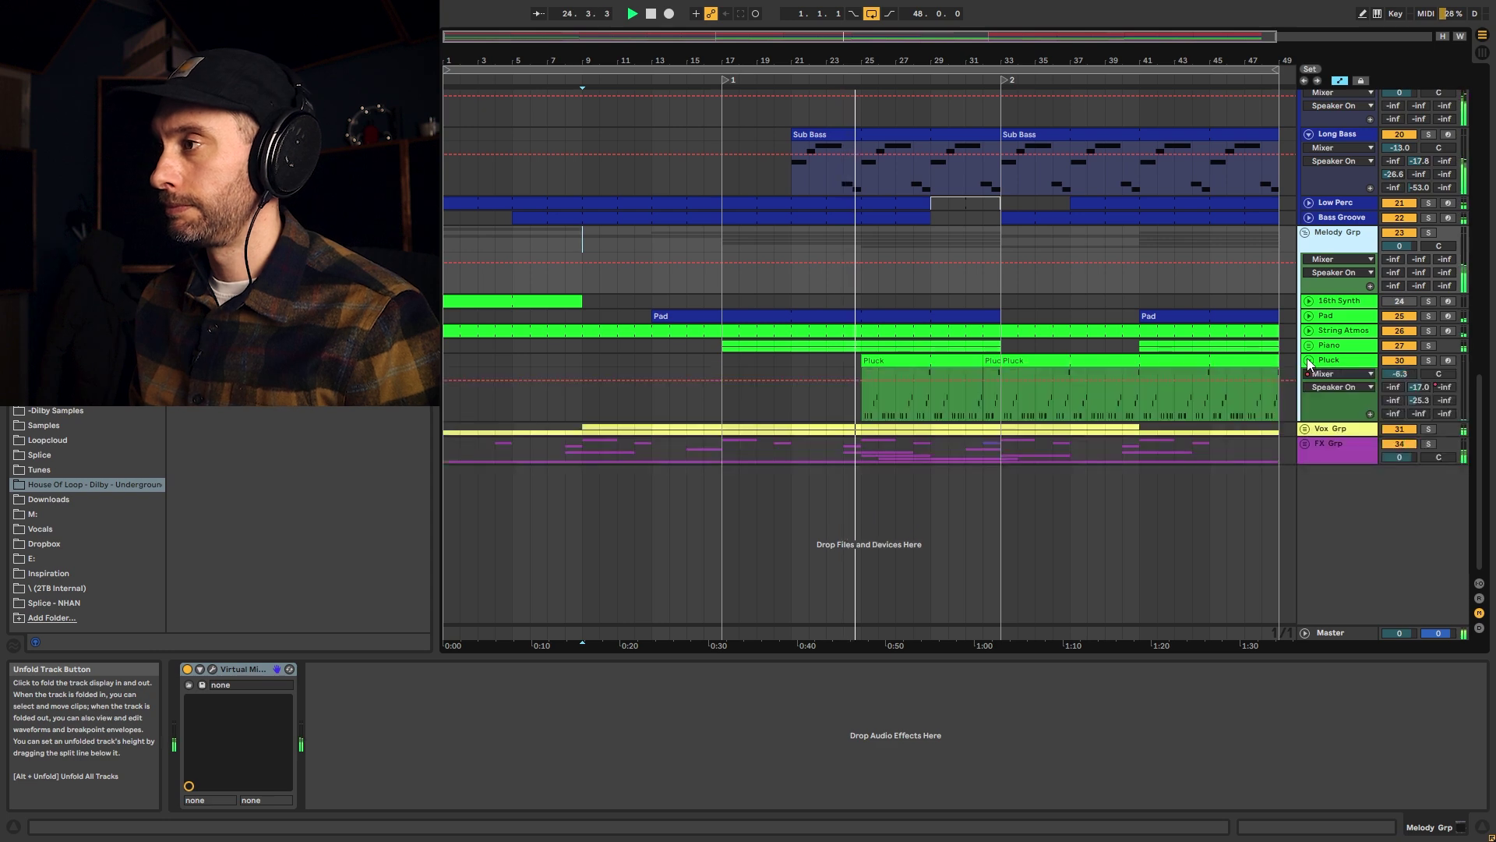
Unfold the Vox group, the Vox Spoken track and the FX group during playback.
left_click(1305, 429)
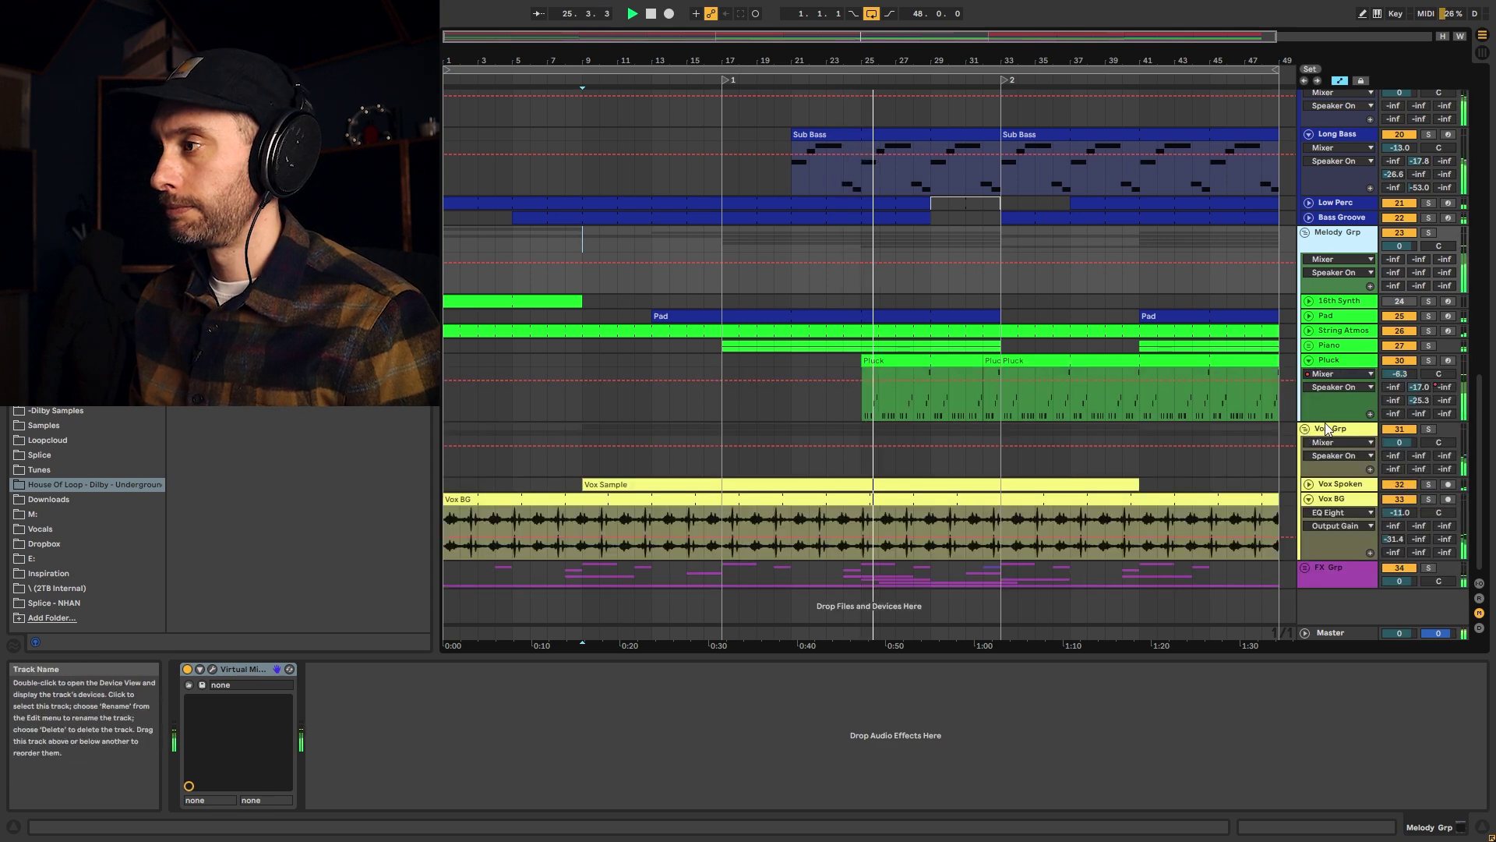
left_click(1310, 484)
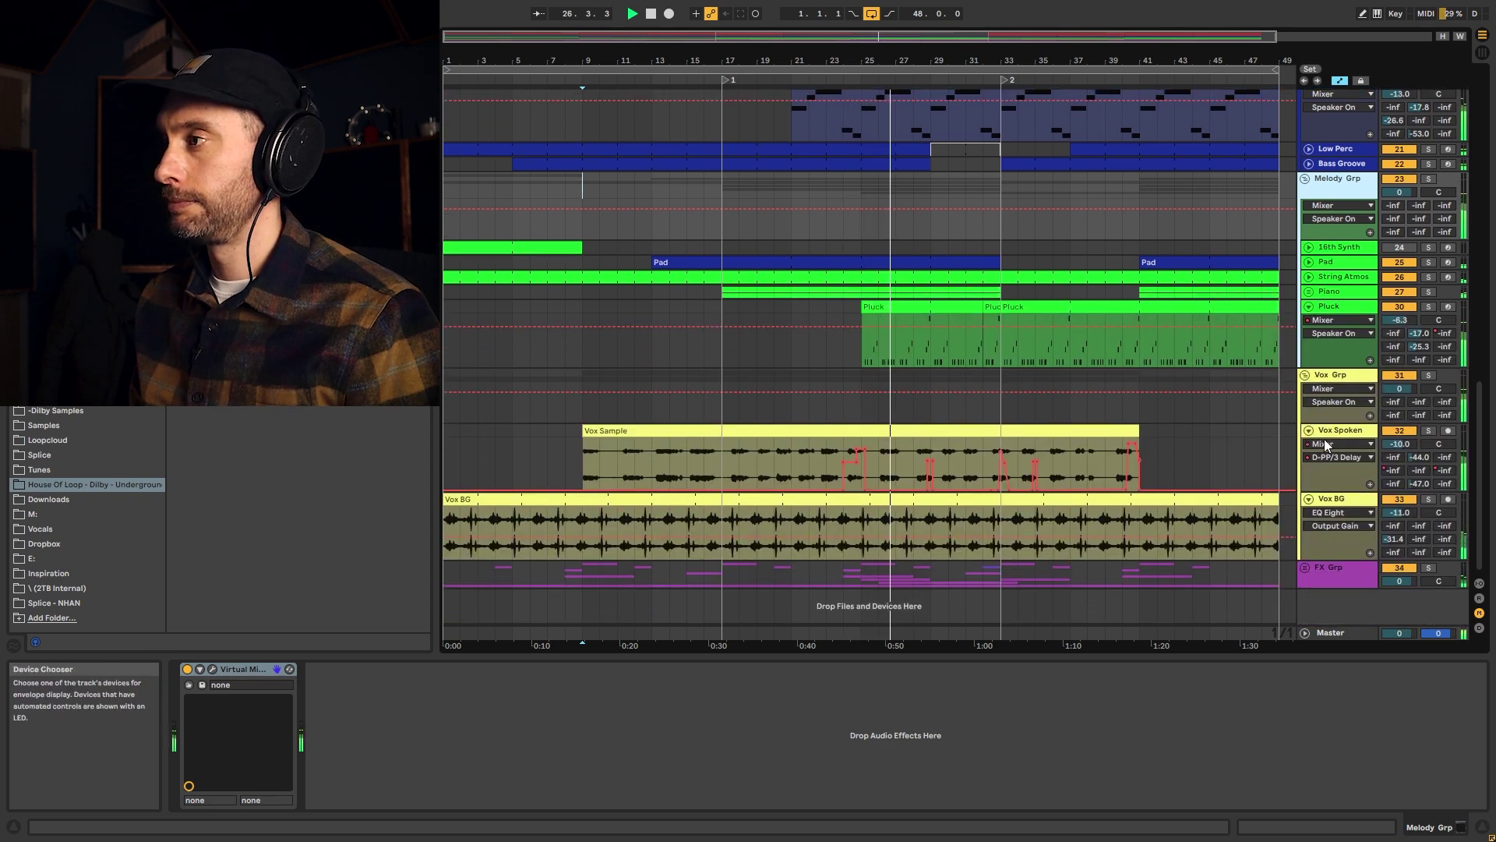
left_click(1306, 568)
scroll(1323, 513, "down", 2)
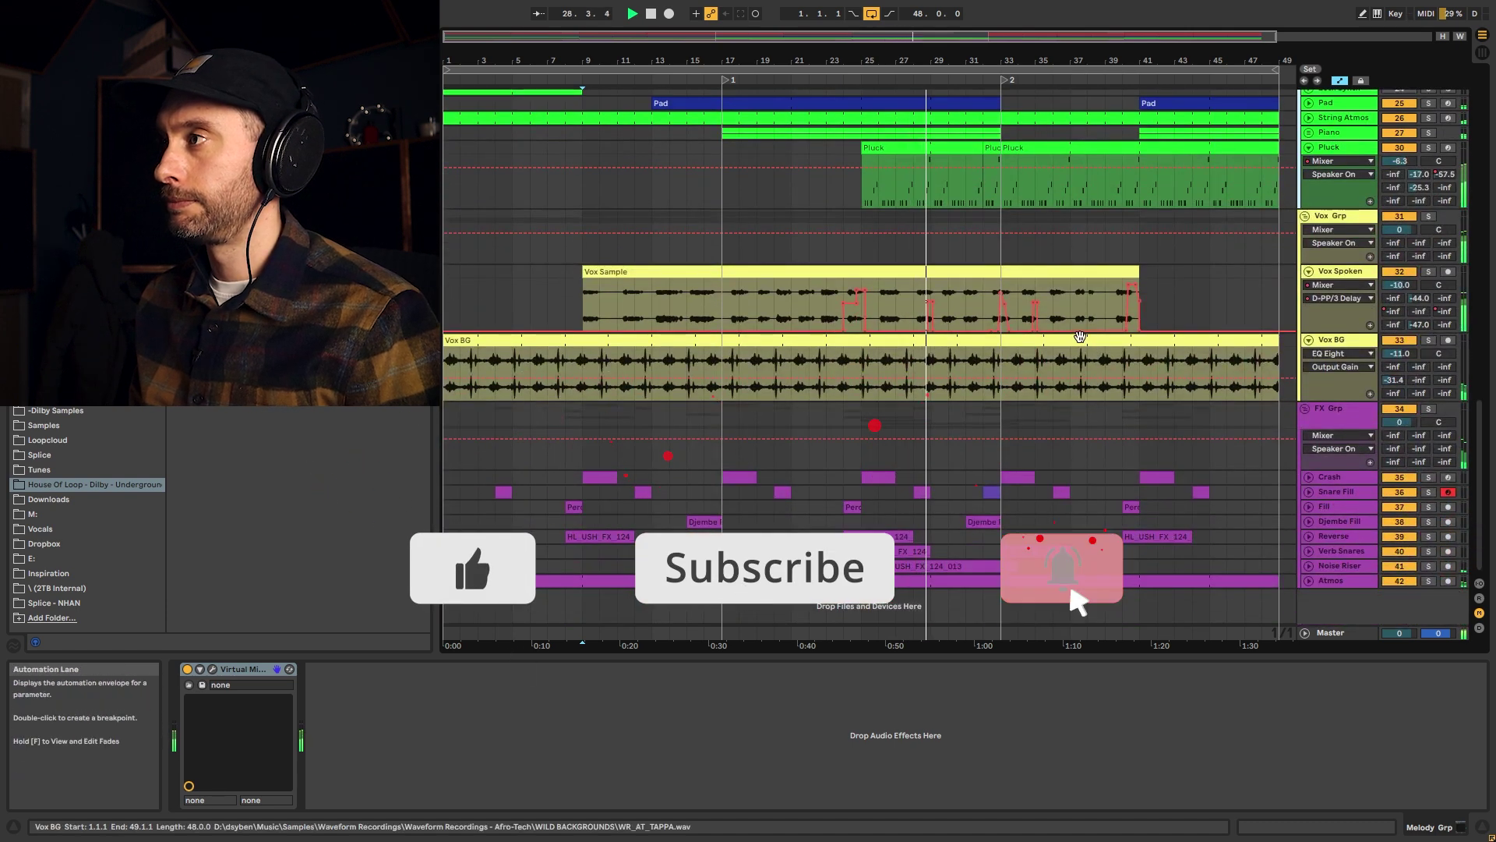
Show Pluck's devices and display the automation of its synth's Filter 1 frequency.
scroll(1074, 337, "up", 2)
left_click(1341, 179)
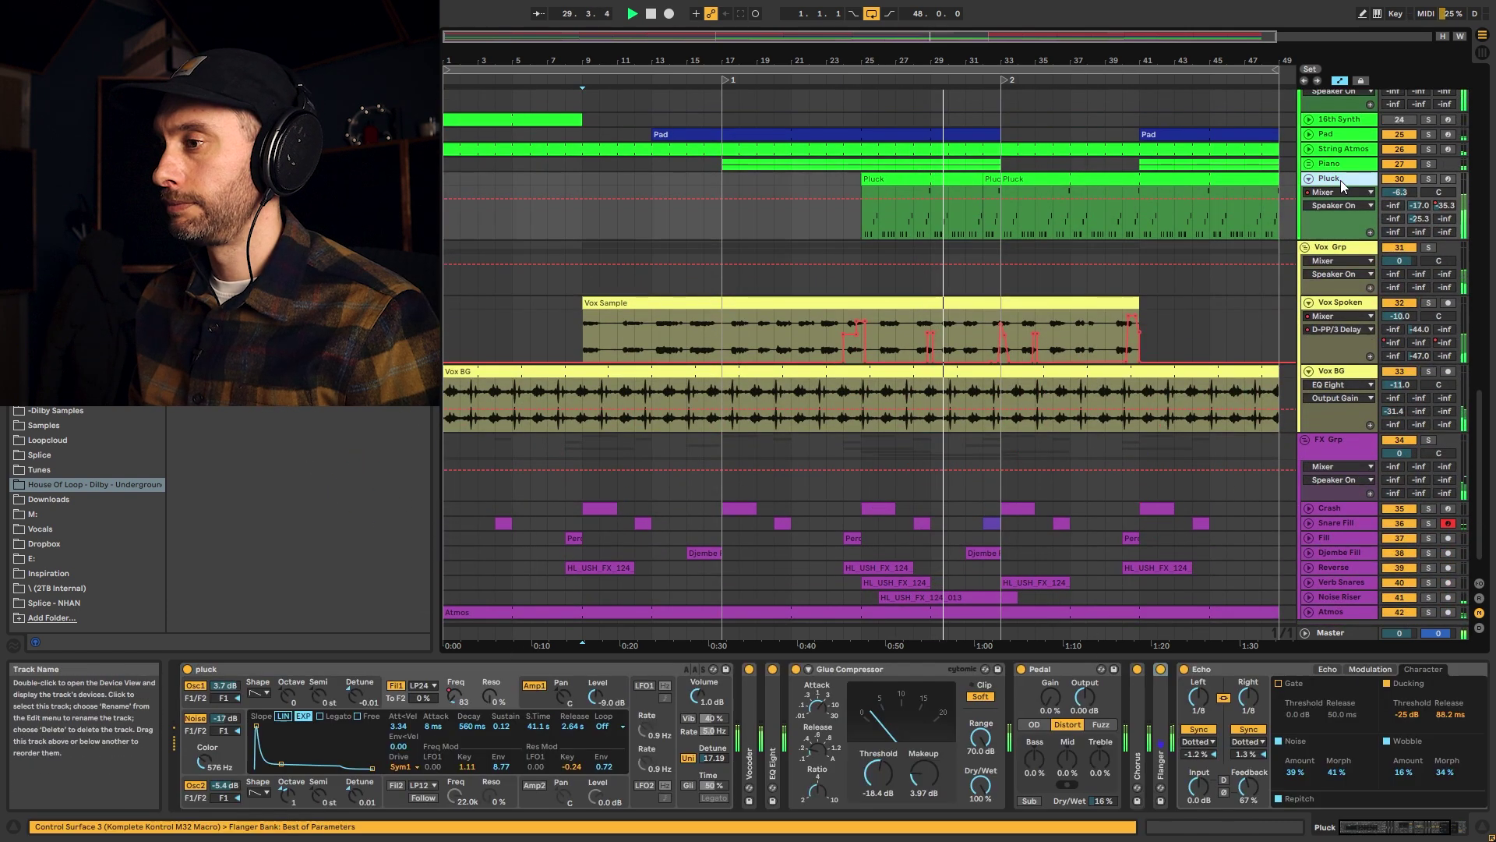
left_click(452, 698)
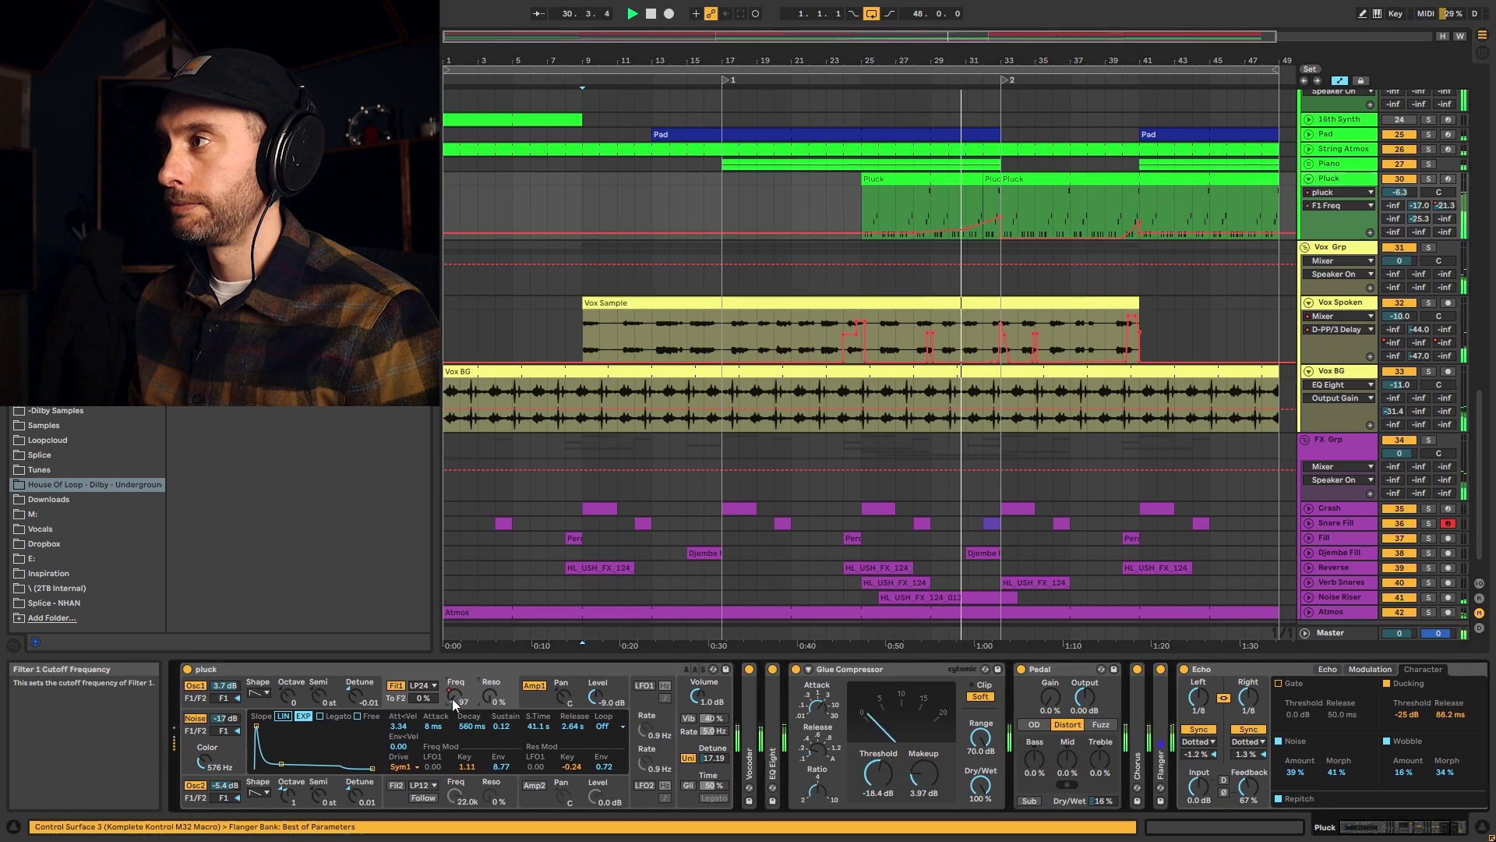
Follow the playing arrangement from the melodic tracks up to the drums, and unfold Hat Rolling.
scroll(1269, 282, "up", 2)
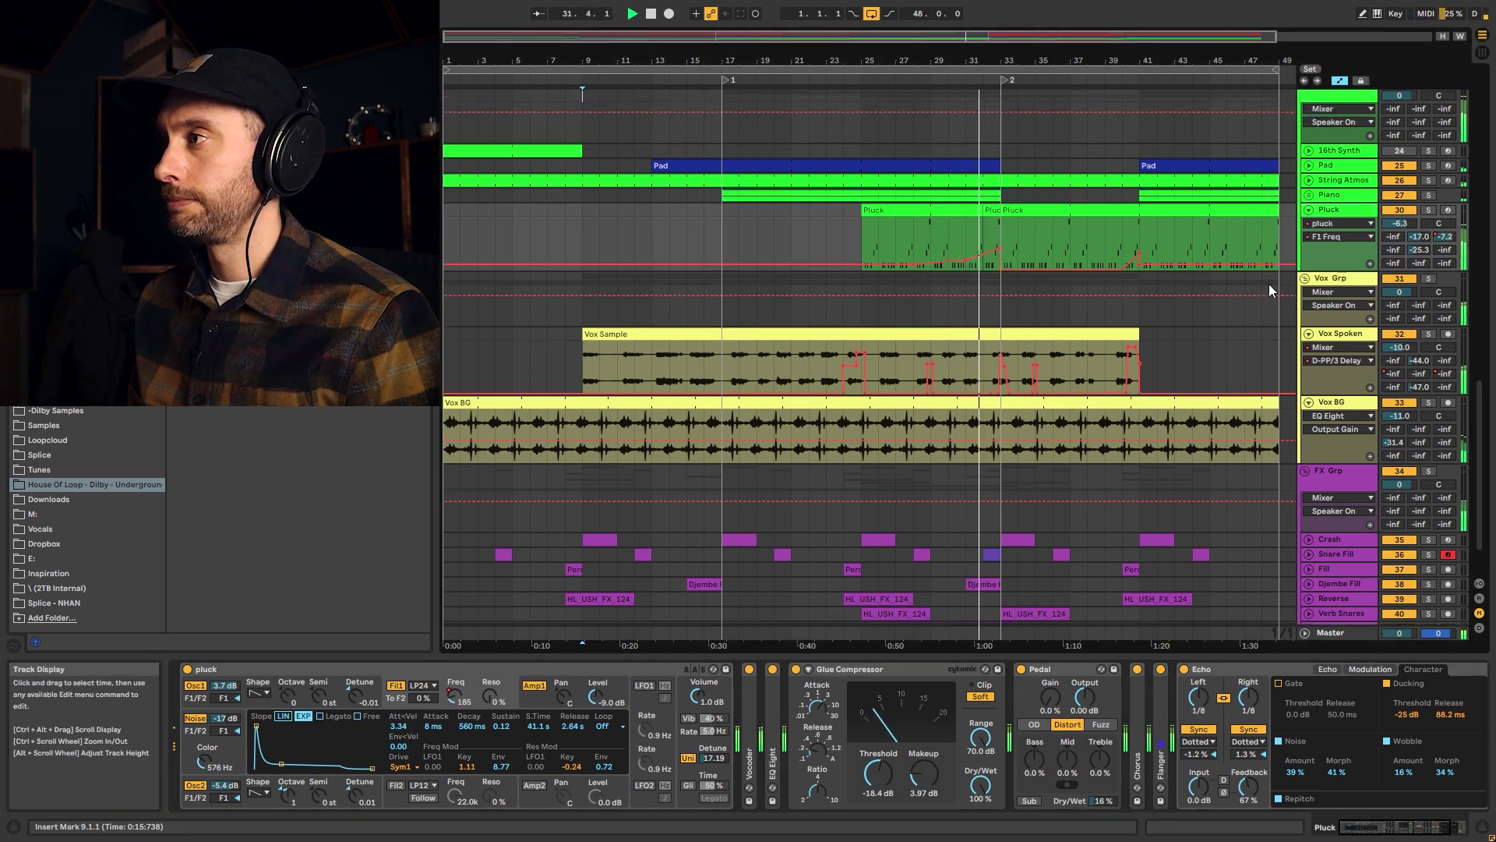
scroll(1125, 262, "up", 10)
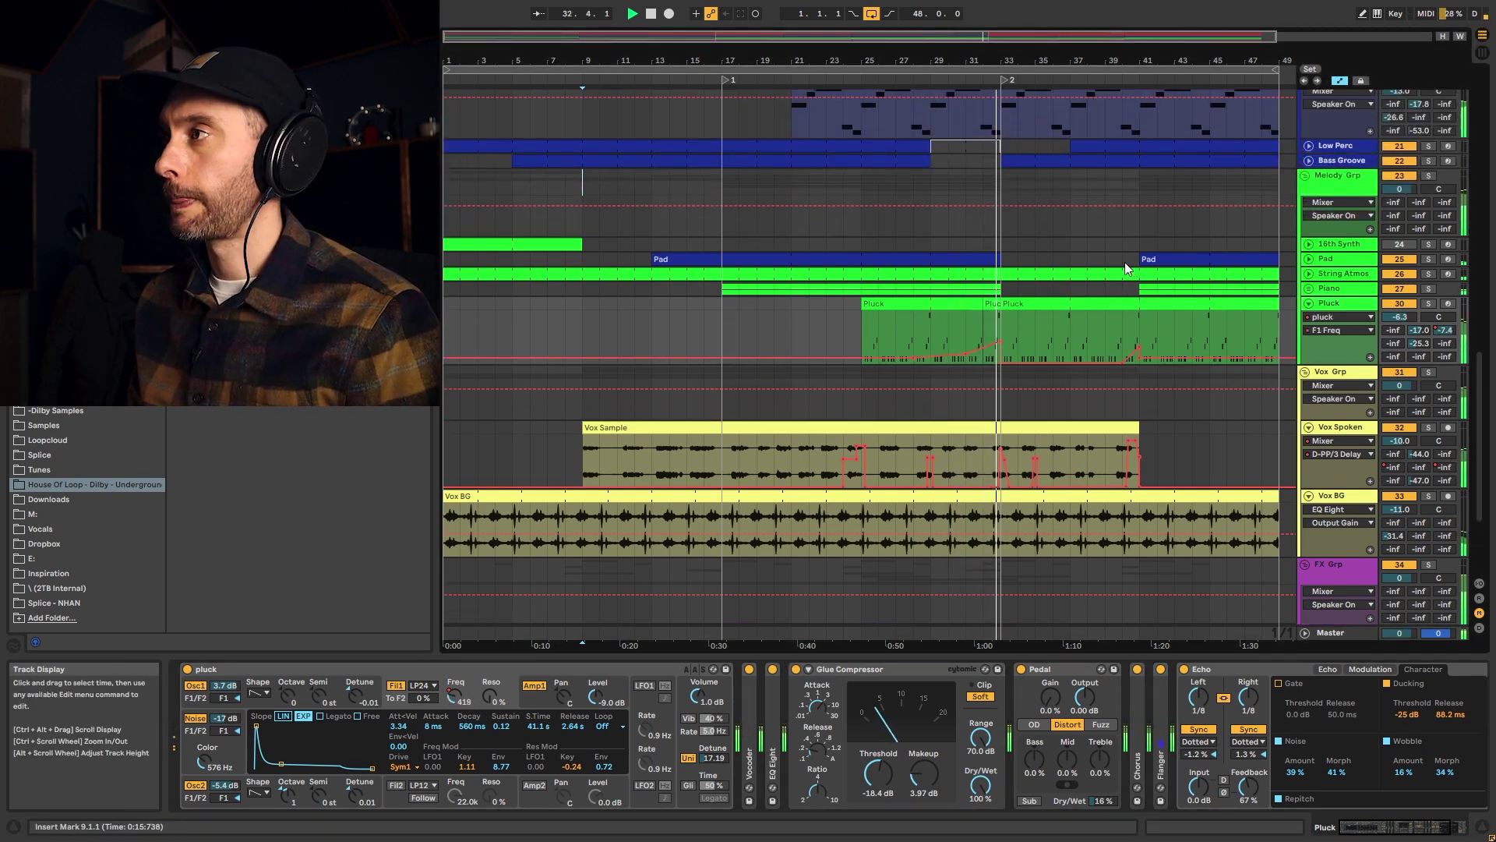
scroll(1125, 262, "up", 20)
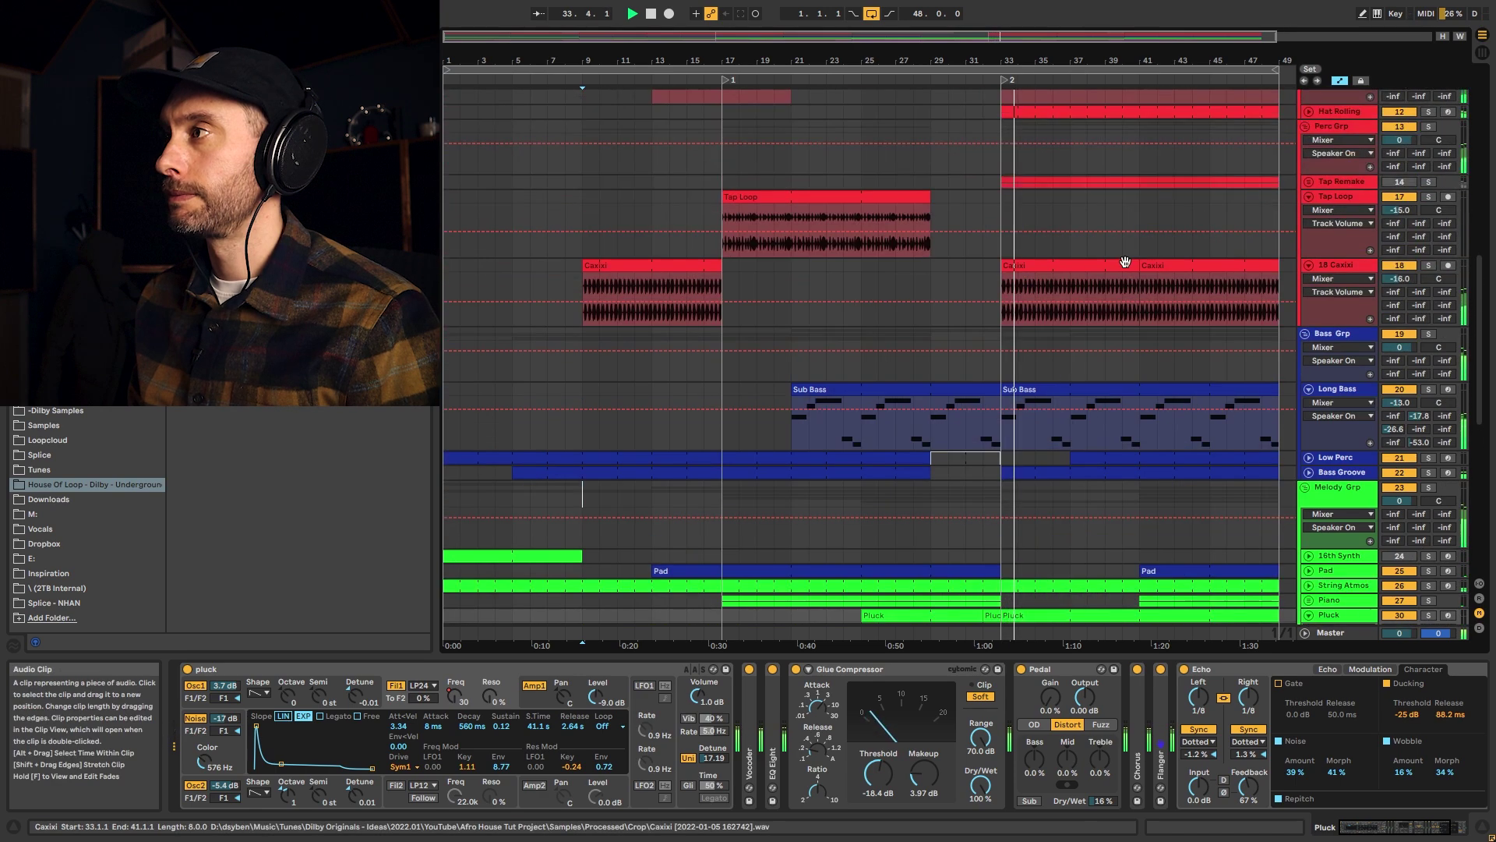
scroll(1127, 260, "up", 20)
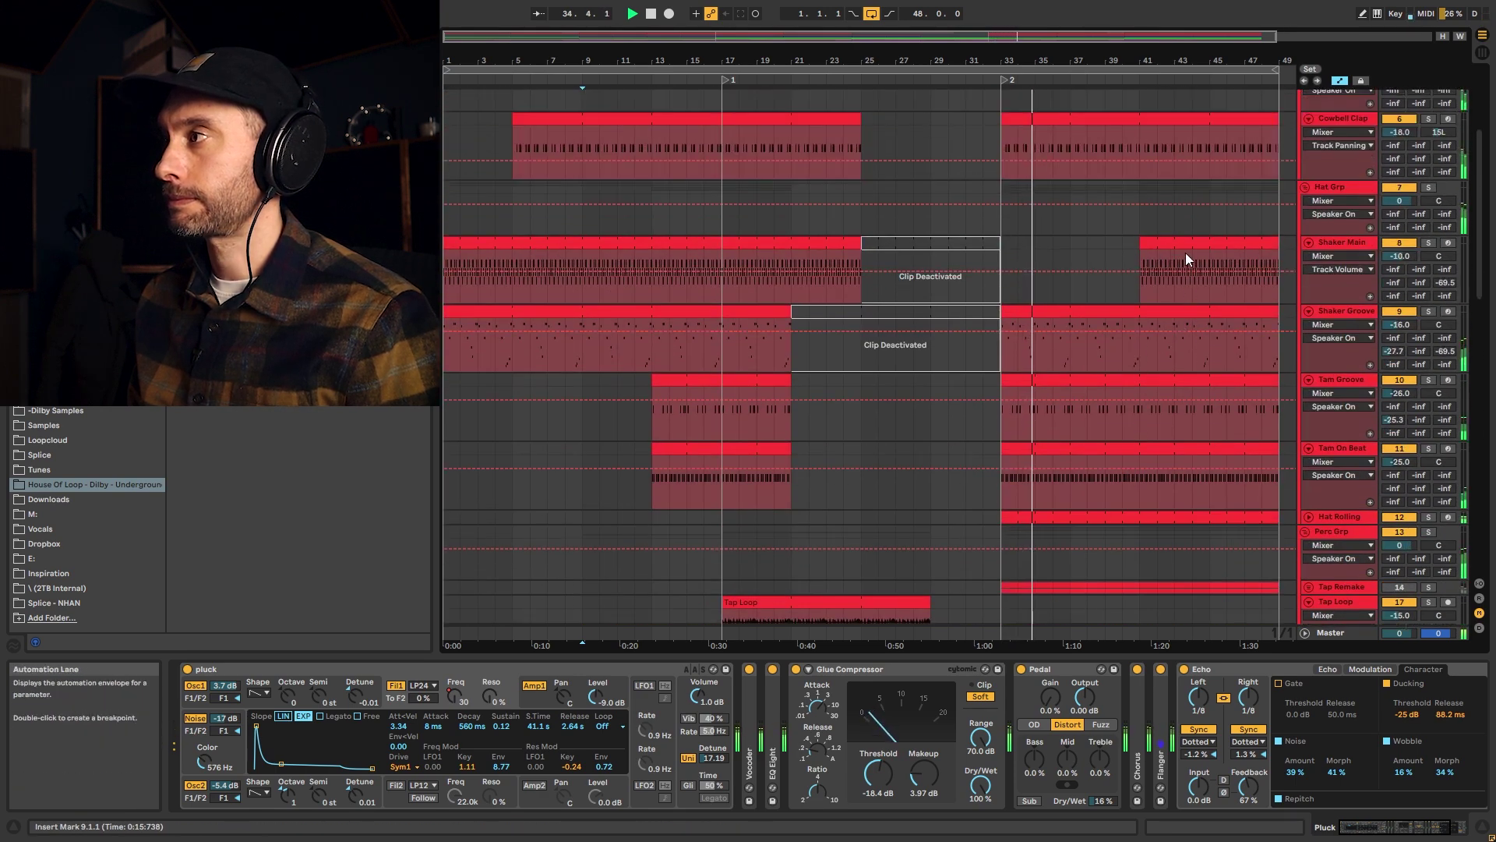
scroll(1161, 248, "up", 4)
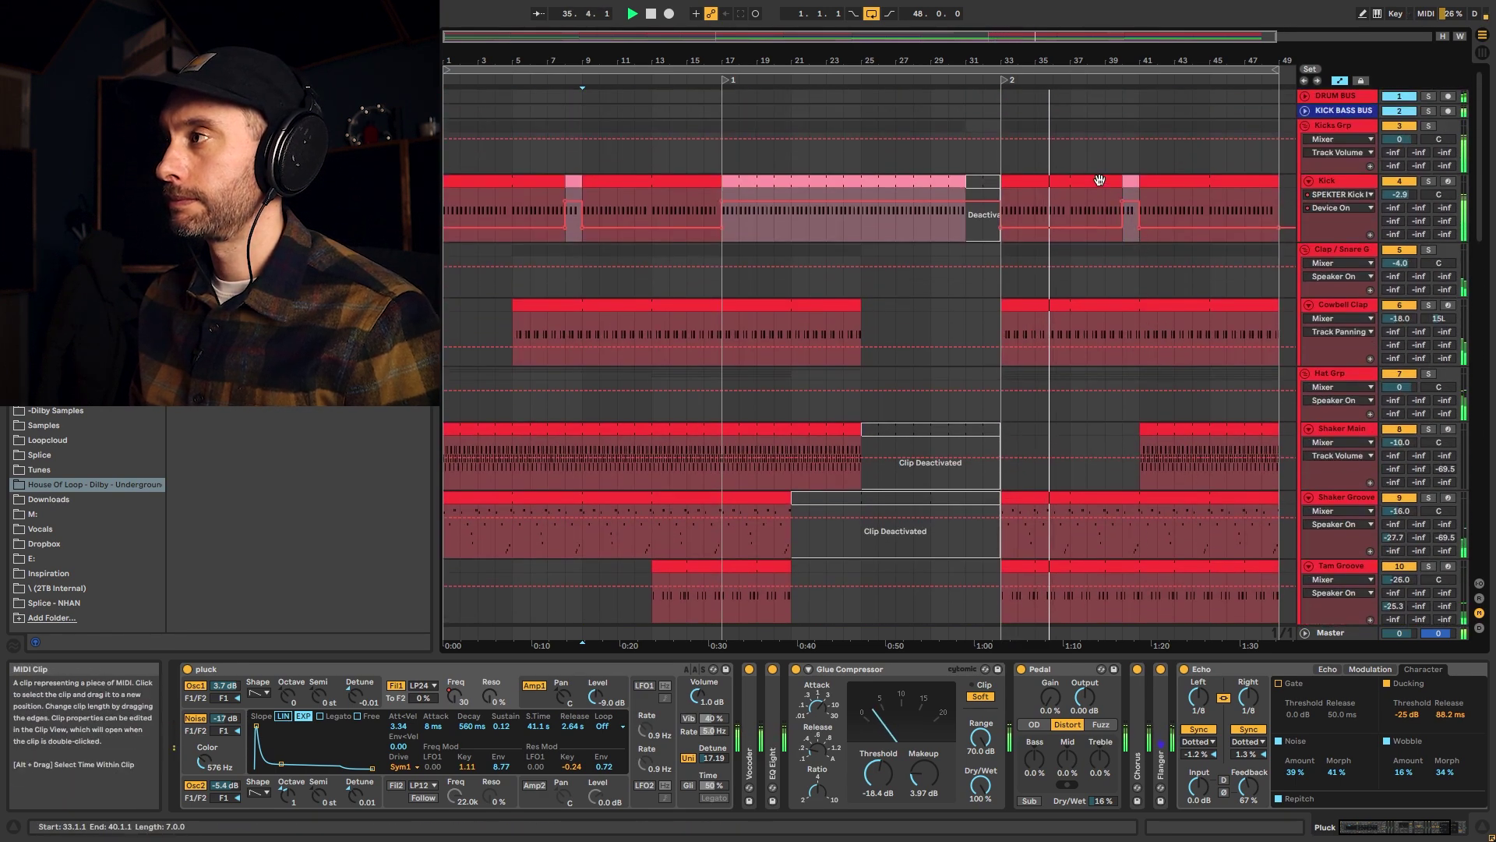
scroll(1195, 546, "down", 14)
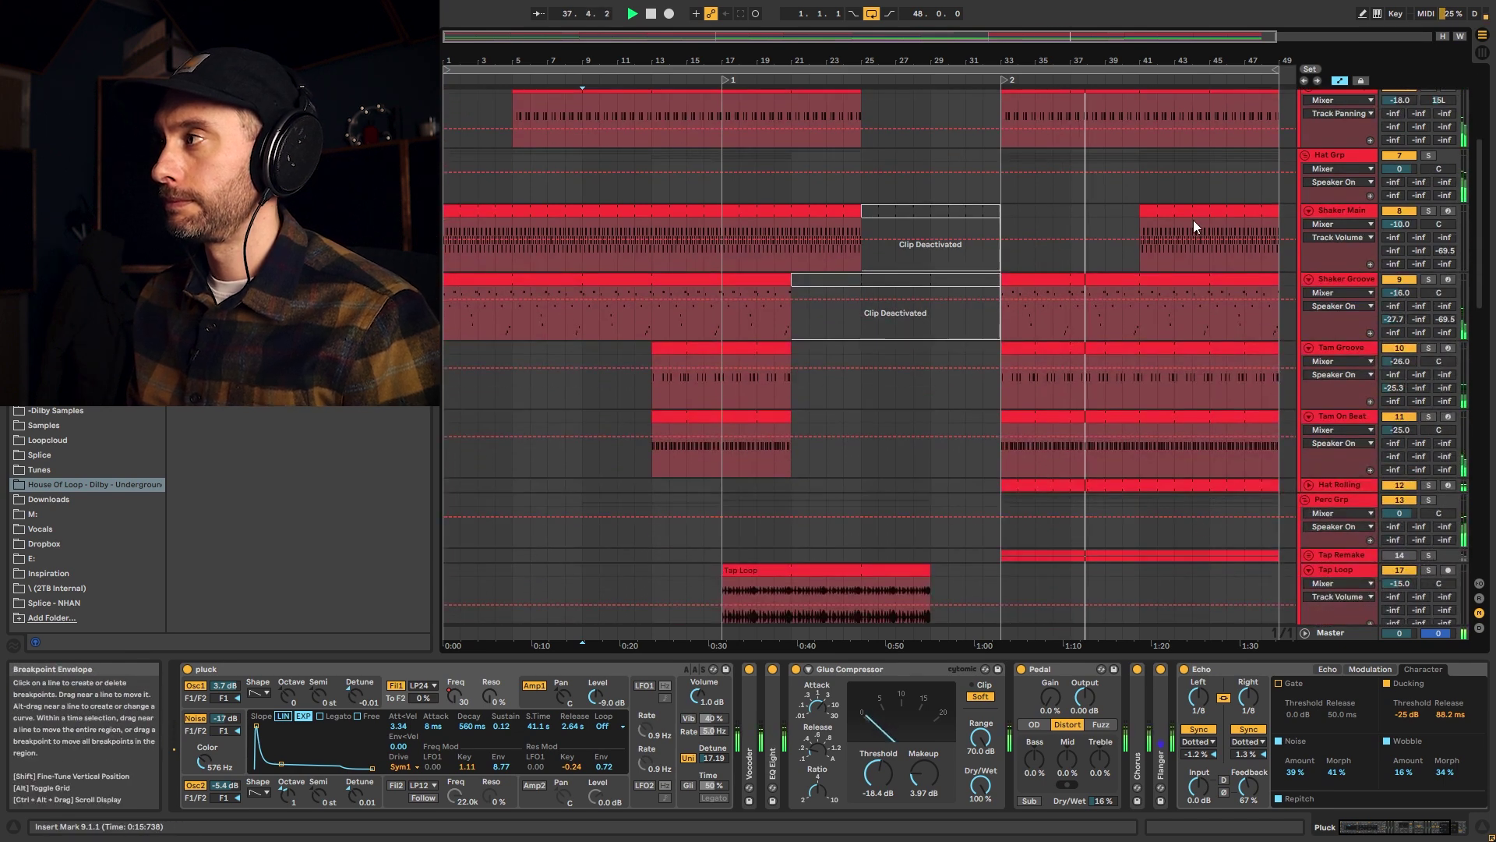
left_click(1308, 484)
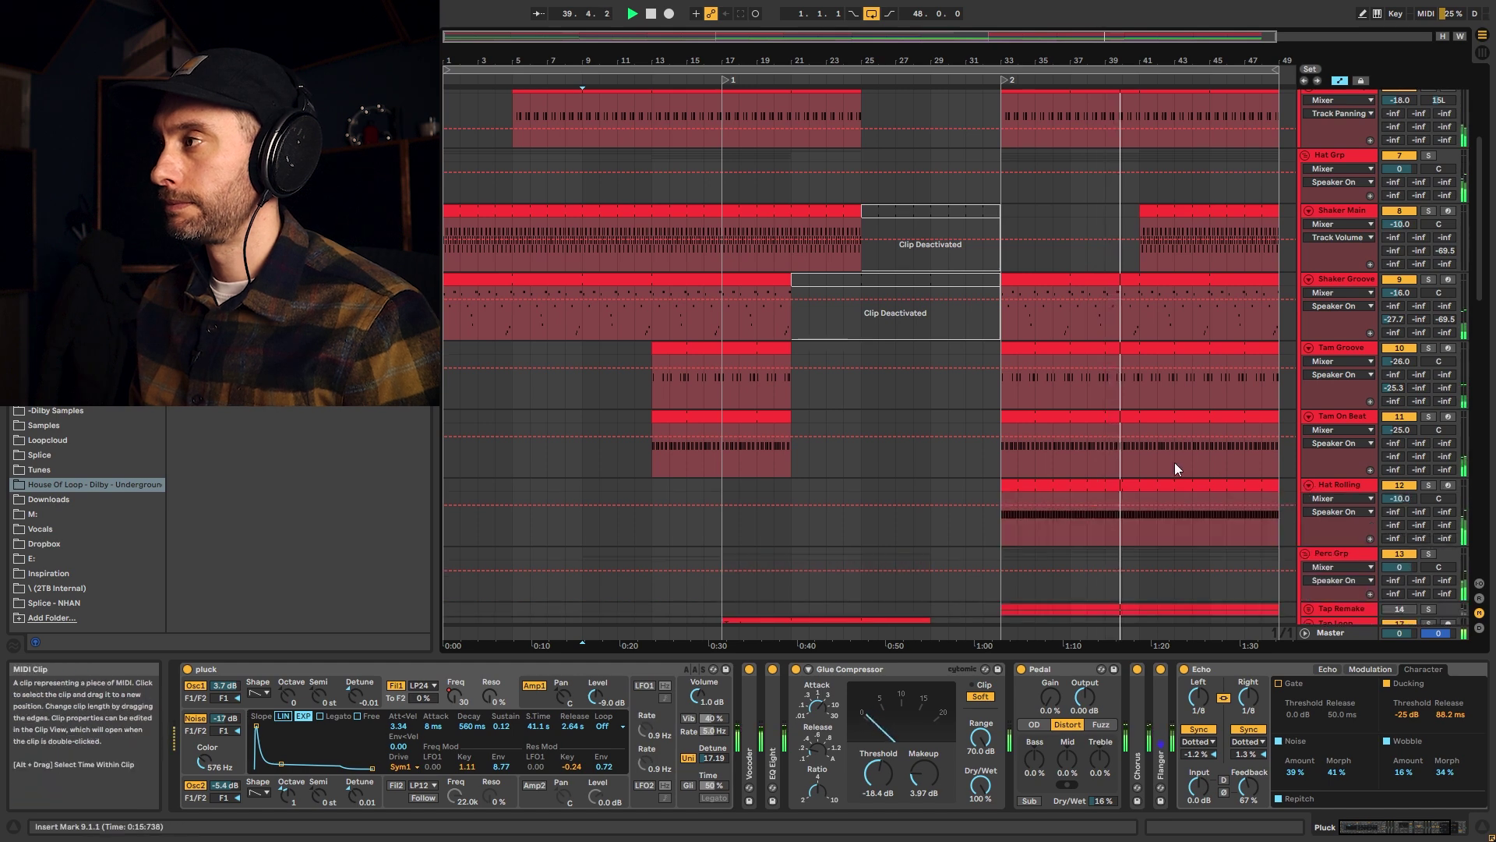
Review the drum, bass and melody tracks through the section from bar 33, and stop playback.
scroll(1200, 328, "up", 1)
scroll(1205, 316, "up", 5)
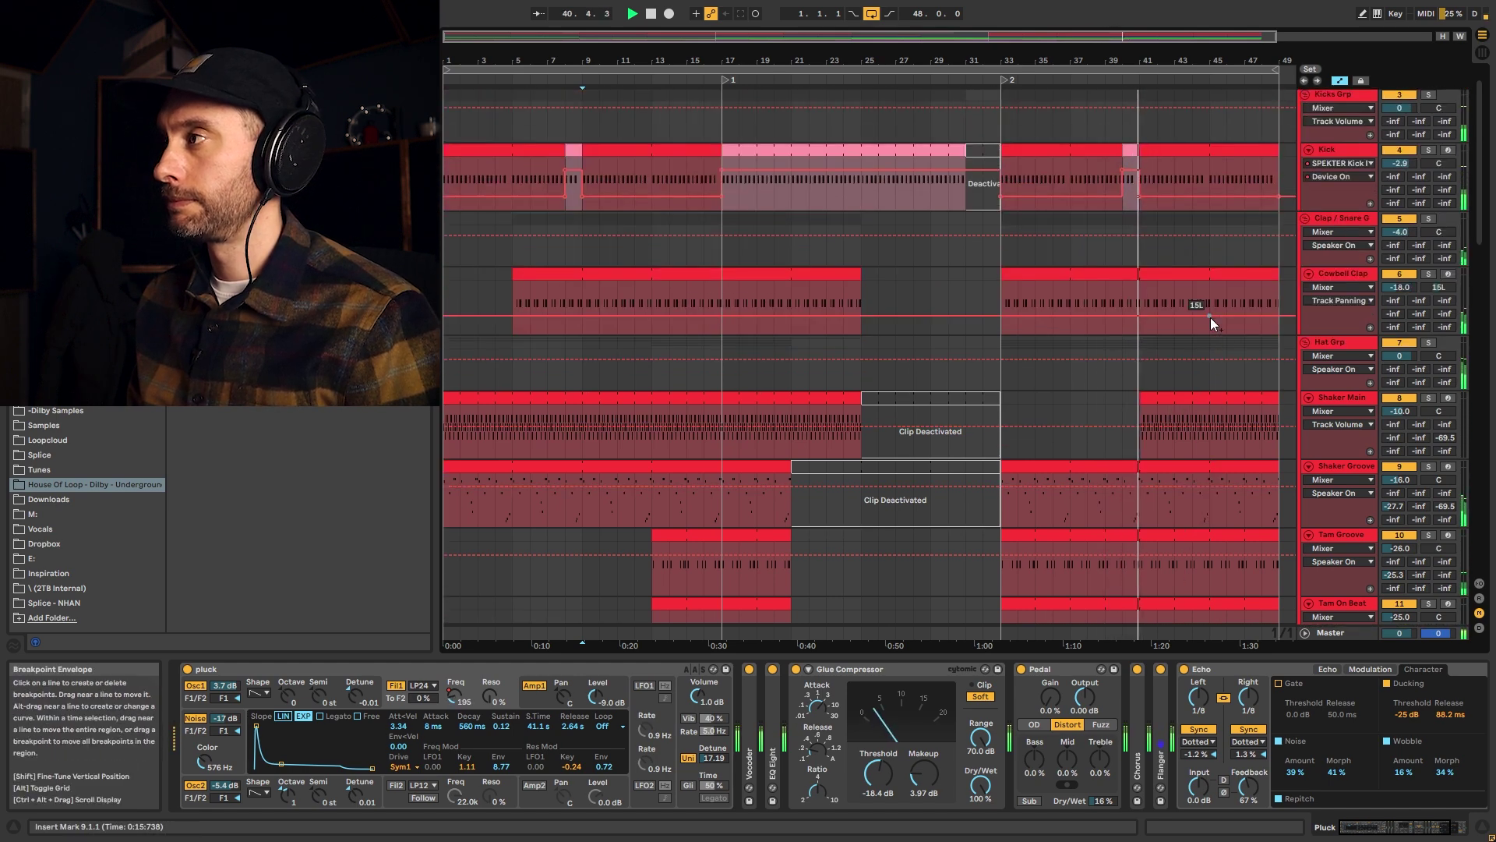
scroll(1247, 351, "down", 15)
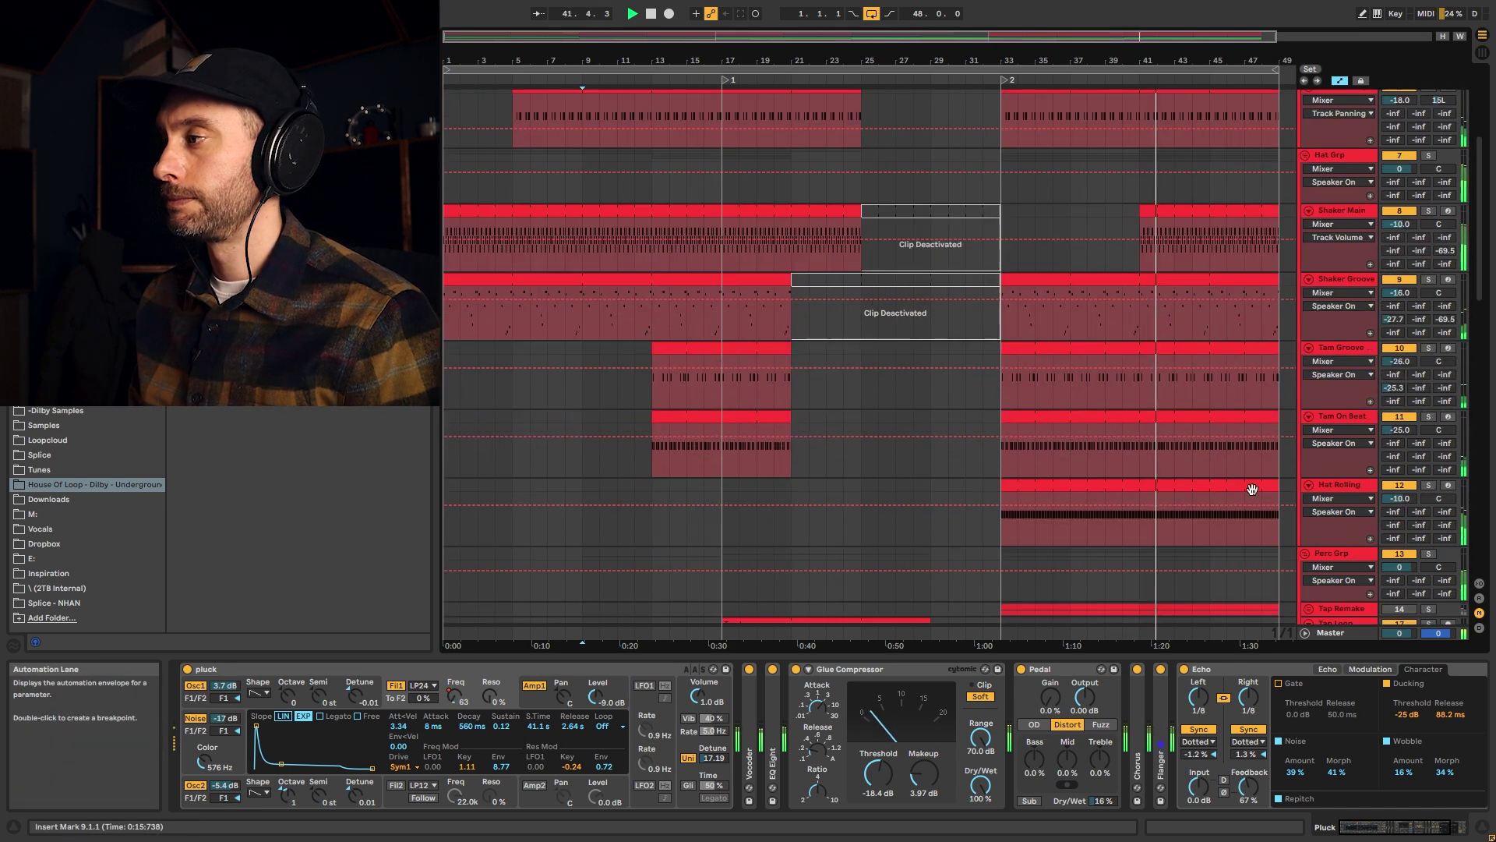
scroll(1241, 532, "down", 6)
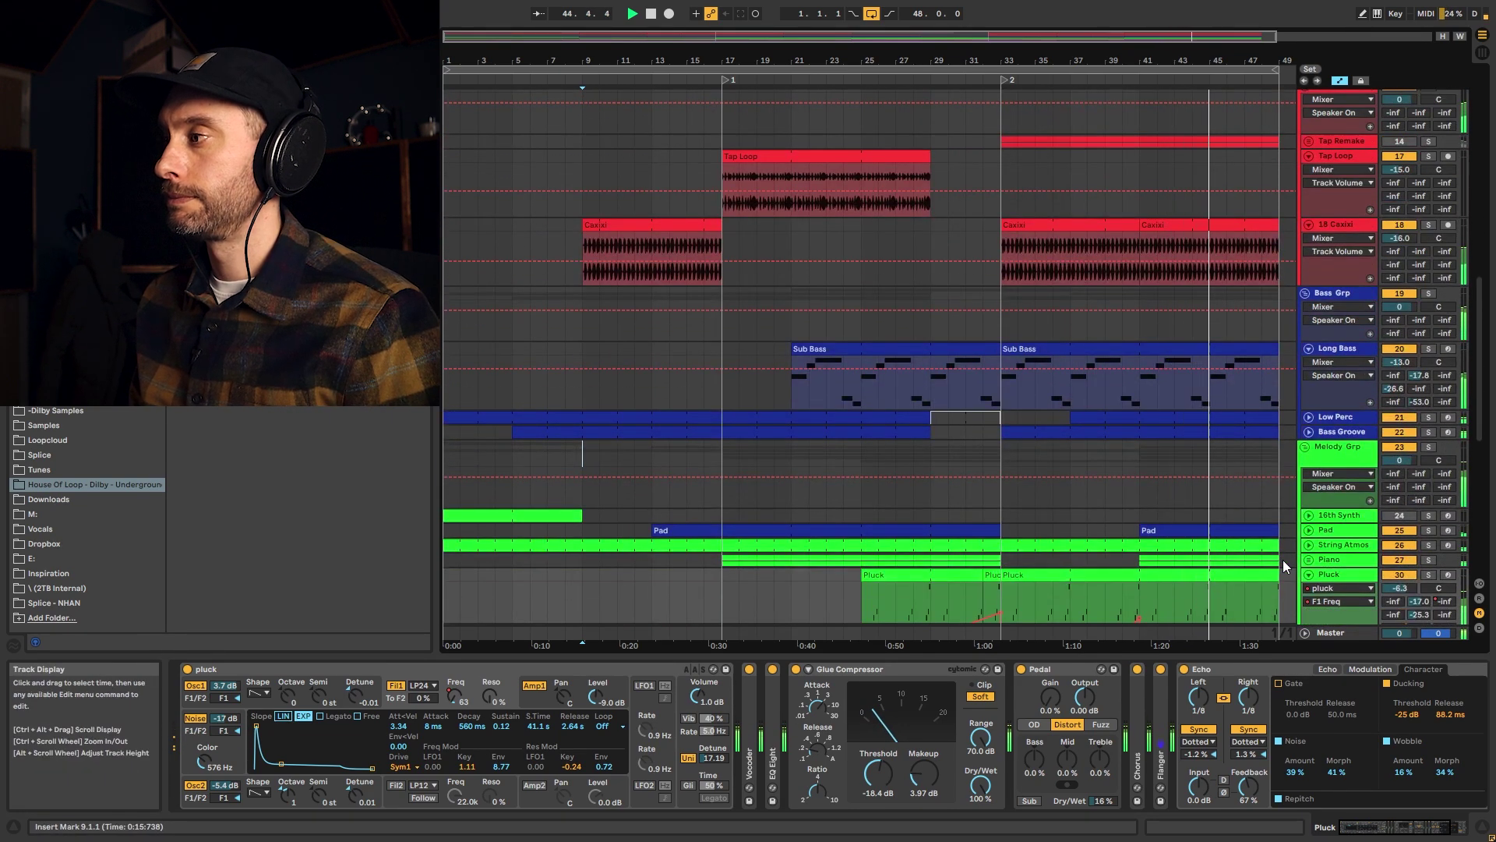
key("space")
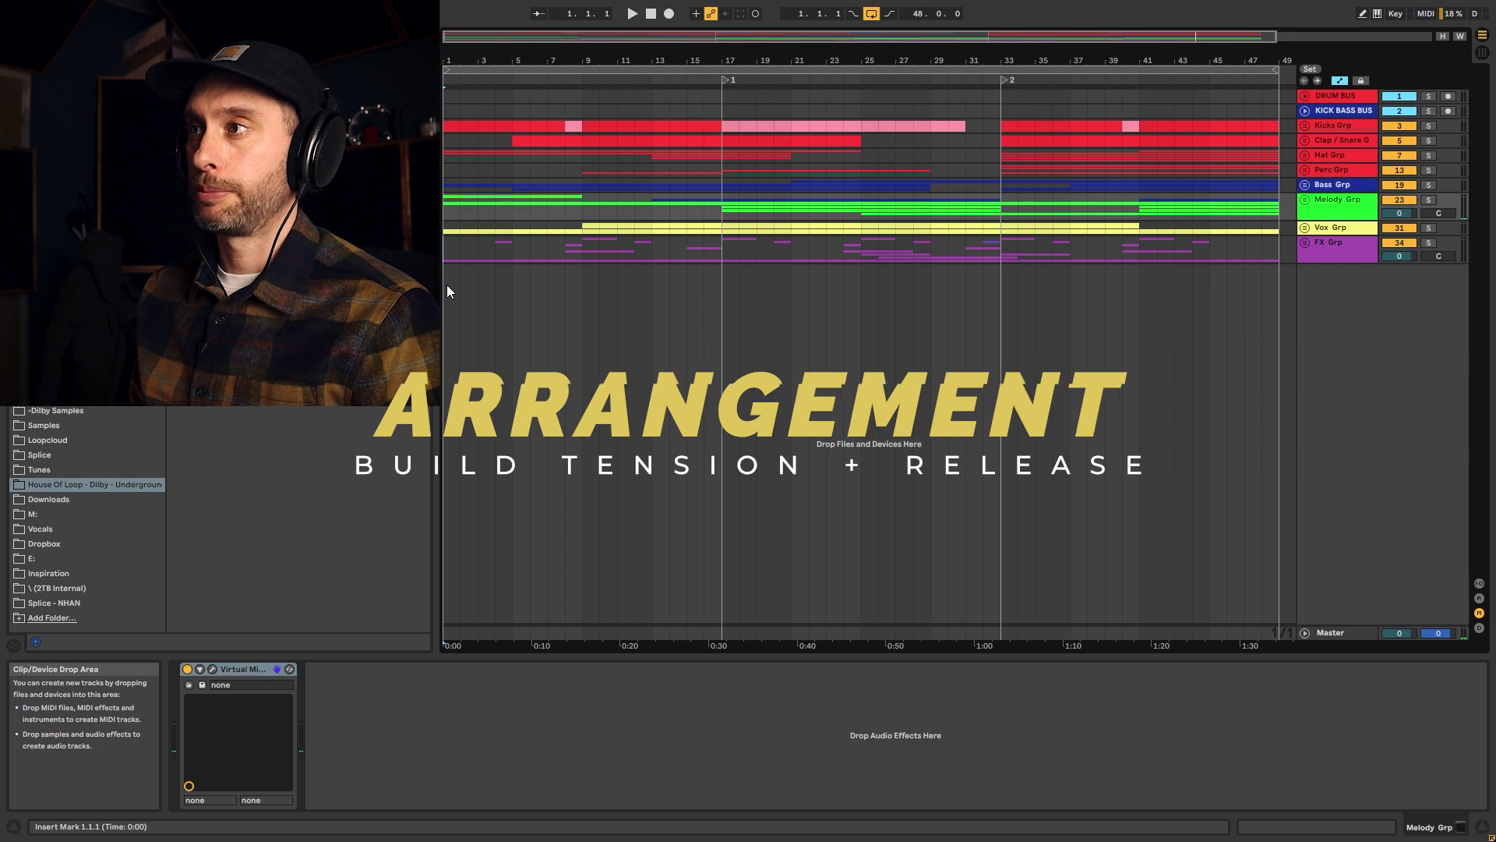
Highlight the arrangement's sections by selecting bars 1 to 17 and bars 17 to 33, and place the insert marker at bar 33.
left_click_drag(446, 288, 514, 290)
left_click_drag(683, 267, 721, 264)
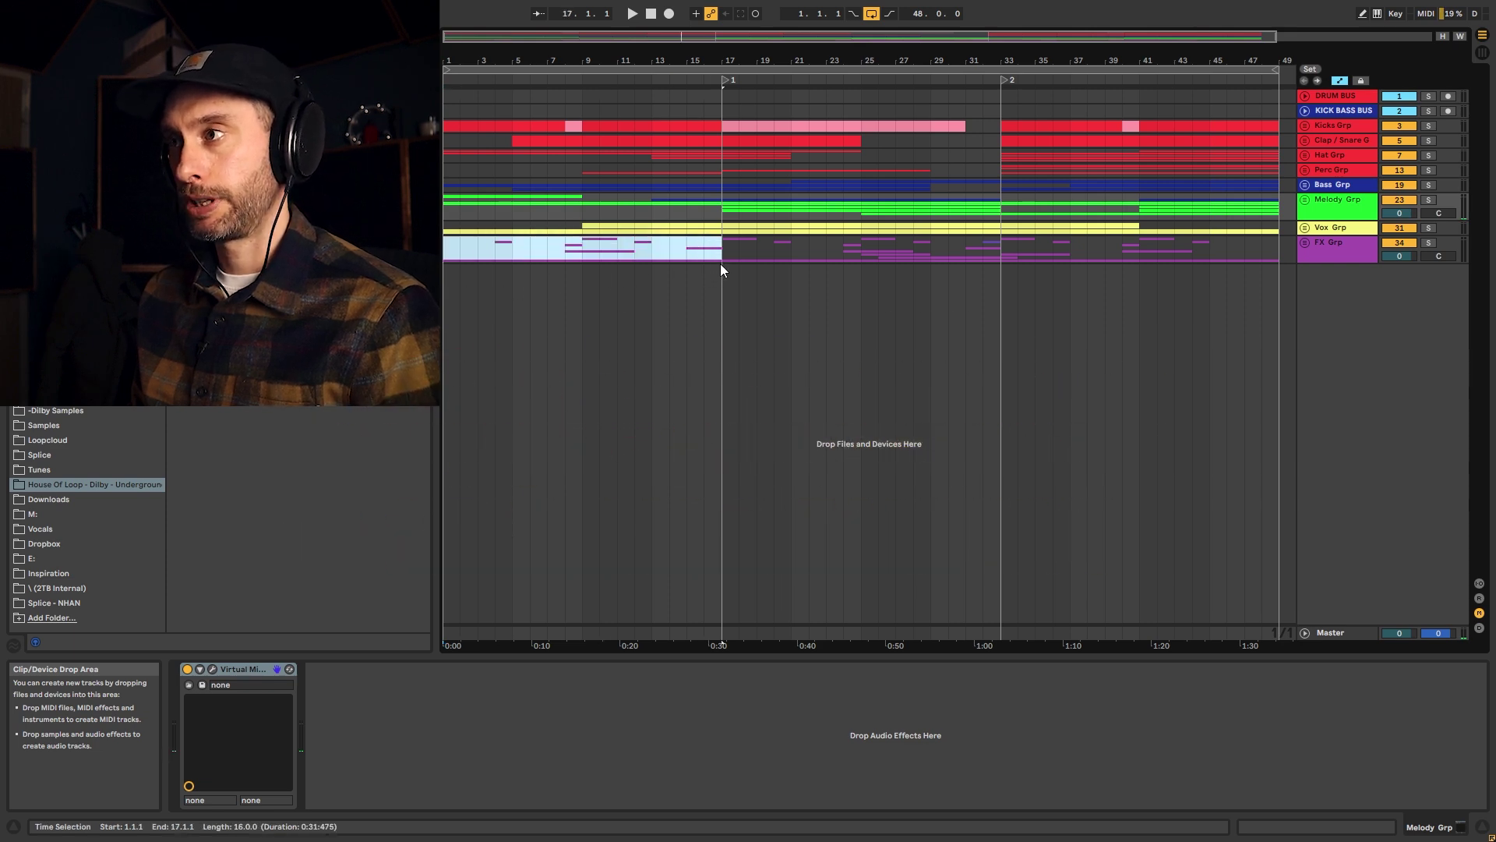
left_click_drag(726, 95, 993, 138)
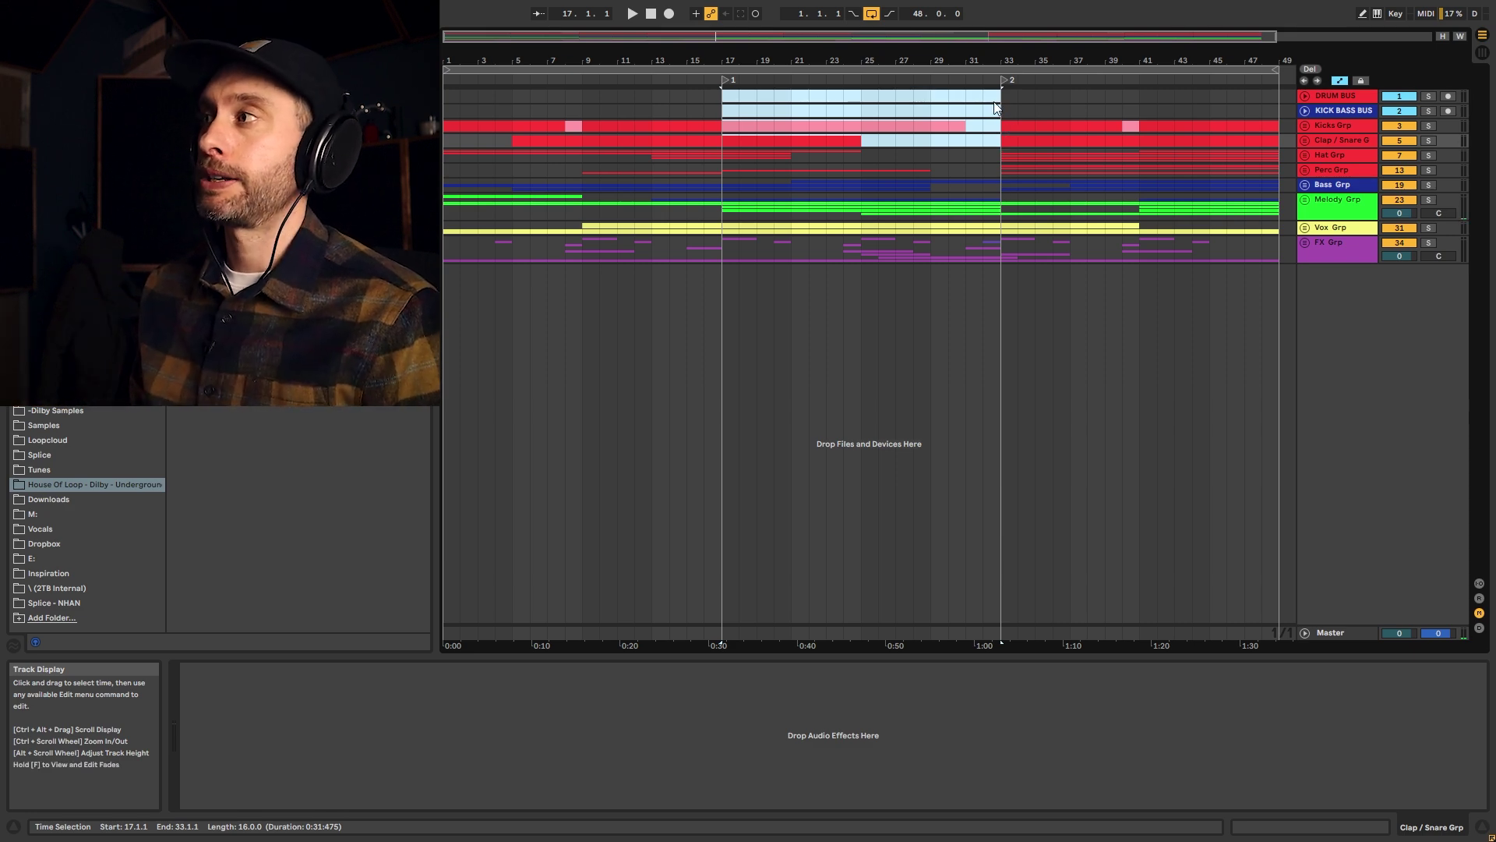
left_click(1000, 110)
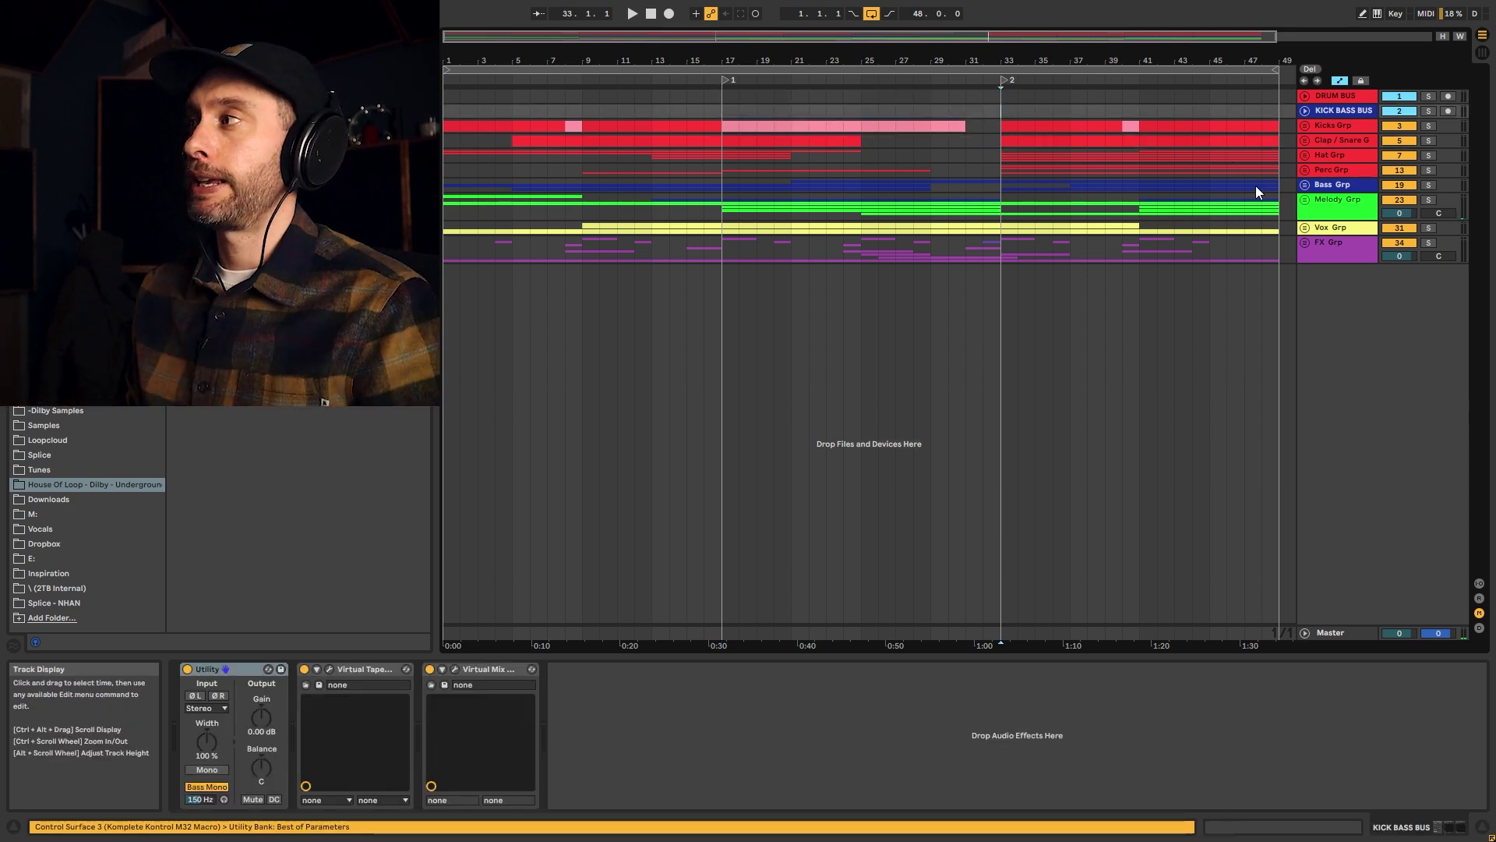
Unfold the Melody and Hat groups and select the Shaker Main clip starting at bar 41.
left_click(1305, 200)
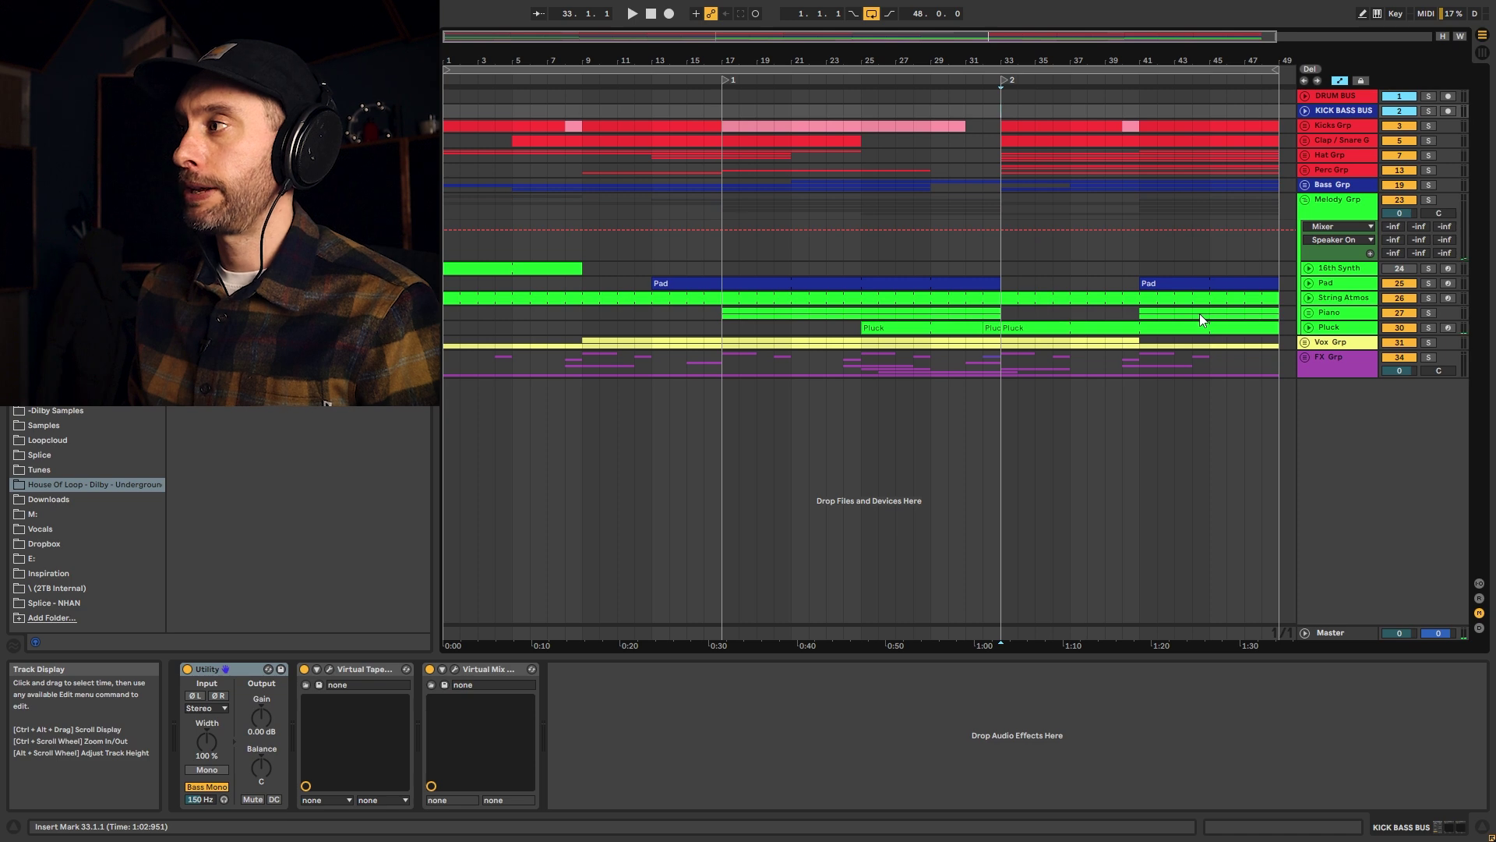
left_click(1305, 156)
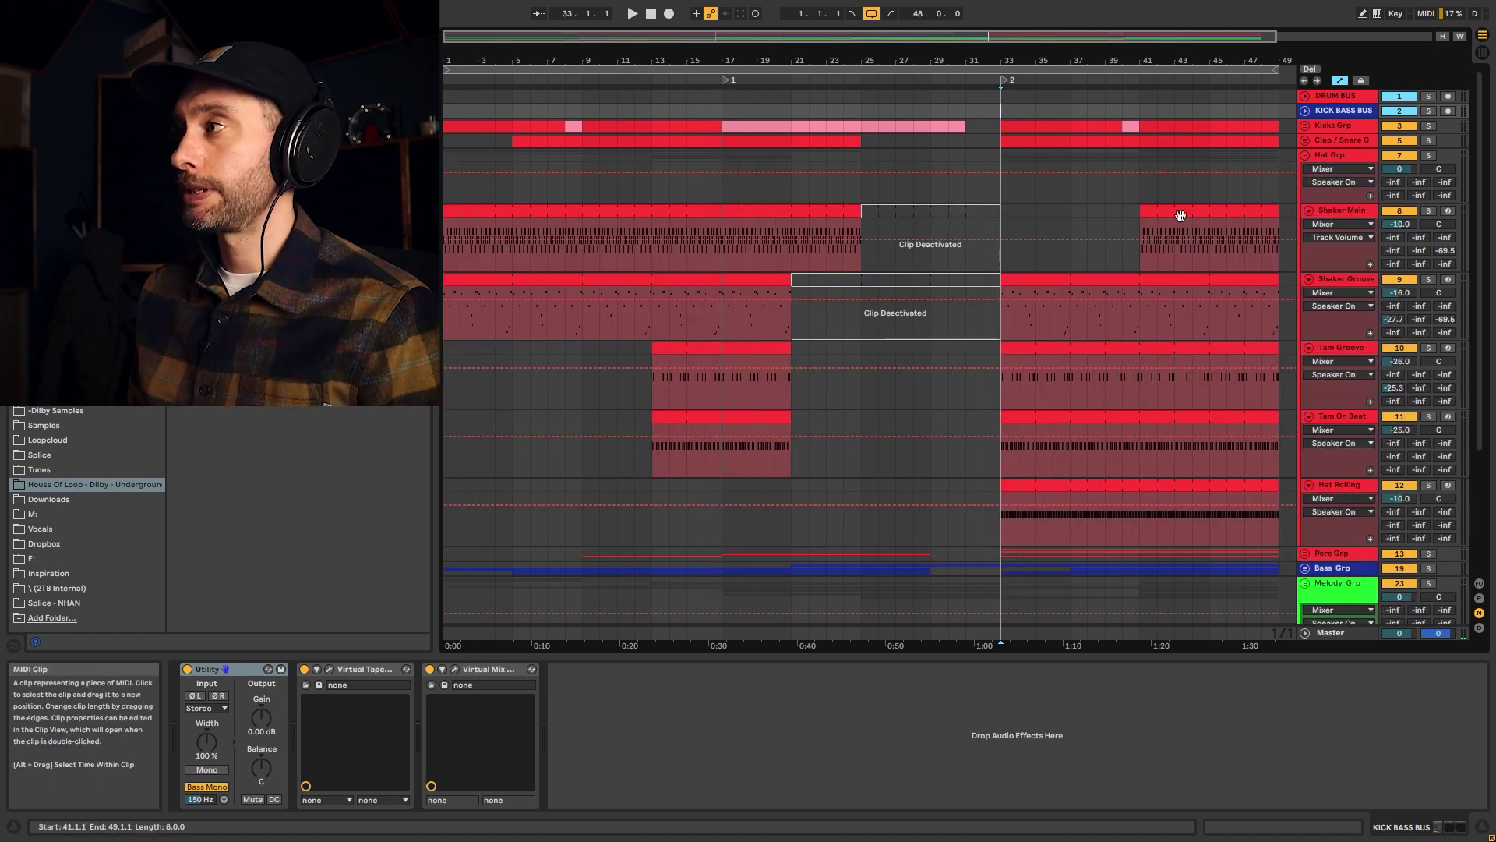
left_click(1208, 211)
Fold the Hat group and unfold the Perc group to show its percussion loops.
scroll(1153, 458, "down", 2)
left_click(1305, 474)
scroll(1148, 445, "down", 4)
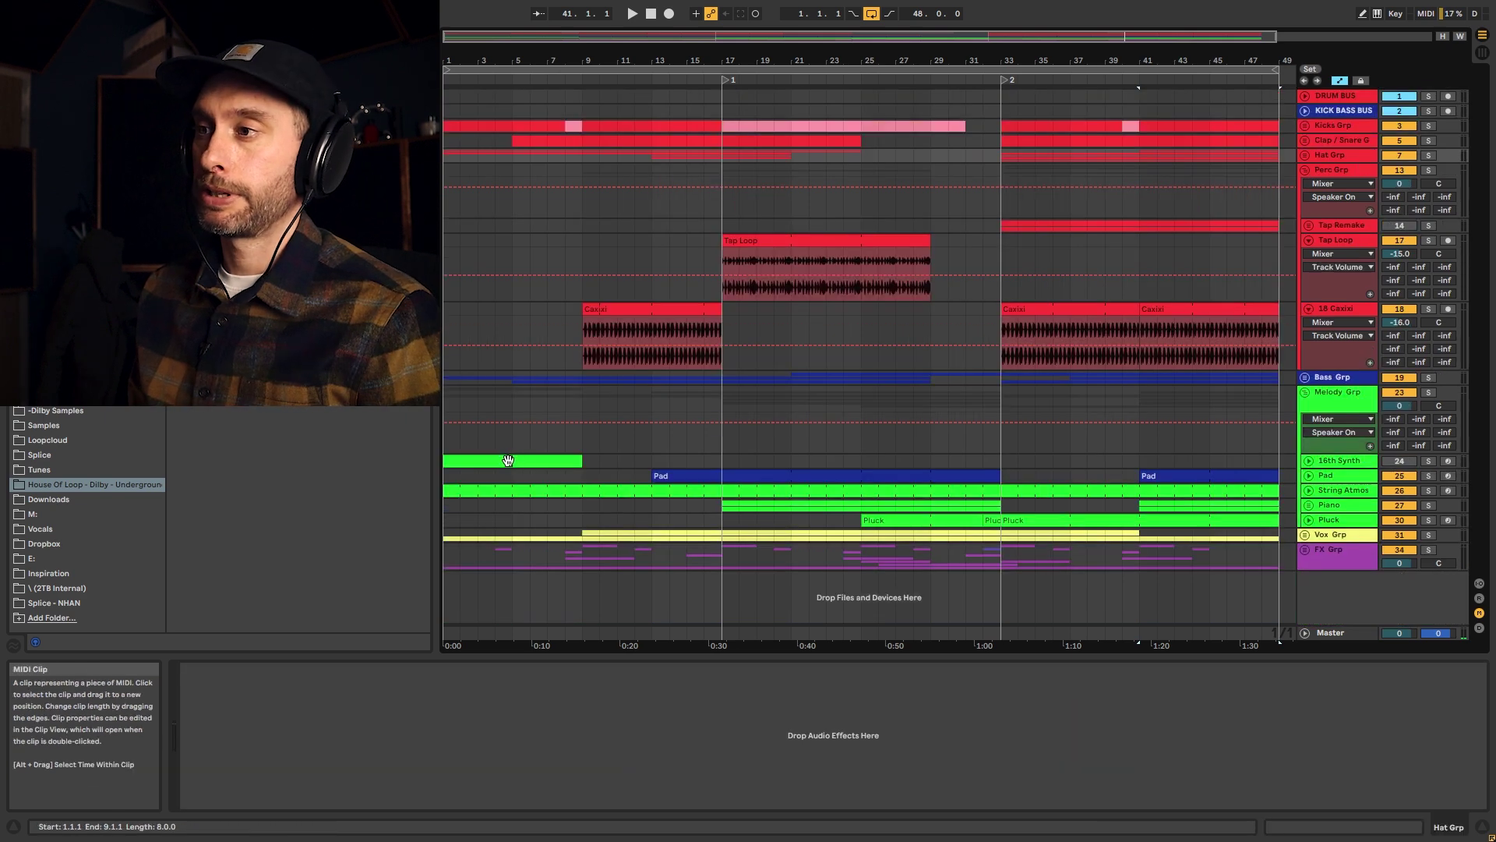
Show the 16th Synth's devices, audition the track soloed from bar 1, and unfold it.
left_click(1360, 463)
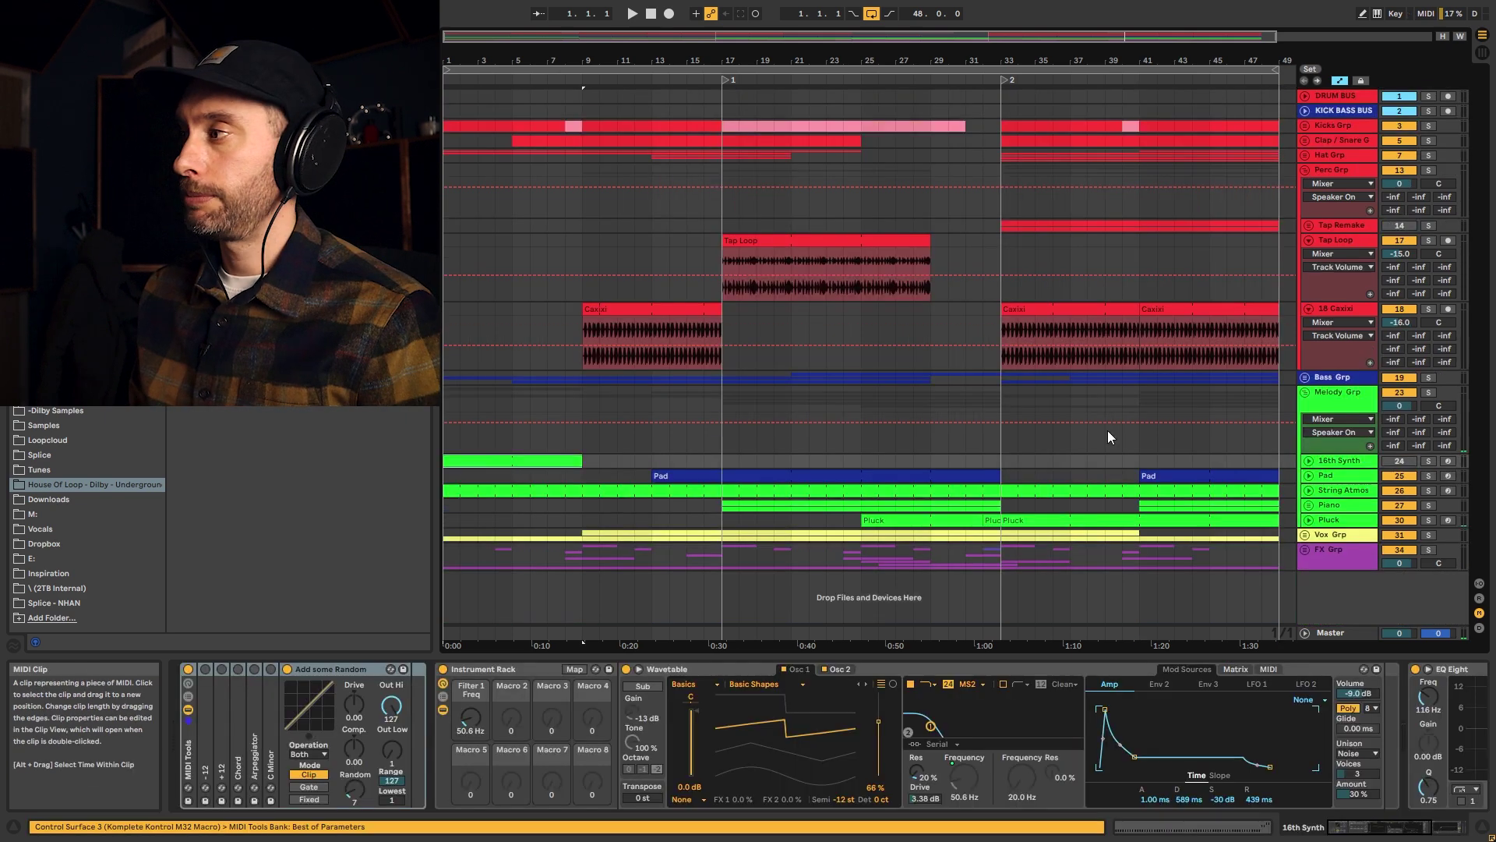
left_click(1429, 461)
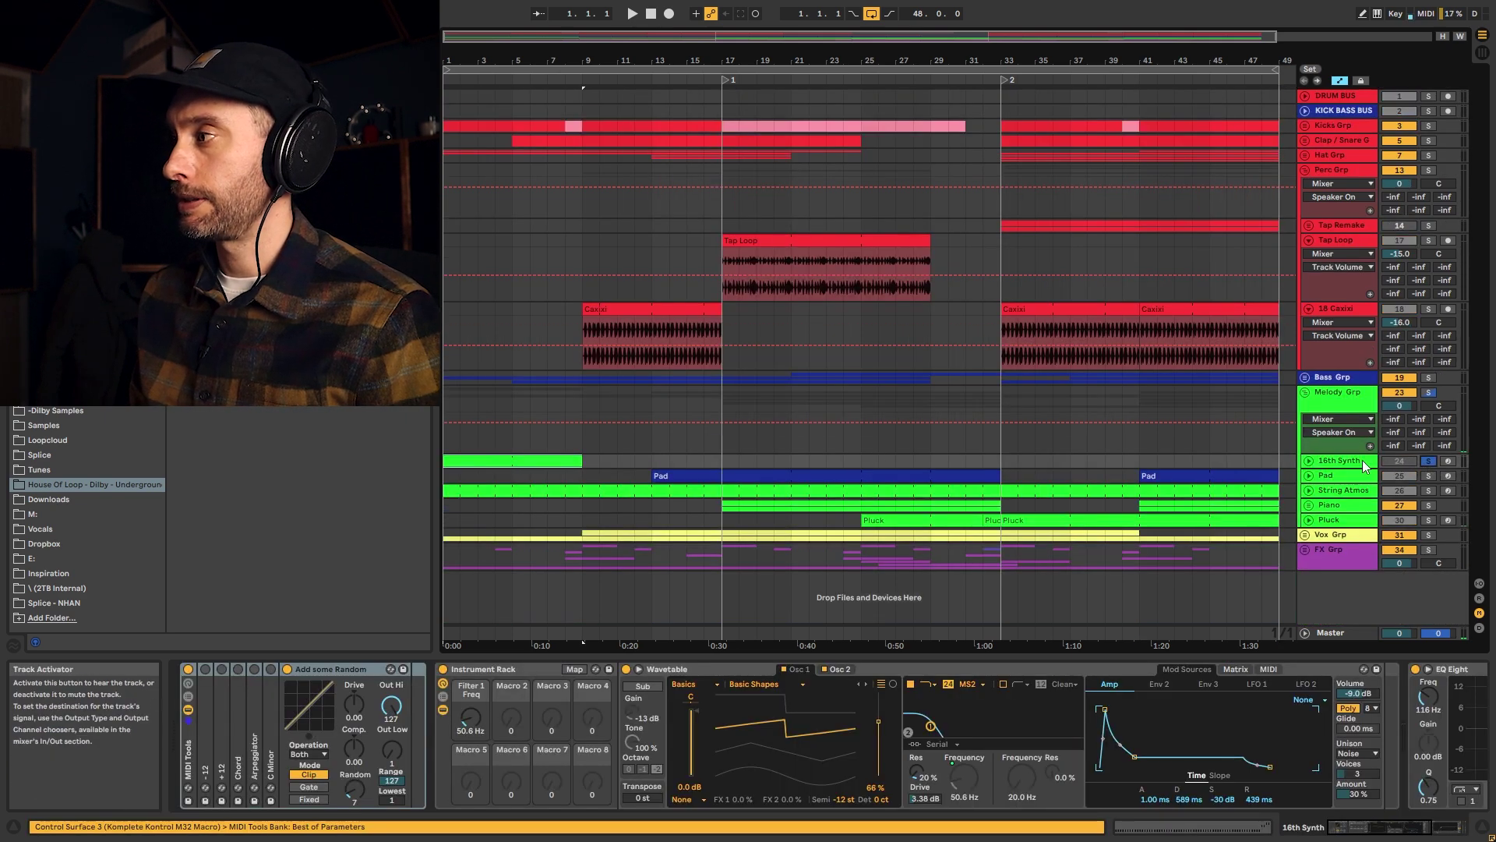
key("space")
left_click(1311, 464)
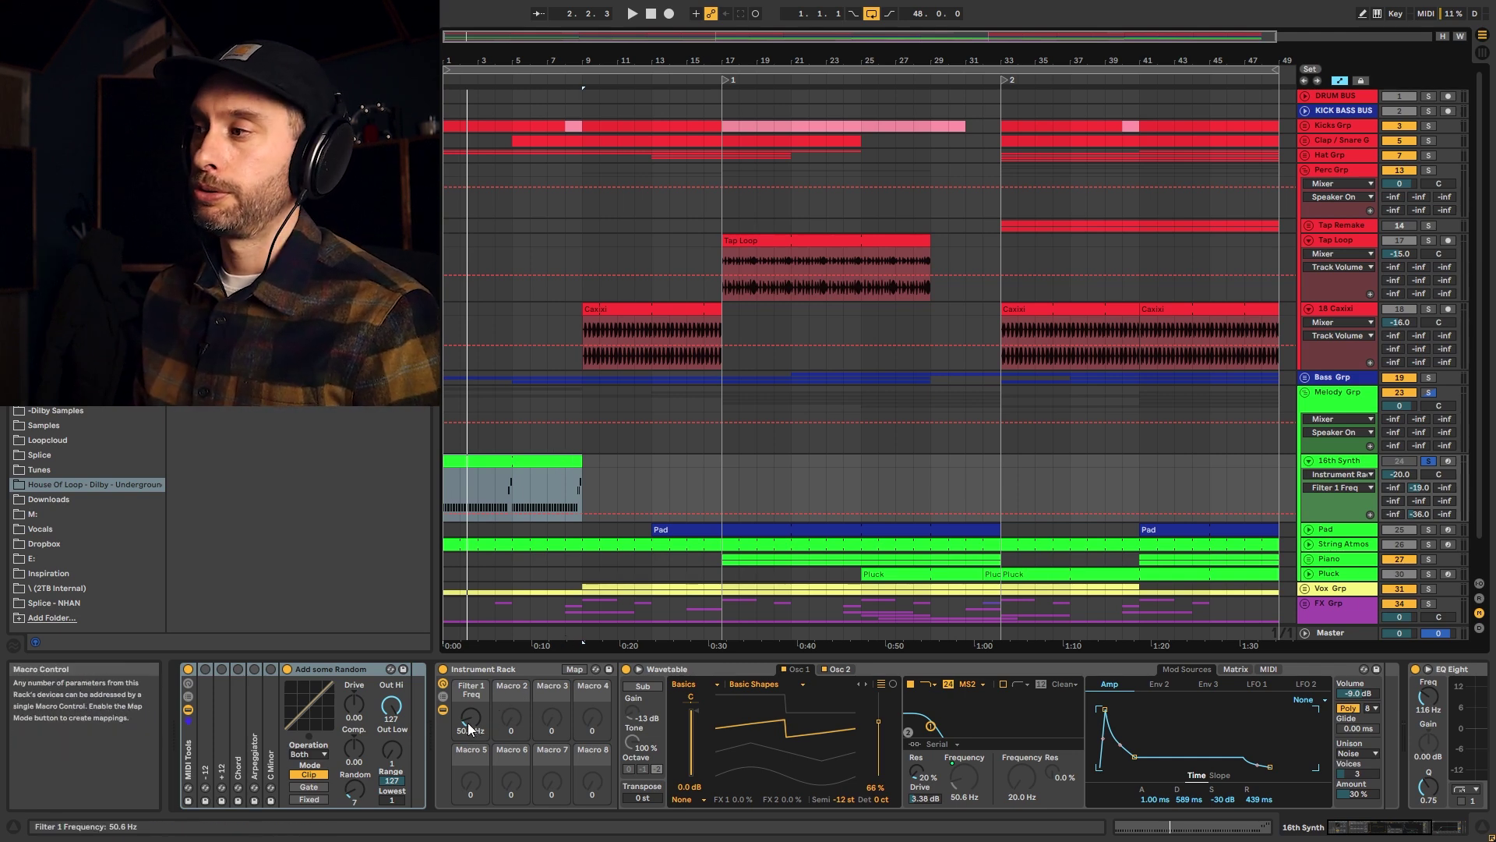
Sweep the 16th Synth's Filter 1 Freq macro up to about 590 Hz and back down to 42.9 Hz during playback.
key("space")
left_click_drag(469, 715, 470, 655)
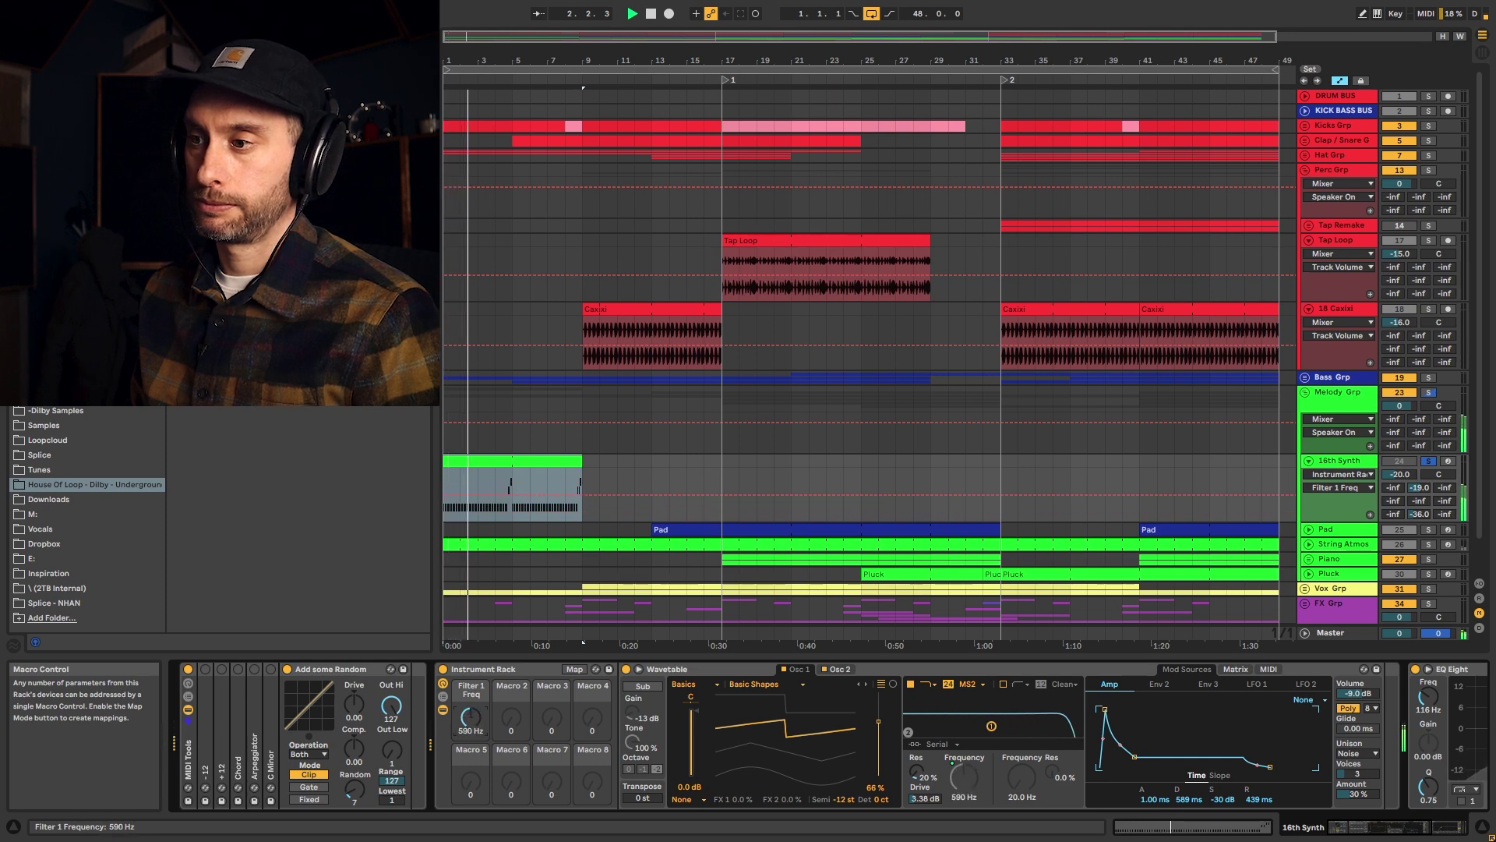
left_click_drag(471, 716, 470, 764)
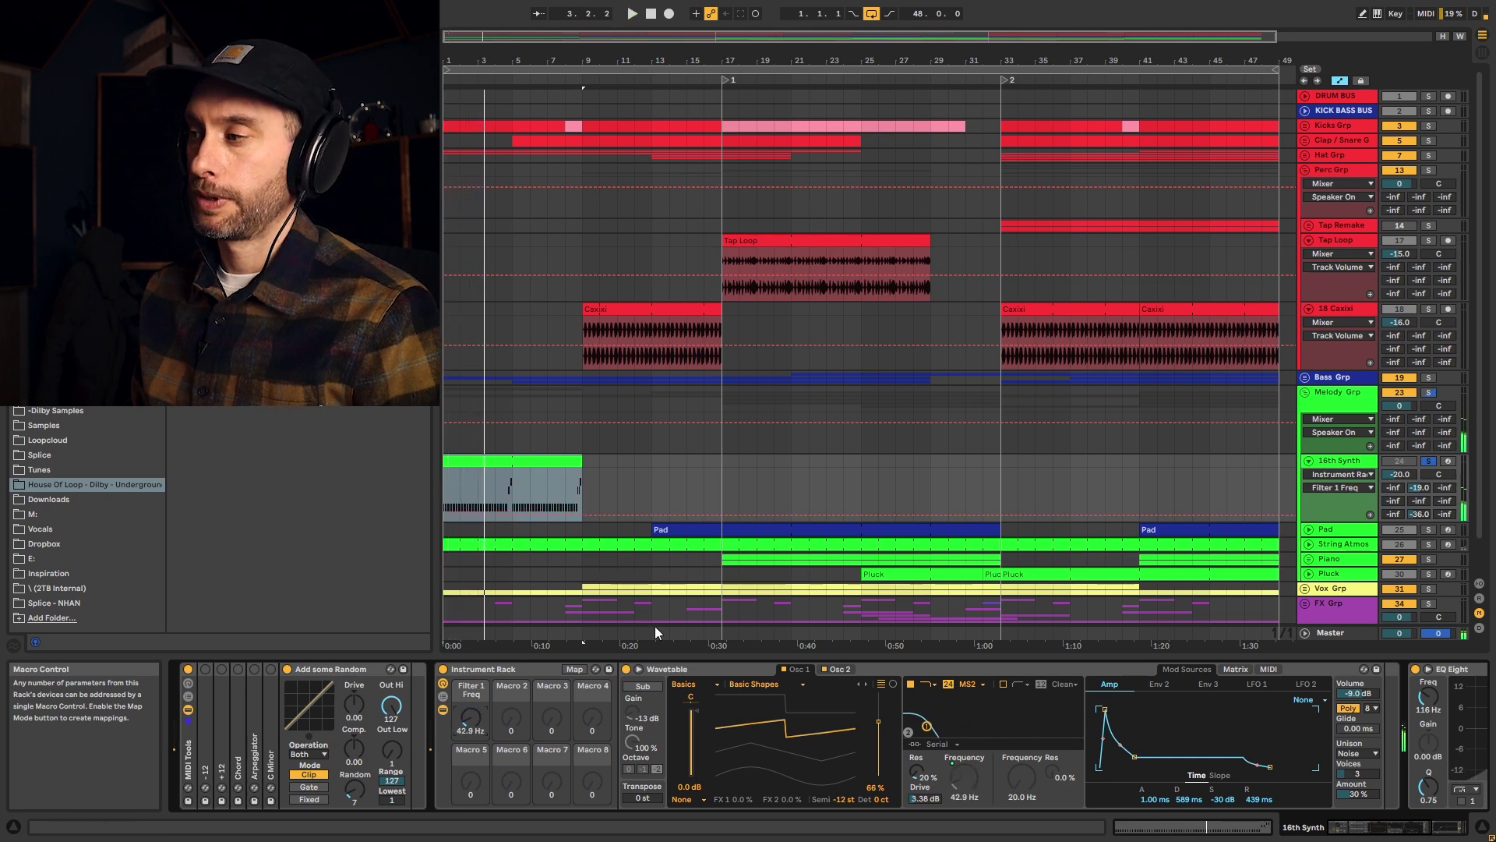
key("space")
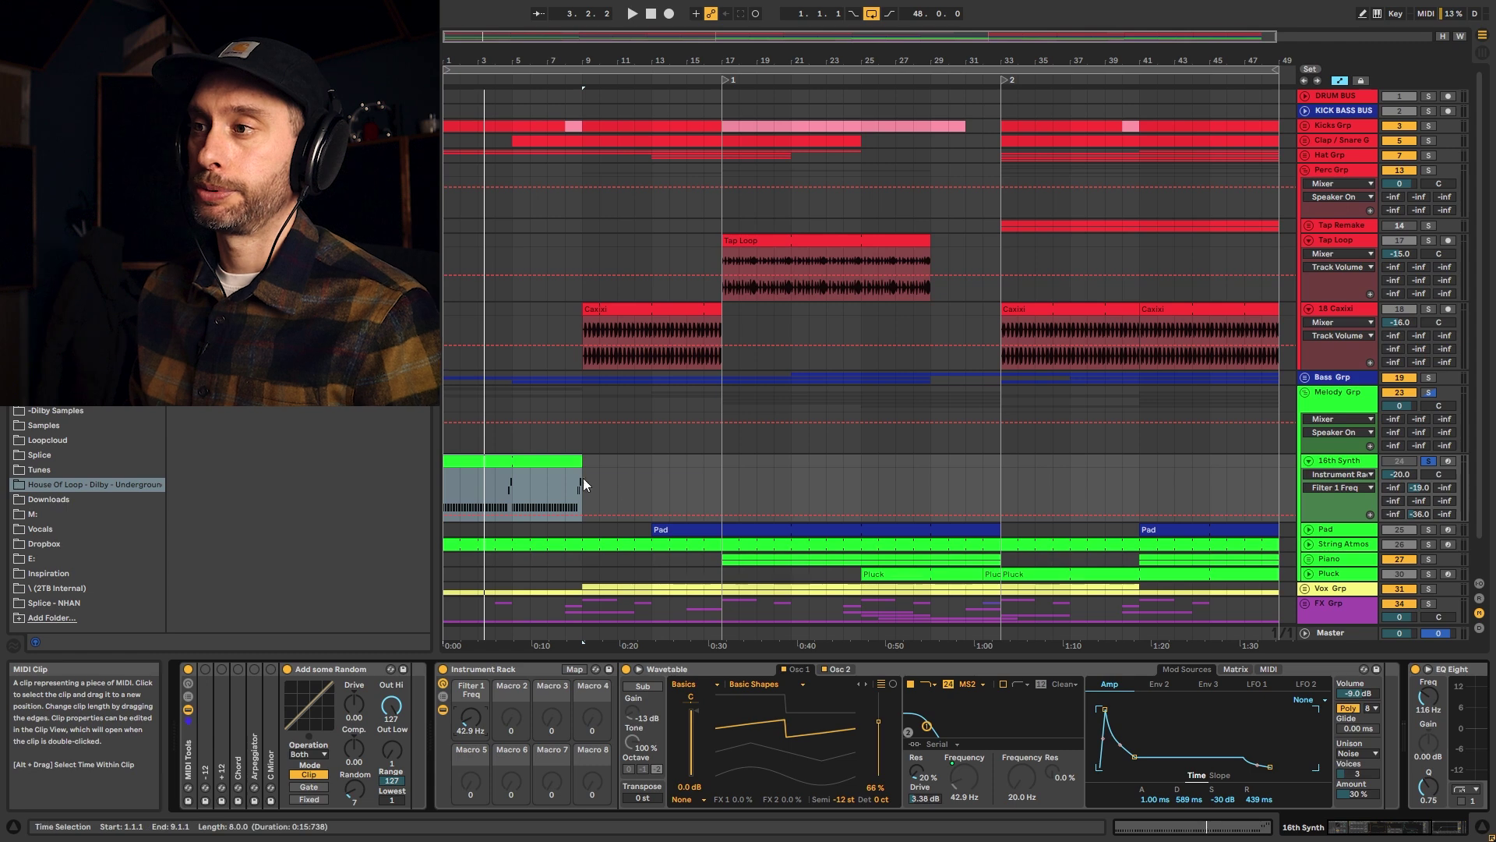
During playback from bar 1, extend the 16th Synth clip to bar 13 and raise its Filter 1 Freq macro to 97.4 Hz.
key("space")
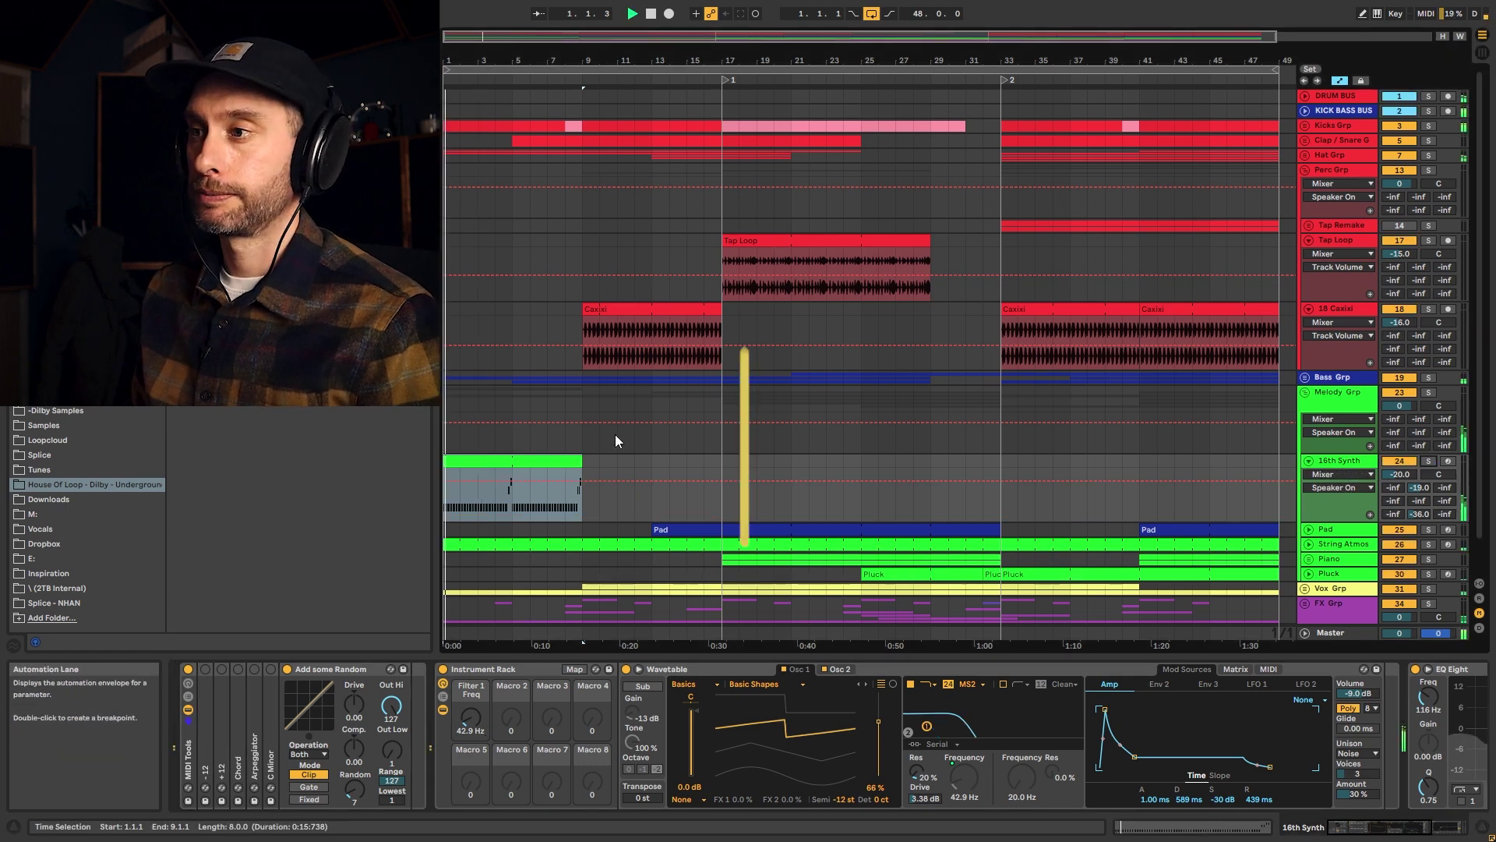
mouse_move(471, 722)
left_mouse_down()
mouse_move(470, 695)
mouse_move(470, 708)
left_mouse_up()
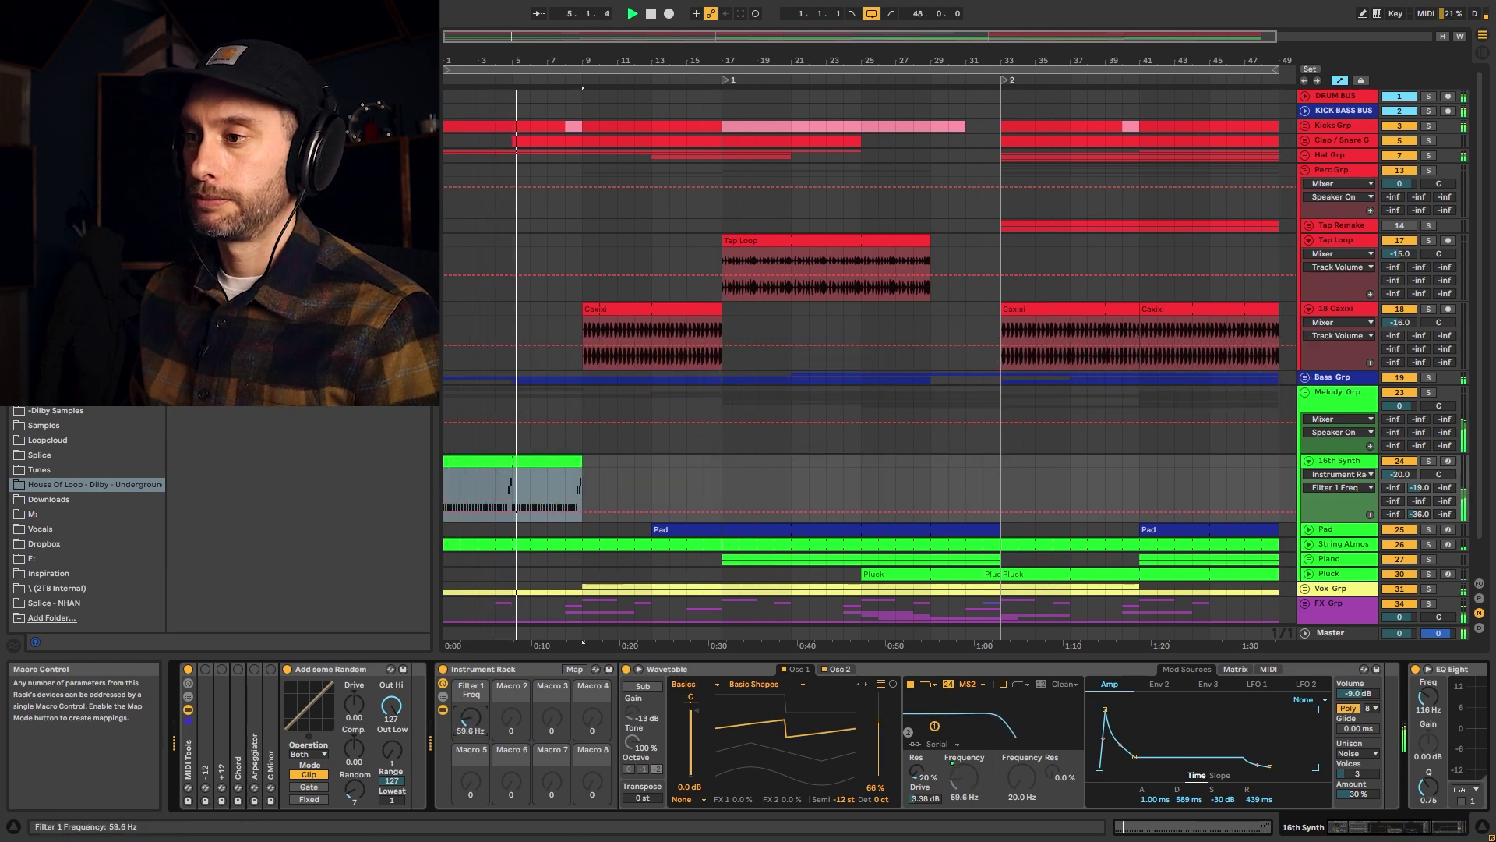
left_click_drag(582, 473, 651, 473)
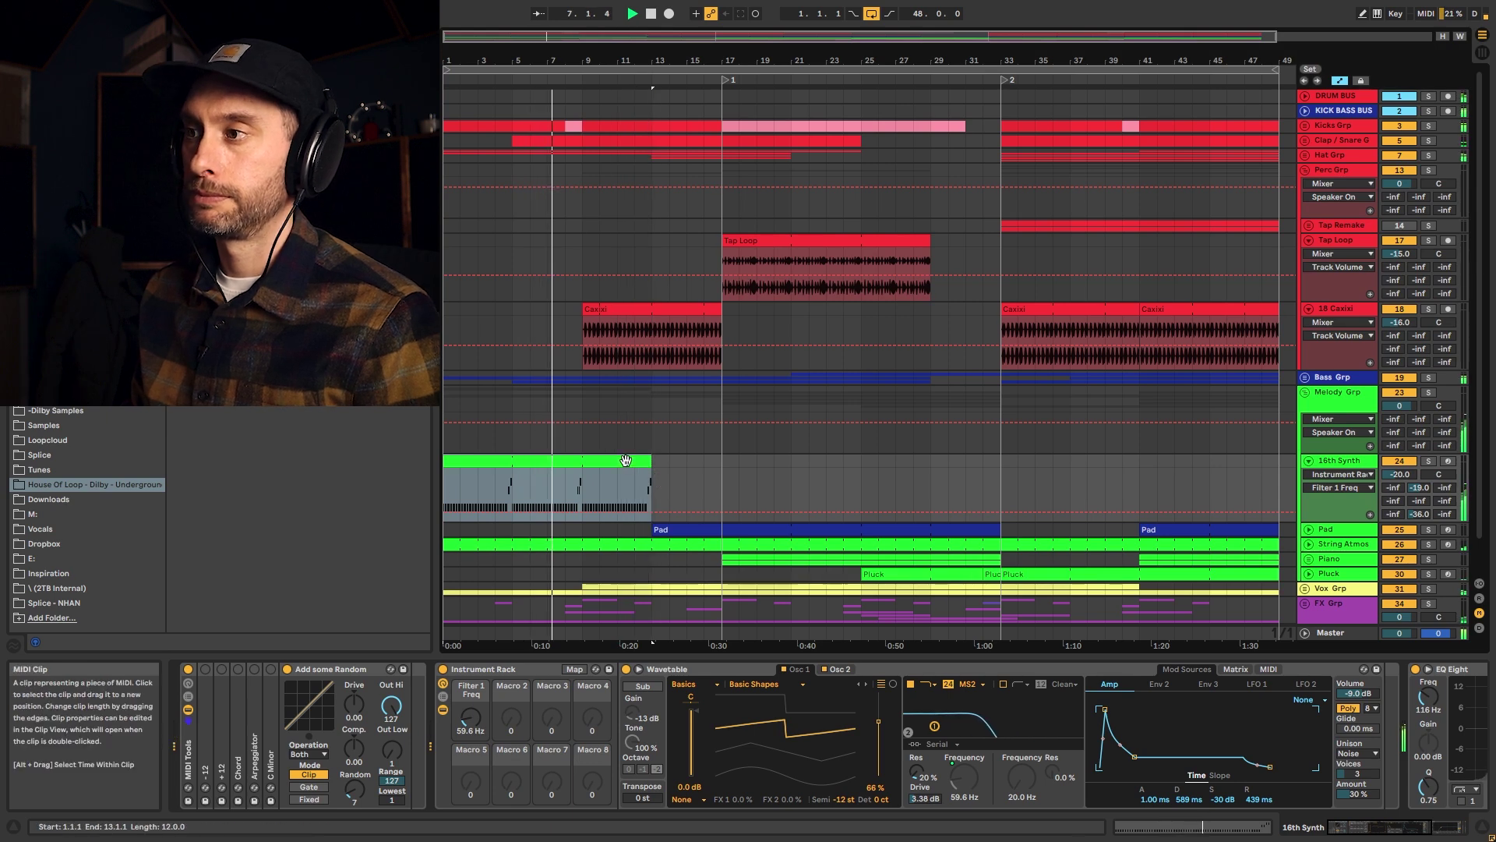
left_click_drag(470, 717, 470, 707)
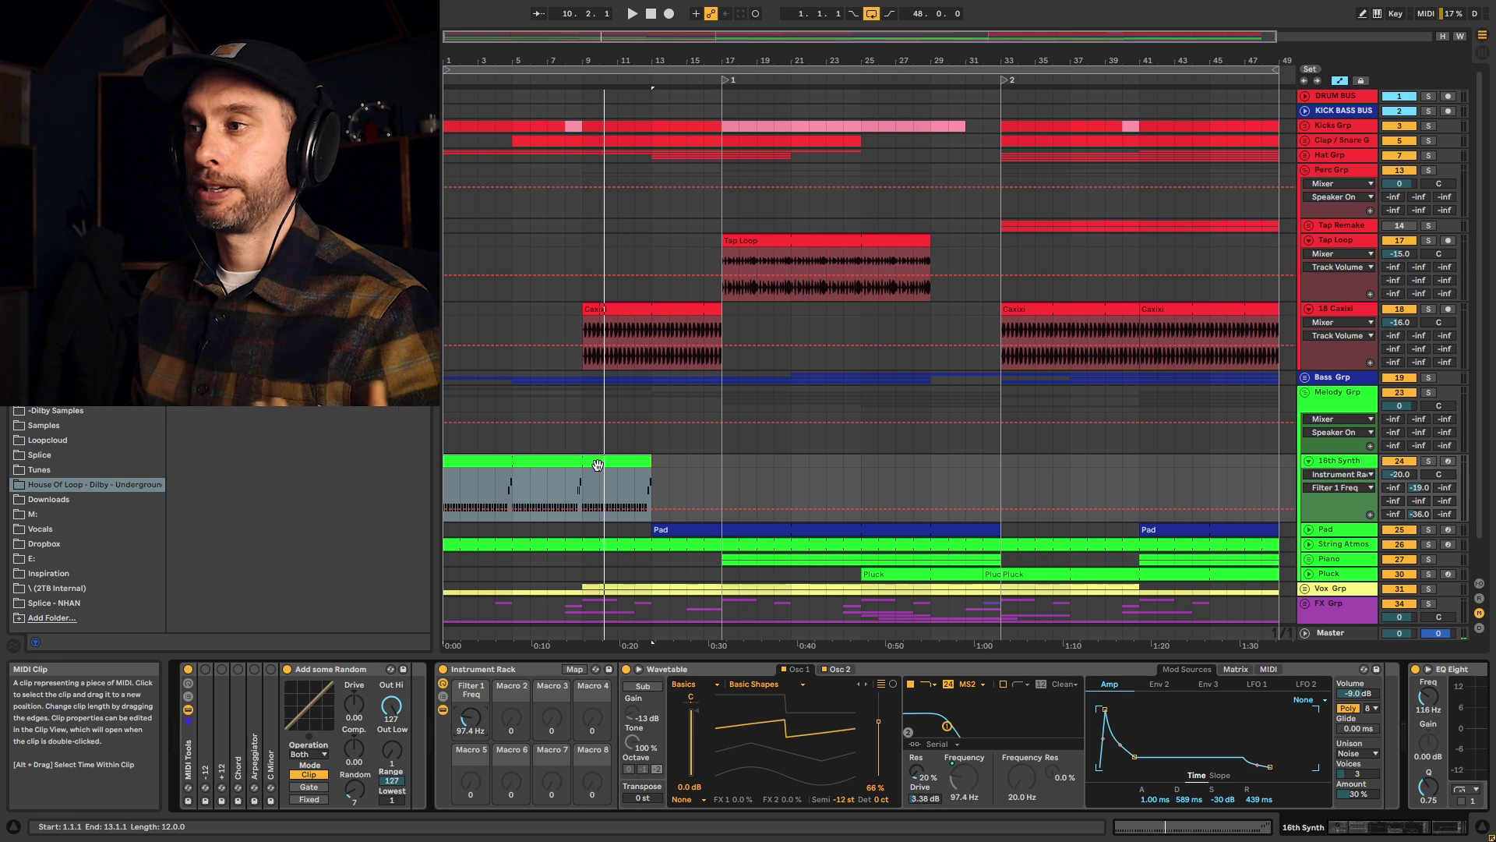
Unfold the Pluck track to show its F1 Freq automation and select the 16th Synth clip spanning bars 1 to 13.
left_click(1309, 573)
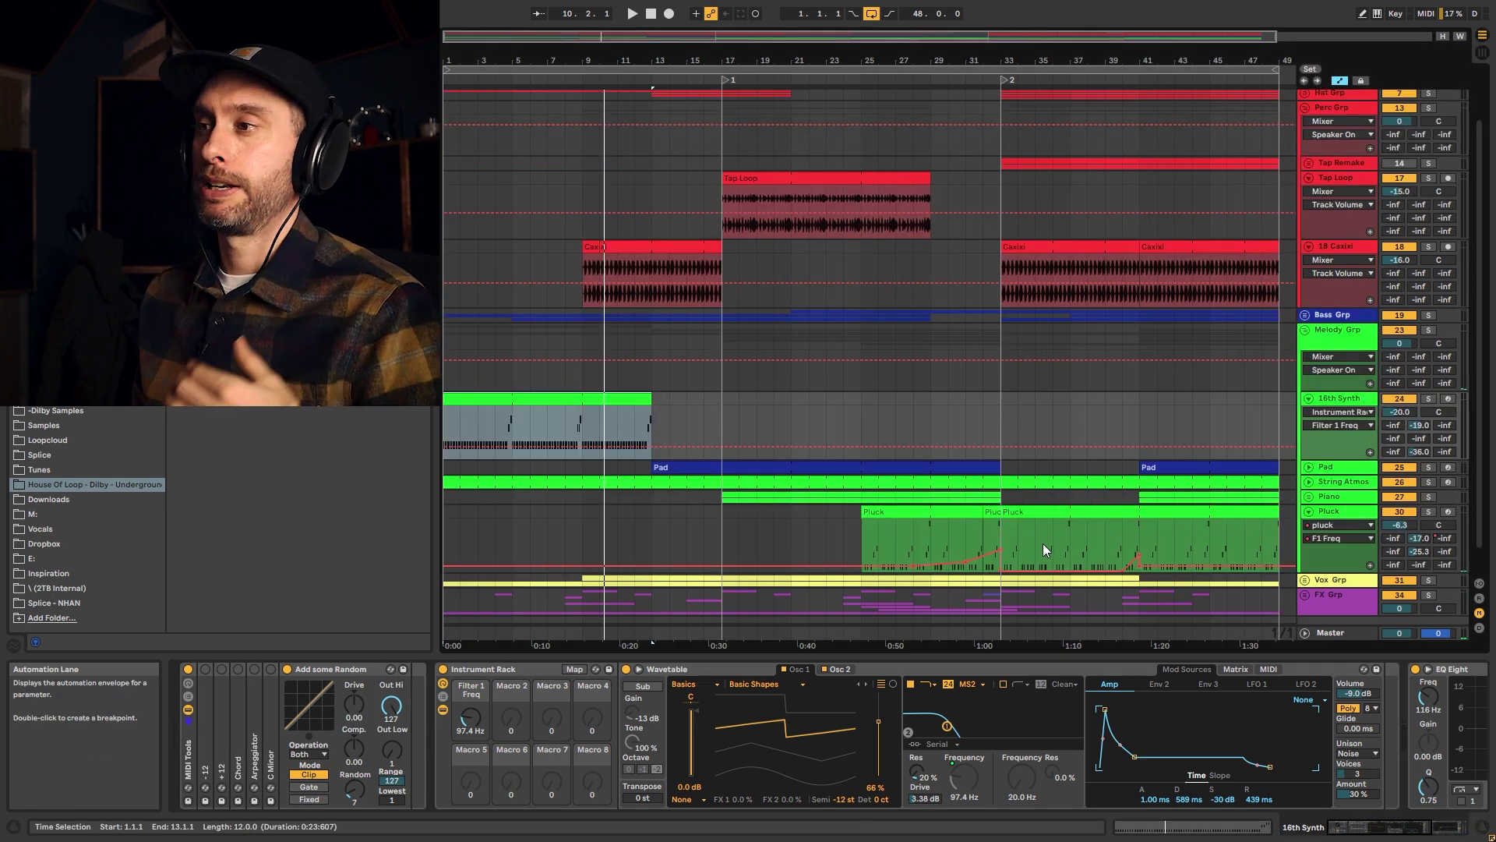
left_click(1404, 401)
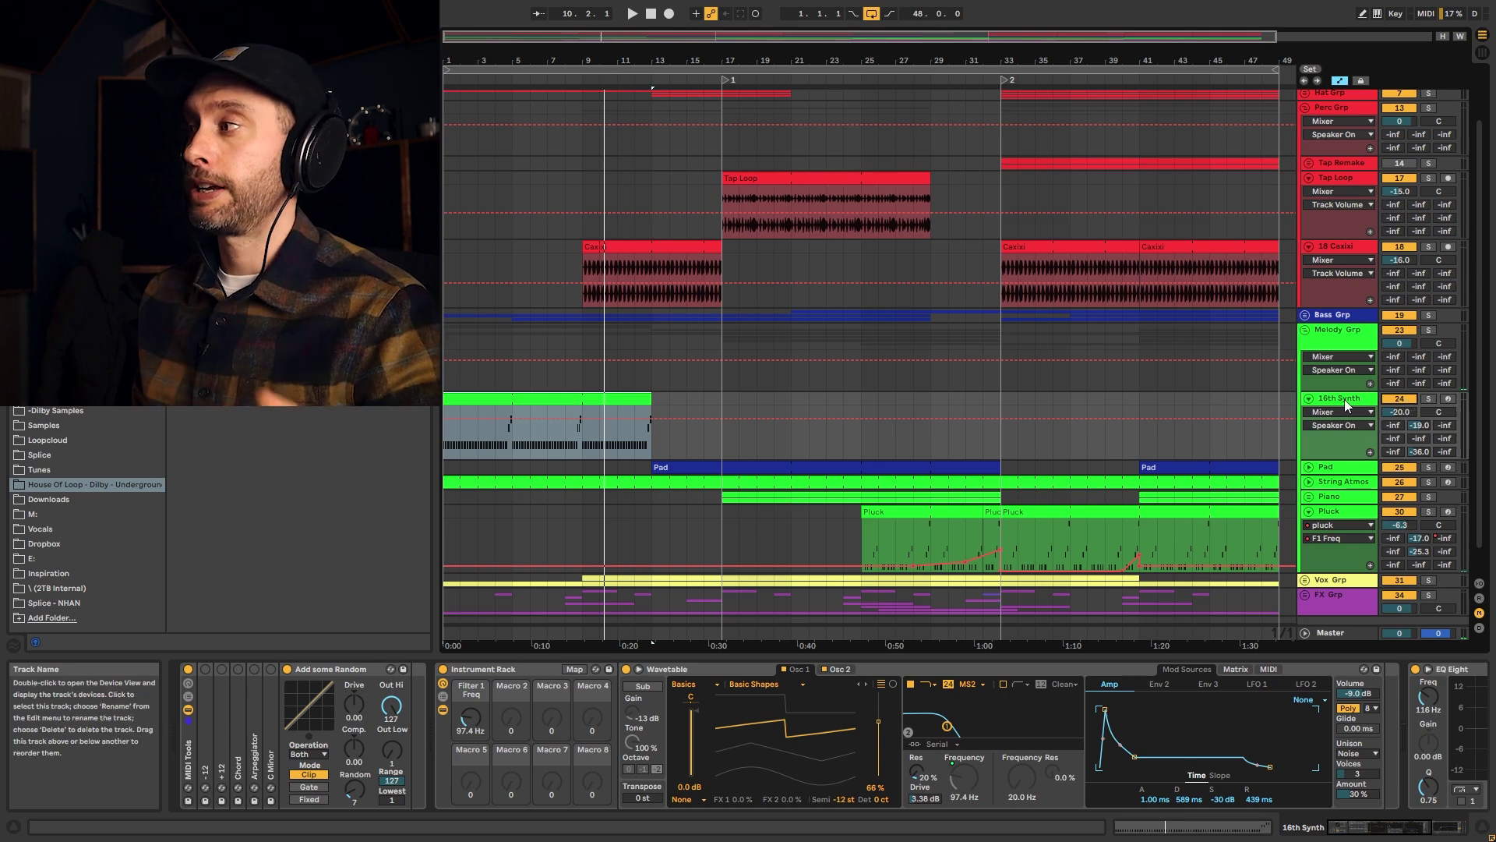
left_click(598, 397)
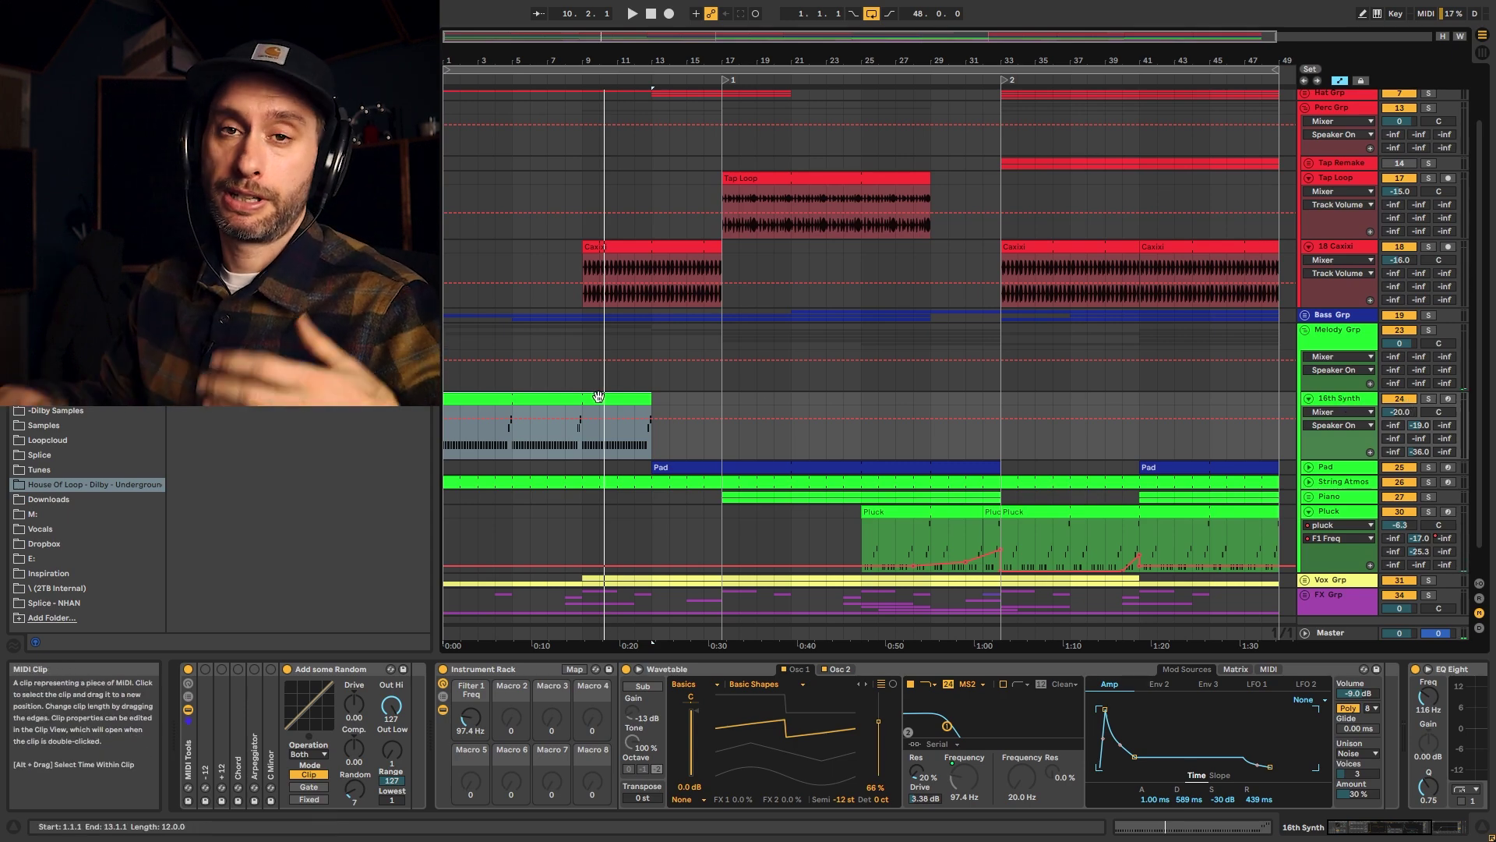